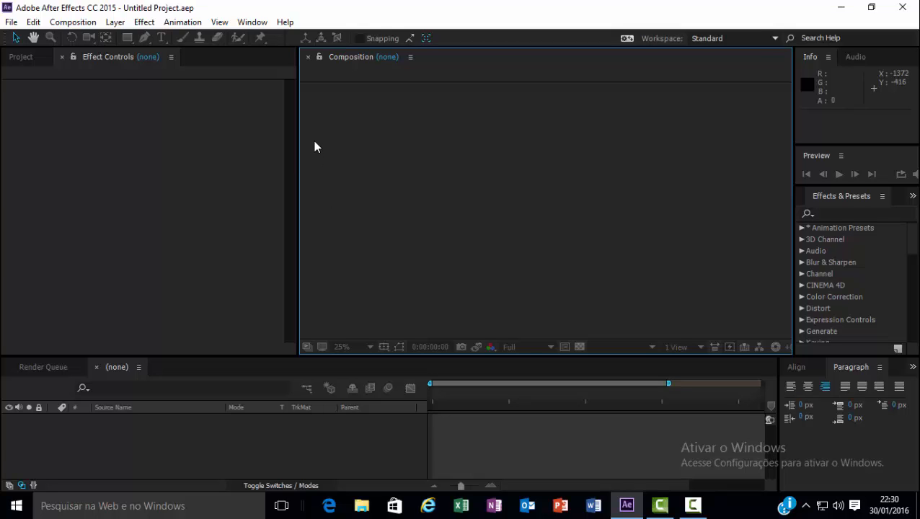
- Create a new composition with the HDTV 1080 24 preset and a 10-second duration
{"action": "left_click", "coordinate": [79, 22]}
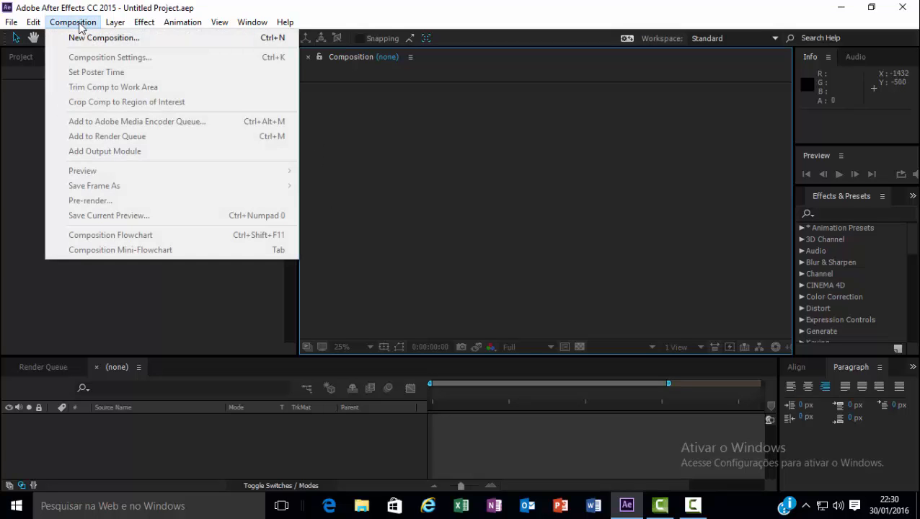
{"action": "left_click", "coordinate": [119, 38]}
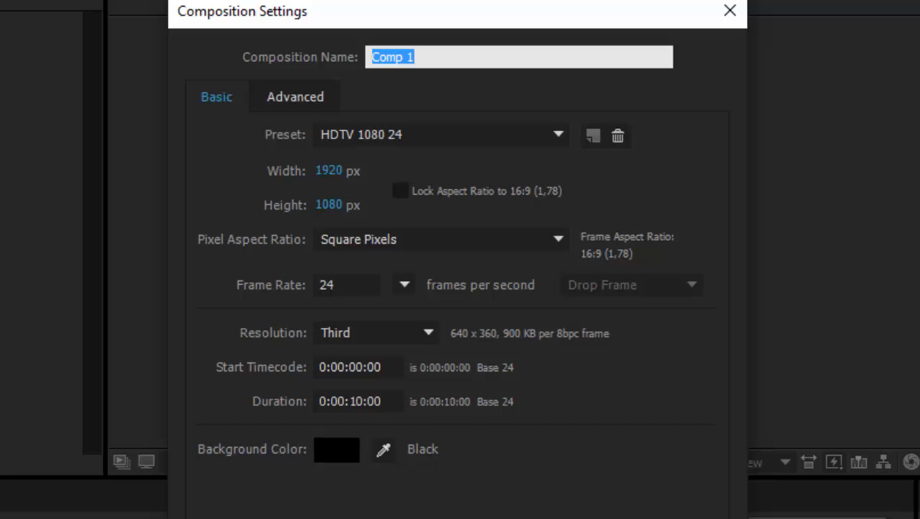
{"action": "key", "text": "Return"}
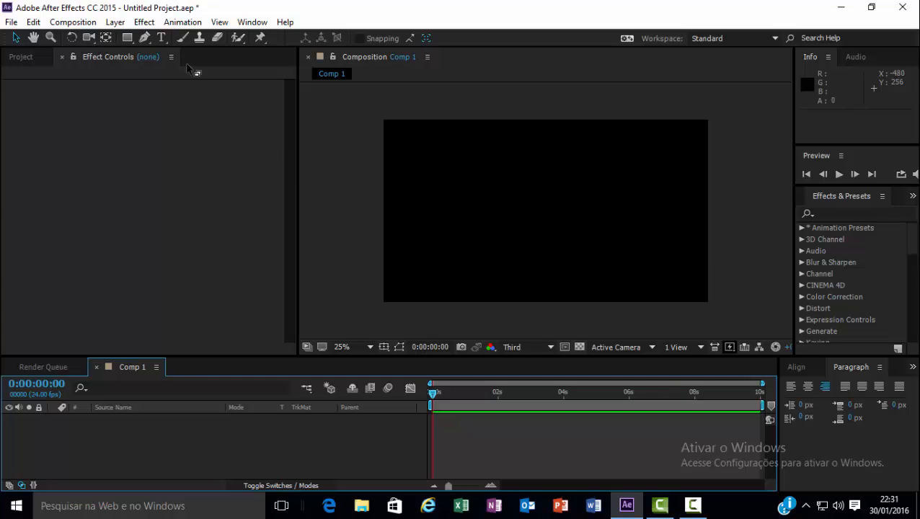
- Create a 1920 x 1080 solid layer named particula, sampling its color from the black composition frame
{"action": "left_click", "coordinate": [115, 22]}
{"action": "mouse_move", "coordinate": [336, 22]}
{"action": "left_click", "coordinate": [429, 33]}
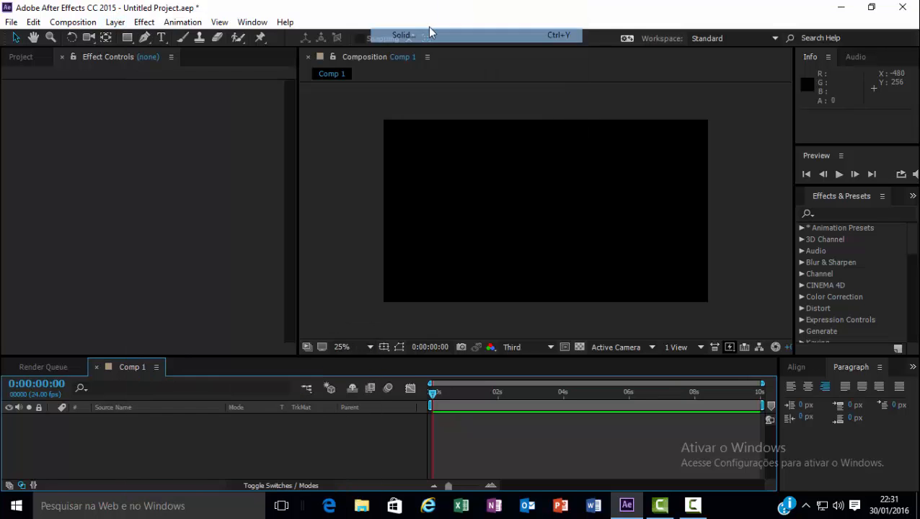
{"action": "type", "text": "particula"}
{"action": "left_click", "coordinate": [264, 414]}
{"action": "left_click", "coordinate": [438, 269]}
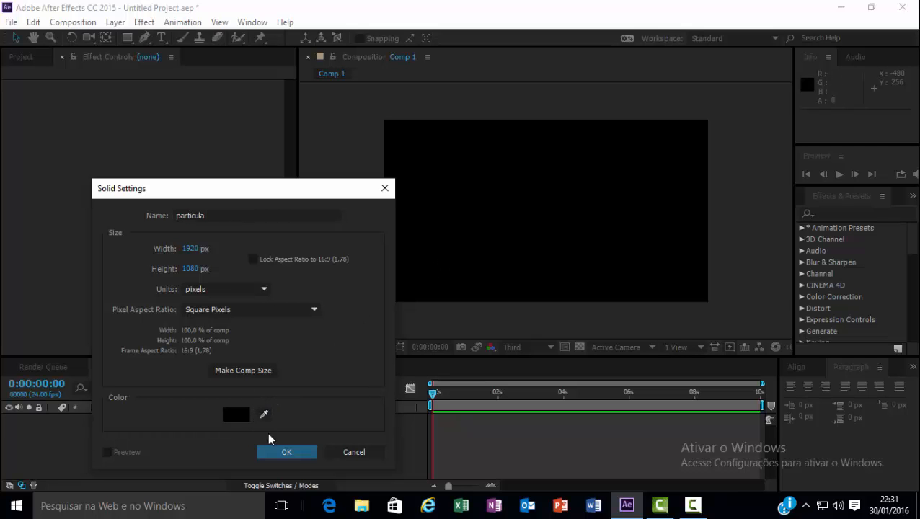
{"action": "left_click", "coordinate": [281, 453]}
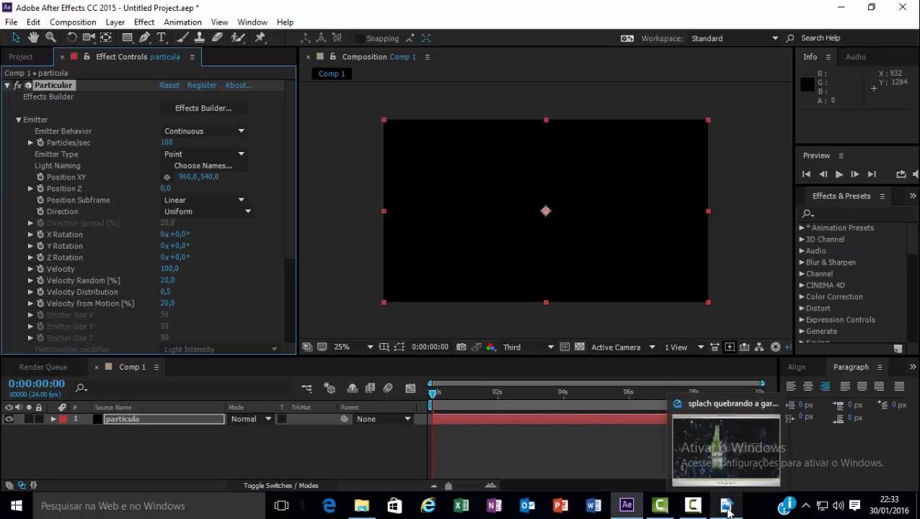
- Switch to the video player, review the reference clip "splach quebrando a garrafa" and close it
{"action": "left_click", "coordinate": [727, 509]}
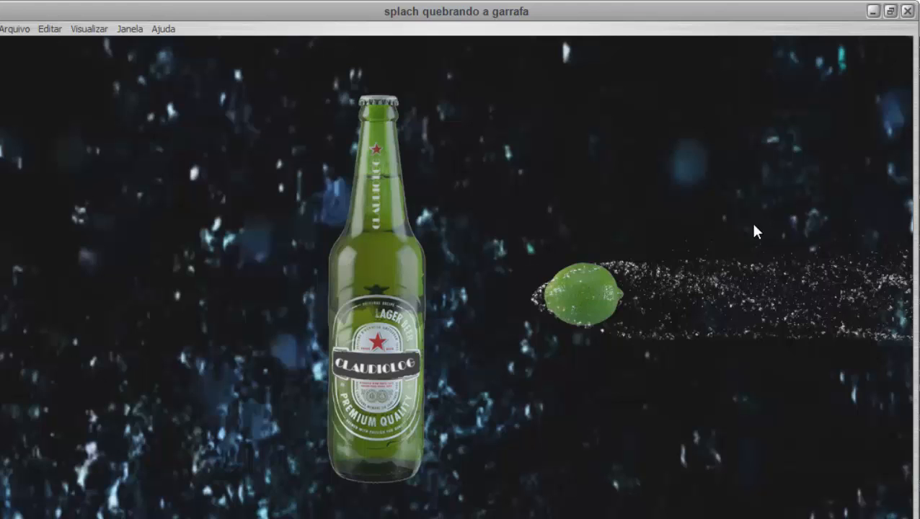
{"action": "left_click", "coordinate": [907, 12]}
{"action": "left_click", "coordinate": [907, 11]}
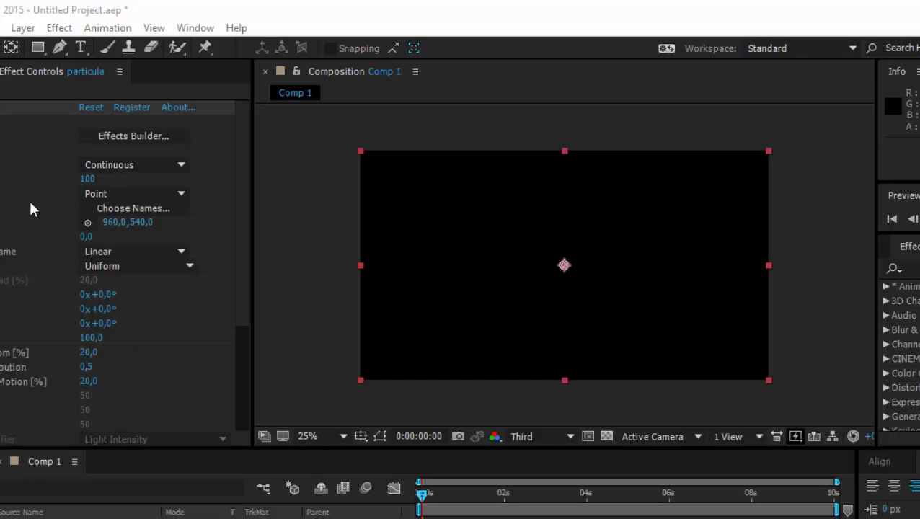
- Move to a few seconds into the composition and set Particular's emitter Particles/sec to 2240
{"action": "left_click_drag", "start_coordinate": [425, 499], "coordinate": [552, 510]}
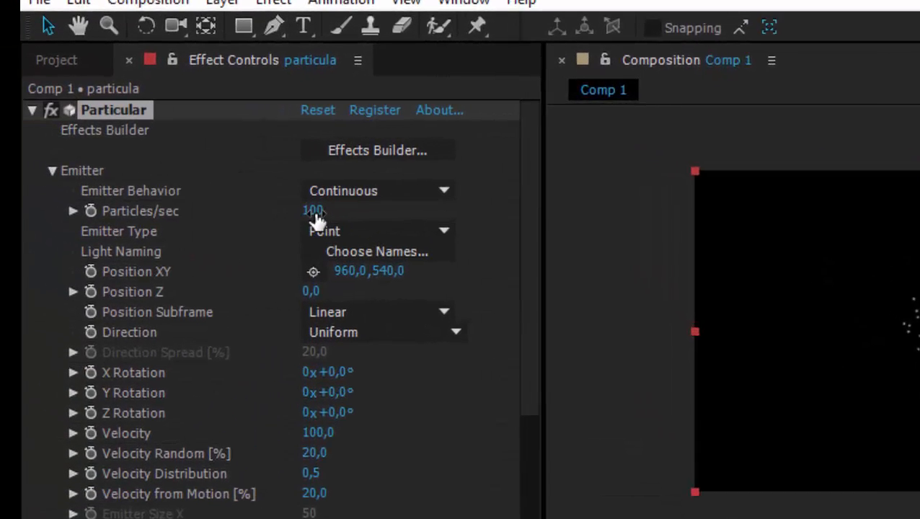
{"action": "left_click", "coordinate": [183, 192]}
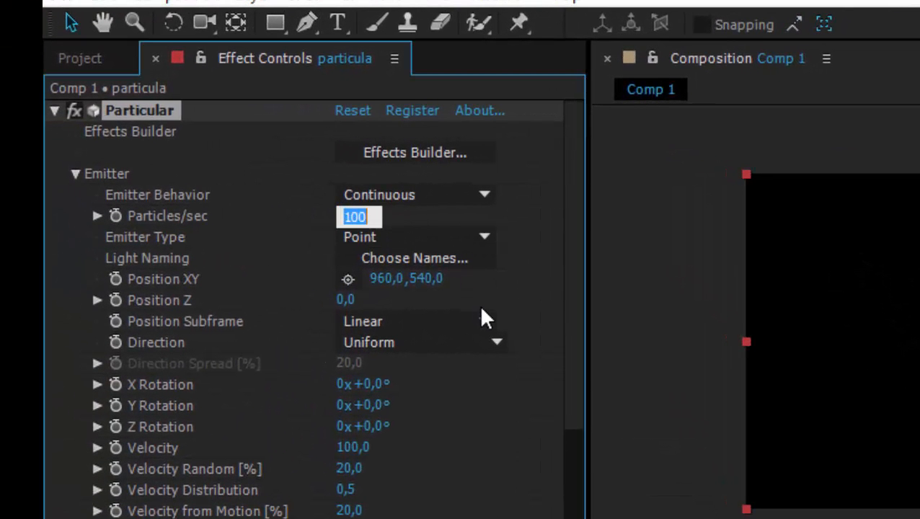
{"action": "type", "text": "2240"}
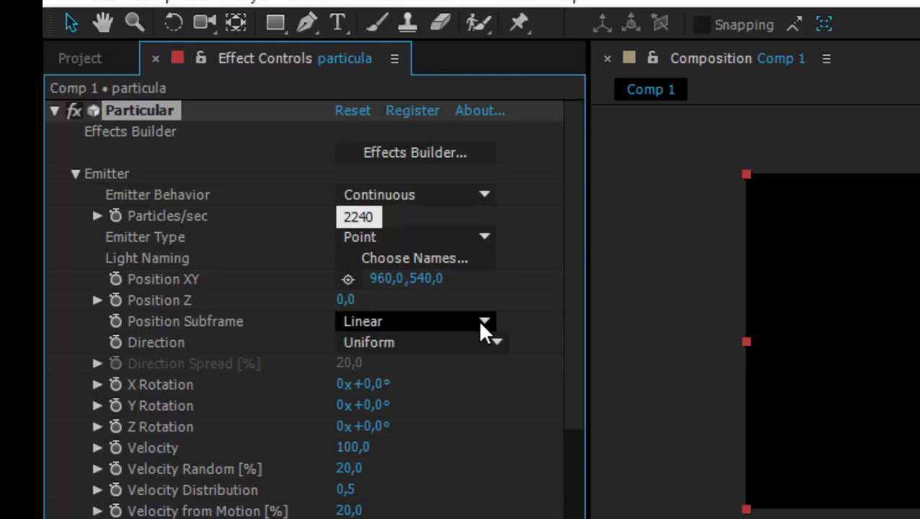
{"action": "key", "text": "Return"}
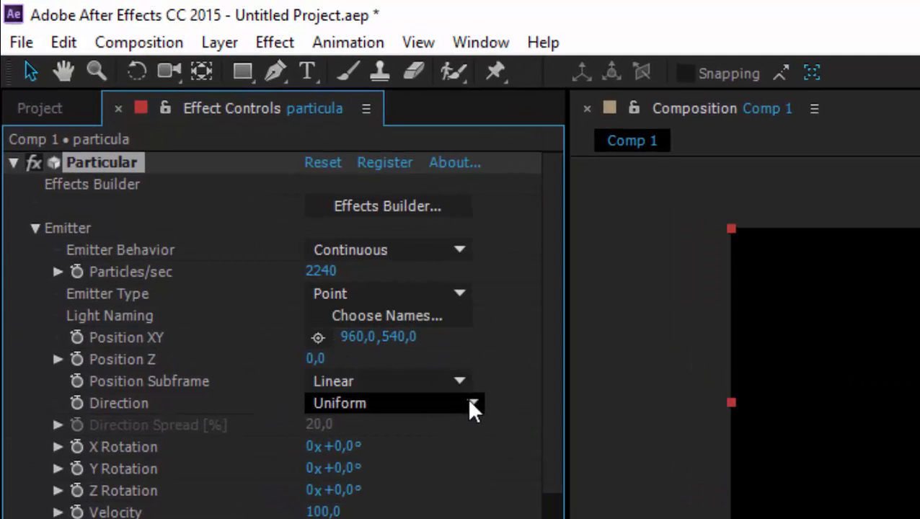
- Set the emitter's Direction to Directional and its Y Rotation to 90°
{"action": "left_click", "coordinate": [469, 402]}
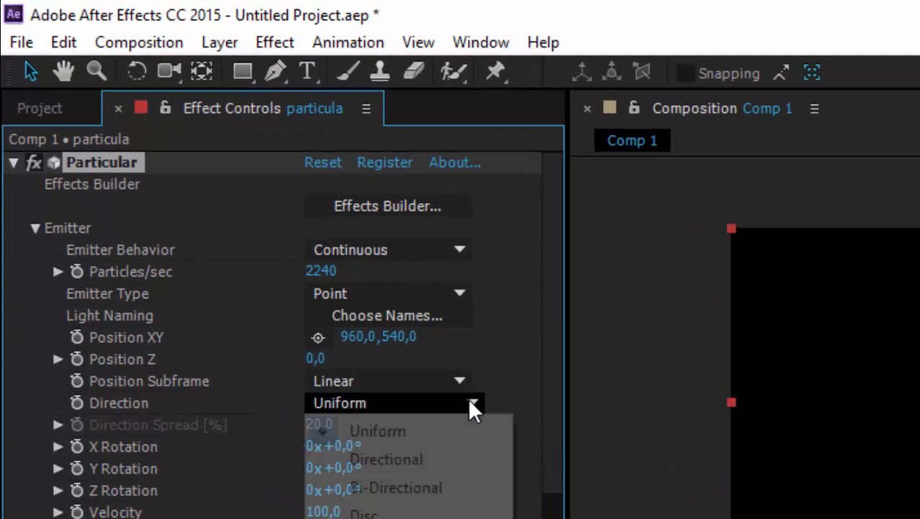
{"action": "left_click", "coordinate": [449, 464]}
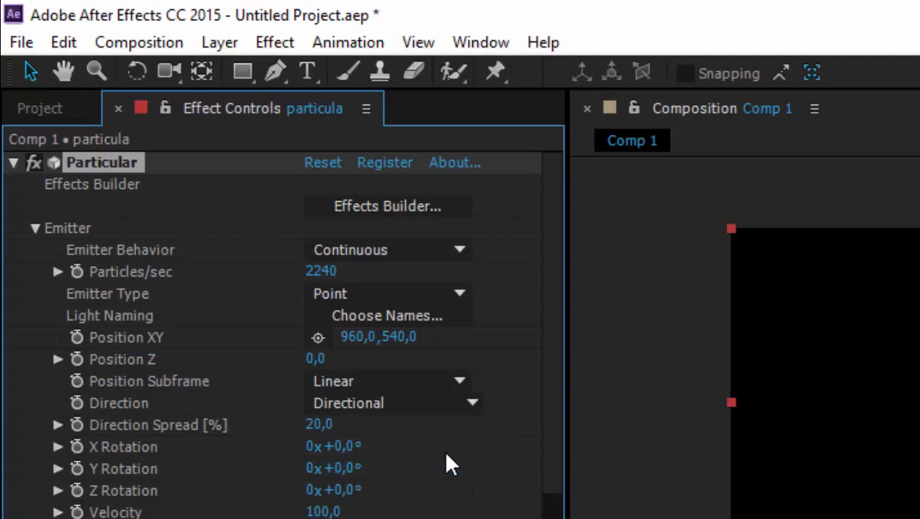
{"action": "type", "text": "90"}
{"action": "key", "text": "Return"}
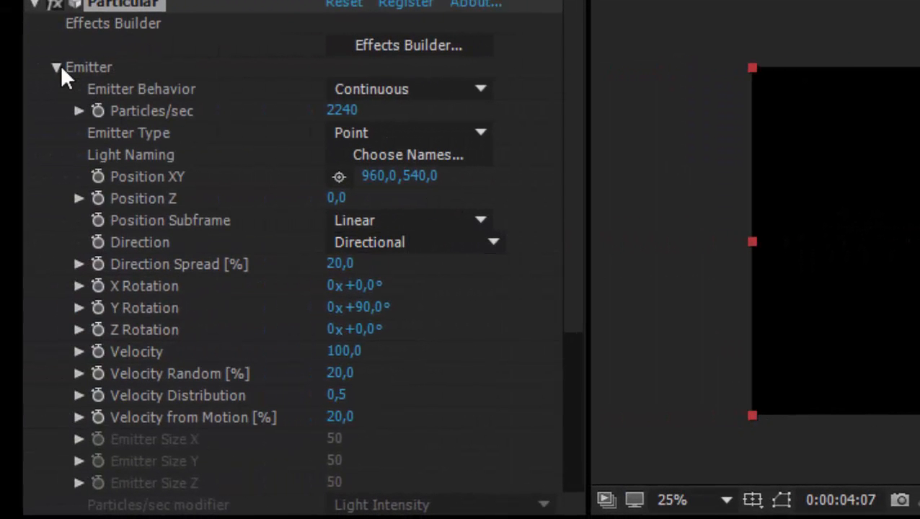
- Set the particle Life of the Particular effect to 10 seconds
{"action": "scroll", "coordinate": [570, 79], "scroll_direction": "down", "scroll_amount": 5}
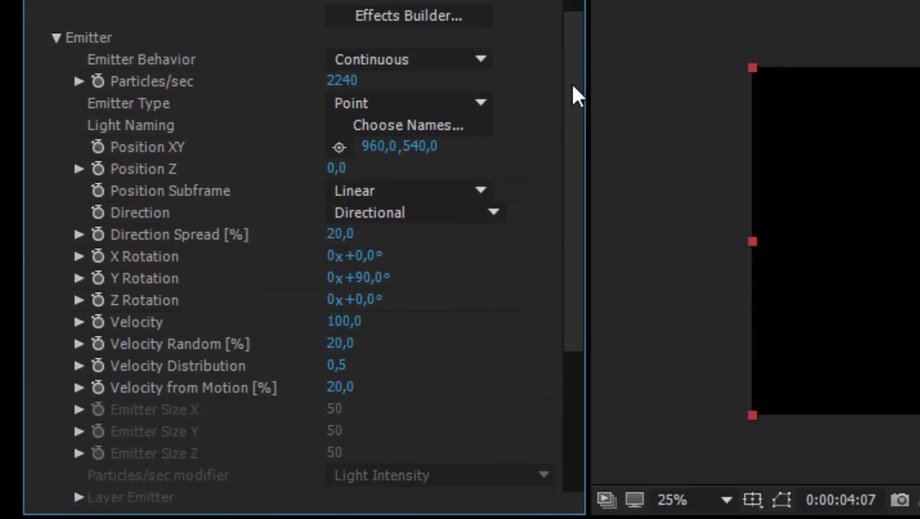
{"action": "scroll", "coordinate": [570, 151], "scroll_direction": "down", "scroll_amount": 5}
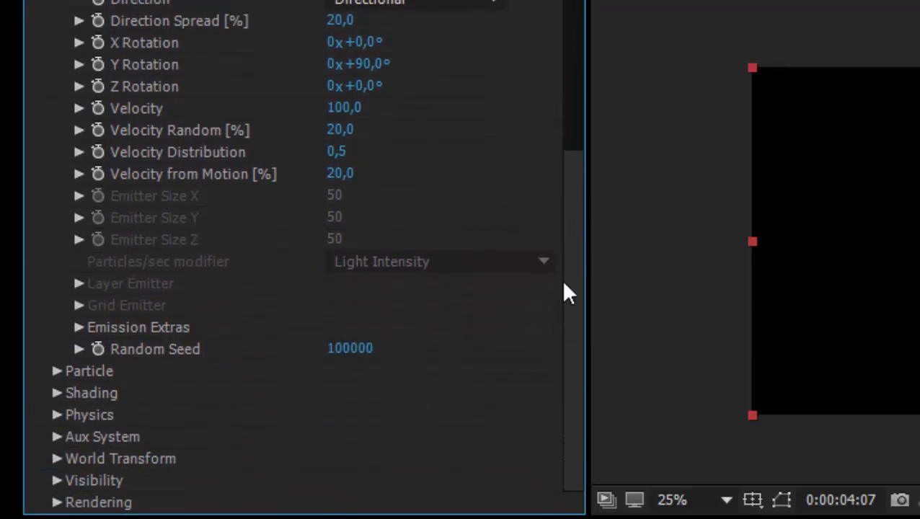
{"action": "left_click", "coordinate": [58, 378]}
{"action": "scroll", "coordinate": [59, 379], "scroll_direction": "down", "scroll_amount": 14}
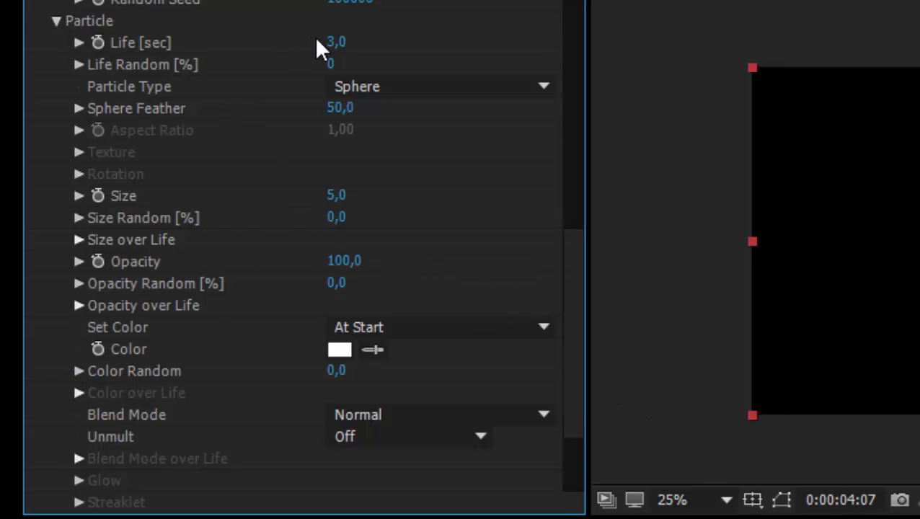
{"action": "left_click", "coordinate": [336, 44]}
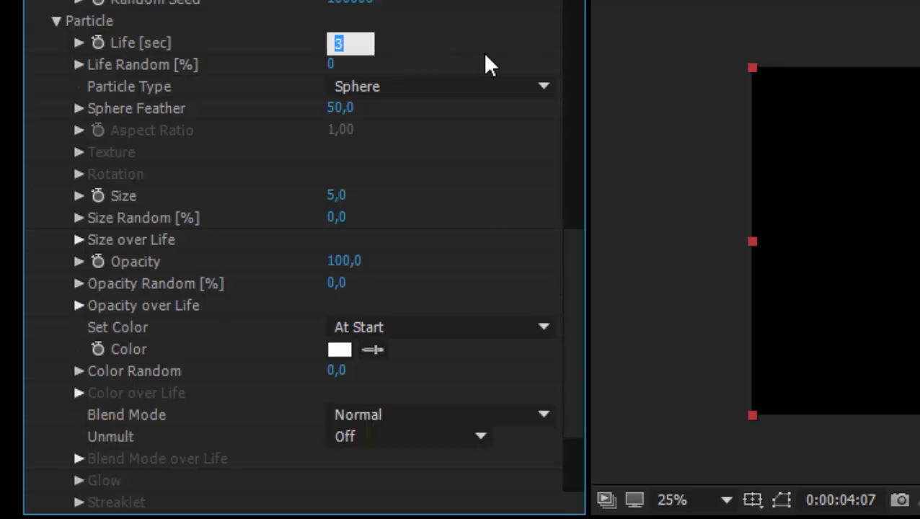
{"action": "type", "text": "10"}
{"action": "key", "text": "Return"}
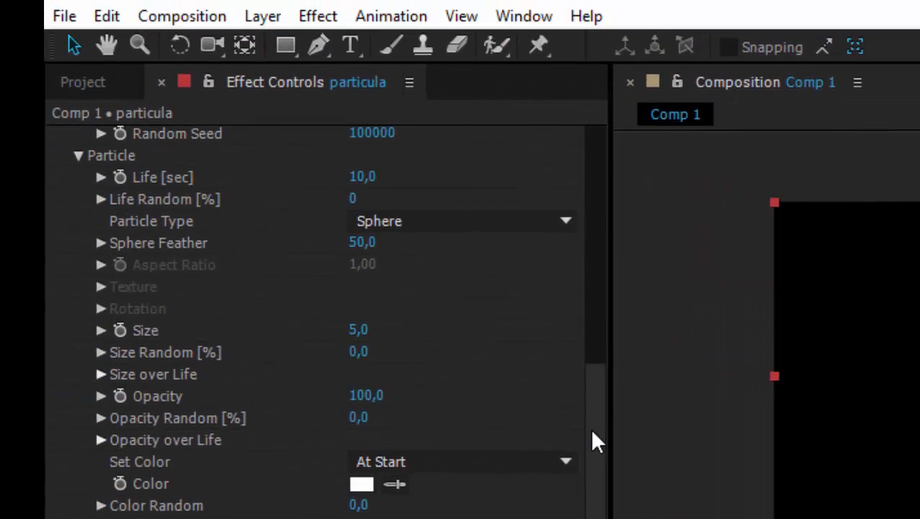
- Change Particular's Emitter Type to Sphere
{"action": "left_click_drag", "start_coordinate": [591, 432], "coordinate": [621, 158]}
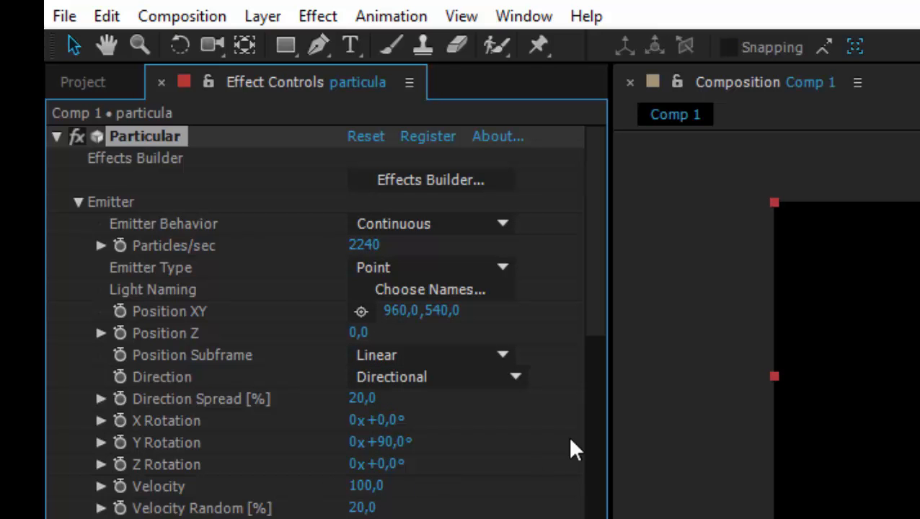
{"action": "left_click_drag", "start_coordinate": [600, 300], "coordinate": [601, 379]}
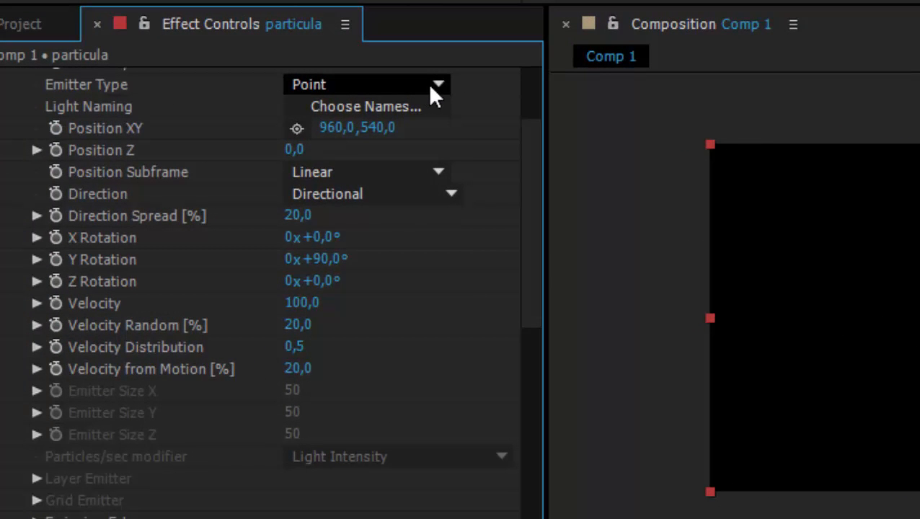
{"action": "left_click", "coordinate": [431, 86]}
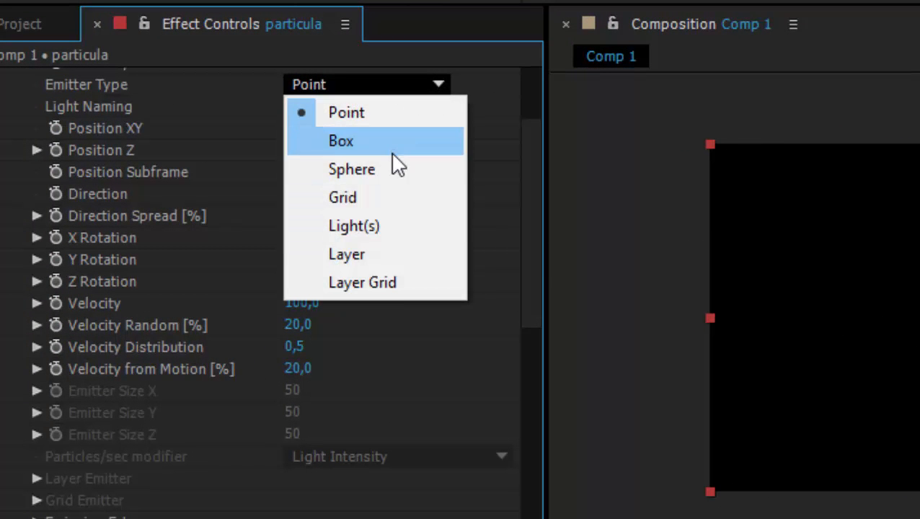
{"action": "left_click", "coordinate": [387, 172]}
- Collapse the particle settings, set Emitter Size Y to 155 and set Direction Spread to 0
{"action": "left_click_drag", "start_coordinate": [532, 231], "coordinate": [533, 301]}
{"action": "left_click", "coordinate": [14, 296]}
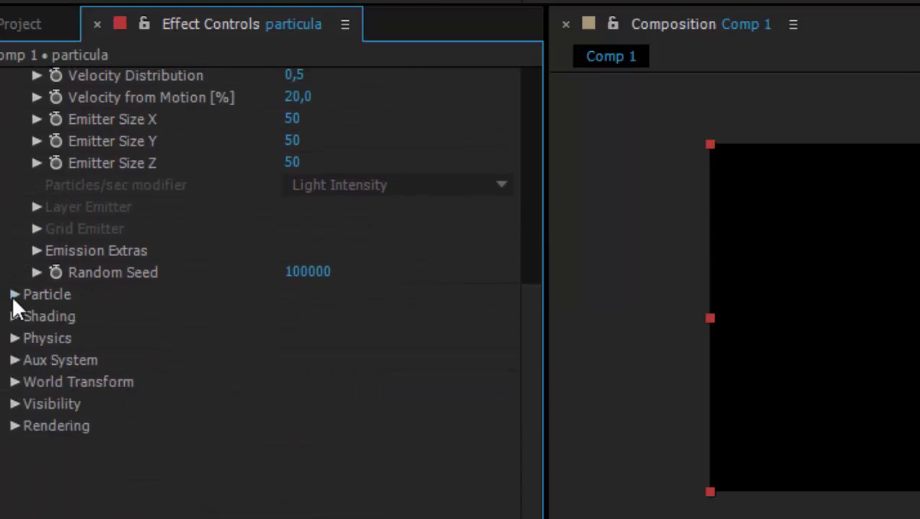
{"action": "scroll", "coordinate": [41, 296], "scroll_direction": "up", "scroll_amount": 4}
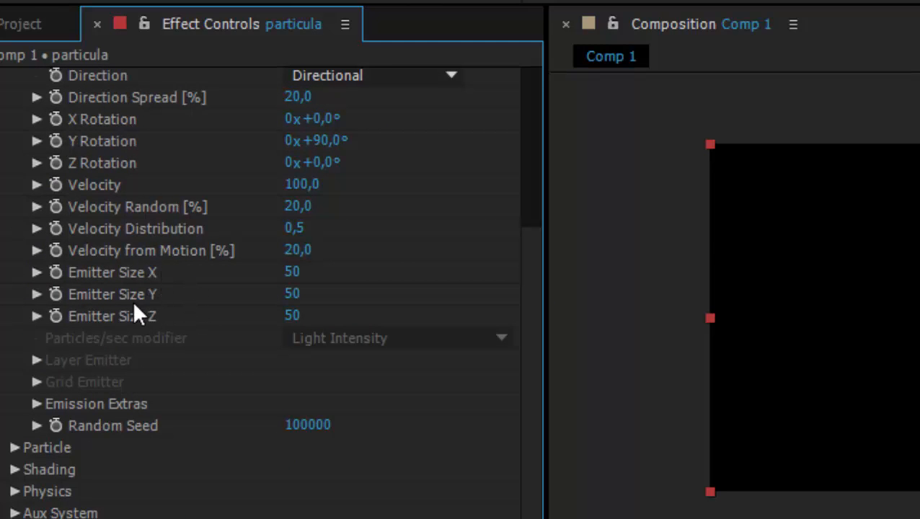
{"action": "left_click", "coordinate": [293, 294]}
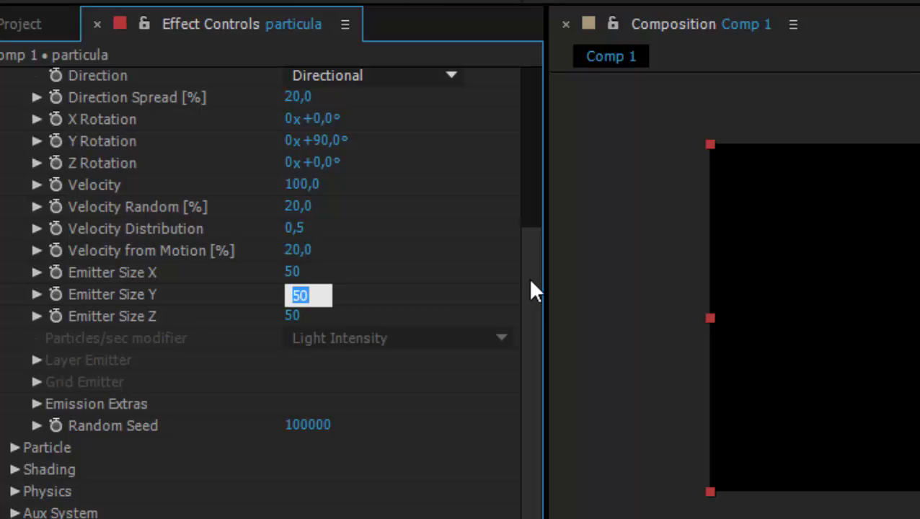
{"action": "type", "text": "155"}
{"action": "key", "text": "Return"}
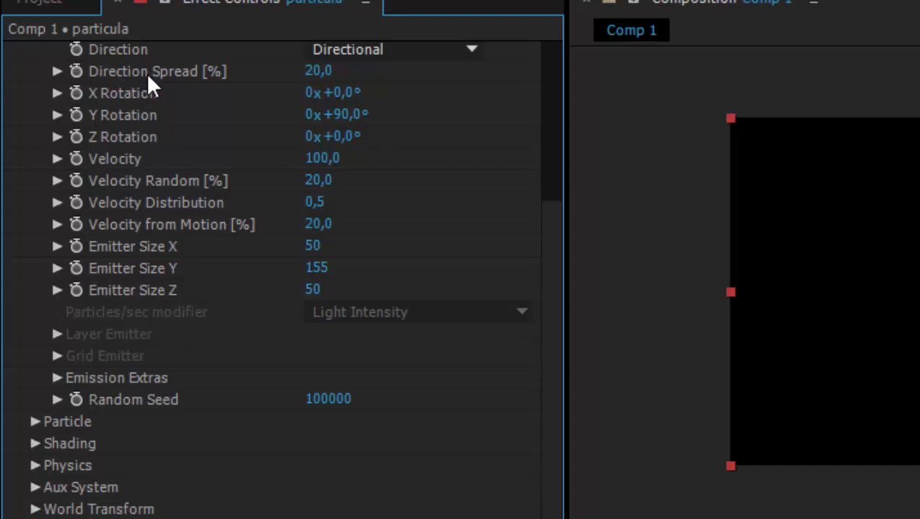
{"action": "left_click", "coordinate": [315, 69]}
{"action": "key", "text": "Return"}
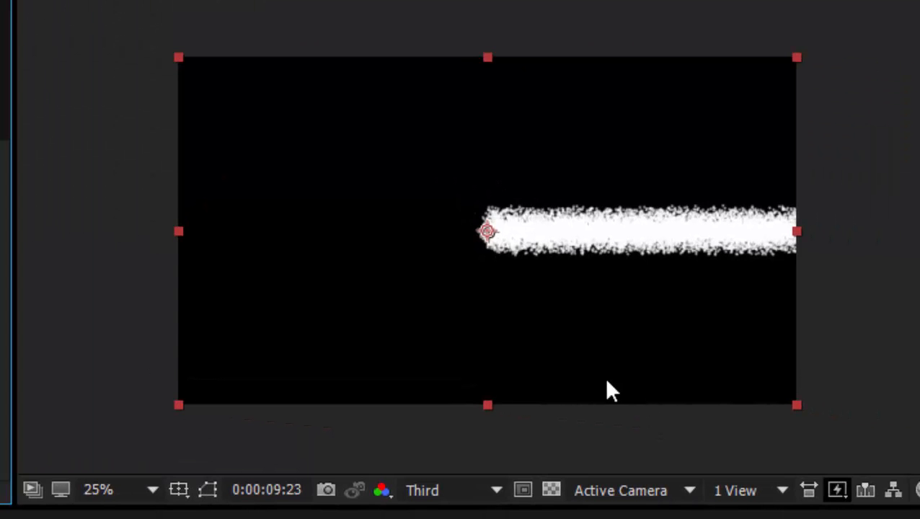
- Preview the particle stream from the start at 50% magnification, return to 25% and scrub to 0:00:07:01
{"action": "key", "text": "period"}
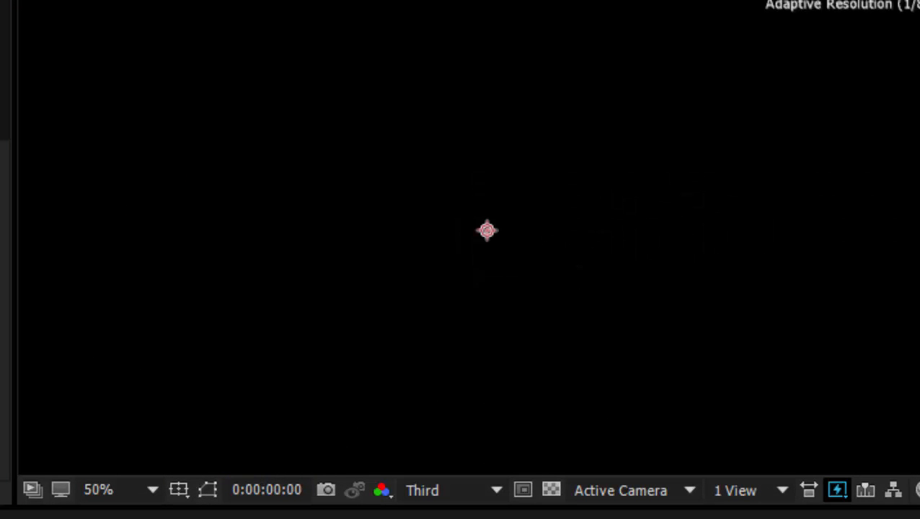
{"action": "key", "text": "space"}
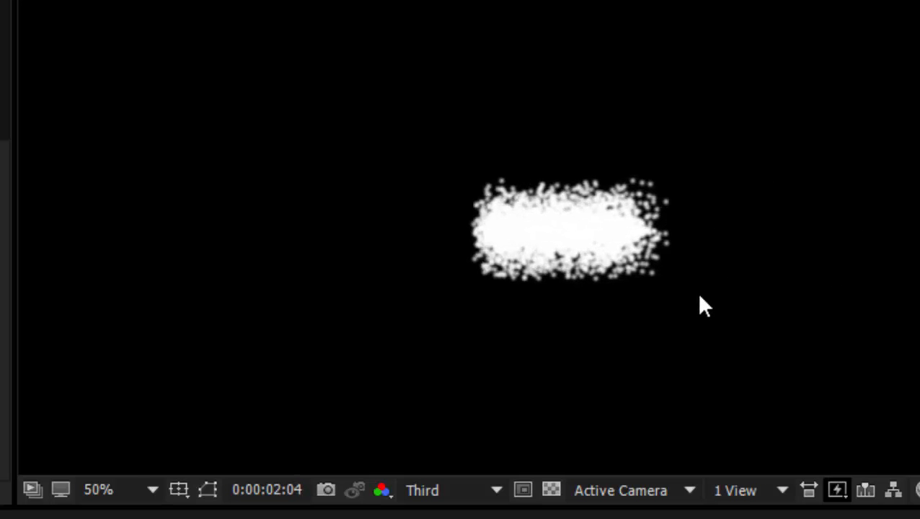
{"action": "left_click", "coordinate": [674, 251]}
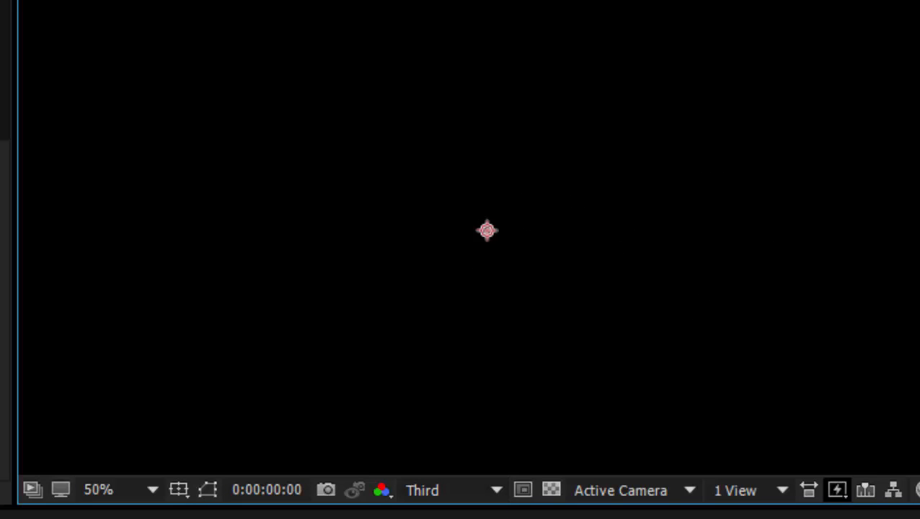
{"action": "key", "text": "space"}
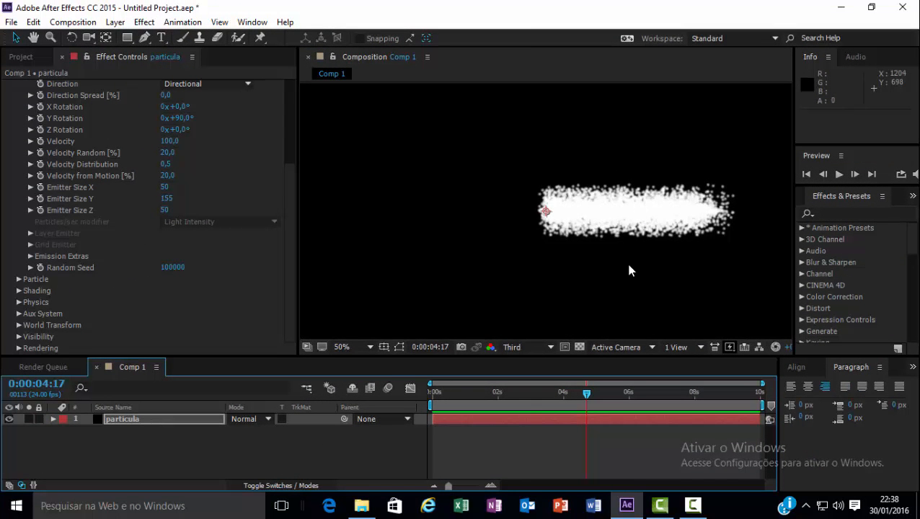
{"action": "key", "text": "comma"}
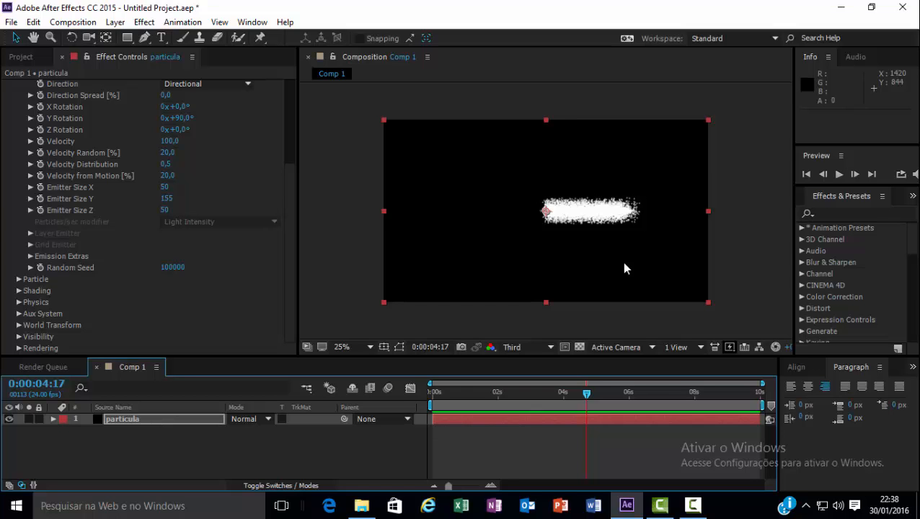
{"action": "left_click_drag", "start_coordinate": [587, 394], "coordinate": [663, 396]}
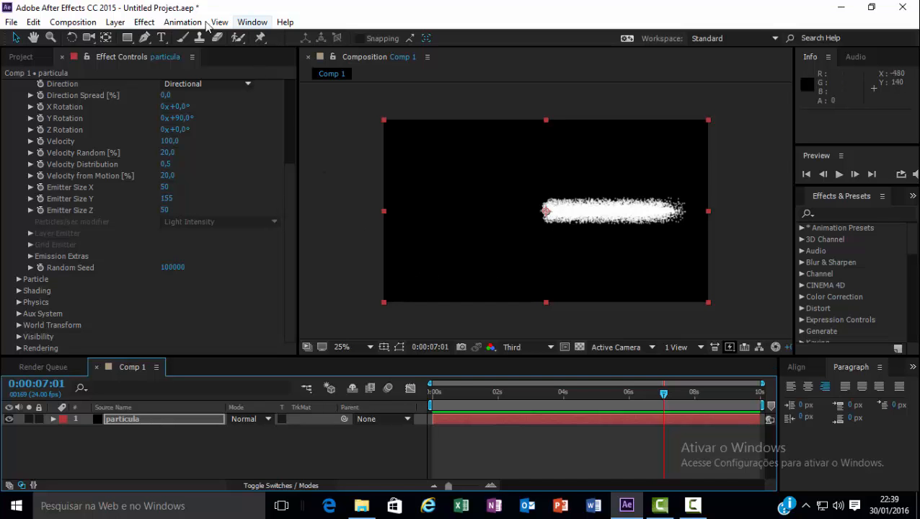
- Add a white Spot light with 100% intensity, a 50° cone angle, 50% cone feather and no falloff
{"action": "left_click", "coordinate": [116, 23]}
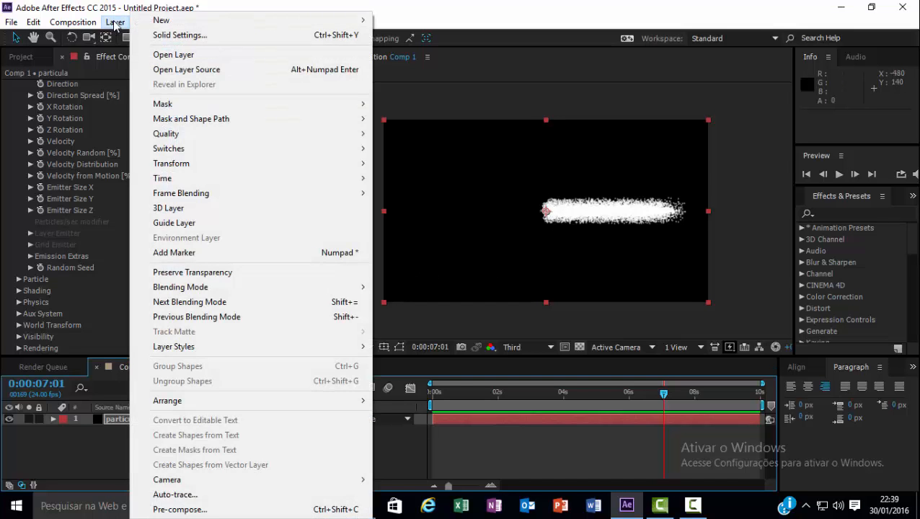
{"action": "mouse_move", "coordinate": [173, 17]}
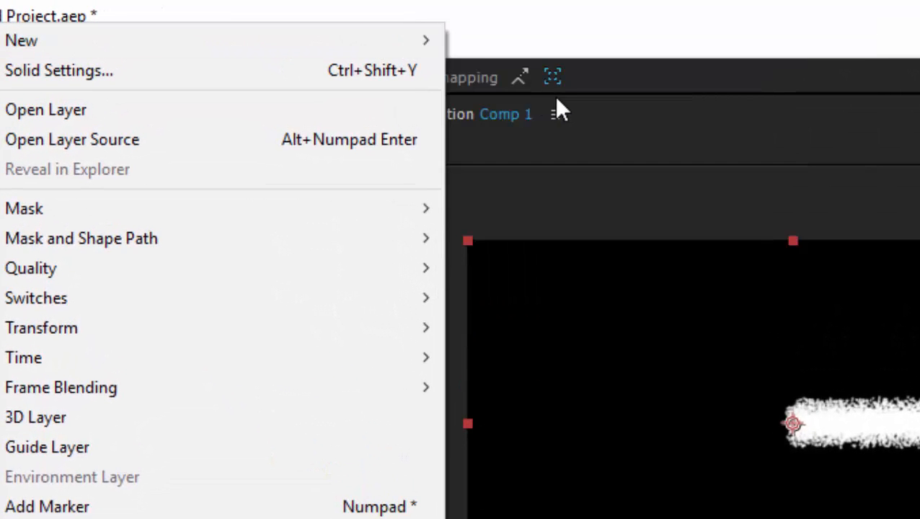
{"action": "left_click", "coordinate": [569, 101]}
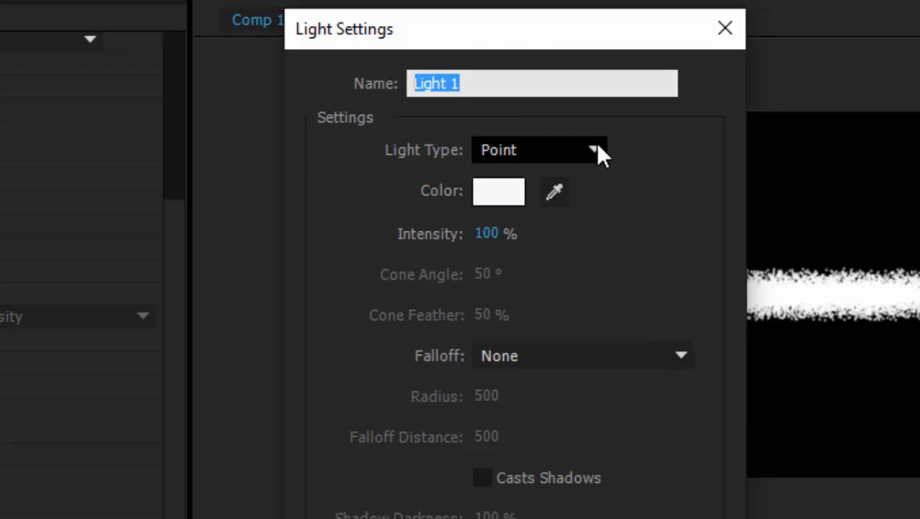
{"action": "left_click", "coordinate": [595, 150]}
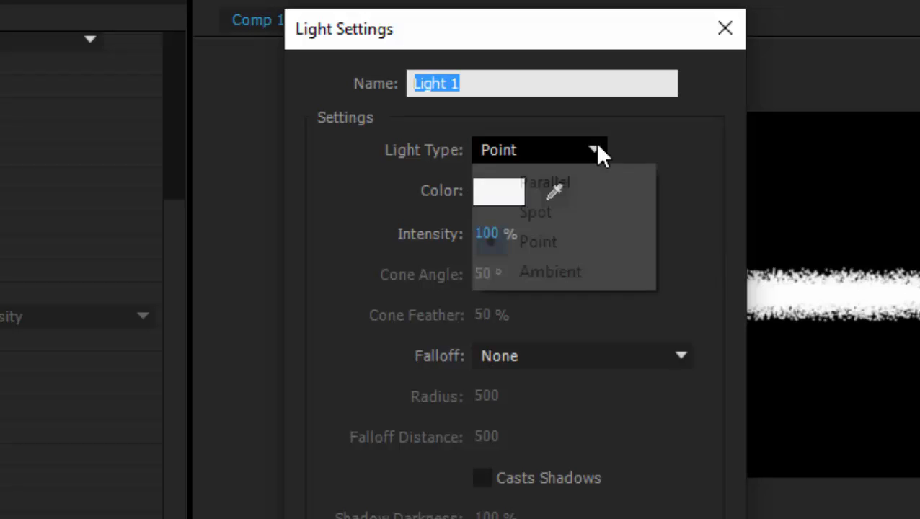
{"action": "left_click", "coordinate": [576, 203]}
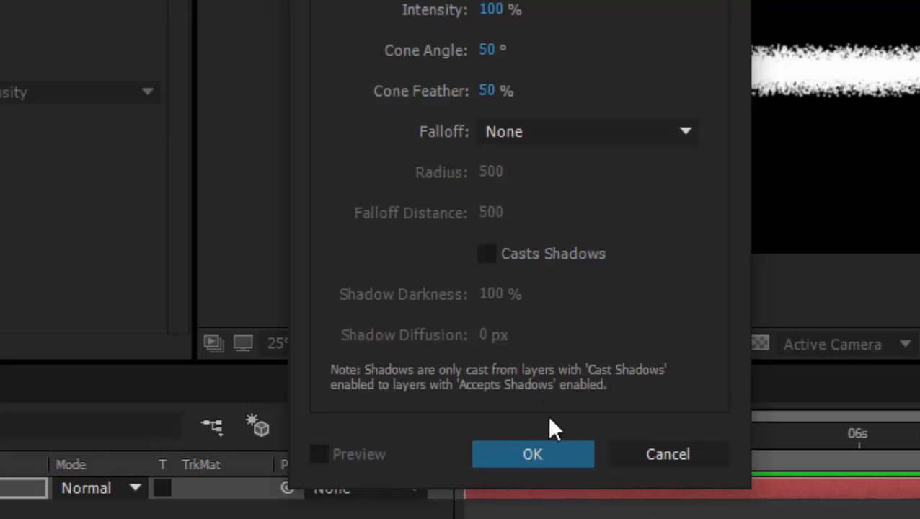
{"action": "left_click", "coordinate": [547, 456]}
{"action": "left_click", "coordinate": [548, 458]}
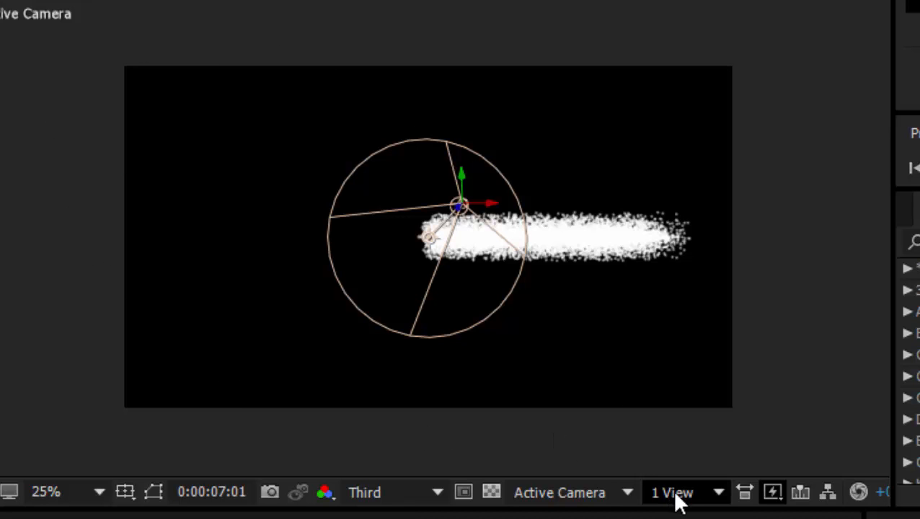
- Show the composition in 4 Views and line up the light's point of interest with the light in the Top view
{"action": "left_click", "coordinate": [719, 489]}
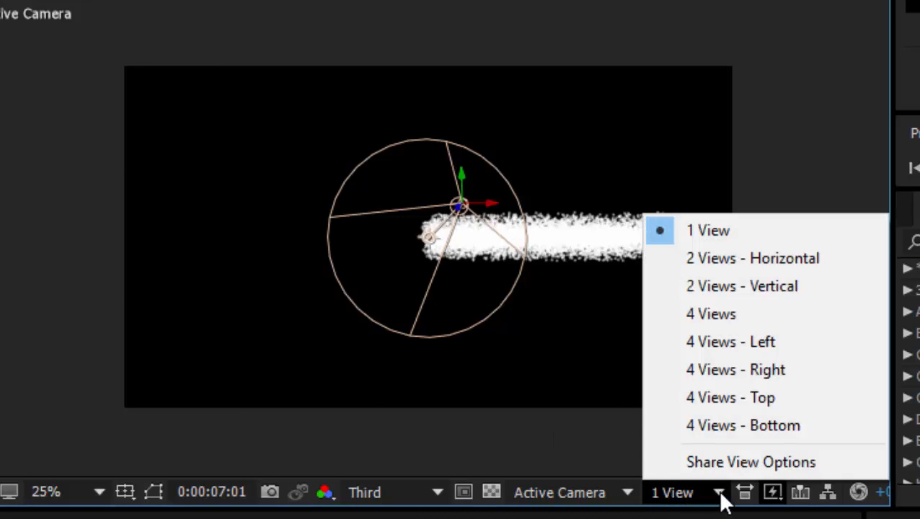
{"action": "left_click", "coordinate": [757, 323]}
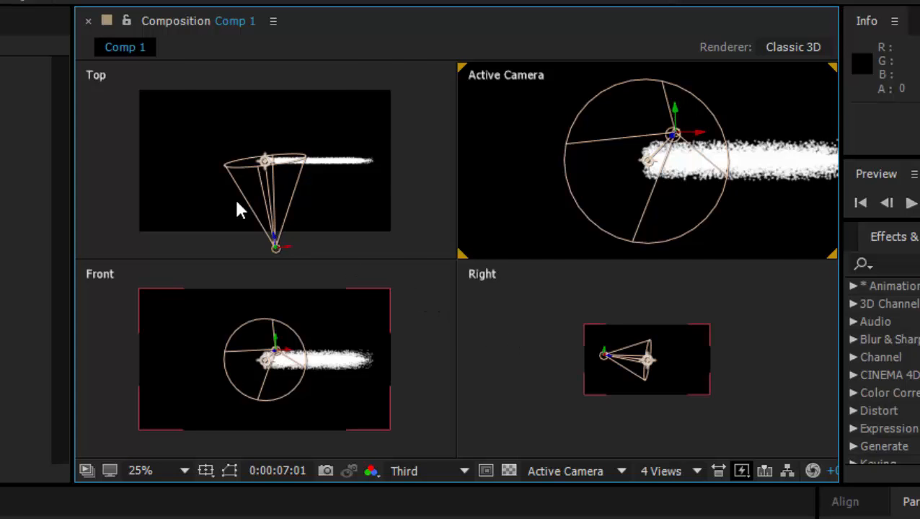
{"action": "left_click", "coordinate": [265, 159]}
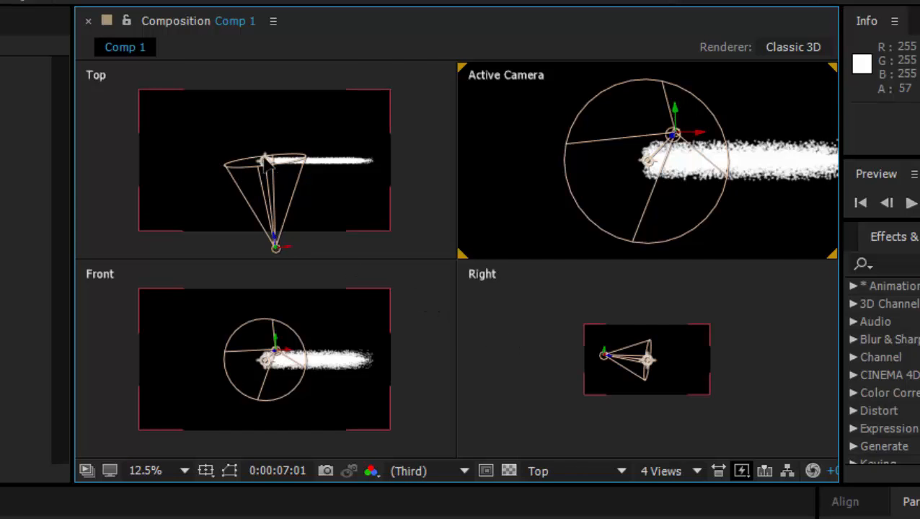
{"action": "left_click_drag", "start_coordinate": [265, 158], "coordinate": [276, 160]}
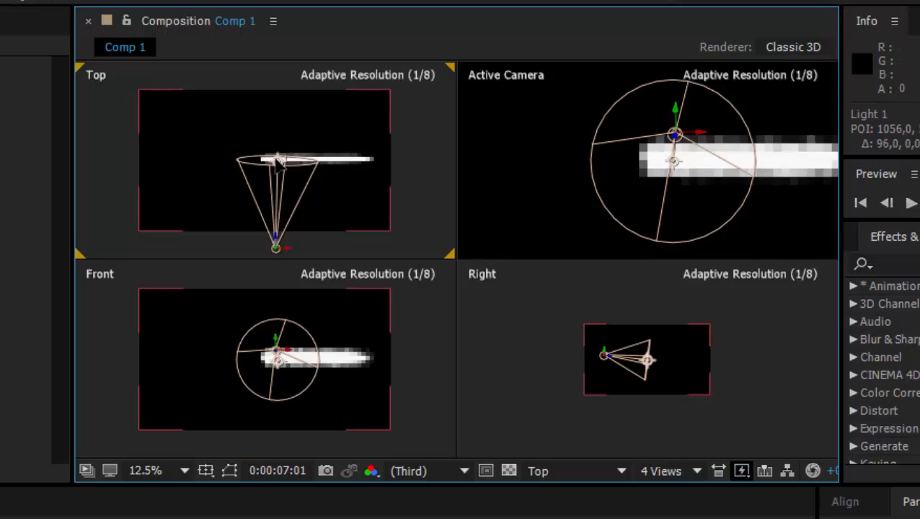
{"action": "left_click", "coordinate": [281, 369]}
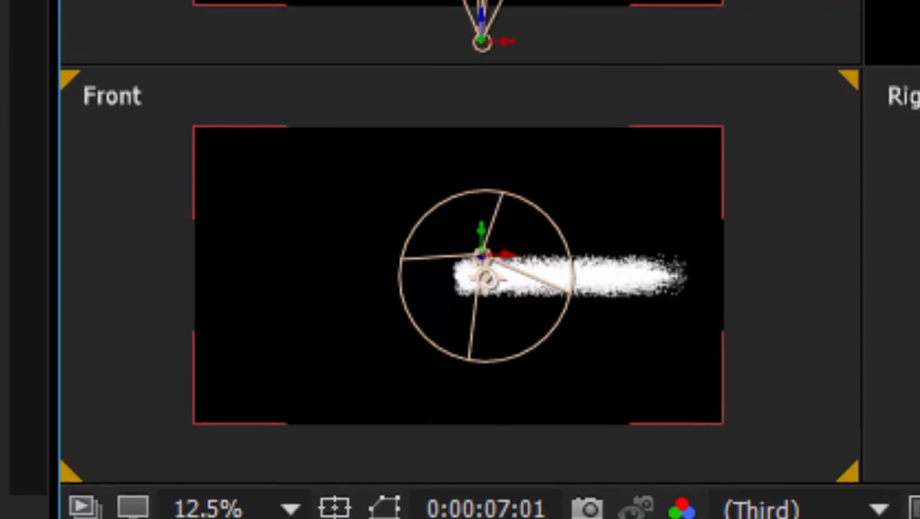
- Reposition the spot light below the particle stream so that it aims straight up at the particles
{"action": "left_click", "coordinate": [848, 288]}
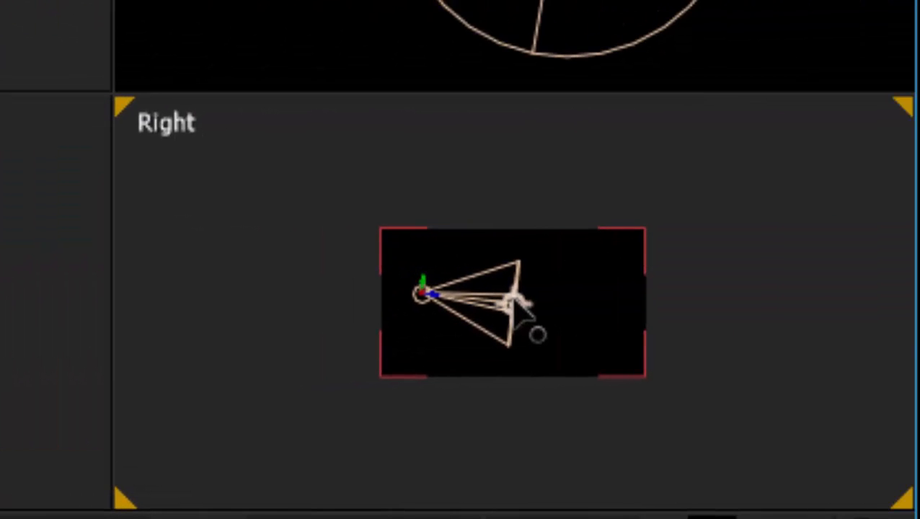
{"action": "left_click_drag", "start_coordinate": [515, 297], "coordinate": [424, 183]}
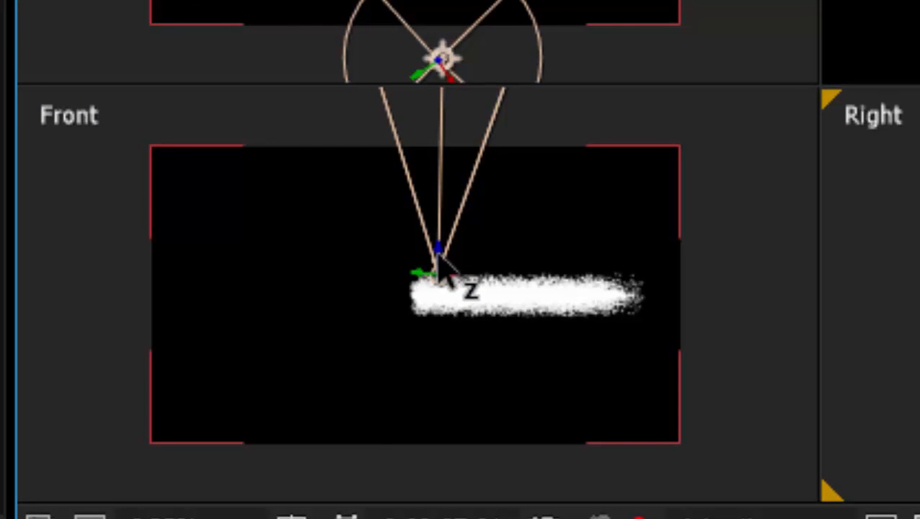
{"action": "left_click_drag", "start_coordinate": [438, 261], "coordinate": [434, 483]}
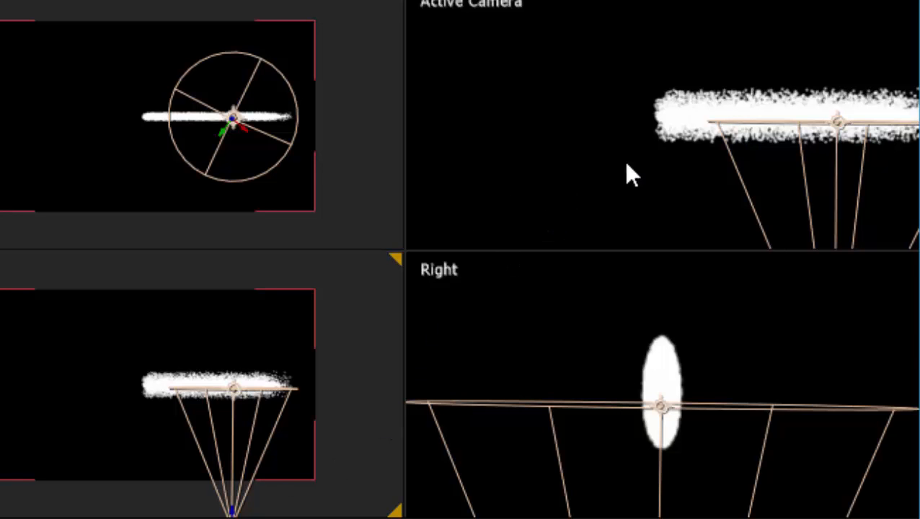
{"action": "scroll", "coordinate": [594, 152], "scroll_direction": "down", "scroll_amount": 4}
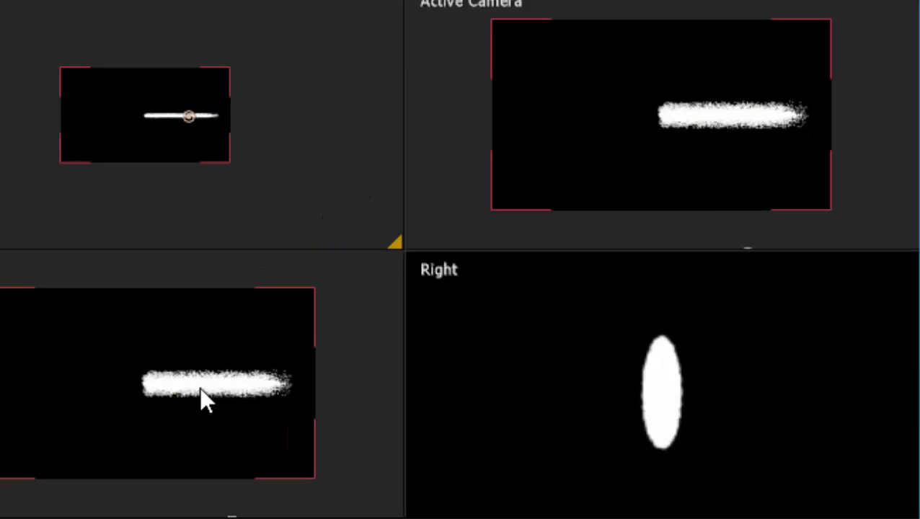
{"action": "left_click_drag", "start_coordinate": [527, 339], "coordinate": [495, 341]}
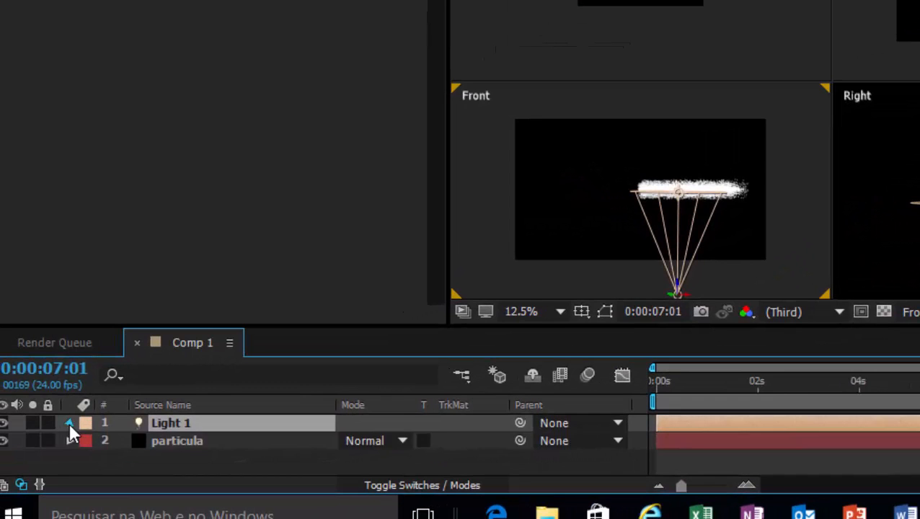
- Expand the light's options and set its Cone Angle to 90°
{"action": "left_click", "coordinate": [0, 446]}
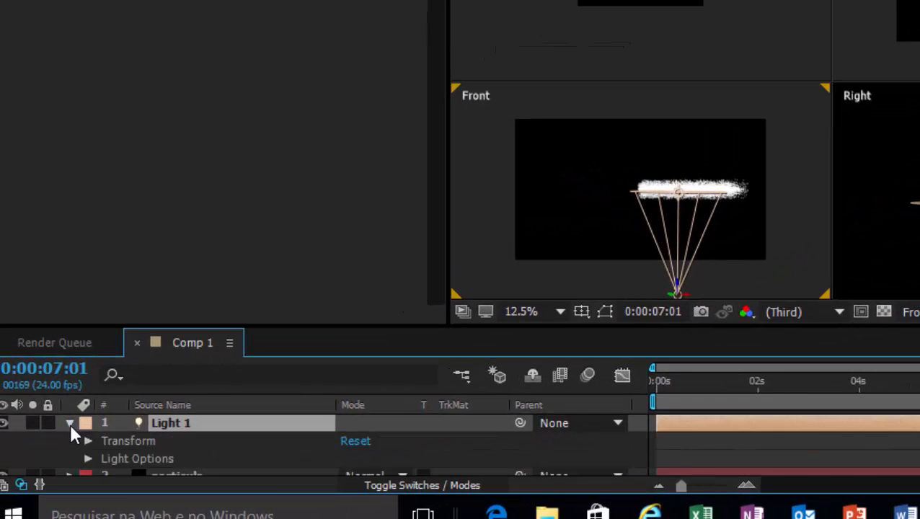
{"action": "left_click", "coordinate": [87, 459]}
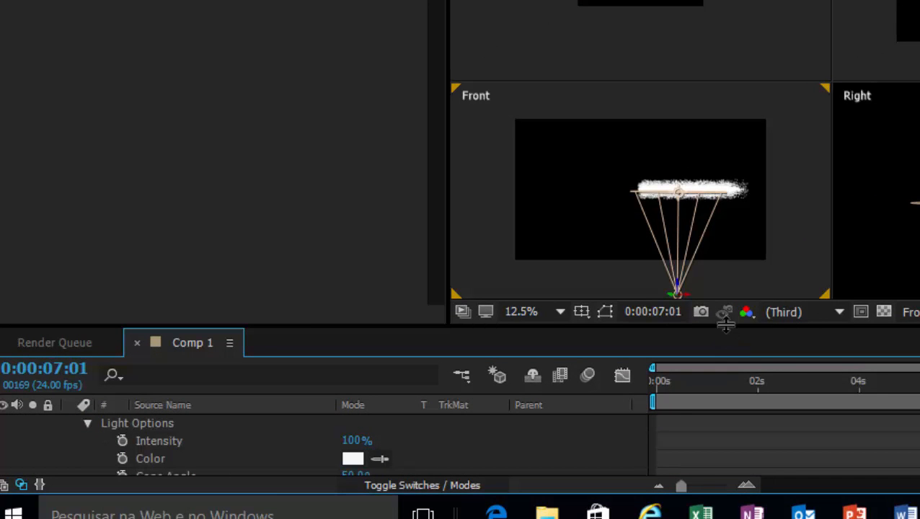
{"action": "left_click_drag", "start_coordinate": [727, 317], "coordinate": [752, 220]}
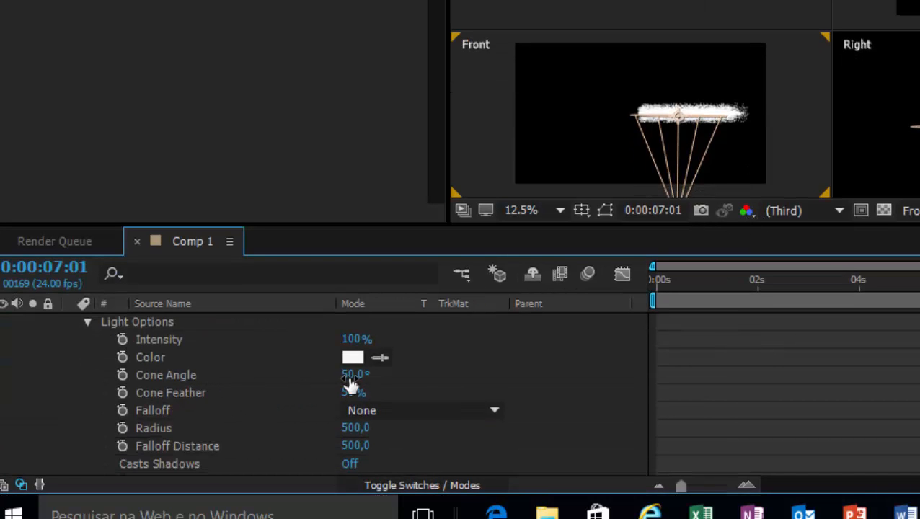
{"action": "left_click_drag", "start_coordinate": [349, 382], "coordinate": [387, 375]}
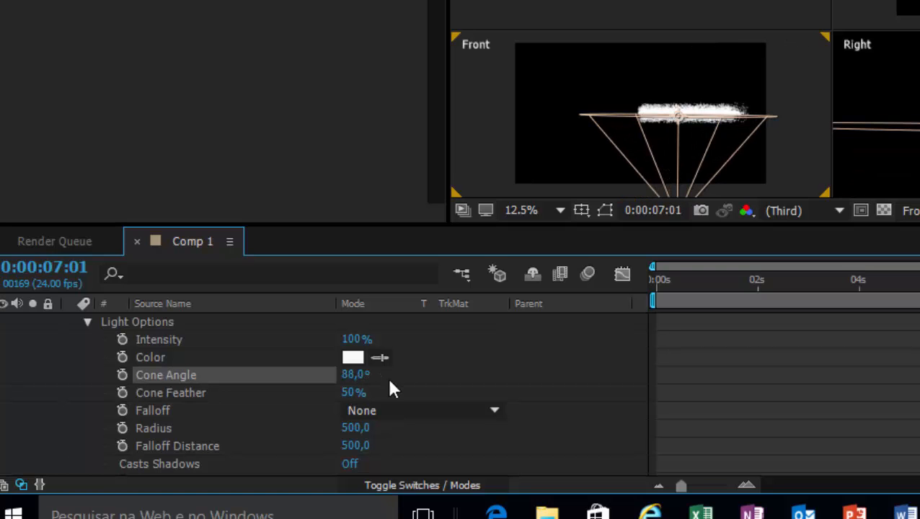
{"action": "left_click", "coordinate": [354, 375]}
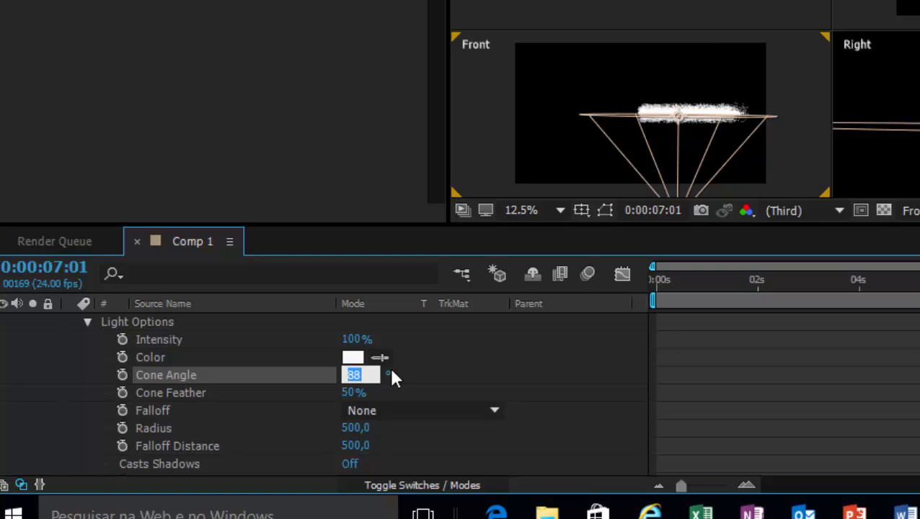
{"action": "type", "text": "90"}
{"action": "key", "text": "Return"}
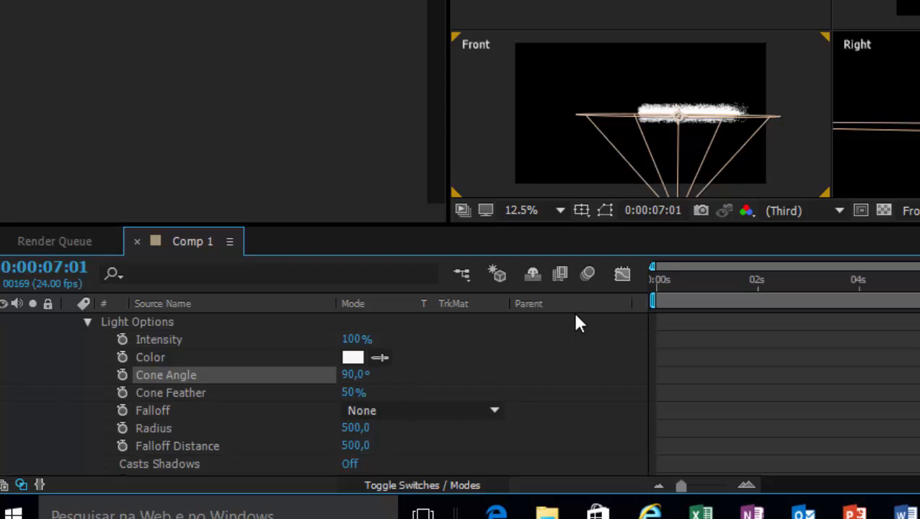
- Shift the light farther along the particle stream in the Top view and fine-tune its point of interest in the Front view
{"action": "scroll", "coordinate": [576, 306], "scroll_direction": "down", "scroll_amount": 3}
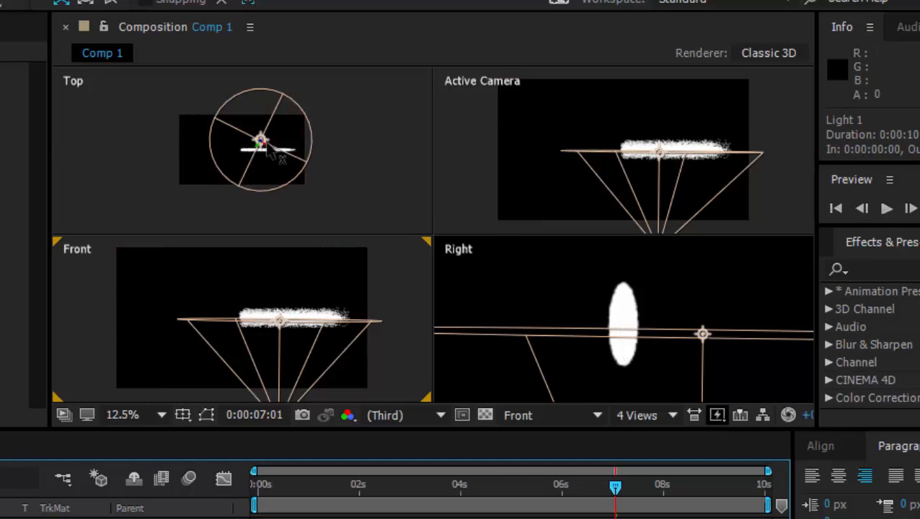
{"action": "left_click_drag", "start_coordinate": [271, 153], "coordinate": [280, 159]}
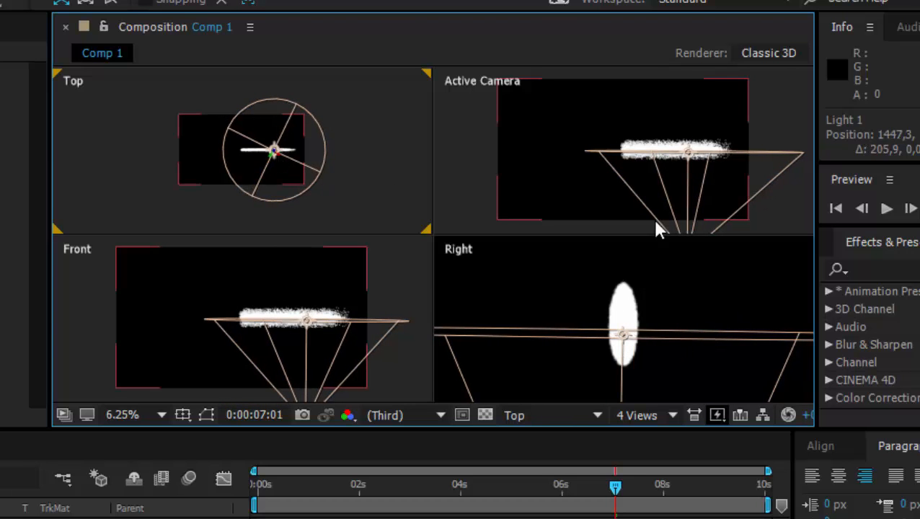
{"action": "left_click", "coordinate": [307, 324]}
{"action": "left_click_drag", "start_coordinate": [306, 326], "coordinate": [310, 334]}
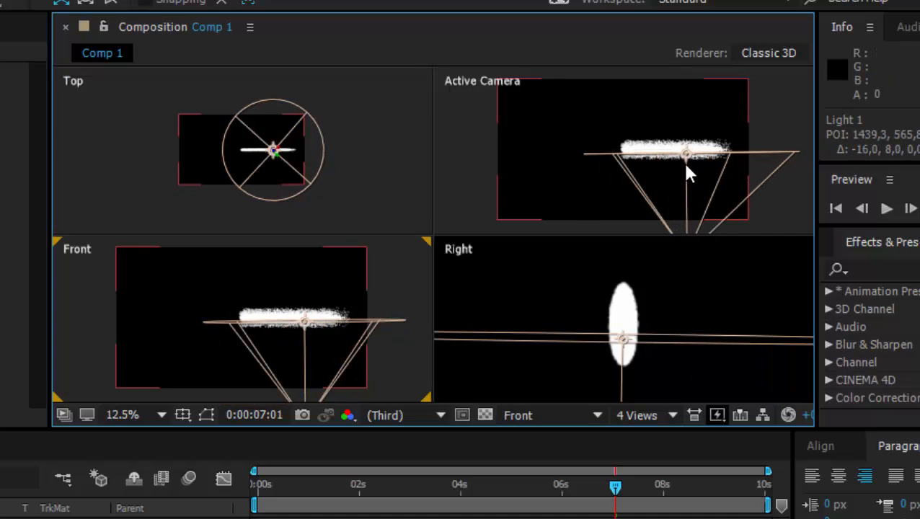
- Duplicate the spot light and move the copy above the particle stream, aiming down at the particles
{"action": "left_click", "coordinate": [0, 518]}
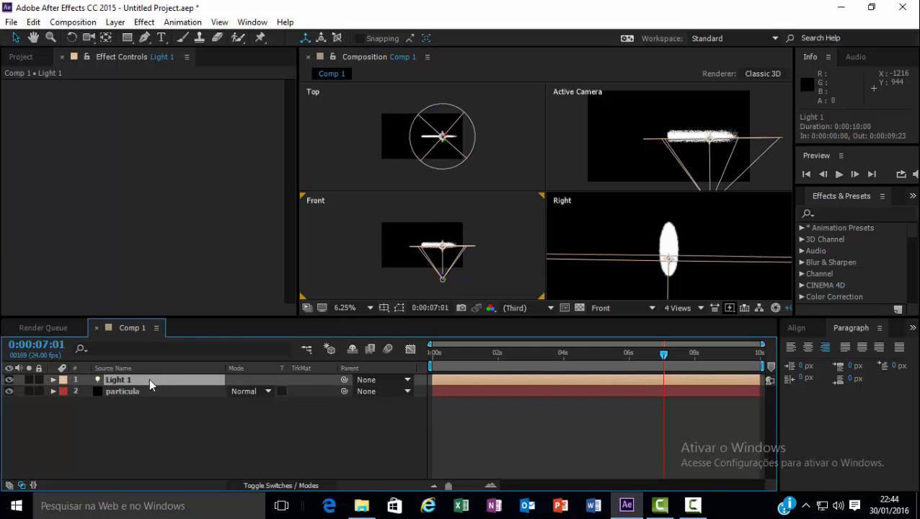
{"action": "key", "text": "ctrl+d"}
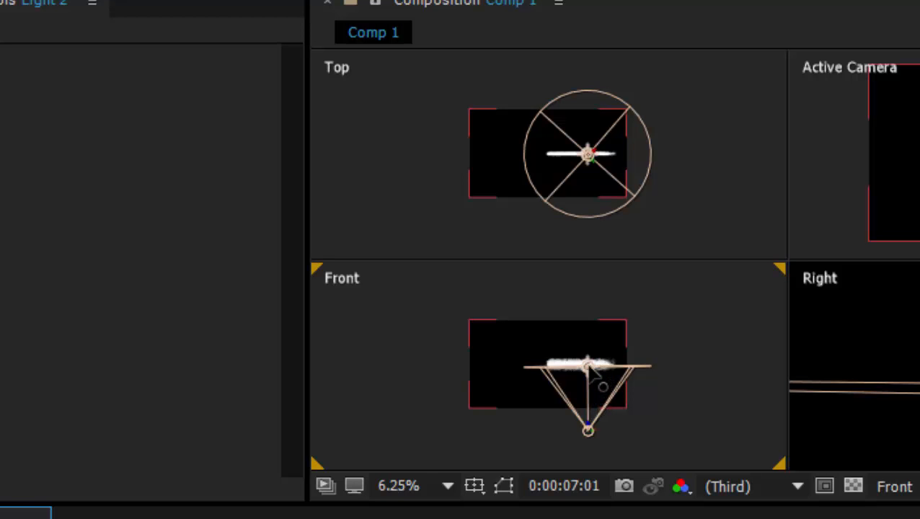
{"action": "left_click_drag", "start_coordinate": [601, 382], "coordinate": [590, 488]}
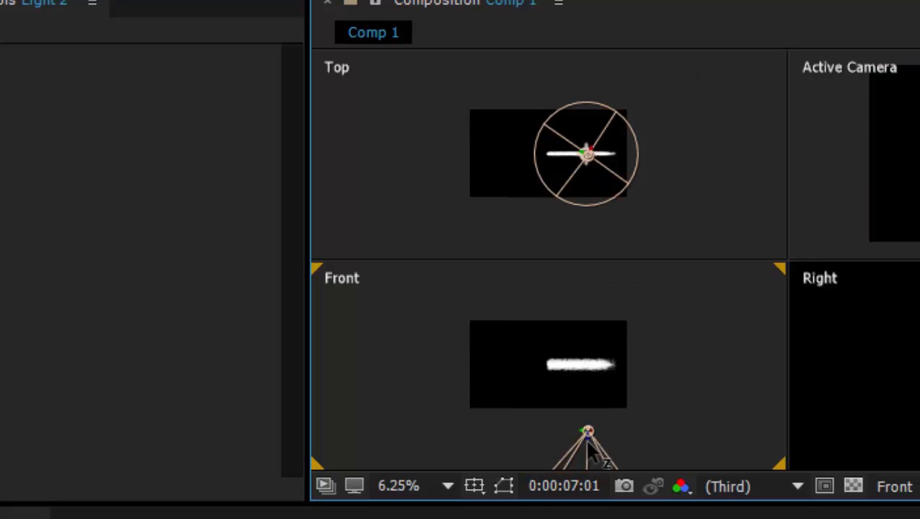
{"action": "left_click_drag", "start_coordinate": [589, 442], "coordinate": [592, 323]}
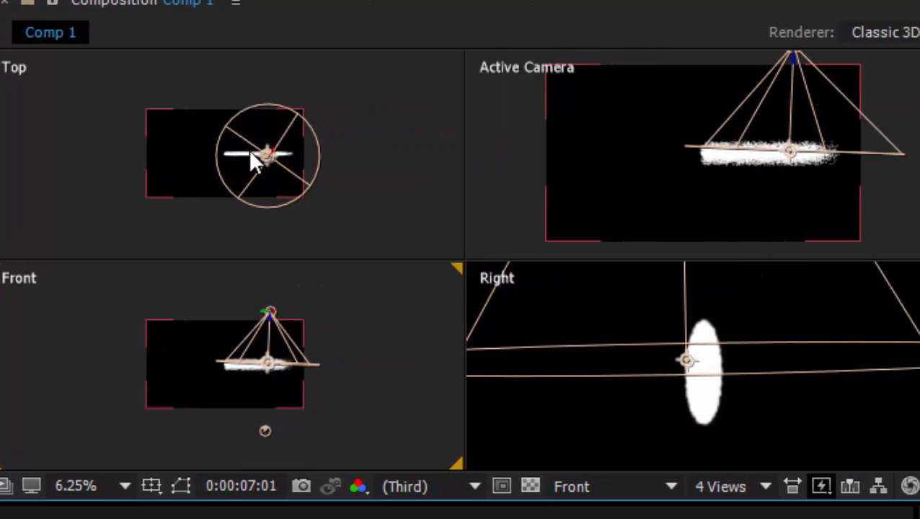
- Align the upper light with the particle stream in the Top view and centre its point of interest on the stream in the Front view
{"action": "left_click", "coordinate": [255, 162]}
{"action": "left_click_drag", "start_coordinate": [274, 162], "coordinate": [265, 193]}
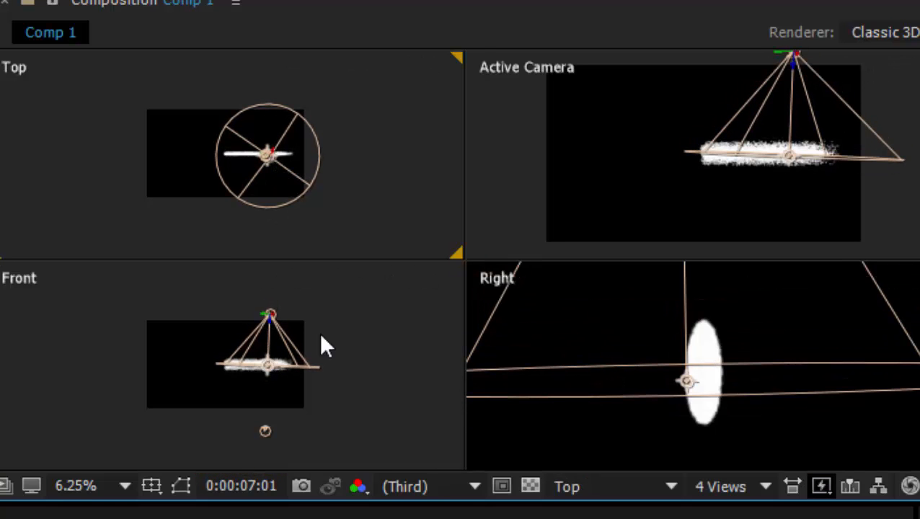
{"action": "left_click", "coordinate": [346, 453]}
{"action": "left_click", "coordinate": [303, 193]}
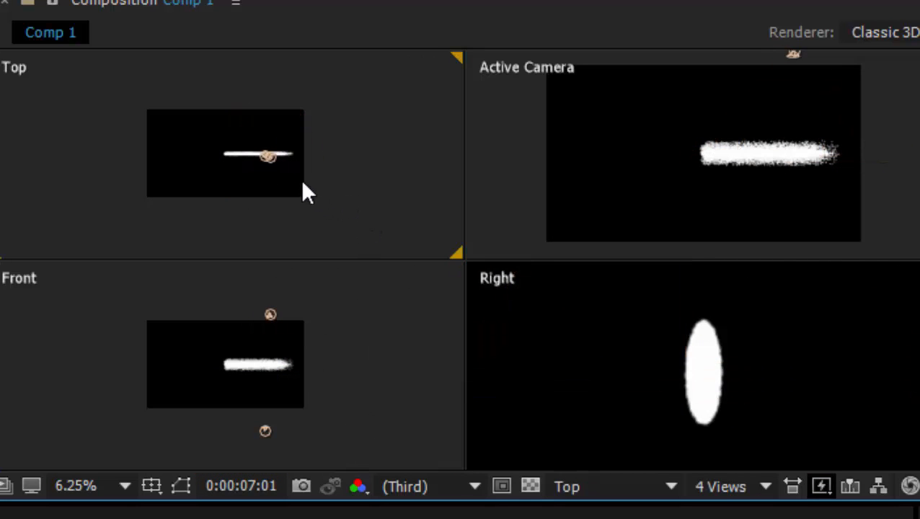
{"action": "left_click", "coordinate": [263, 162]}
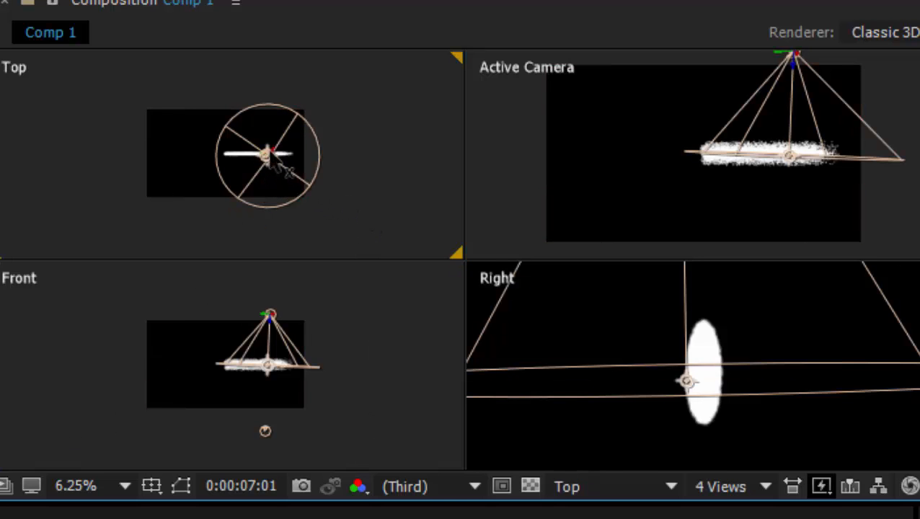
{"action": "left_click_drag", "start_coordinate": [269, 159], "coordinate": [277, 159]}
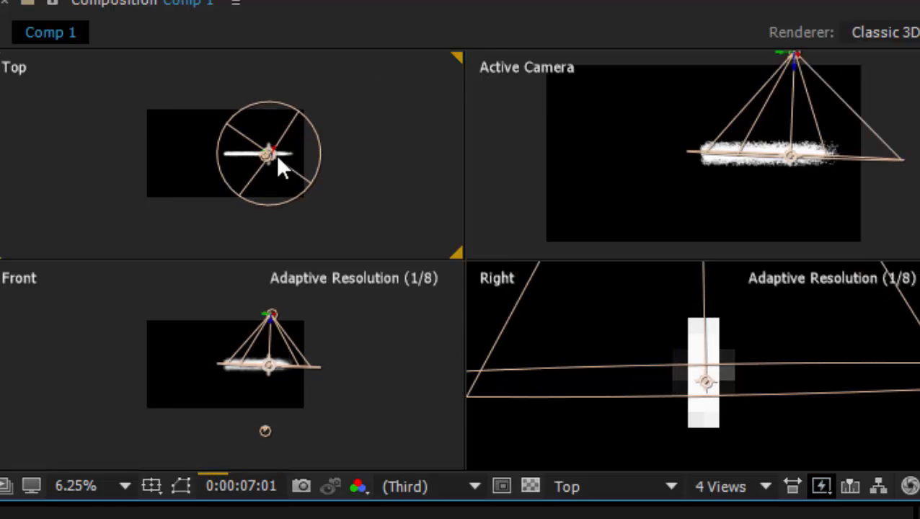
{"action": "scroll", "coordinate": [359, 425], "scroll_direction": "up", "scroll_amount": 1}
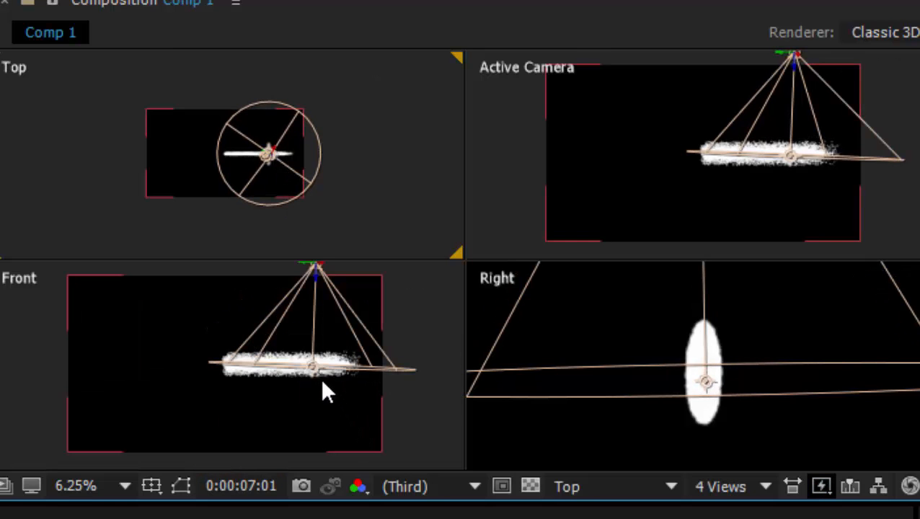
{"action": "left_click_drag", "start_coordinate": [318, 376], "coordinate": [318, 373]}
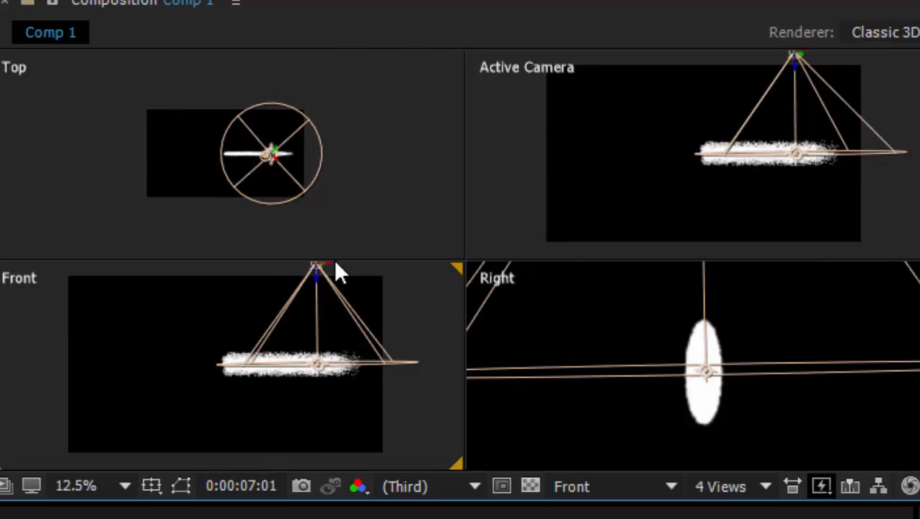
- Move the upper light over the middle of the particle stream in the Front view and re-centre it on the stream in the Top view
{"action": "left_click_drag", "start_coordinate": [318, 266], "coordinate": [275, 275]}
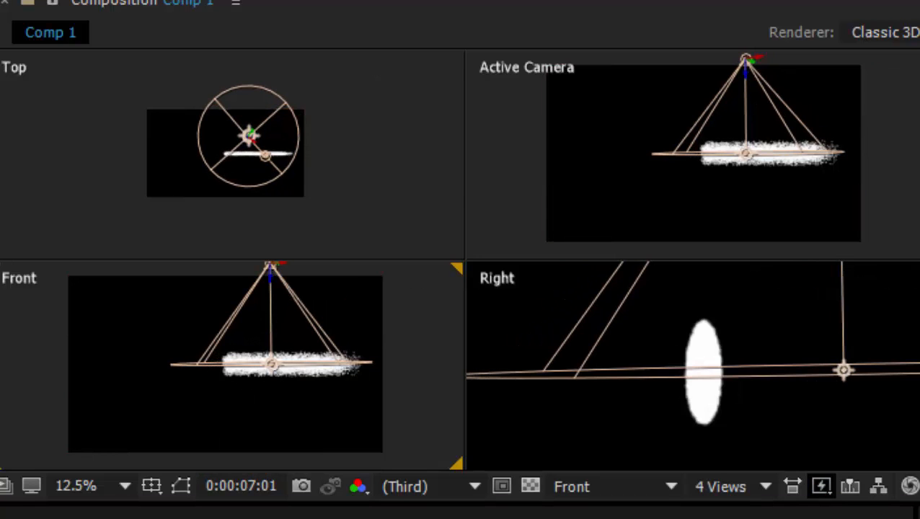
{"action": "left_click", "coordinate": [304, 369], "text": "shift"}
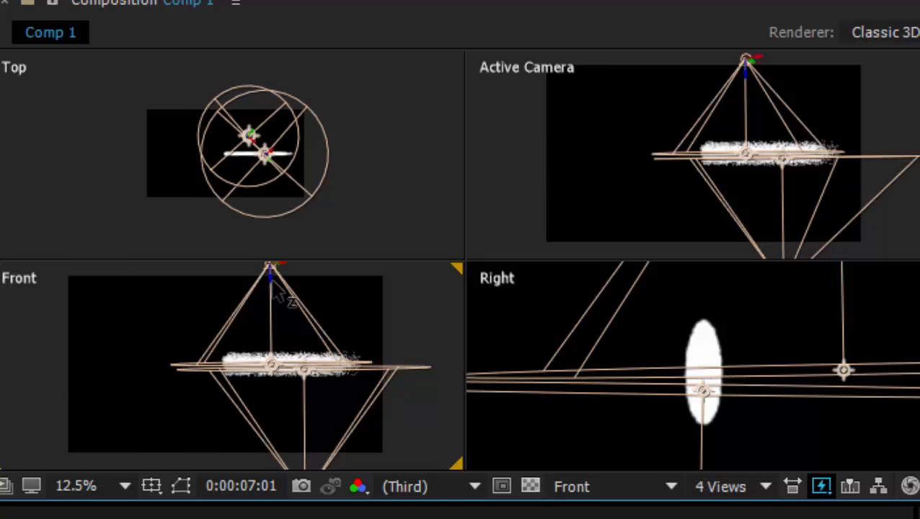
{"action": "left_click_drag", "start_coordinate": [275, 281], "coordinate": [279, 285]}
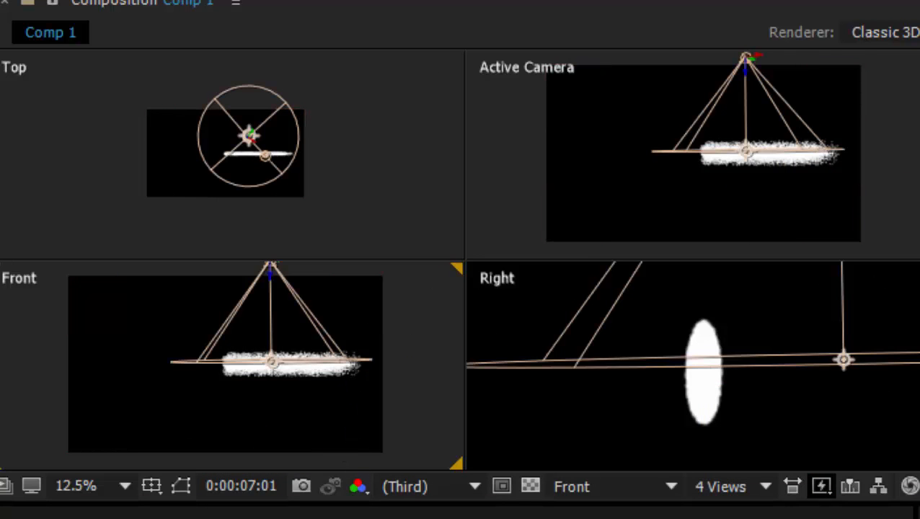
{"action": "left_click_drag", "start_coordinate": [249, 135], "coordinate": [292, 173]}
{"action": "key", "text": "ctrl+z"}
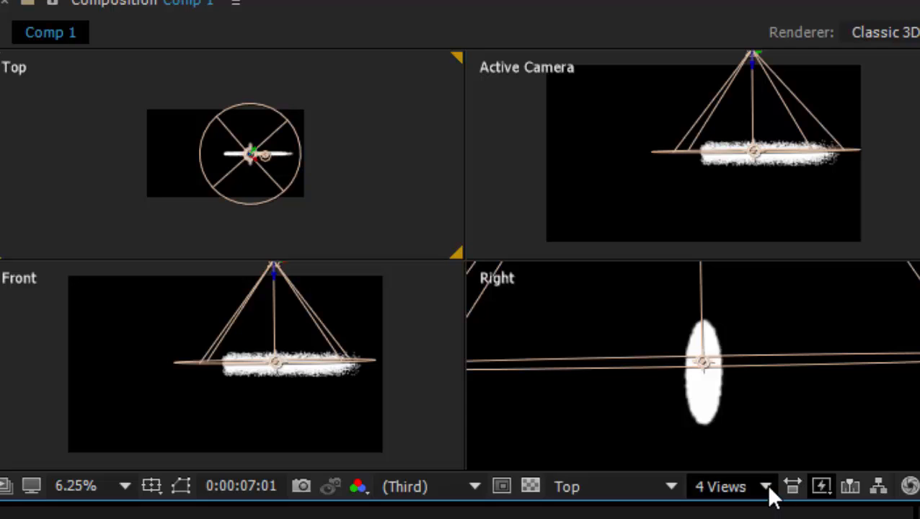
- Switch to a single Active Camera view and shift the upper light sideways until it sits directly above the lower light
{"action": "left_click", "coordinate": [767, 487]}
{"action": "left_click", "coordinate": [757, 514]}
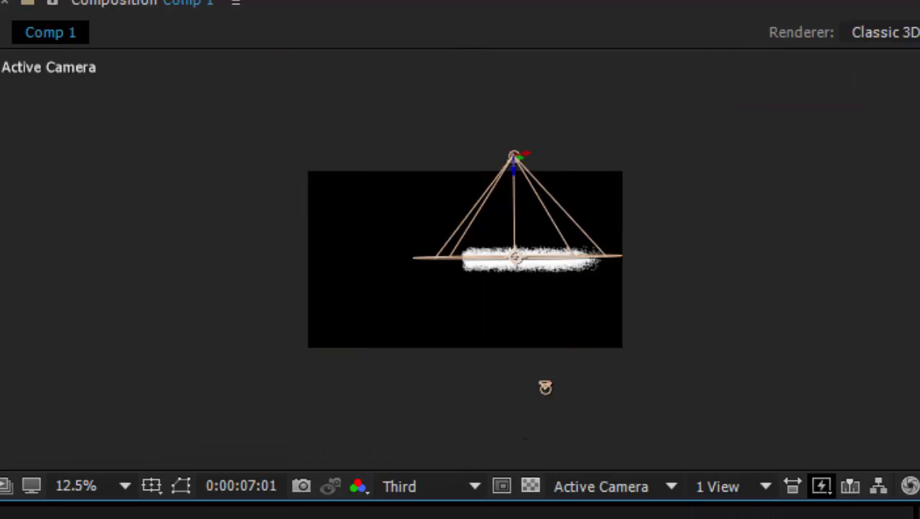
{"action": "left_click", "coordinate": [144, 516], "text": "shift"}
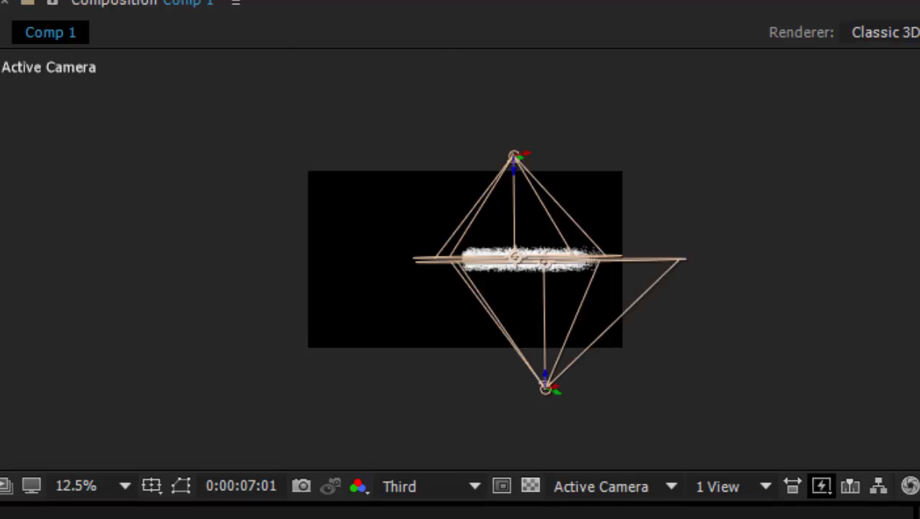
{"action": "left_click_drag", "start_coordinate": [526, 148], "coordinate": [560, 147]}
{"action": "key", "text": "F2"}
{"action": "left_click", "coordinate": [517, 157]}
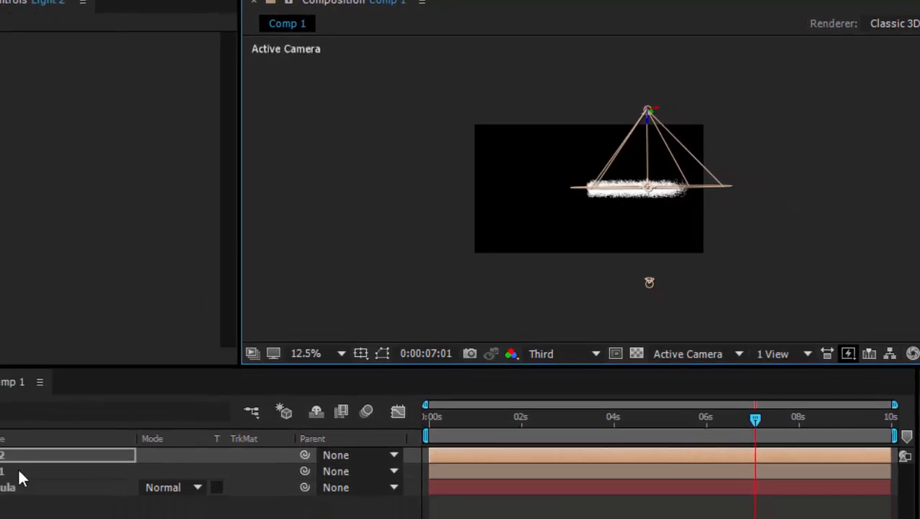
- Select Light 1 and Light 2 together and fine-tune their height around the particle stream
{"action": "left_click", "coordinate": [86, 436], "text": "shift"}
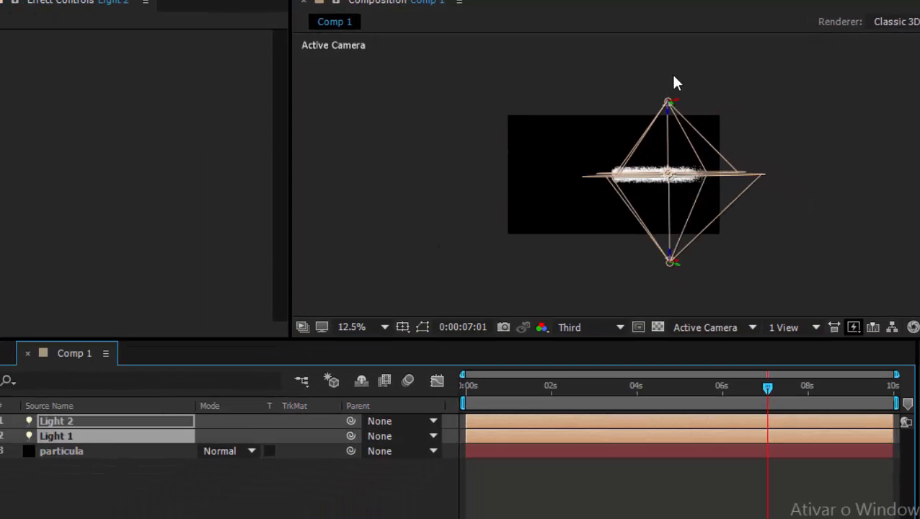
{"action": "left_click_drag", "start_coordinate": [676, 128], "coordinate": [680, 126]}
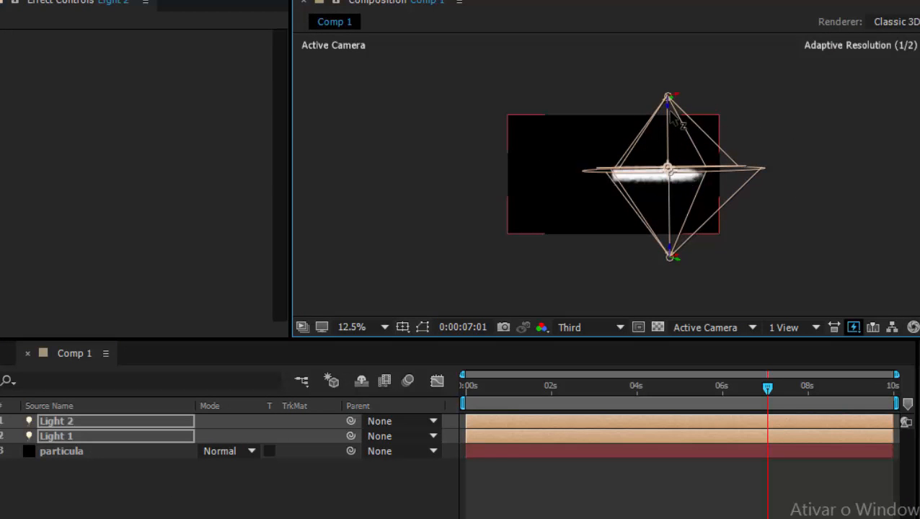
{"action": "left_click", "coordinate": [674, 121]}
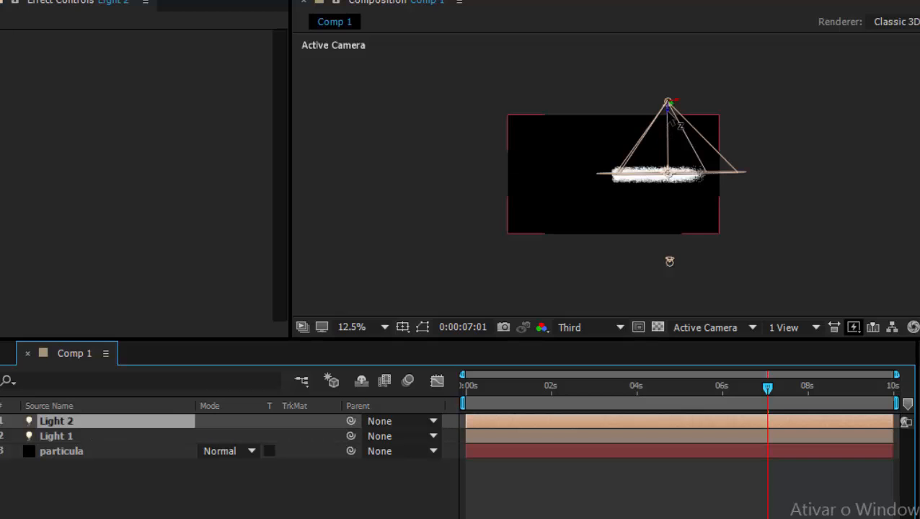
- Nudge Light 2 onto the particle stream in the four-view Top view and return to a single view
{"action": "left_click", "coordinate": [97, 424]}
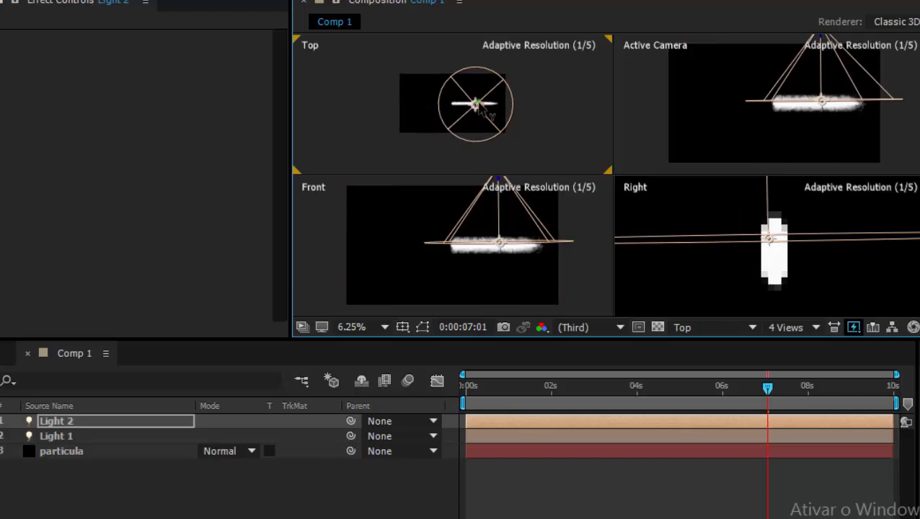
{"action": "left_click_drag", "start_coordinate": [480, 105], "coordinate": [484, 110]}
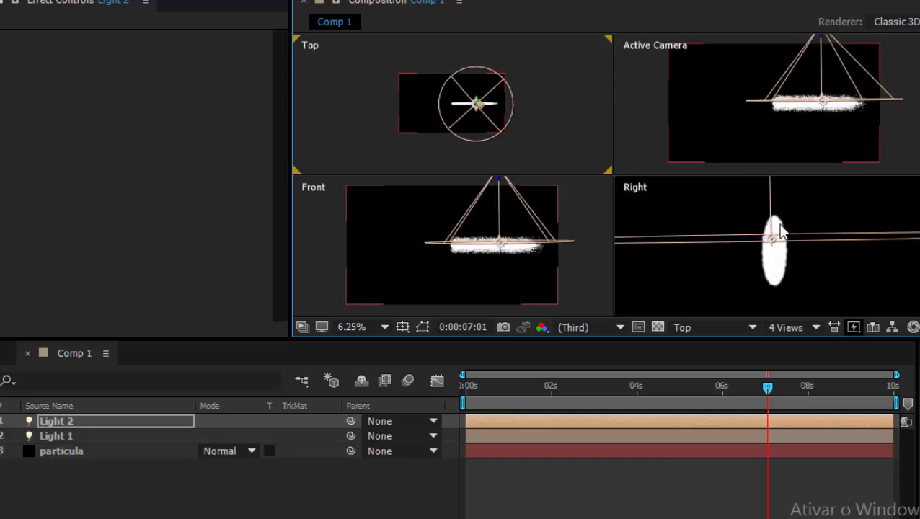
{"action": "left_click", "coordinate": [787, 327]}
{"action": "left_click", "coordinate": [789, 350]}
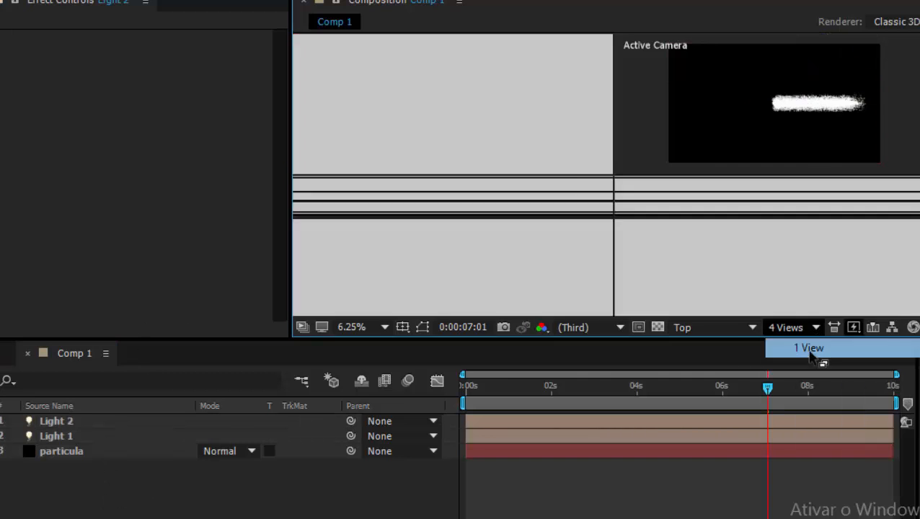
- Set the Particular particle Size to 3,5 and Size Random to 100% on the particula layer
{"action": "scroll", "coordinate": [424, 218], "scroll_direction": "up", "scroll_amount": 2}
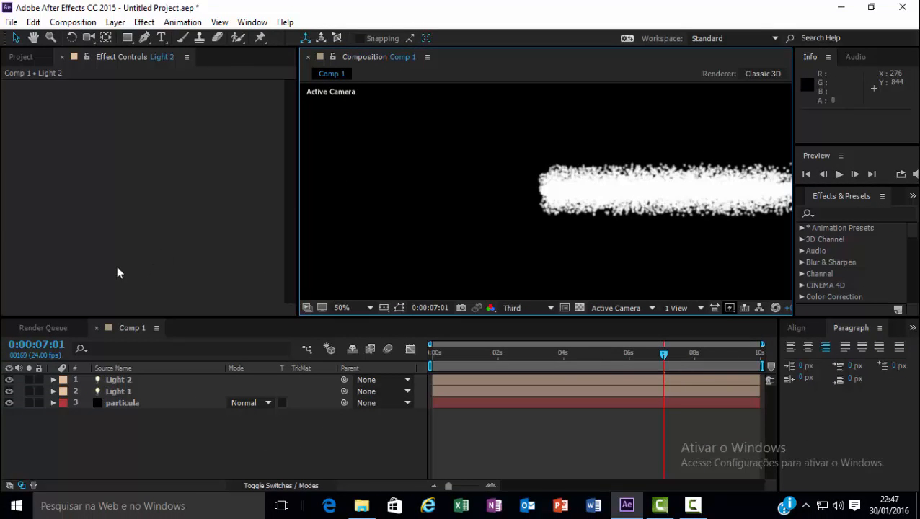
{"action": "left_click", "coordinate": [151, 403]}
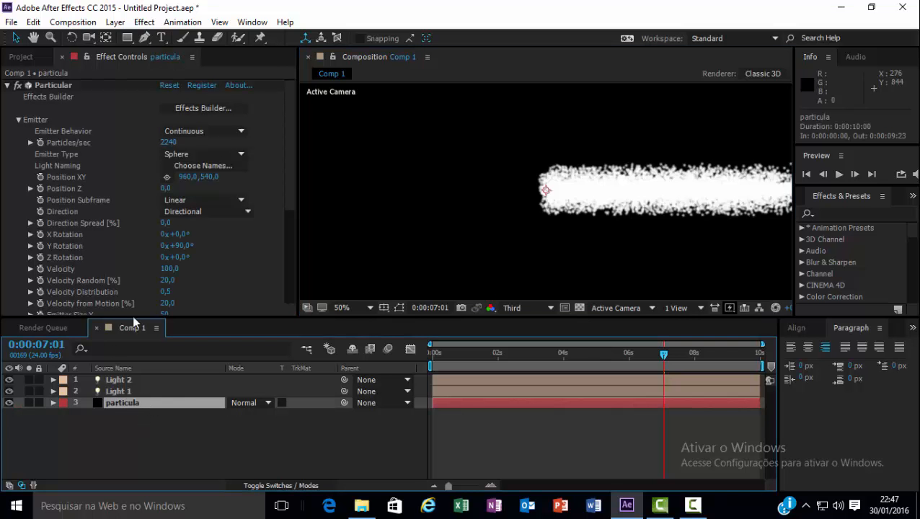
{"action": "left_click", "coordinate": [20, 120]}
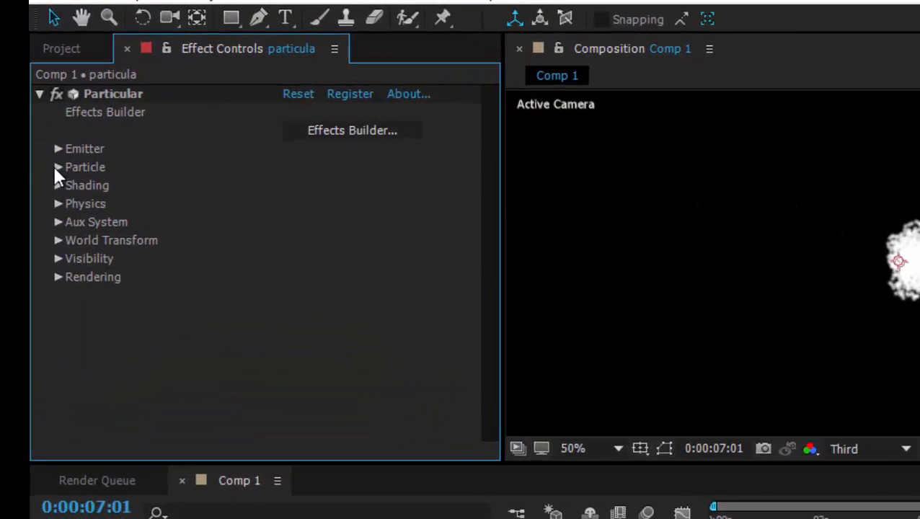
{"action": "left_click", "coordinate": [77, 188]}
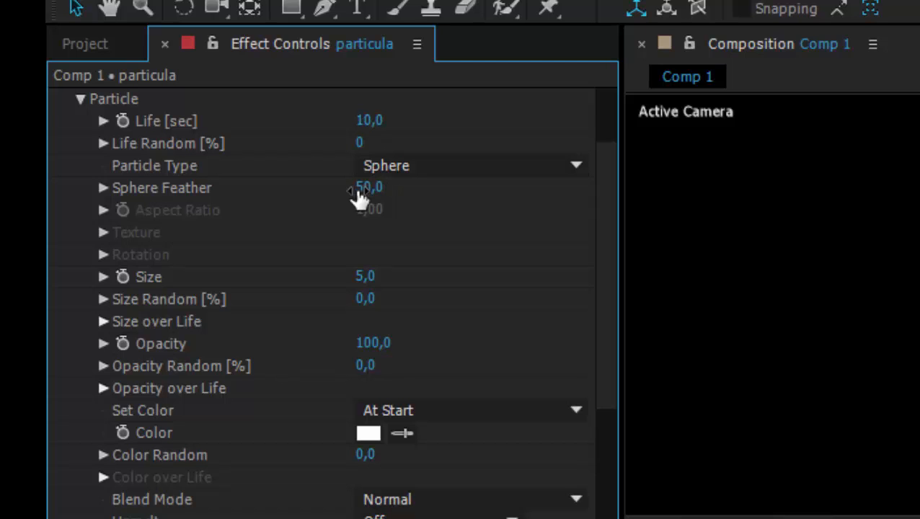
{"action": "left_click", "coordinate": [364, 278]}
{"action": "type", "text": "3,5"}
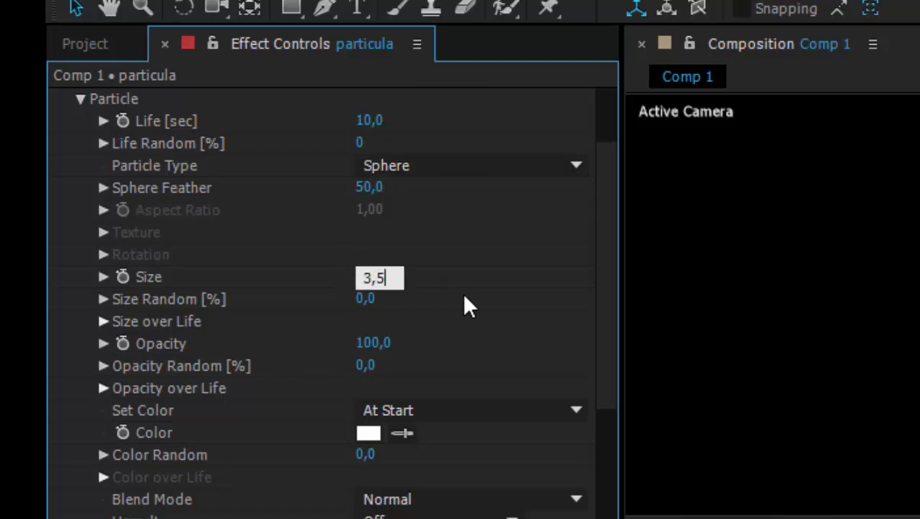
{"action": "key", "text": "Return"}
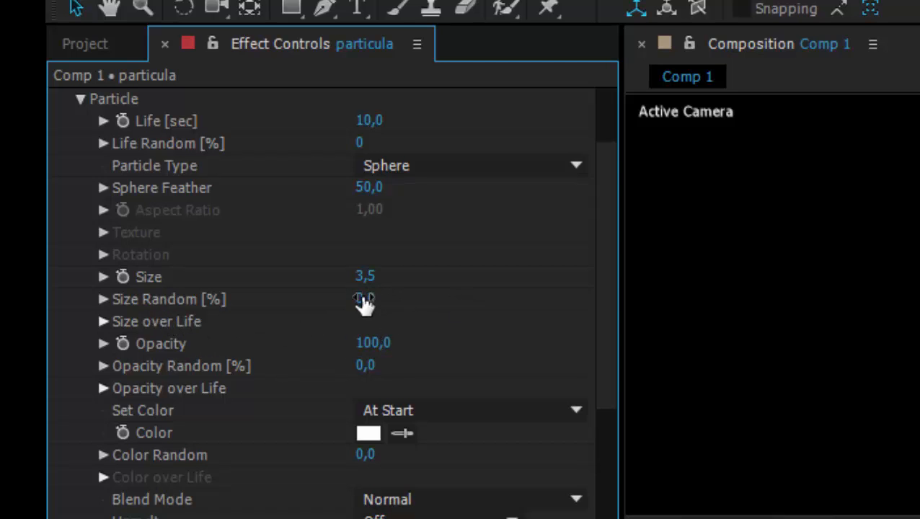
{"action": "left_click_drag", "start_coordinate": [365, 300], "coordinate": [663, 302]}
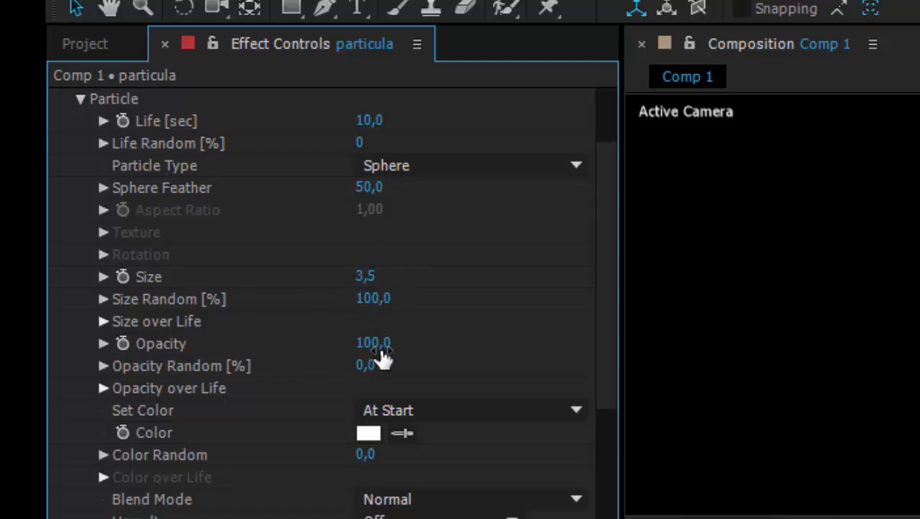
- Draw an Opacity over Life curve that stays full for most of the life and falls to zero at the end
{"action": "left_click", "coordinate": [103, 388]}
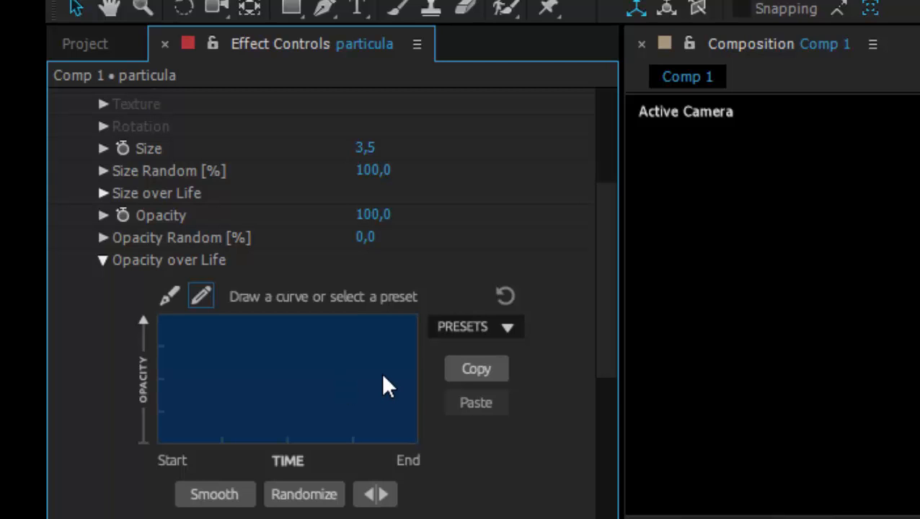
{"action": "left_click", "coordinate": [348, 315]}
{"action": "left_click_drag", "start_coordinate": [360, 328], "coordinate": [422, 452]}
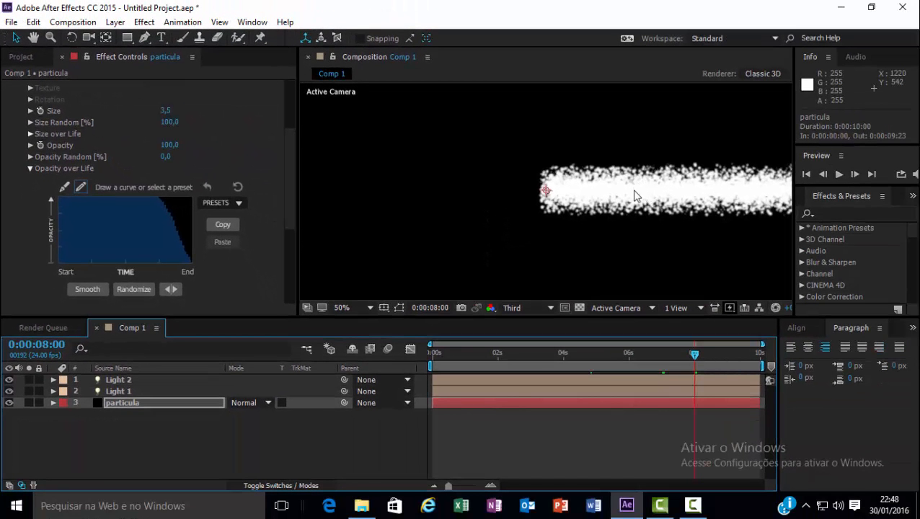
{"action": "key", "text": "comma"}
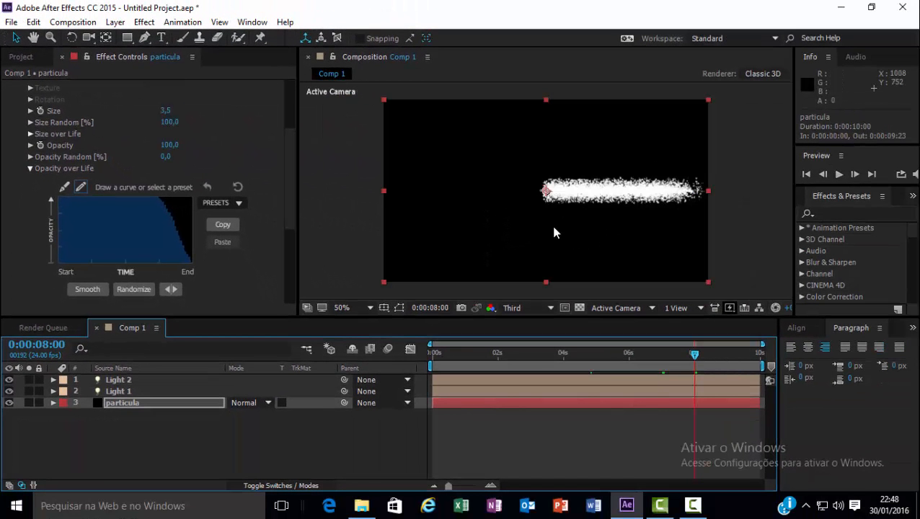
{"action": "left_click", "coordinate": [29, 168]}
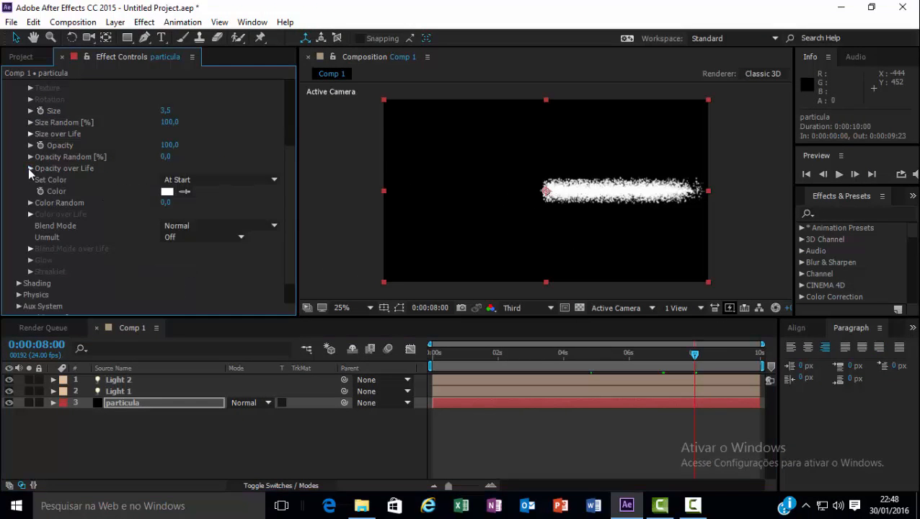
- Collapse the Particle settings and turn Shading on in Particular's Shading group
{"action": "scroll", "coordinate": [92, 145], "scroll_direction": "up", "scroll_amount": 3}
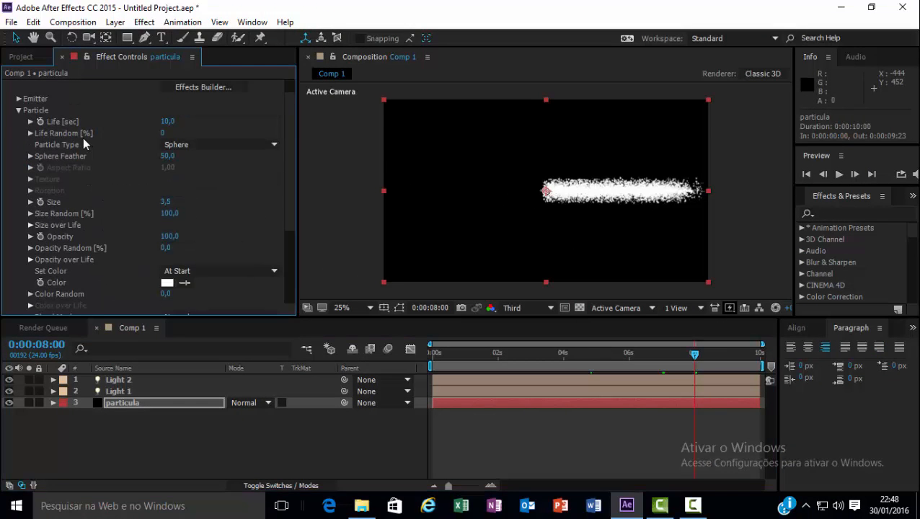
{"action": "left_click", "coordinate": [18, 111]}
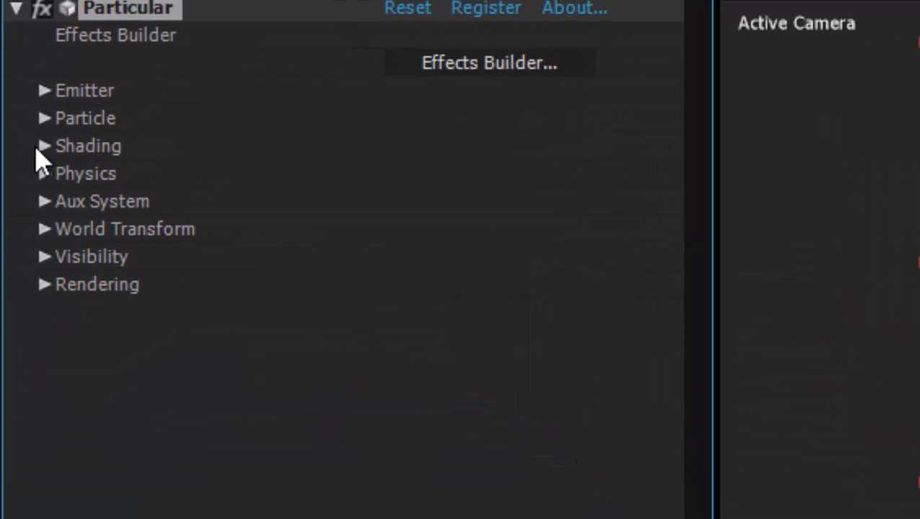
{"action": "left_click", "coordinate": [43, 146]}
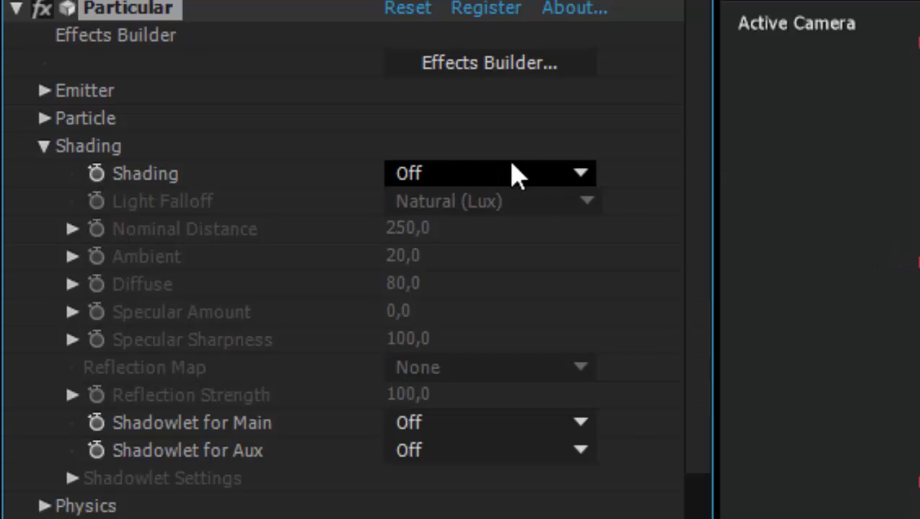
{"action": "left_click", "coordinate": [581, 173]}
{"action": "left_click", "coordinate": [517, 245]}
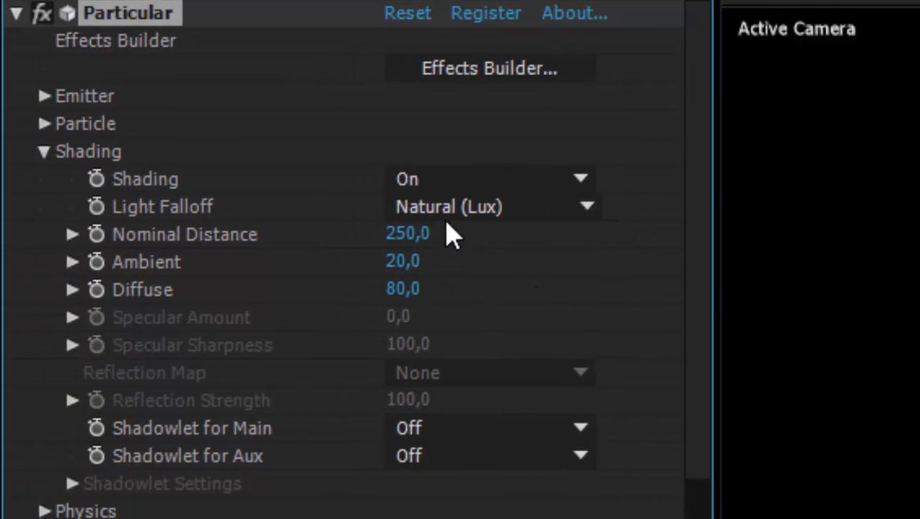
- Keep Light Falloff at Natural (Lux) and set the shading Nominal Distance to 671
{"action": "left_click", "coordinate": [444, 209]}
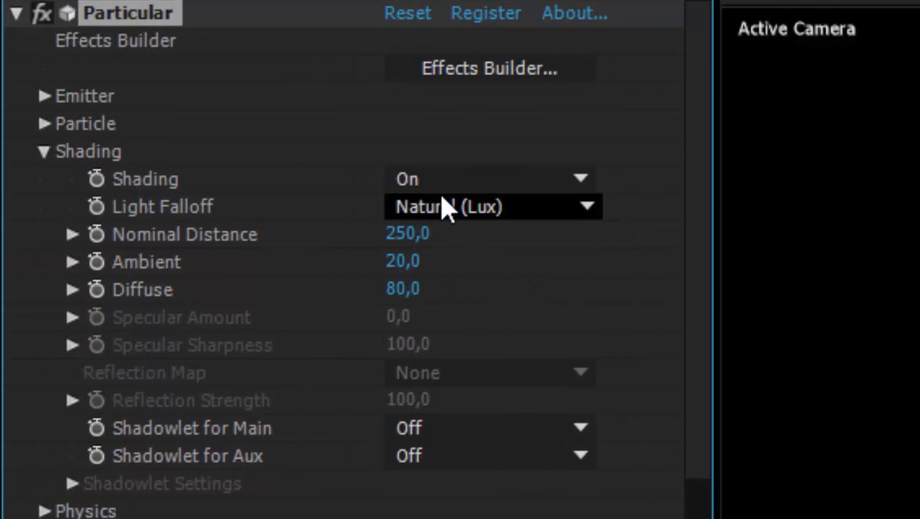
{"action": "left_click", "coordinate": [406, 235]}
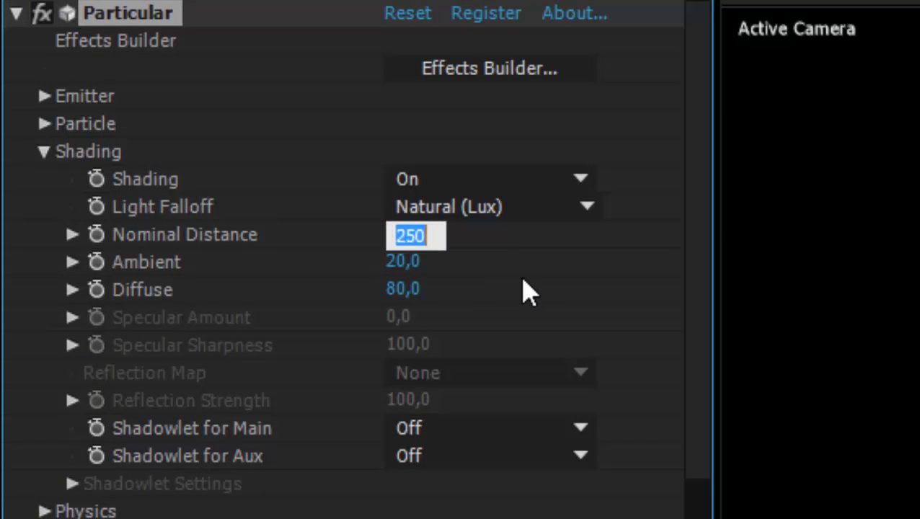
{"action": "type", "text": "671"}
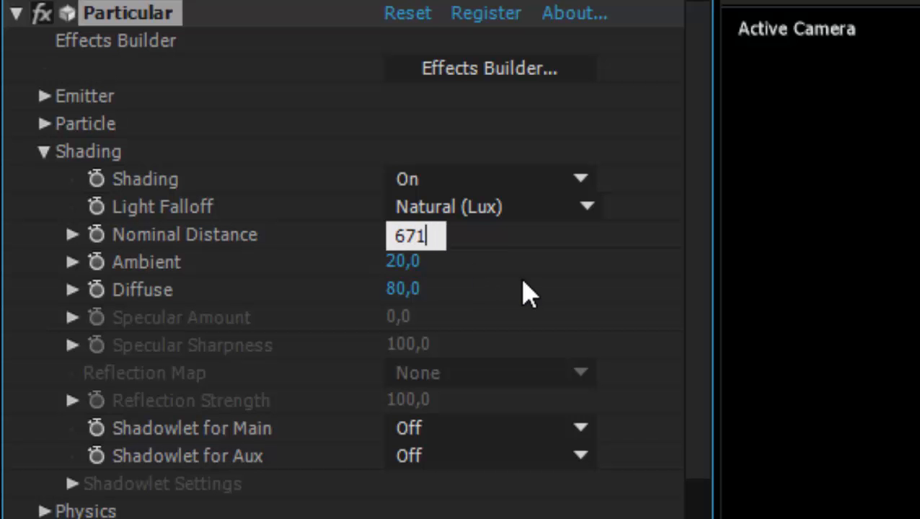
{"action": "key", "text": "Return"}
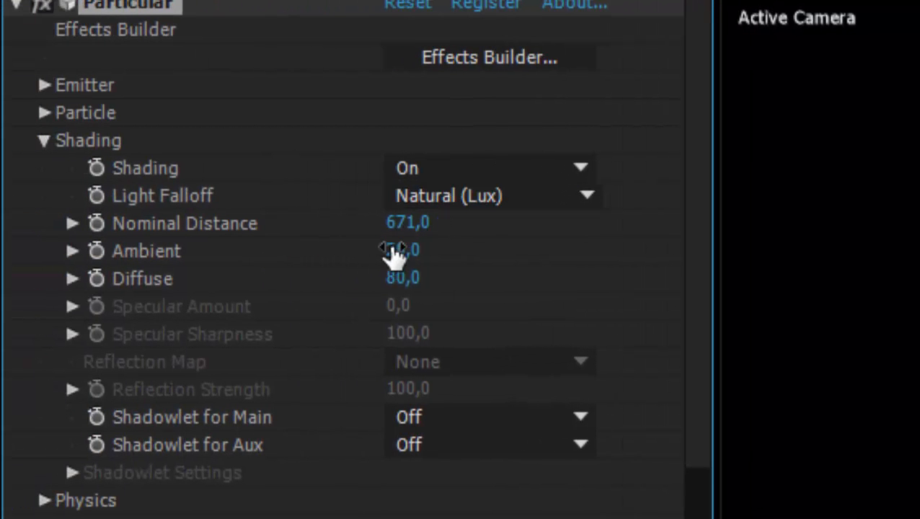
- Set the Particular shading Ambient to 25 and Diffuse to 50
{"action": "left_click", "coordinate": [395, 251]}
{"action": "type", "text": "25"}
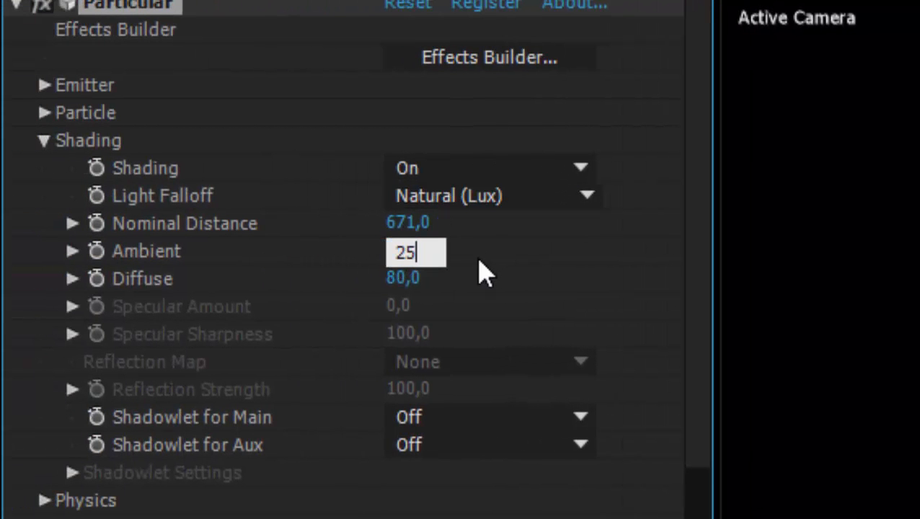
{"action": "key", "text": "Return"}
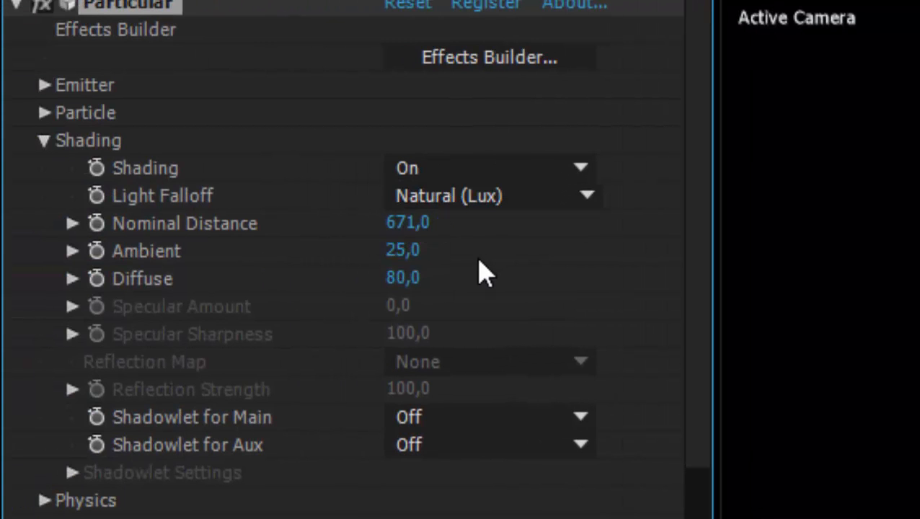
{"action": "left_click", "coordinate": [402, 279]}
{"action": "type", "text": "50"}
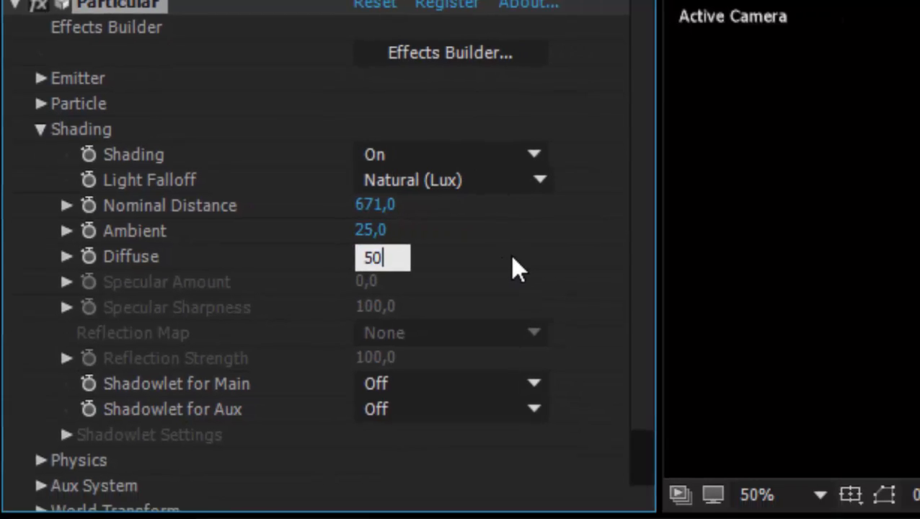
{"action": "key", "text": "Return"}
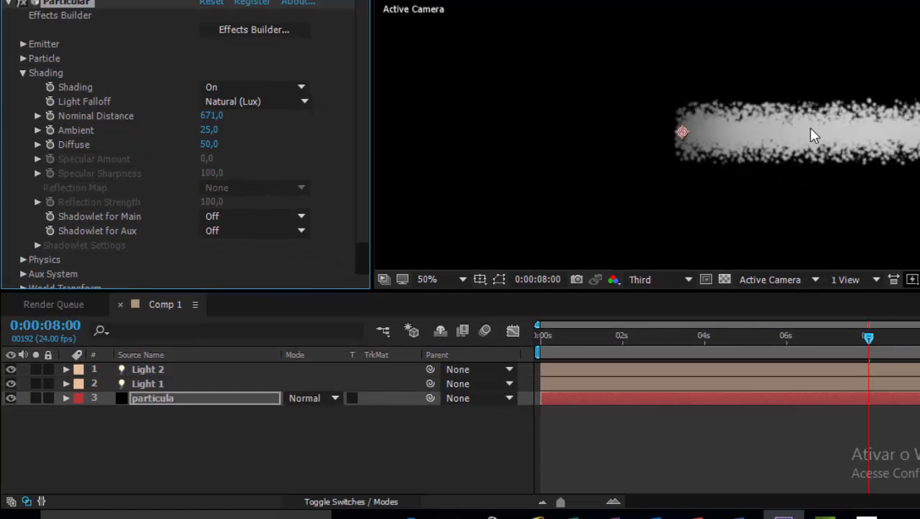
- Turn on Shadowlet for Main in the Shading group and set the composition preview resolution to Full
{"action": "key", "text": "comma"}
{"action": "key", "text": "period"}
{"action": "key", "text": "comma"}
{"action": "key", "text": "comma"}
{"action": "key", "text": "period"}
{"action": "key", "text": "period"}
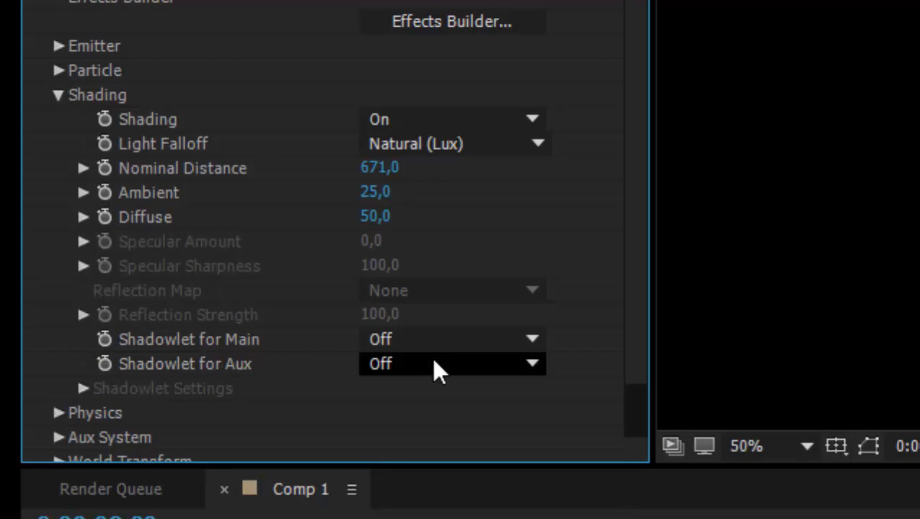
{"action": "left_click", "coordinate": [532, 336]}
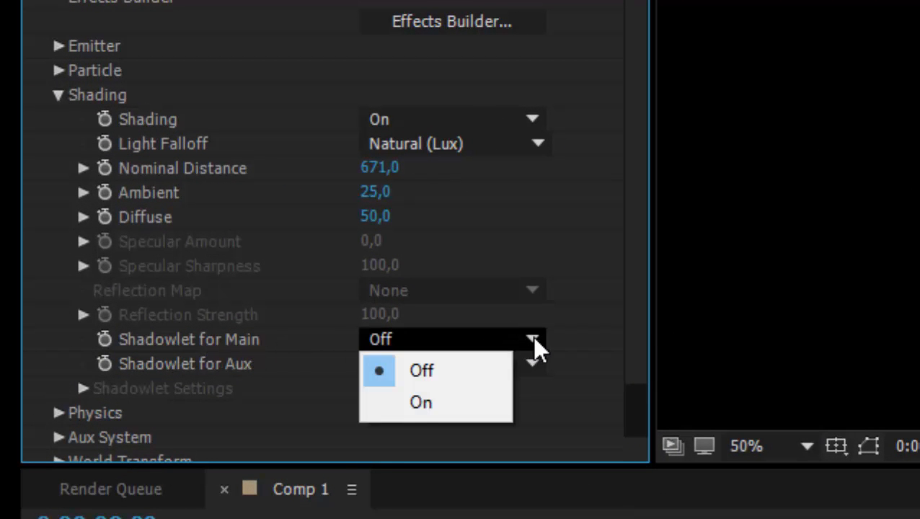
{"action": "left_click", "coordinate": [462, 402]}
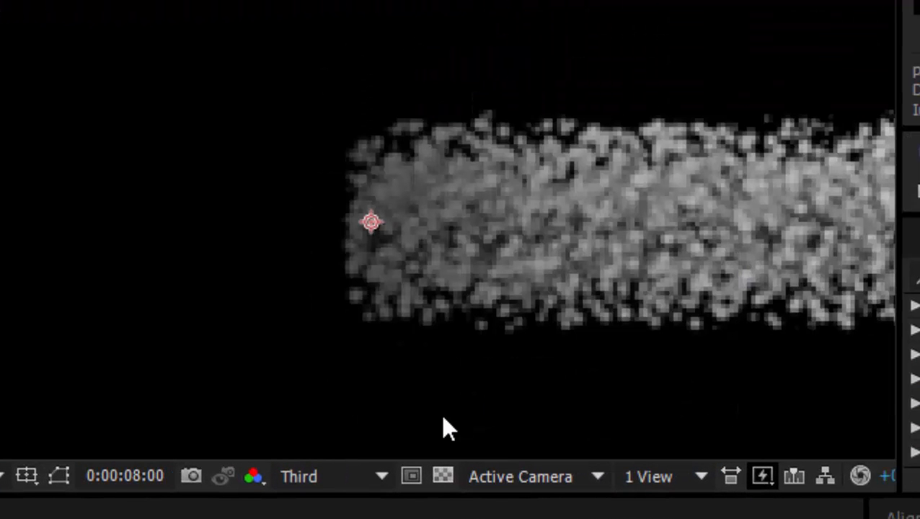
{"action": "left_click", "coordinate": [380, 480]}
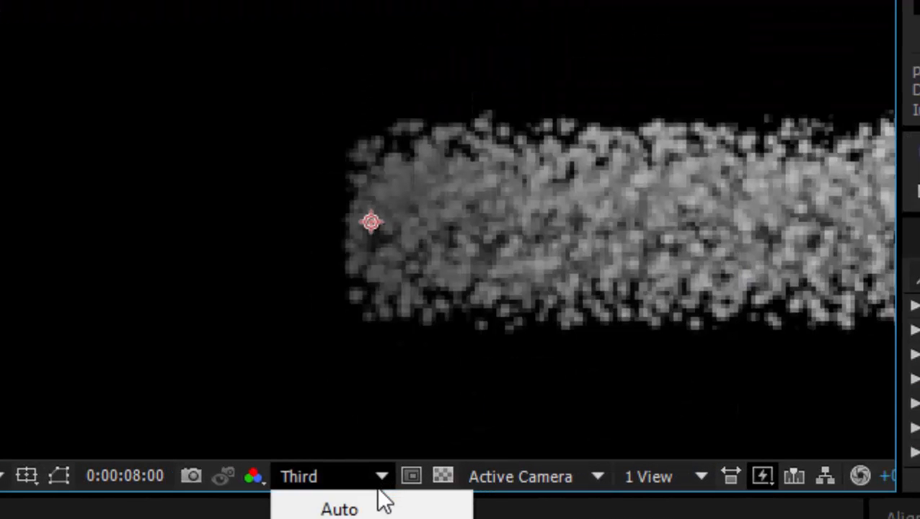
{"action": "left_click", "coordinate": [395, 509]}
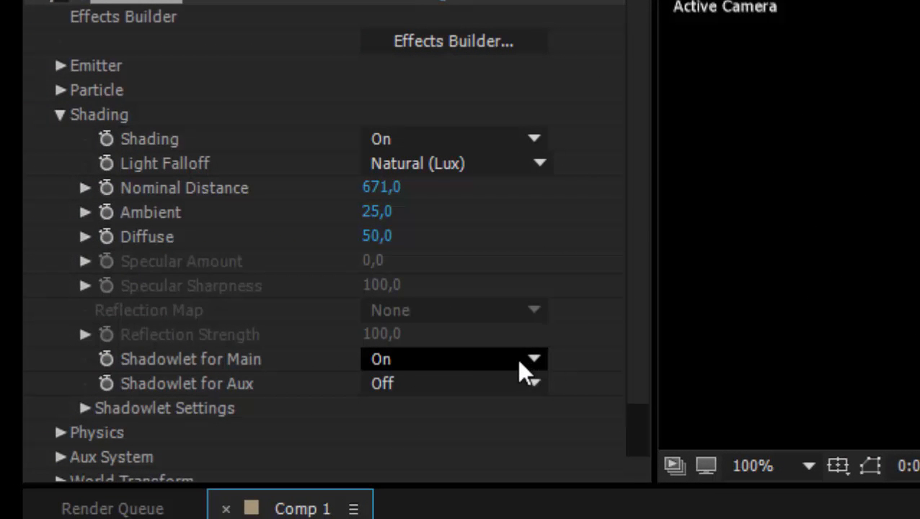
- Set the Opacity in Shadowlet Settings to 100 and play the particle animation to check the shadows
{"action": "left_click", "coordinate": [85, 408]}
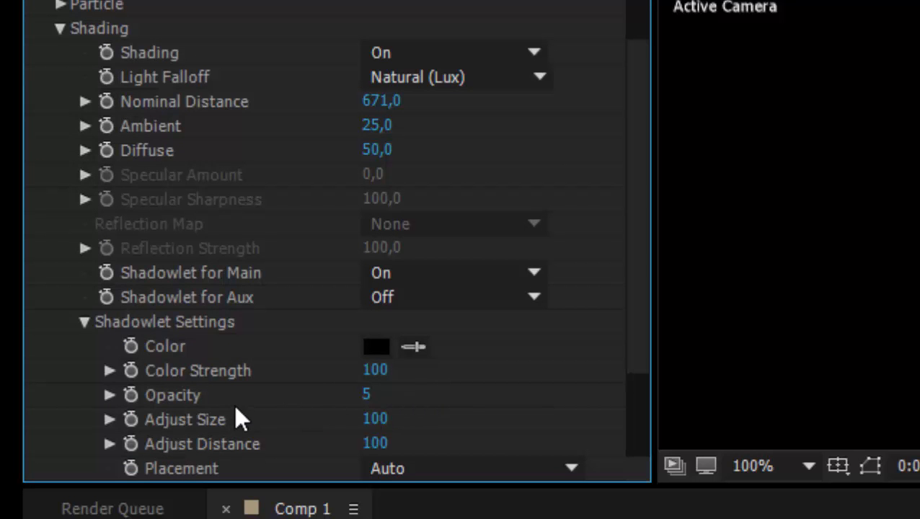
{"action": "left_click", "coordinate": [369, 398]}
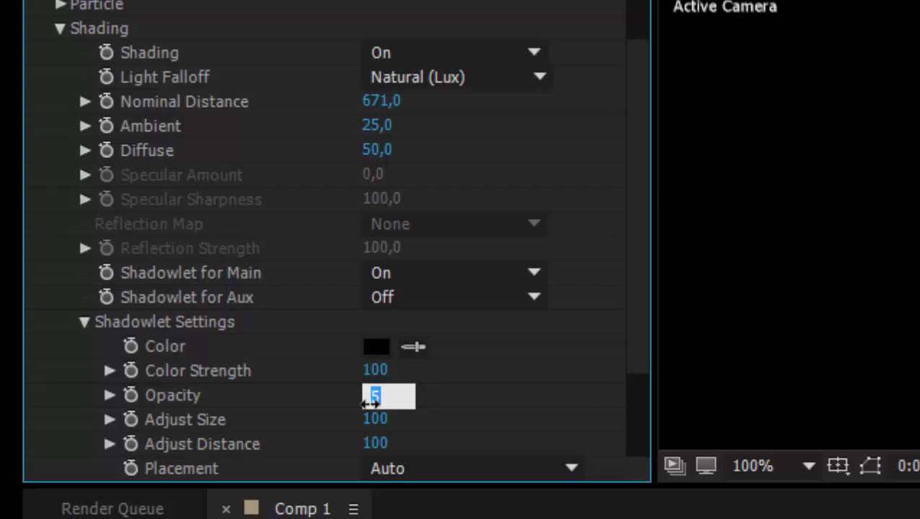
{"action": "type", "text": "100"}
{"action": "key", "text": "Return"}
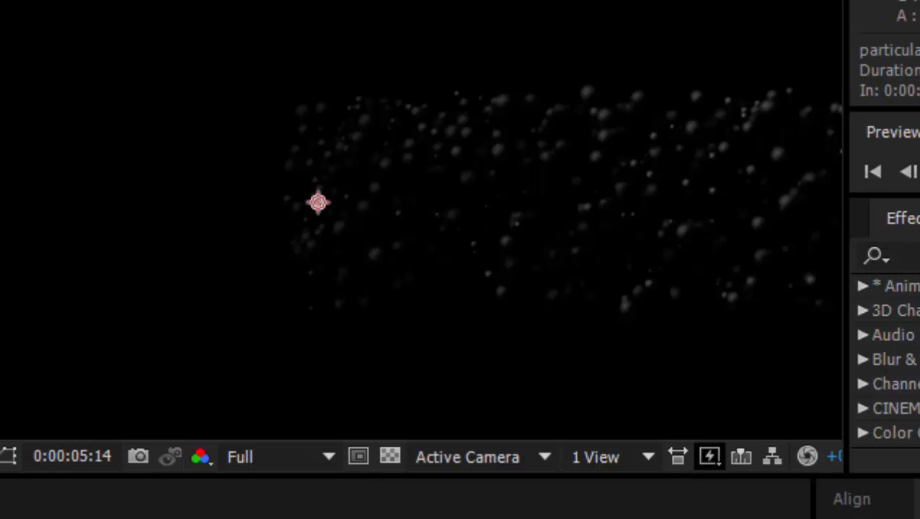
{"action": "key", "text": "space"}
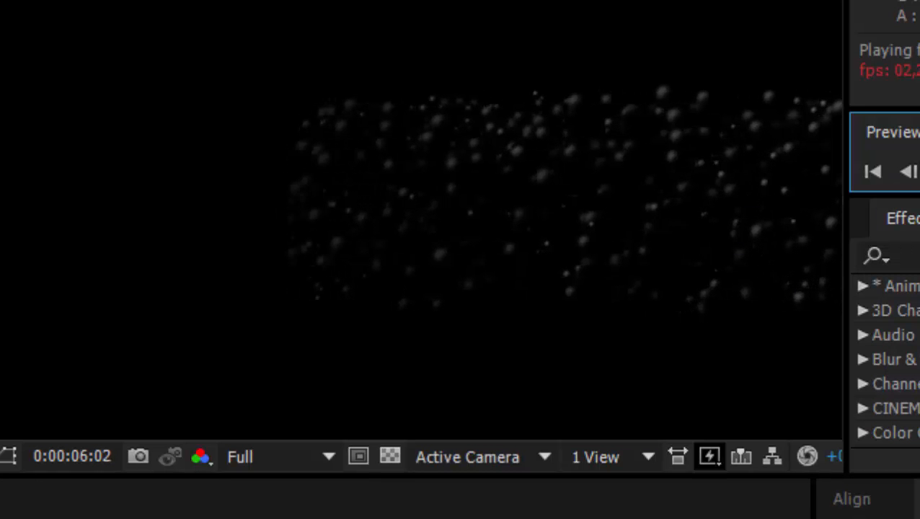
{"action": "key", "text": "space"}
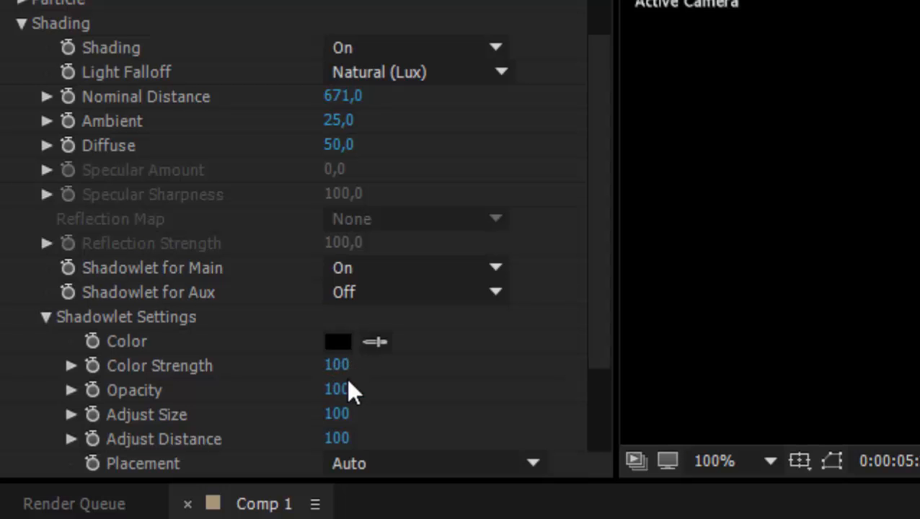
- Set the shadowlet Adjust Size to 63 and Adjust Distance to 17
{"action": "left_click", "coordinate": [337, 416]}
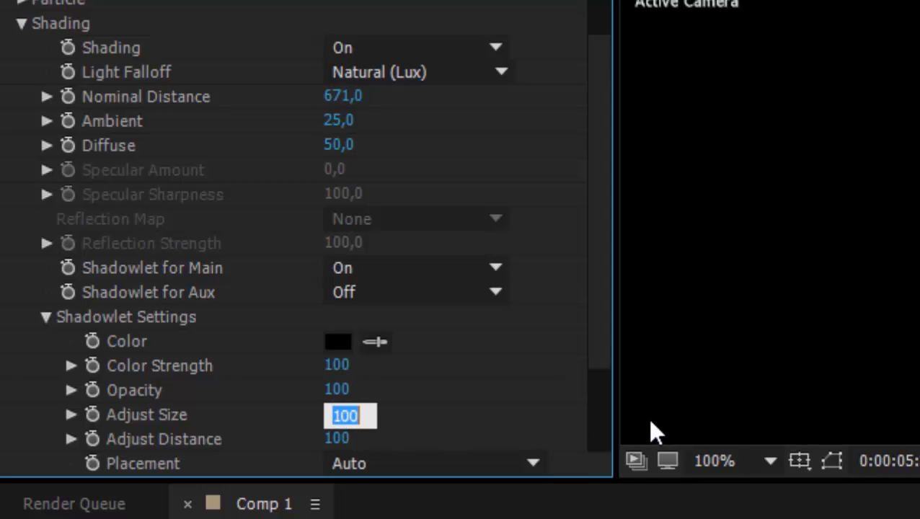
{"action": "type", "text": "63"}
{"action": "key", "text": "Return"}
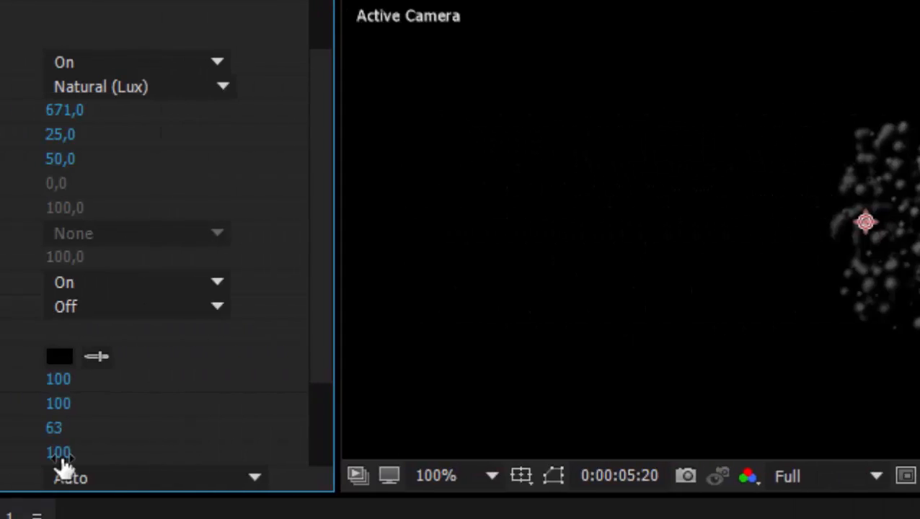
{"action": "left_click", "coordinate": [364, 454]}
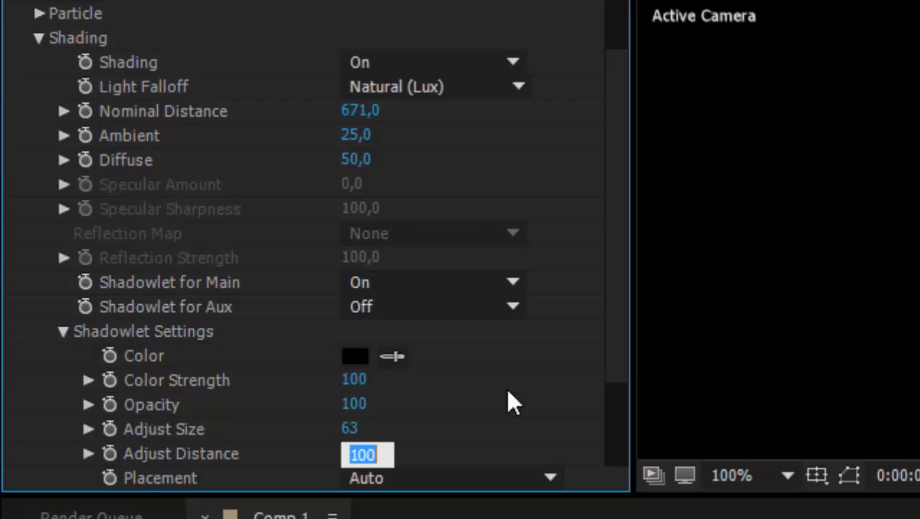
{"action": "type", "text": "17"}
{"action": "key", "text": "Return"}
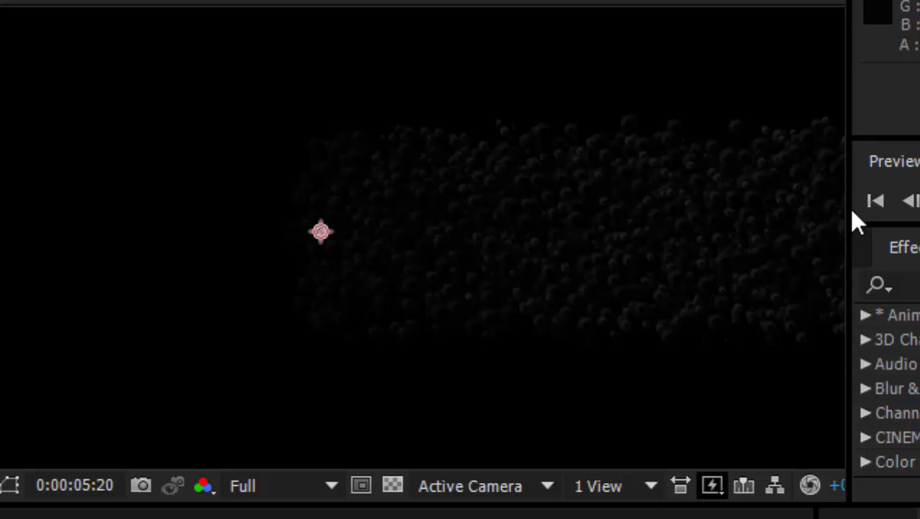
- Raise the composition viewer's exposure to +8,9 and play the animation to inspect the particle shading
{"action": "left_click_drag", "start_coordinate": [845, 206], "coordinate": [748, 251]}
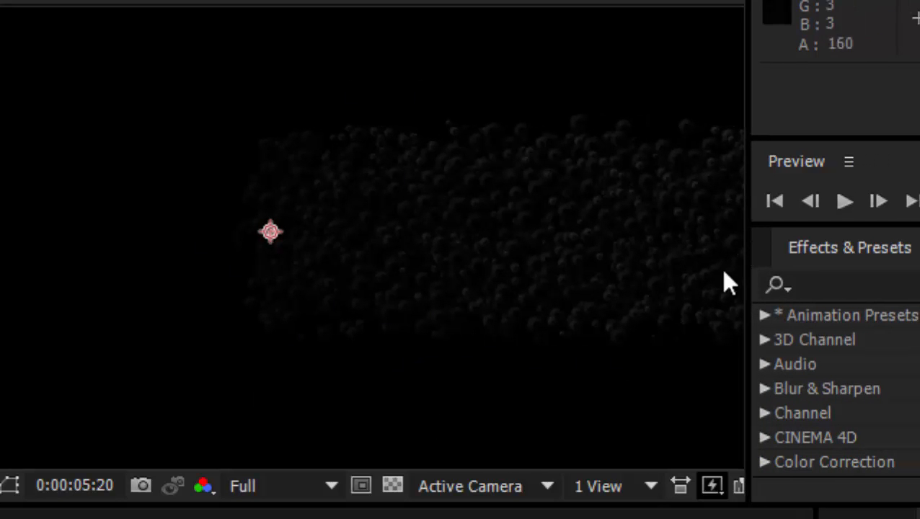
{"action": "left_click_drag", "start_coordinate": [747, 240], "coordinate": [880, 240]}
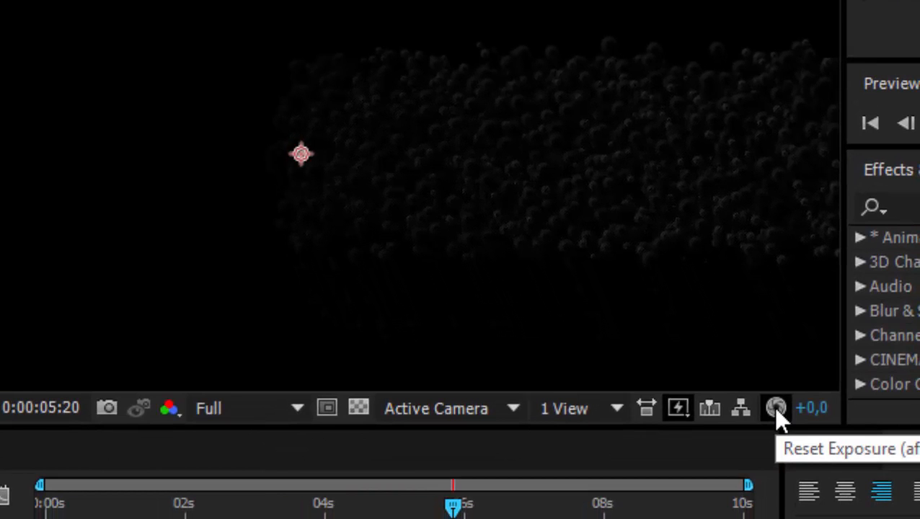
{"action": "left_click", "coordinate": [814, 409]}
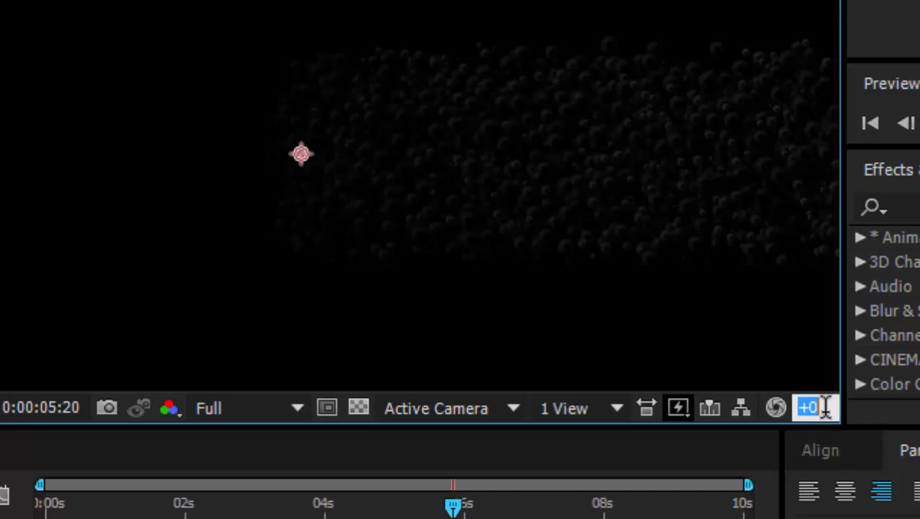
{"action": "left_click", "coordinate": [743, 450]}
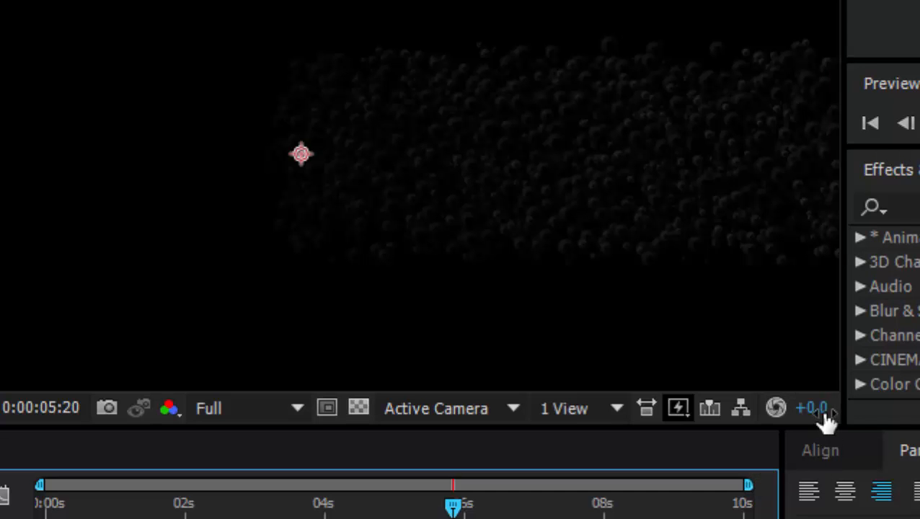
{"action": "left_click_drag", "start_coordinate": [827, 418], "coordinate": [913, 409]}
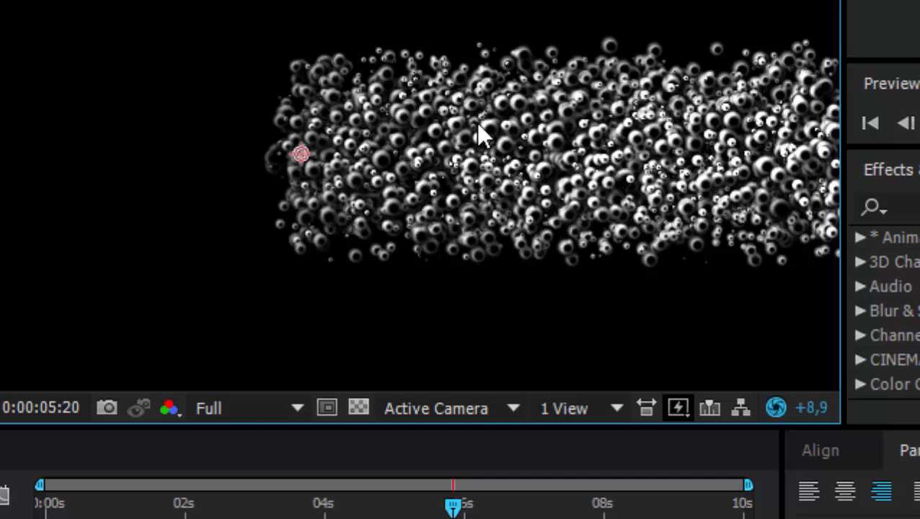
{"action": "key", "text": "space"}
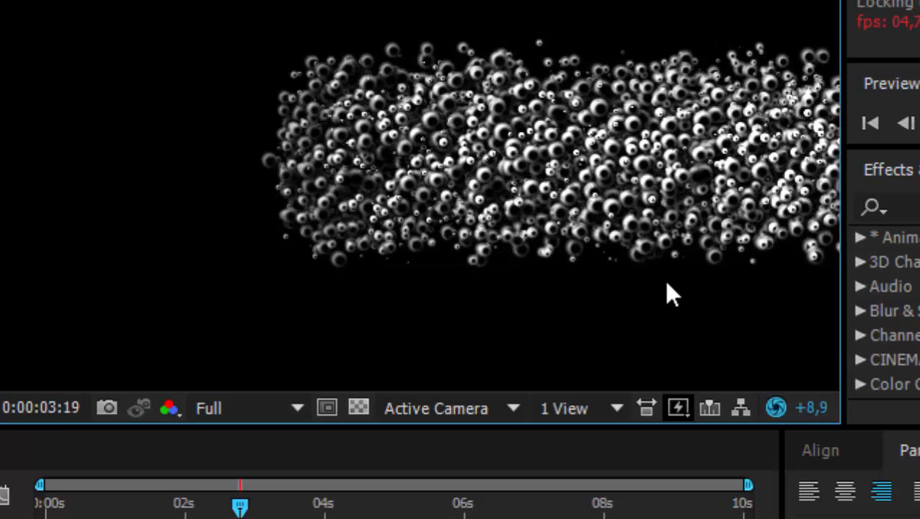
{"action": "key", "text": "space"}
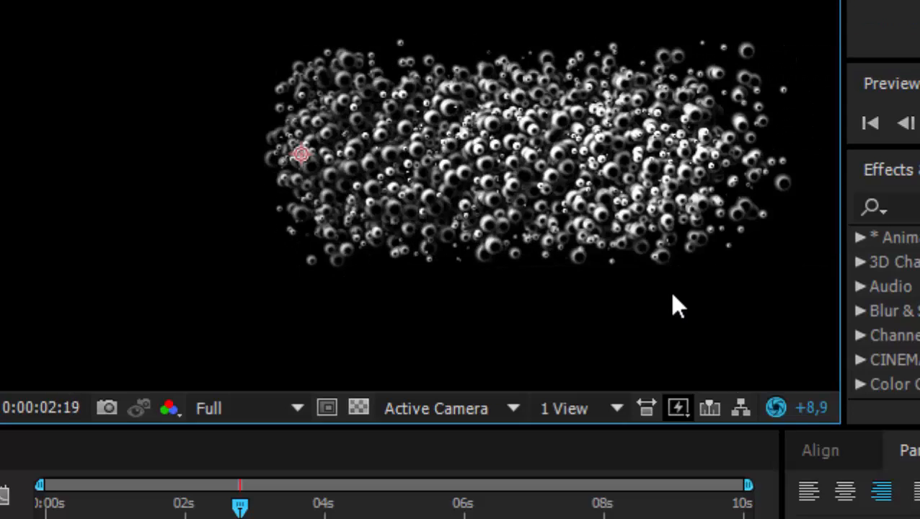
- Reset the composition viewer's exposure and raise it to +6,3
{"action": "left_click", "coordinate": [775, 409]}
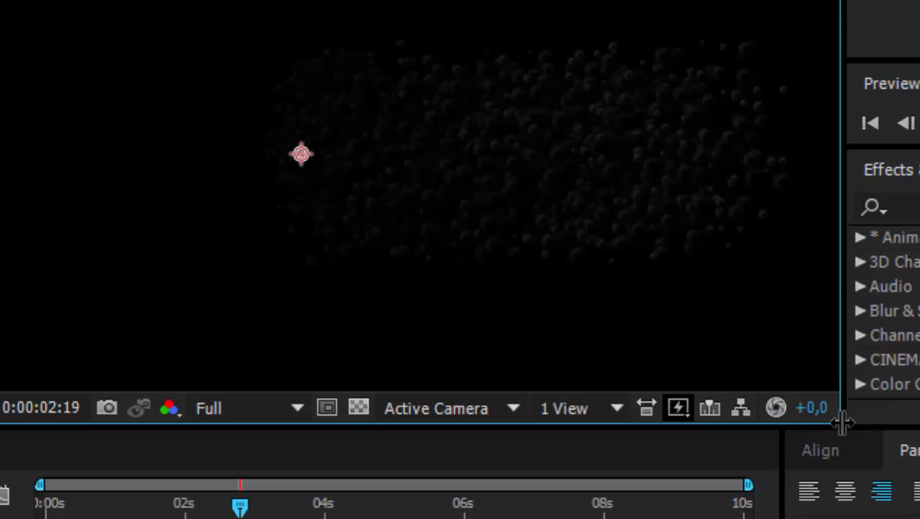
{"action": "left_click_drag", "start_coordinate": [813, 408], "coordinate": [908, 416]}
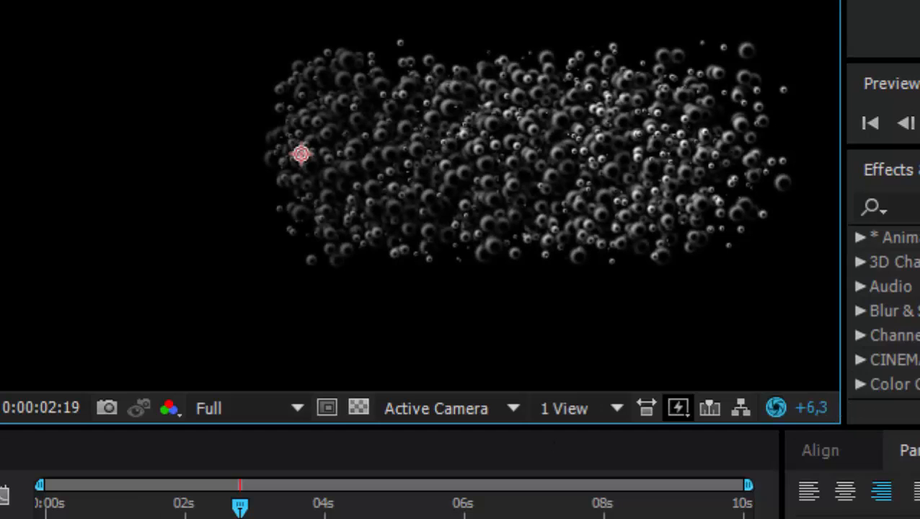
{"action": "left_click", "coordinate": [389, 515]}
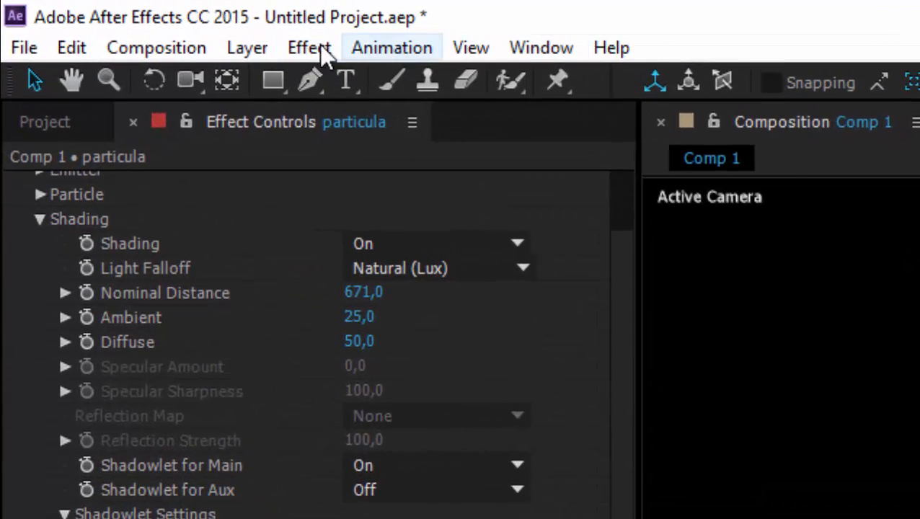
- Add a new adjustment layer to Comp 1
{"action": "left_click", "coordinate": [249, 48]}
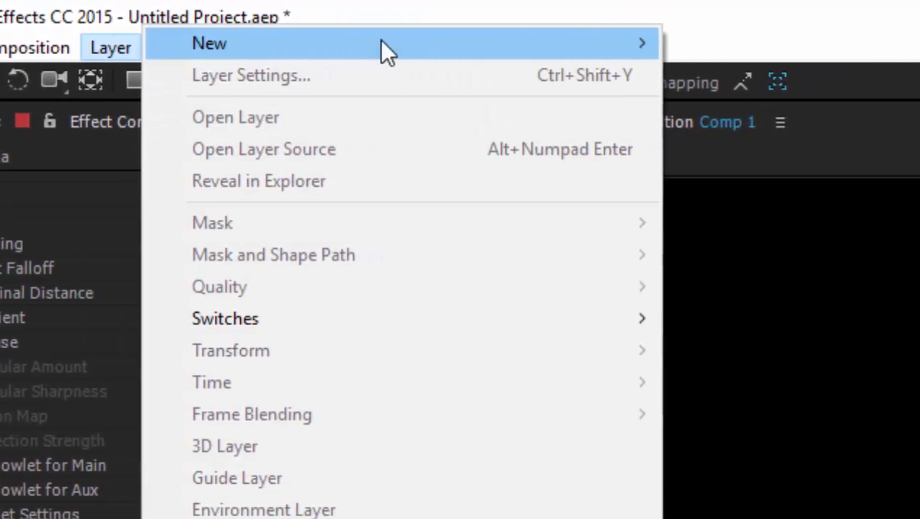
{"action": "mouse_move", "coordinate": [382, 43]}
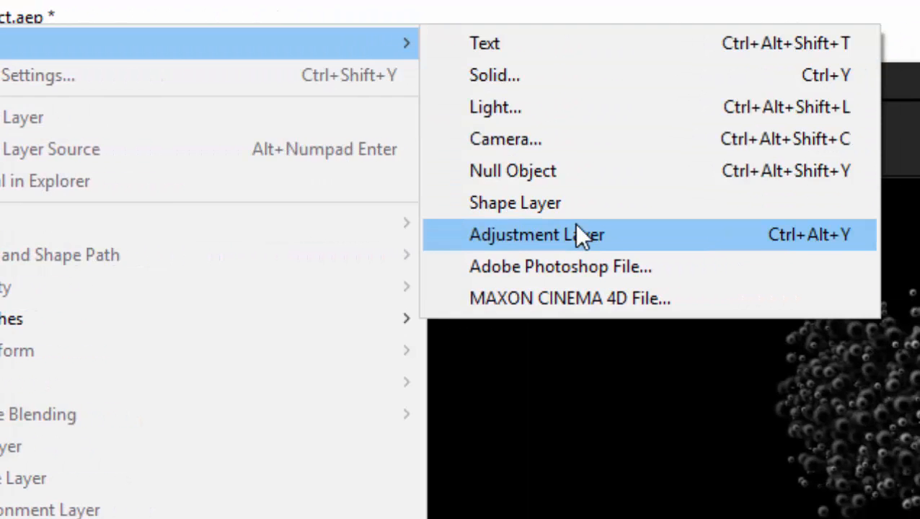
{"action": "left_click", "coordinate": [577, 227]}
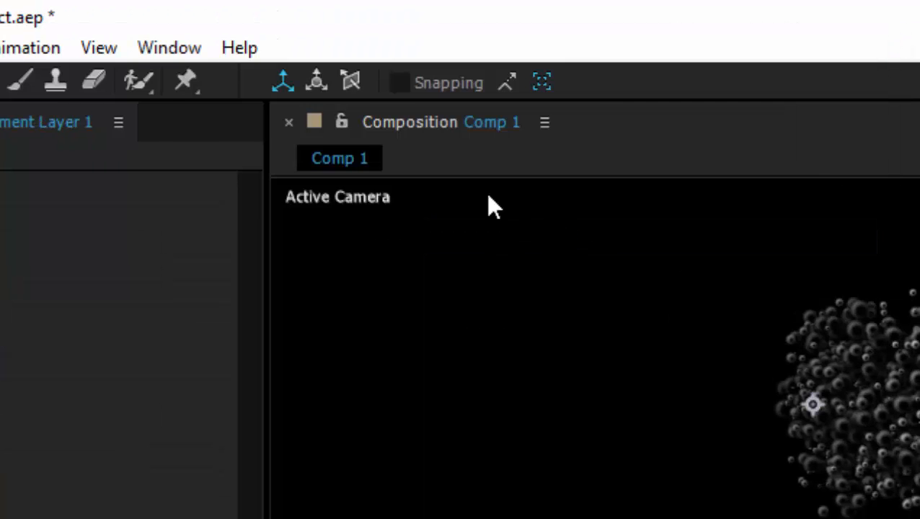
{"action": "left_click", "coordinate": [7, 74]}
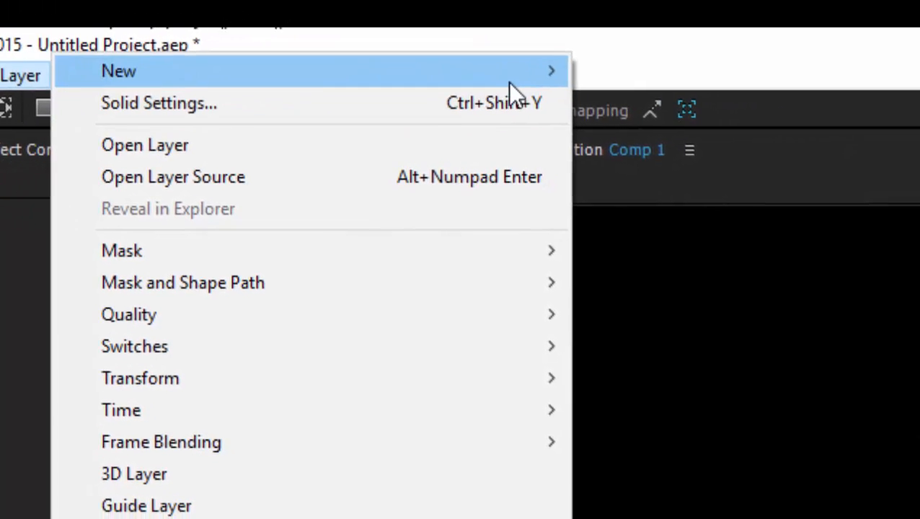
{"action": "mouse_move", "coordinate": [613, 92]}
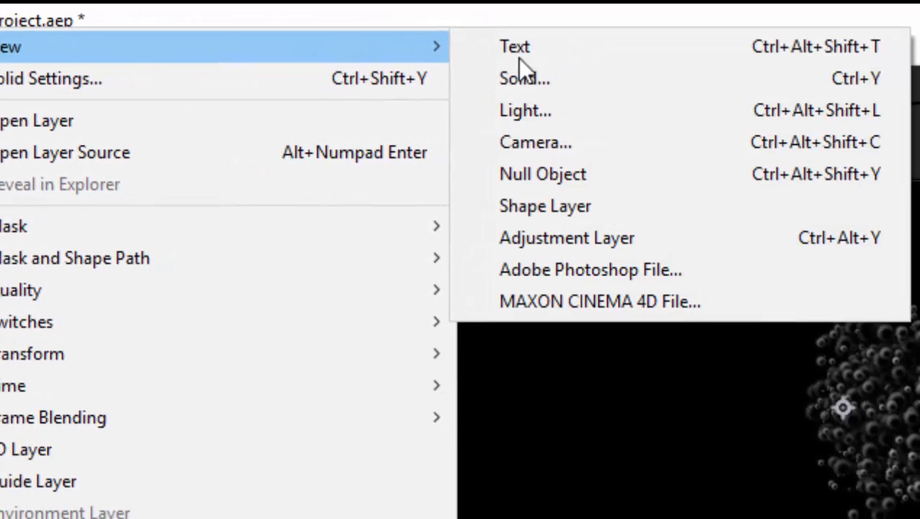
{"action": "left_click", "coordinate": [565, 228]}
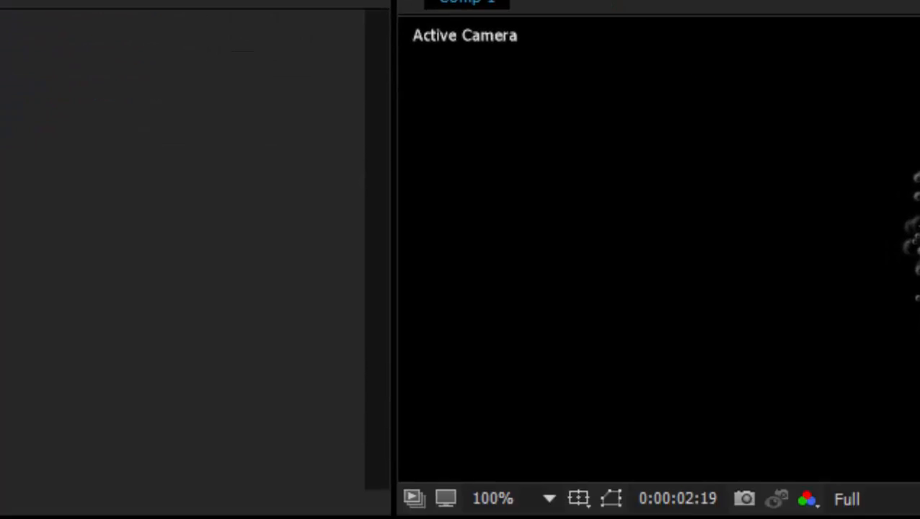
{"action": "left_click", "coordinate": [307, 439]}
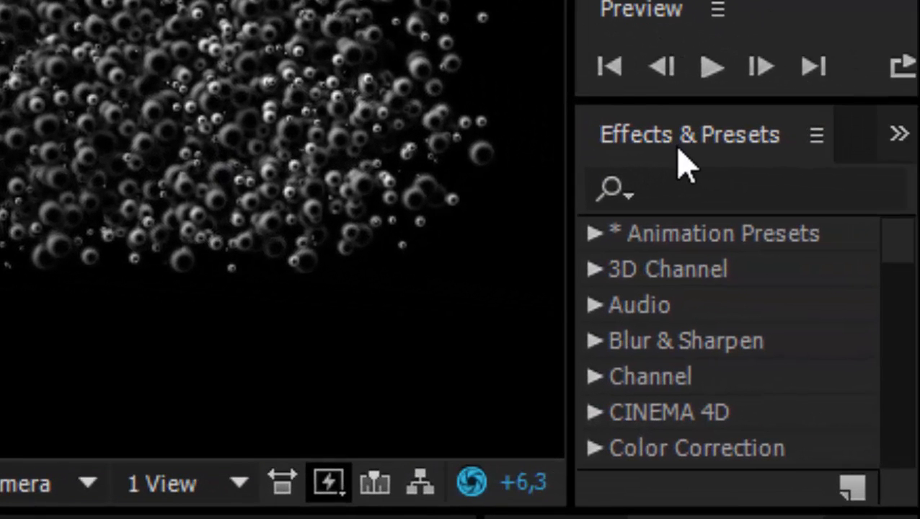
- Apply the Median effect to Adjustment Layer 1 and set its Radius to 8
{"action": "left_click", "coordinate": [668, 181]}
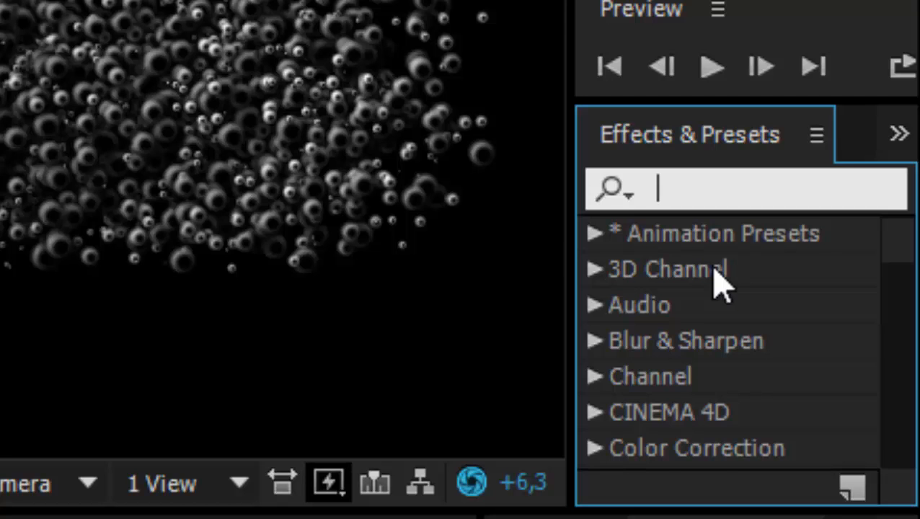
{"action": "type", "text": "medi"}
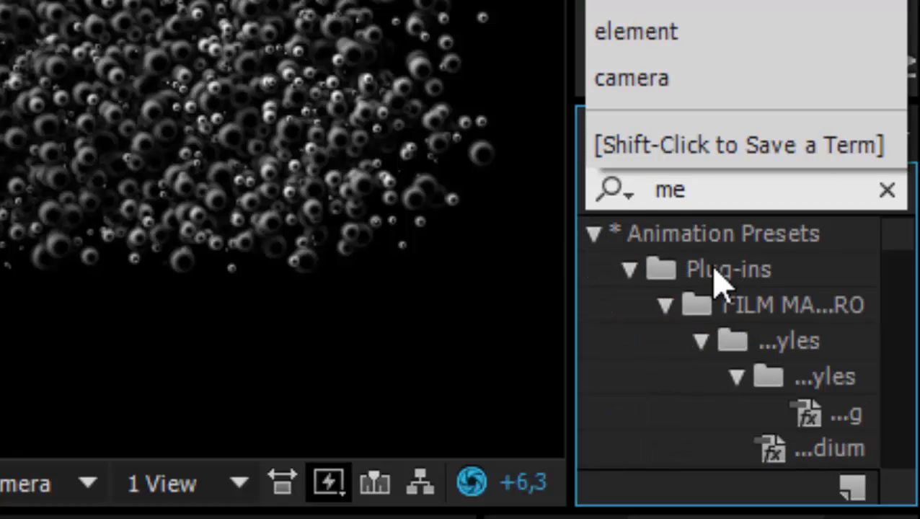
{"action": "type", "text": "an"}
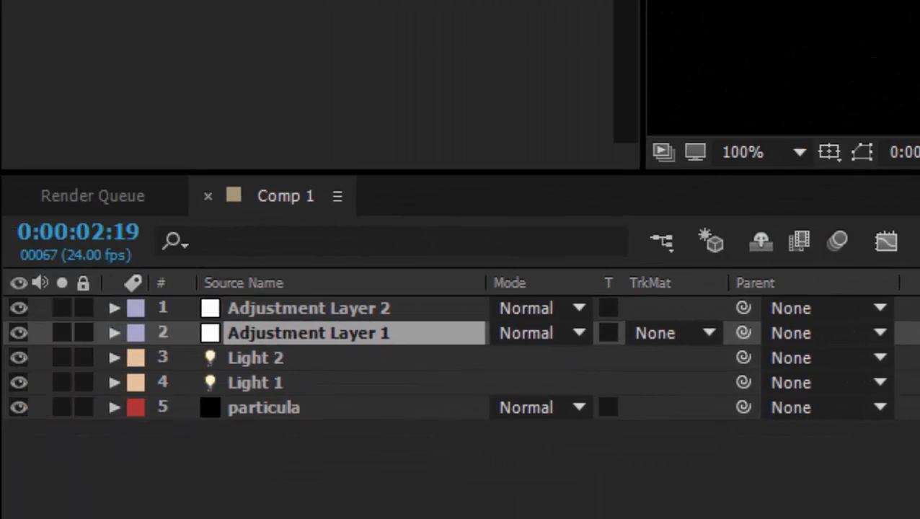
{"action": "left_click_drag", "start_coordinate": [417, 372], "coordinate": [352, 334]}
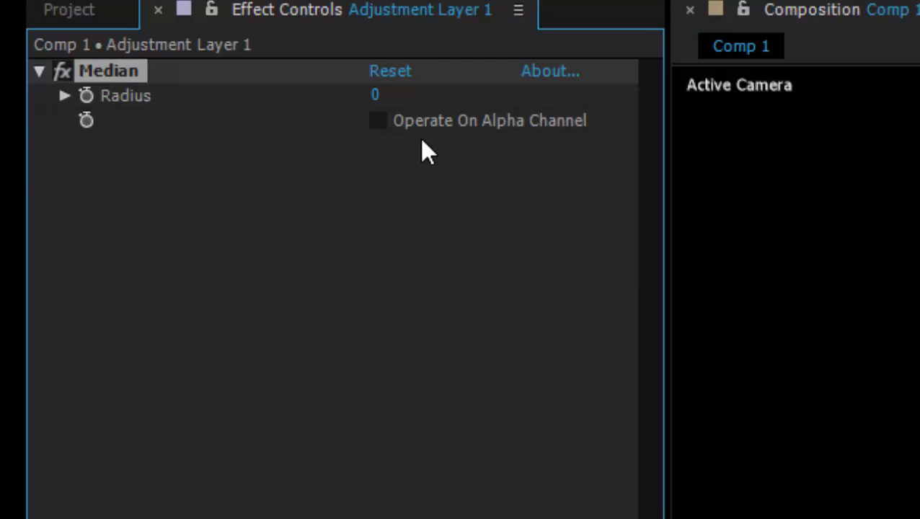
{"action": "left_click", "coordinate": [376, 96]}
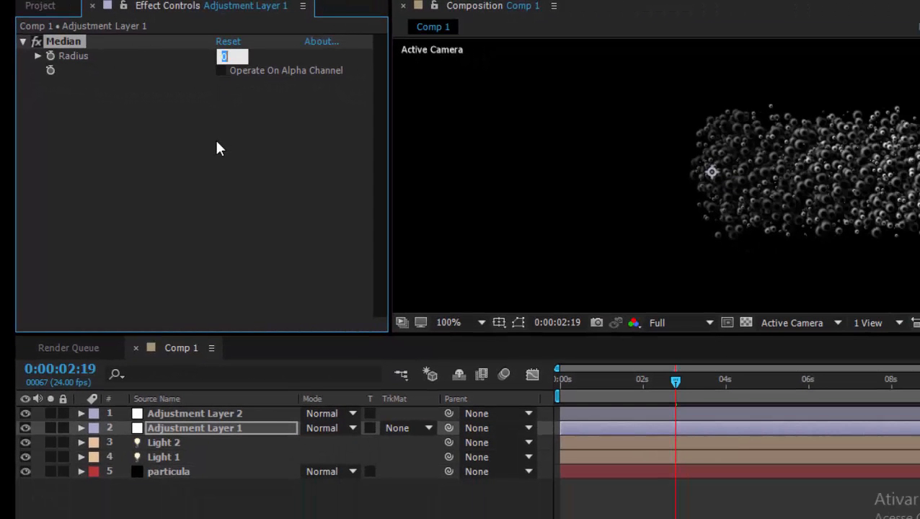
{"action": "type", "text": "8"}
{"action": "key", "text": "Return"}
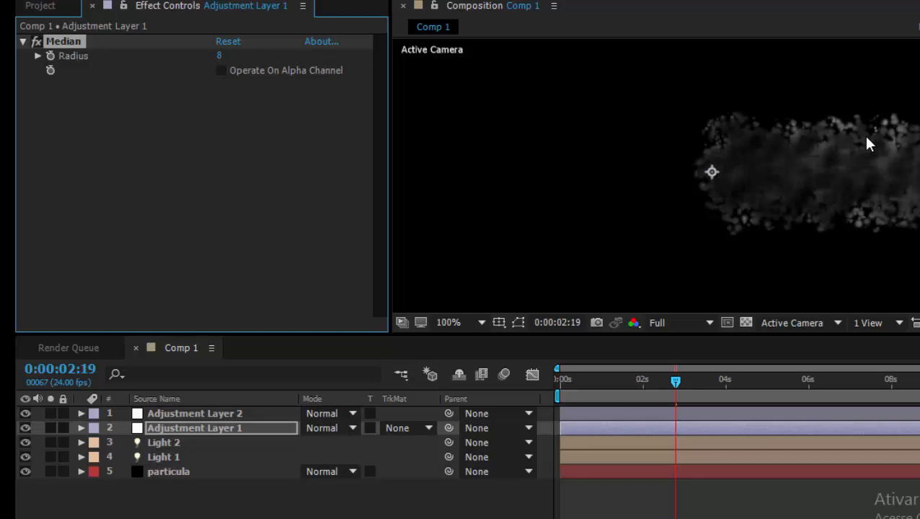
- Try a Median Radius of 4 on Adjustment Layer 1, and restore it to 8
{"action": "left_click", "coordinate": [218, 55]}
{"action": "type", "text": "4"}
{"action": "key", "text": "Return"}
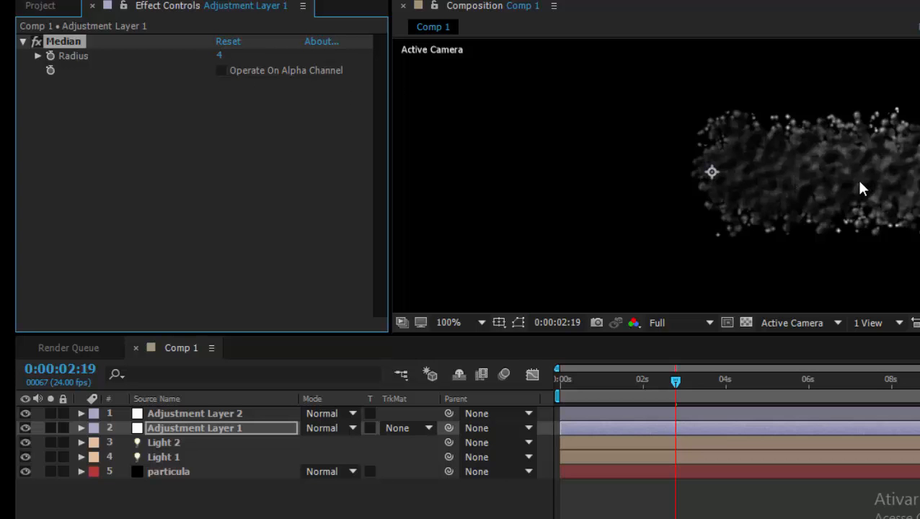
{"action": "left_click", "coordinate": [220, 56]}
{"action": "key", "text": "Return"}
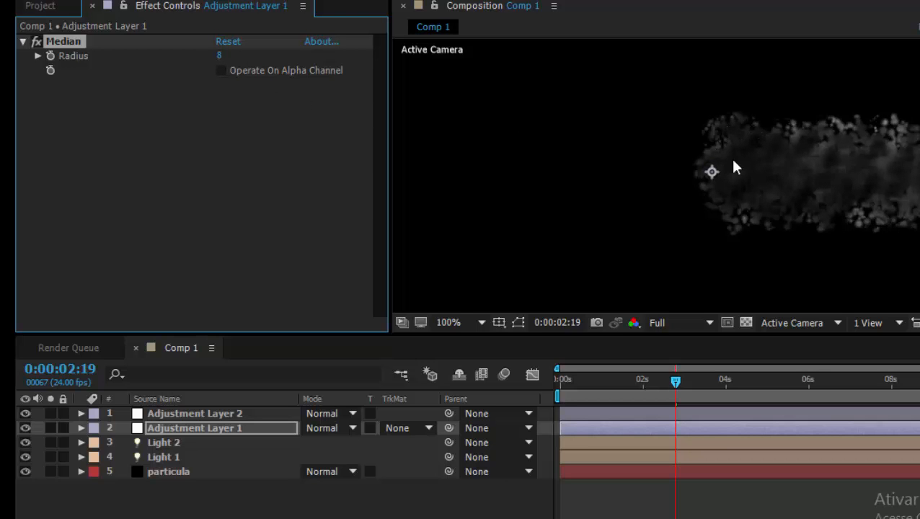
- Find the Matte Choker effect and apply it to Adjustment Layer 1
{"action": "left_click", "coordinate": [205, 430]}
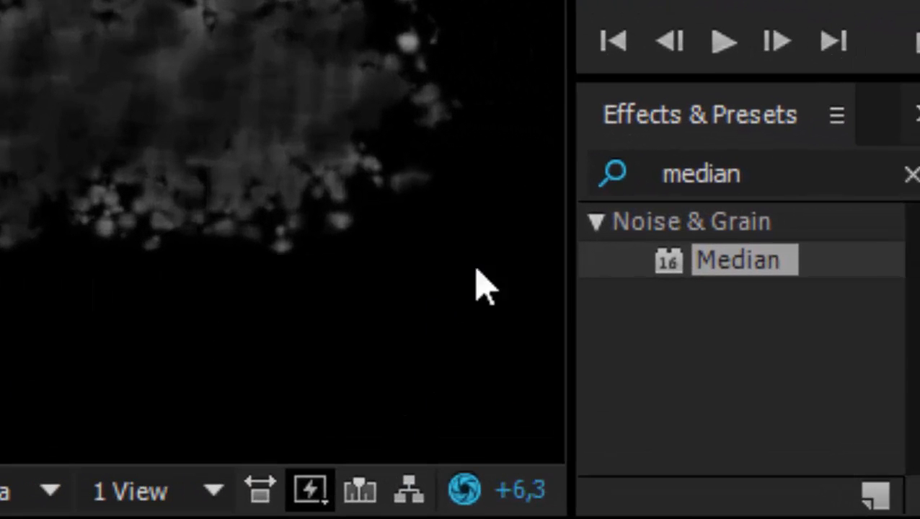
{"action": "left_click", "coordinate": [786, 171]}
{"action": "key", "text": "ctrl+a"}
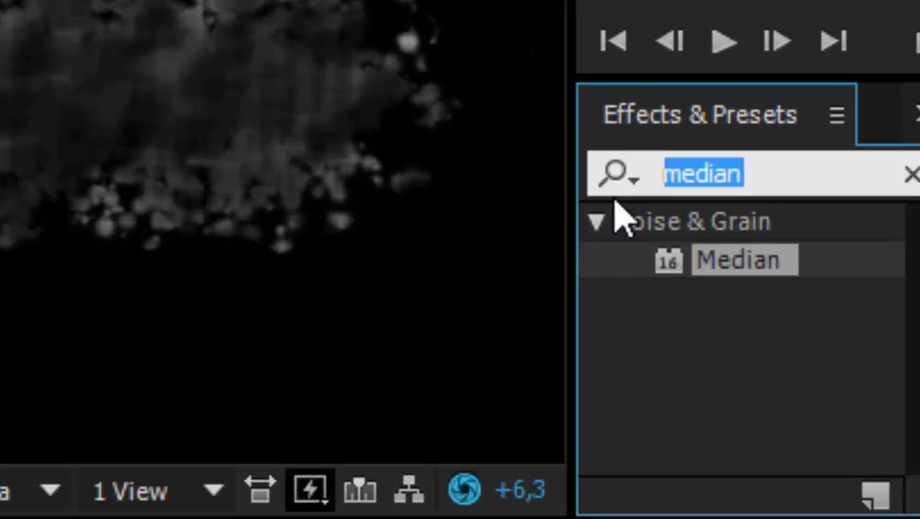
{"action": "type", "text": "matt"}
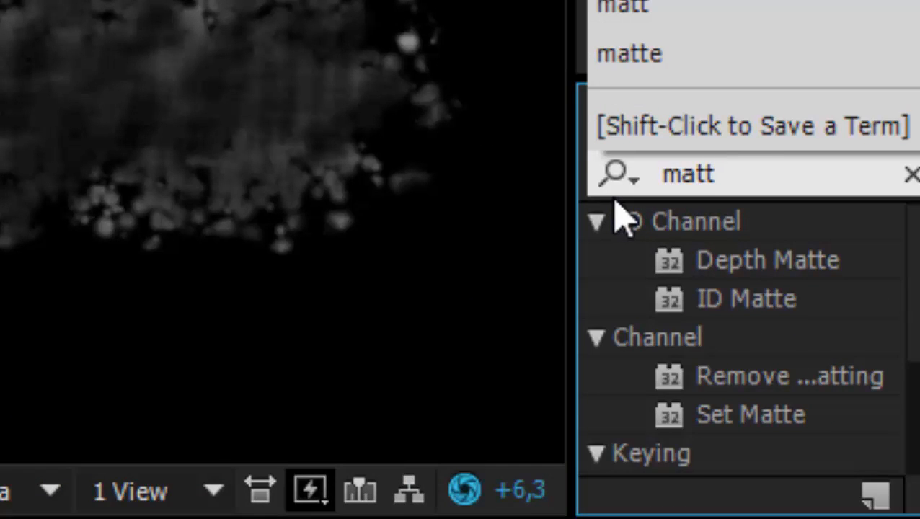
{"action": "type", "text": "e c"}
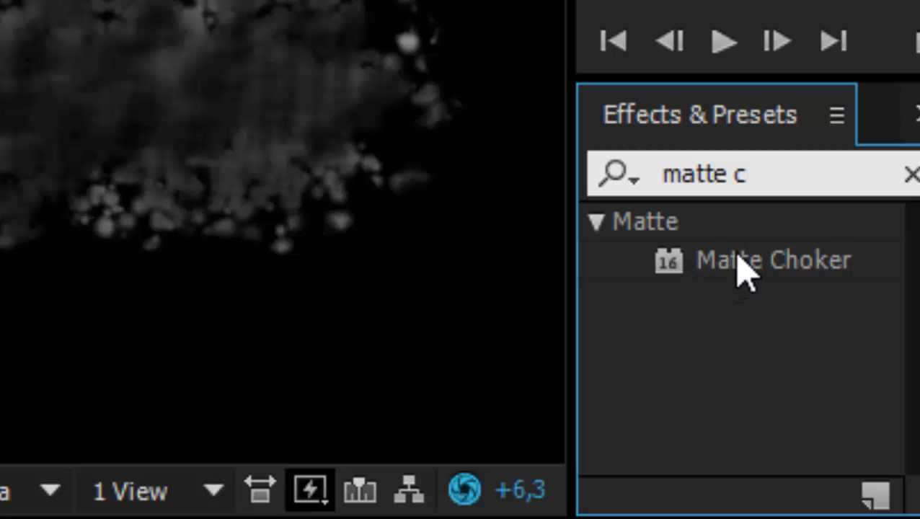
{"action": "left_click_drag", "start_coordinate": [742, 274], "coordinate": [341, 330]}
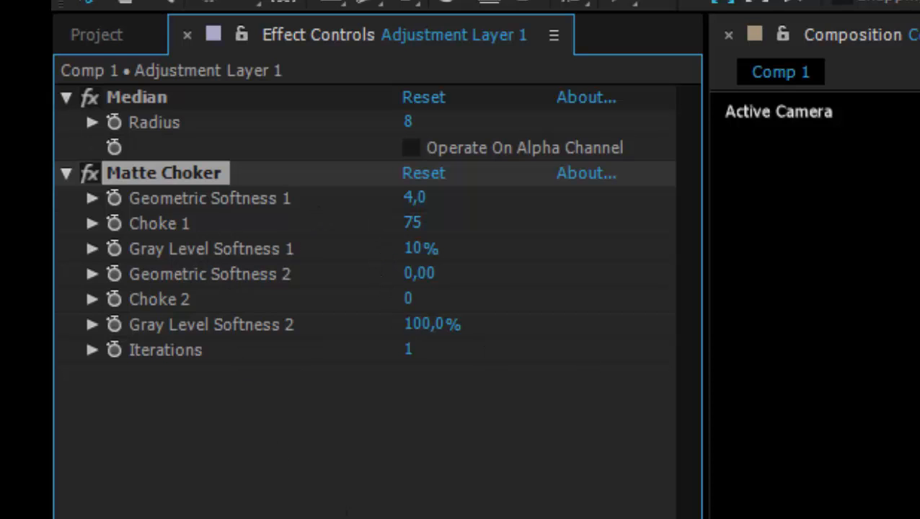
- Set the Matte Choker's Geometric Softness 1 to 2,3 and Choke 1 to -59
{"action": "left_click", "coordinate": [415, 198]}
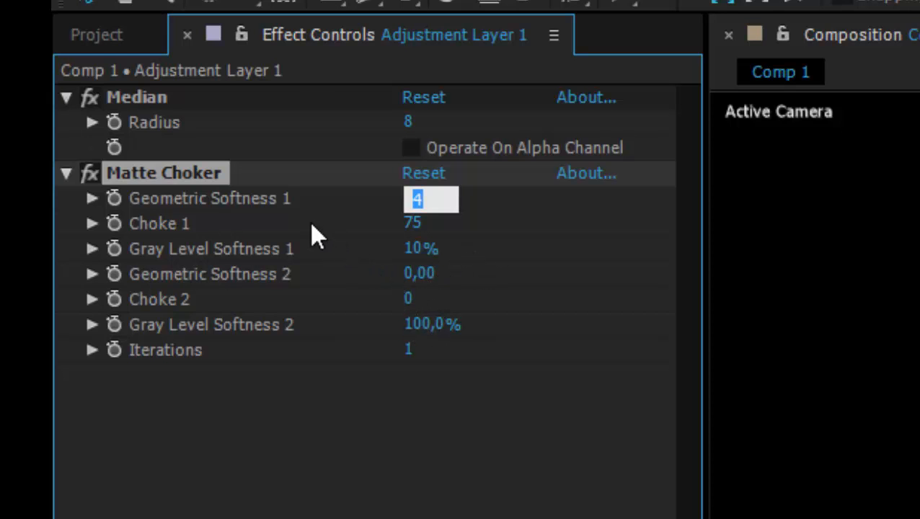
{"action": "type", "text": "2,3"}
{"action": "key", "text": "Return"}
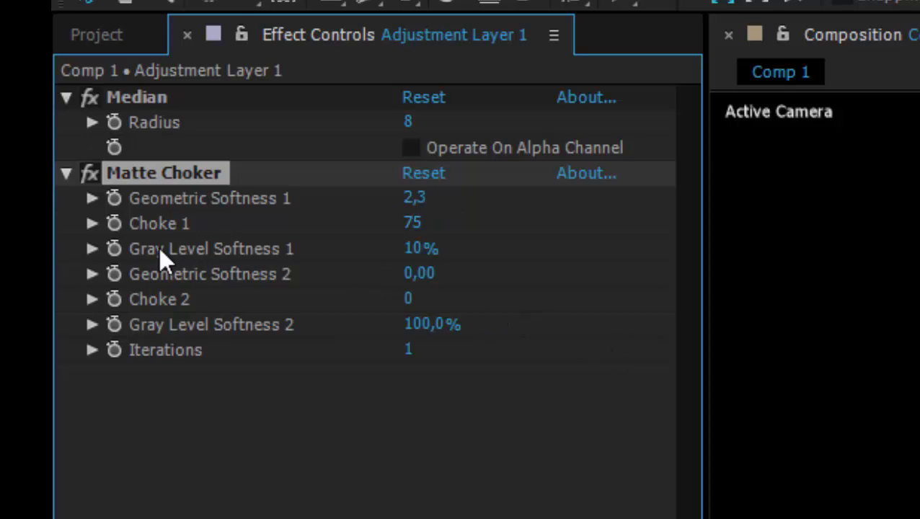
{"action": "left_click", "coordinate": [414, 225]}
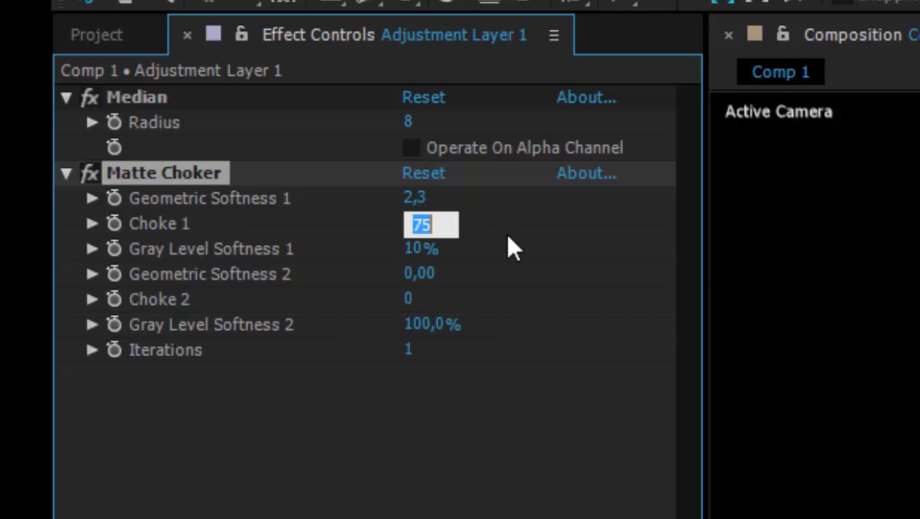
{"action": "type", "text": "5"}
{"action": "key", "text": "BackSpace"}
{"action": "type", "text": "-59"}
{"action": "key", "text": "Return"}
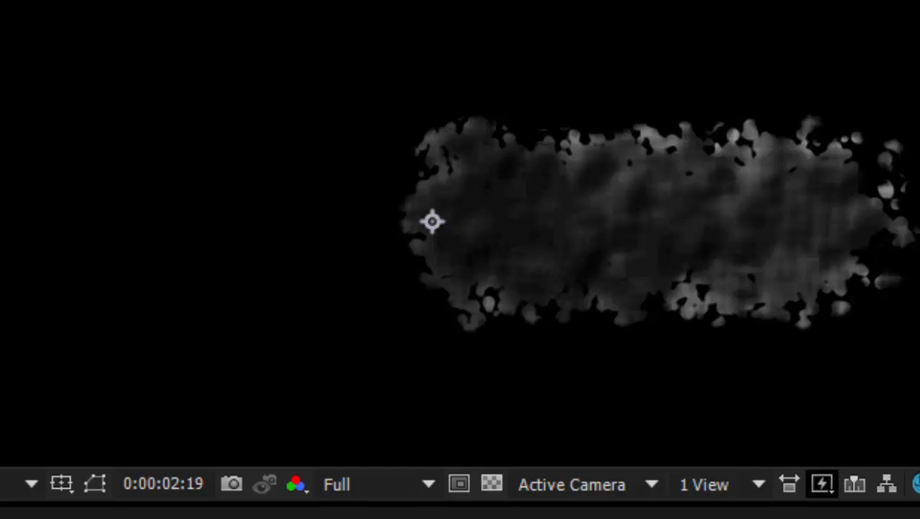
- Rename Adjustment Layer 1 as "median choker"
{"action": "left_click", "coordinate": [31, 485]}
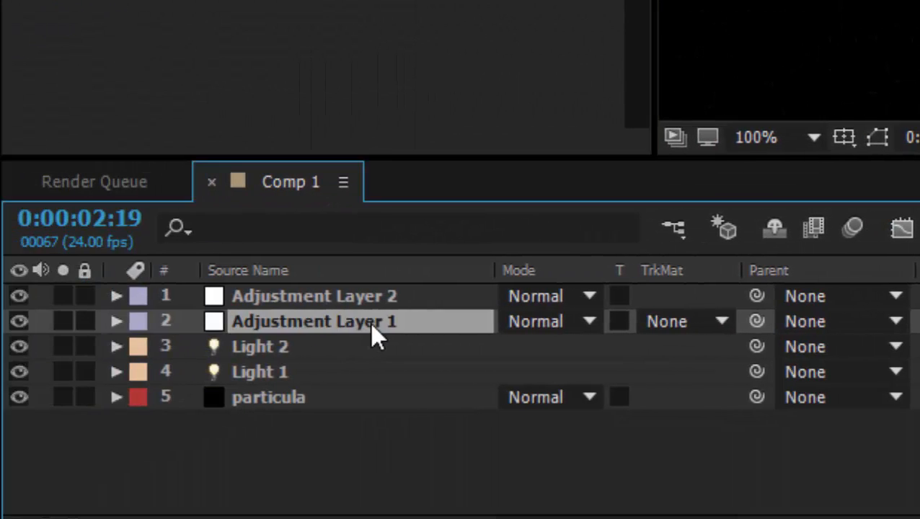
{"action": "key", "text": "Return"}
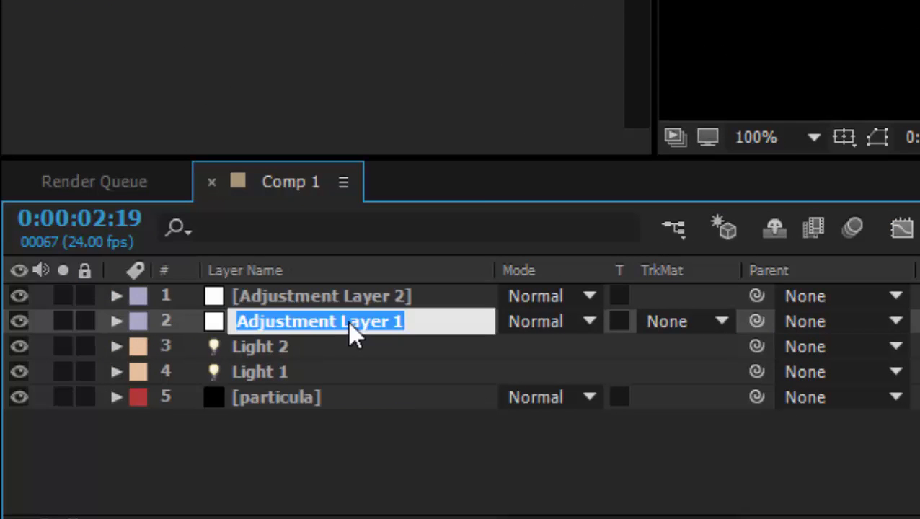
{"action": "type", "text": "merdian"}
{"action": "key", "text": "BackSpace"}
{"action": "key", "text": "BackSpace"}
{"action": "key", "text": "BackSpace"}
{"action": "key", "text": "BackSpace"}
{"action": "key", "text": "BackSpace"}
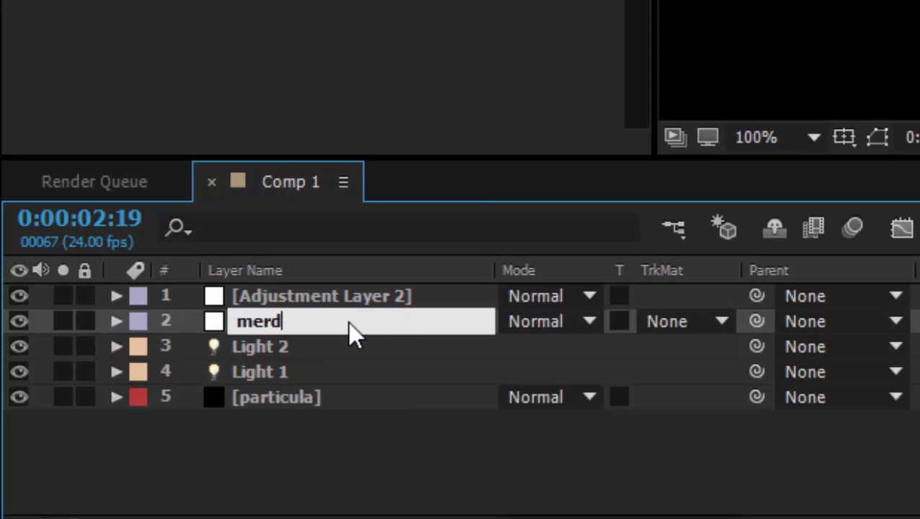
{"action": "type", "text": "dian choke"}
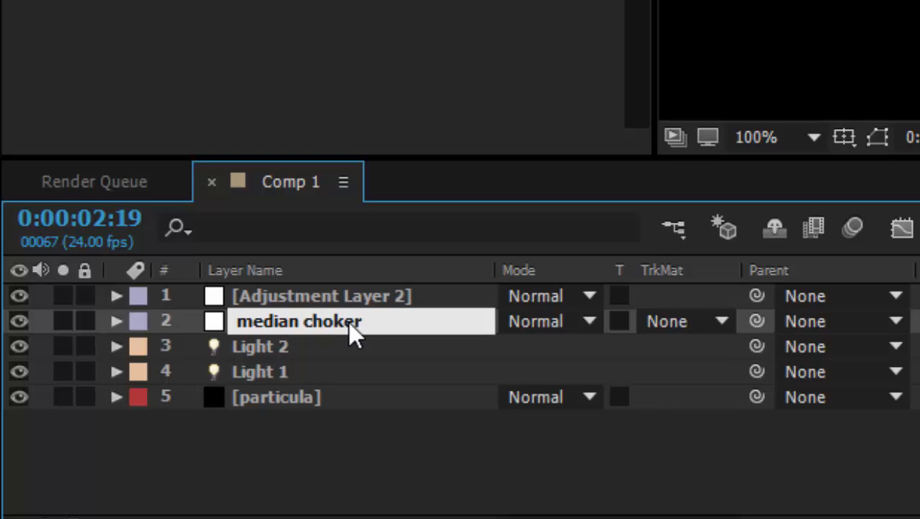
{"action": "key", "text": "Return"}
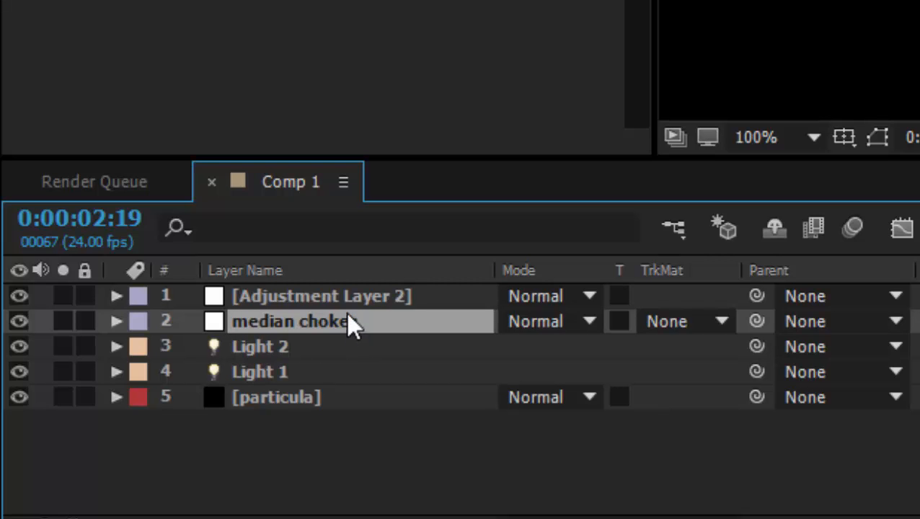
- Find the CC Glass effect and apply it to Adjustment Layer 2
{"action": "left_click", "coordinate": [357, 292]}
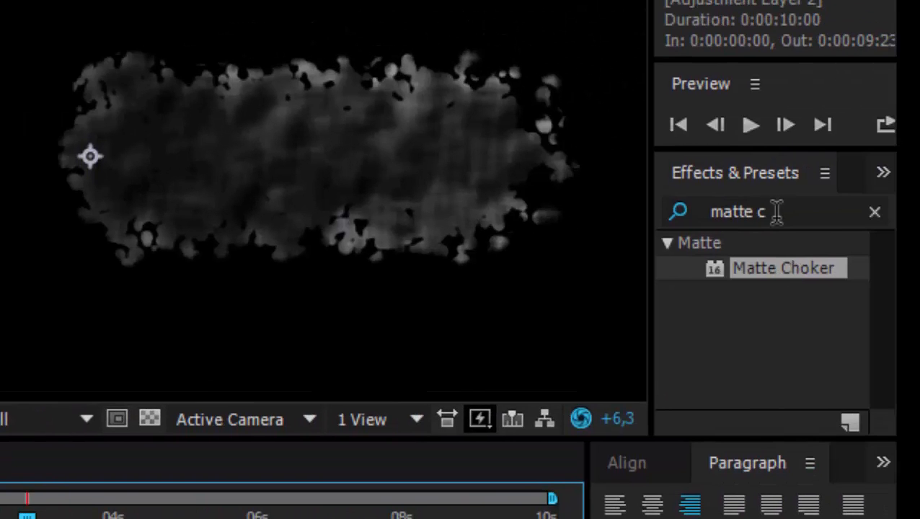
{"action": "left_click", "coordinate": [779, 209]}
{"action": "left_click_drag", "start_coordinate": [778, 209], "coordinate": [690, 209]}
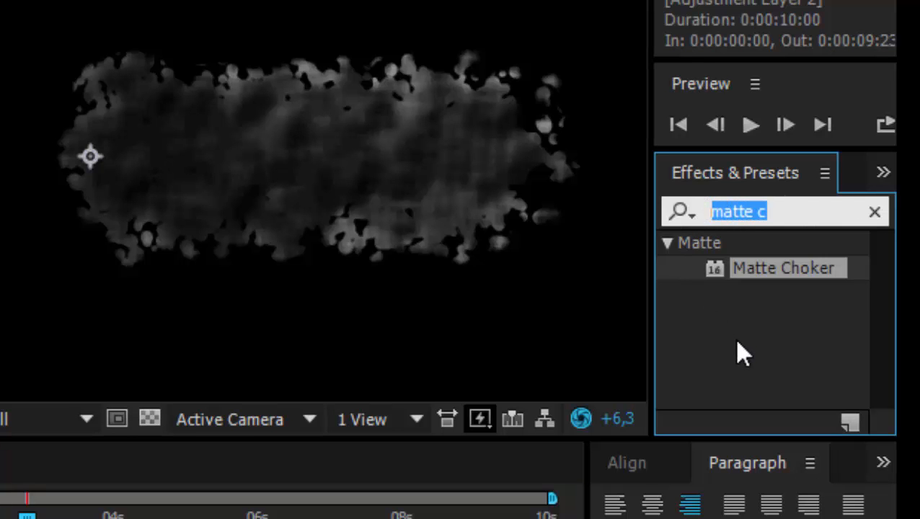
{"action": "type", "text": "cc glas"}
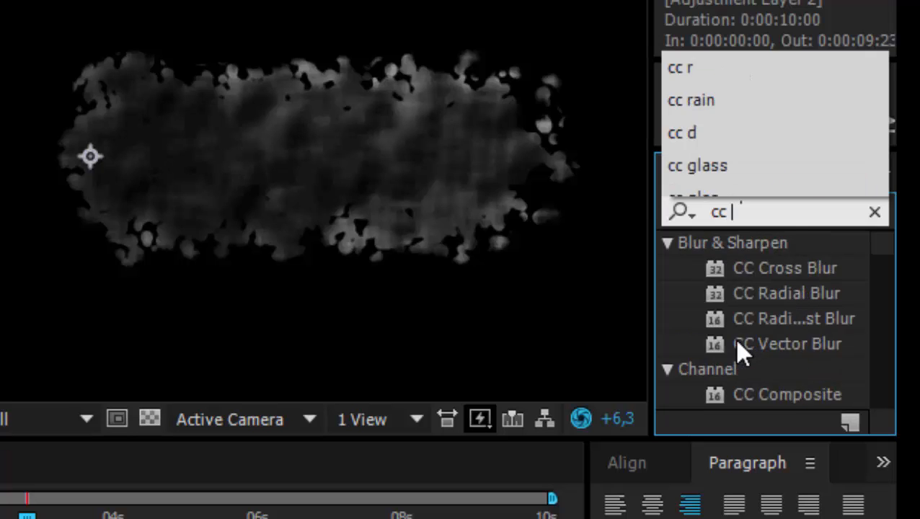
{"action": "type", "text": "s"}
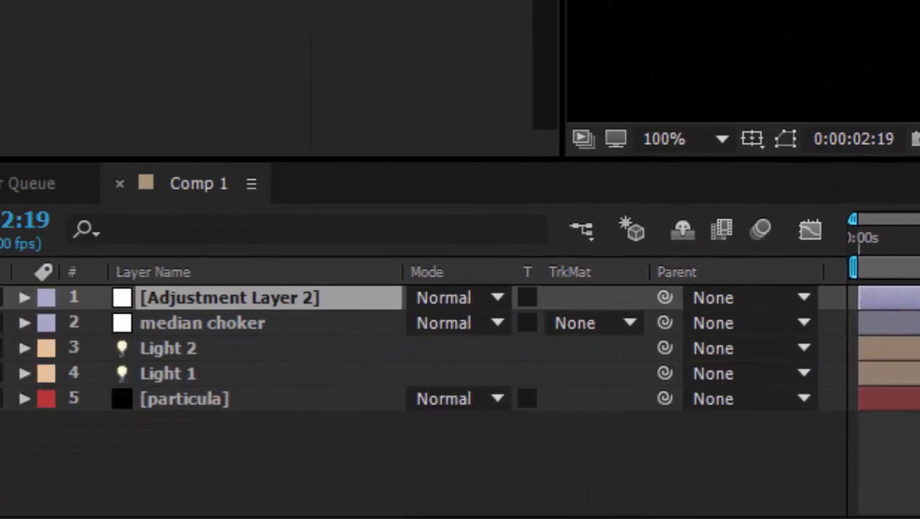
{"action": "left_click_drag", "start_coordinate": [916, 288], "coordinate": [277, 293]}
{"action": "left_click_drag", "start_coordinate": [350, 274], "coordinate": [351, 272]}
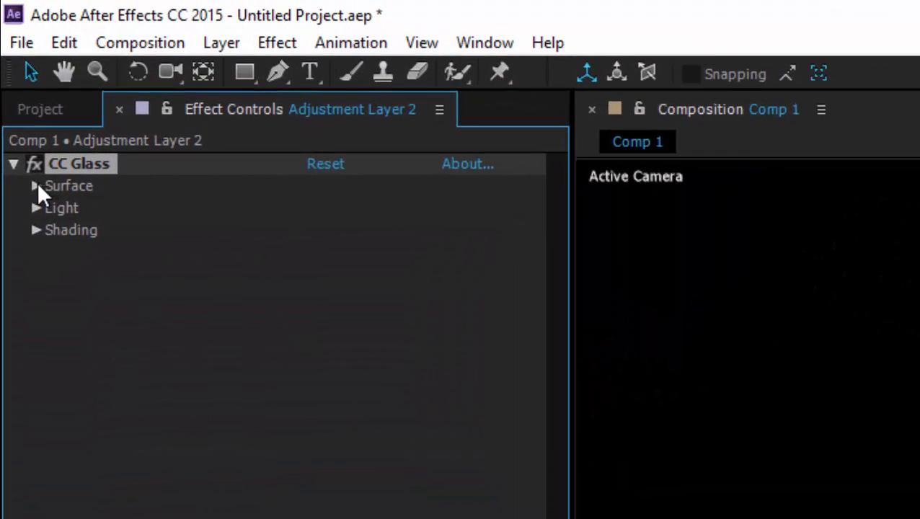
- Expand the CC Glass Surface, Light and Shading settings, and set the surface Softness to 2,9 and Height to 35
{"action": "left_click", "coordinate": [36, 186]}
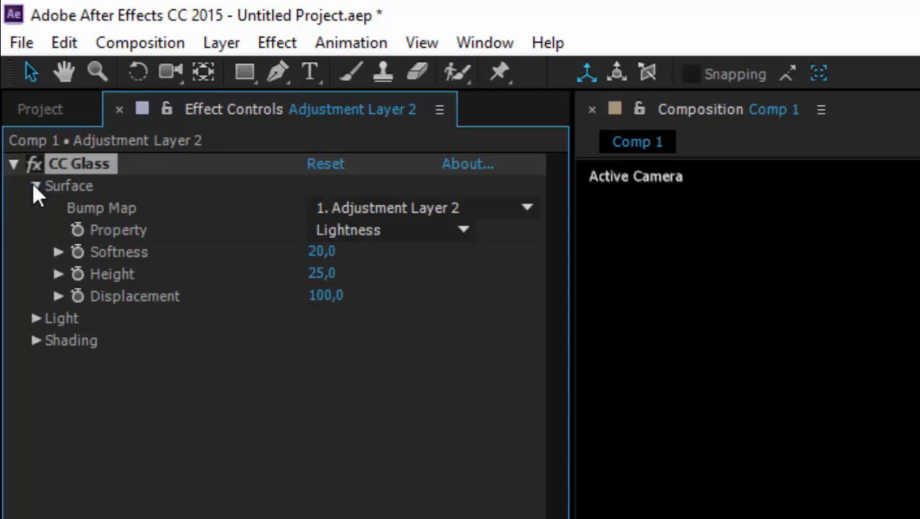
{"action": "left_click", "coordinate": [35, 318]}
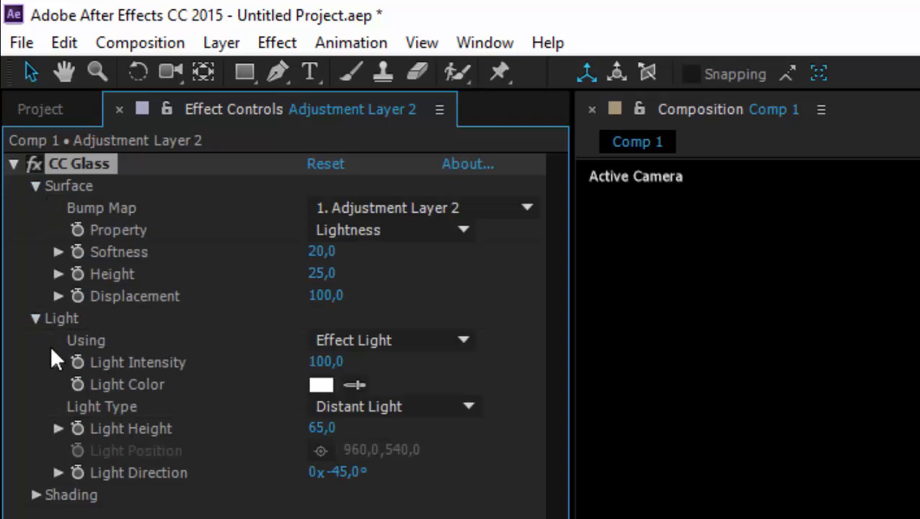
{"action": "left_click", "coordinate": [37, 495]}
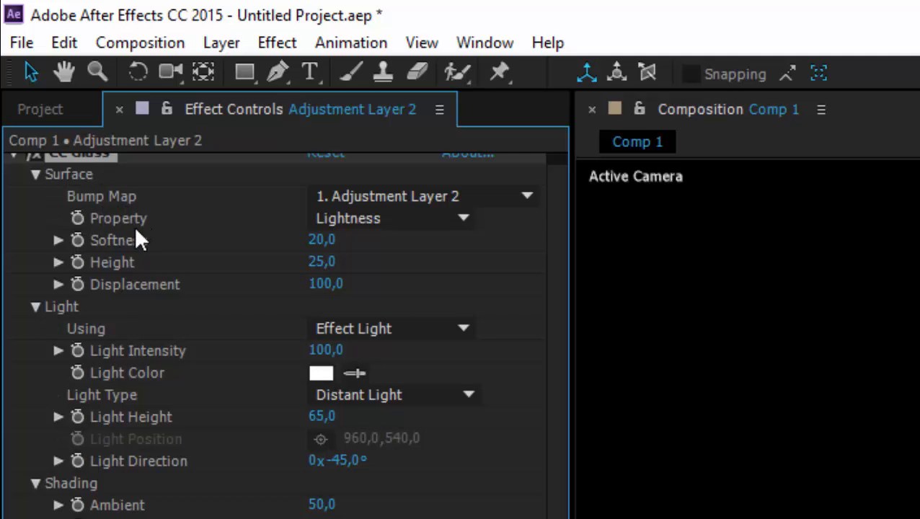
{"action": "left_click", "coordinate": [317, 243]}
{"action": "type", "text": "2,9"}
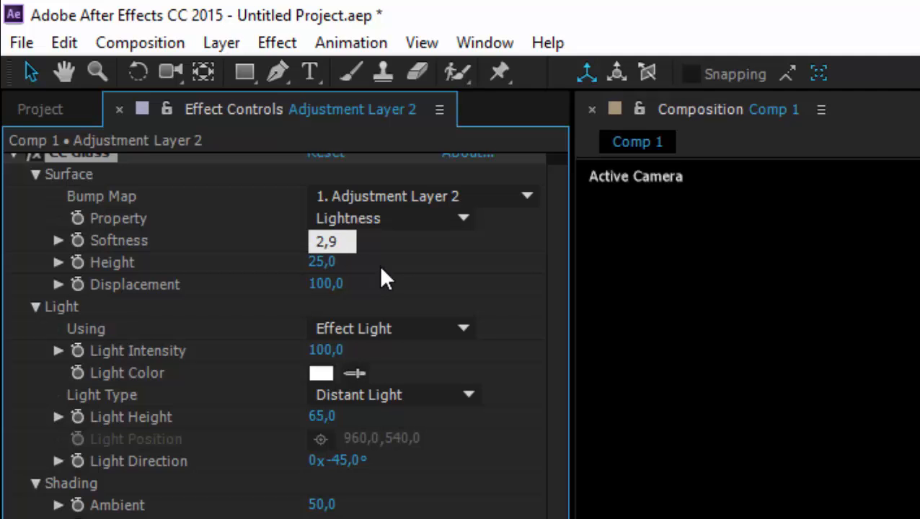
{"action": "key", "text": "Return"}
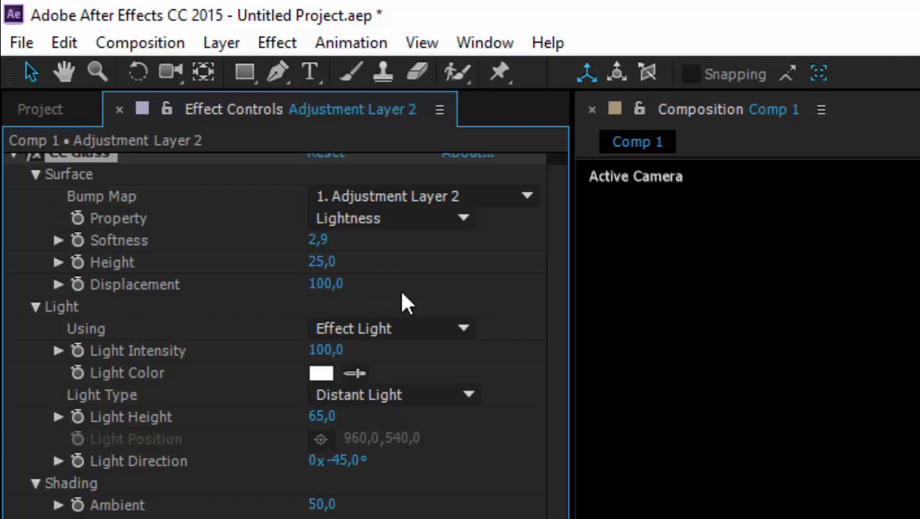
{"action": "left_click", "coordinate": [323, 263]}
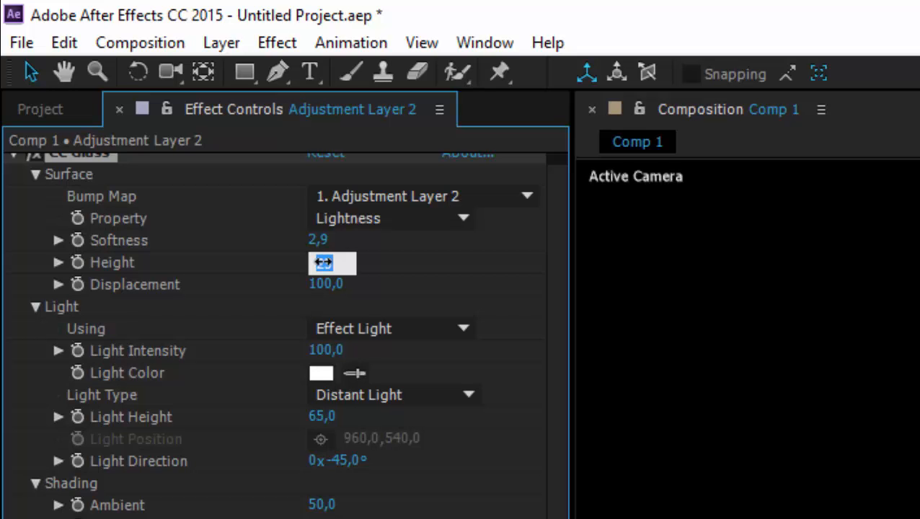
{"action": "type", "text": "53"}
{"action": "key", "text": "Return"}
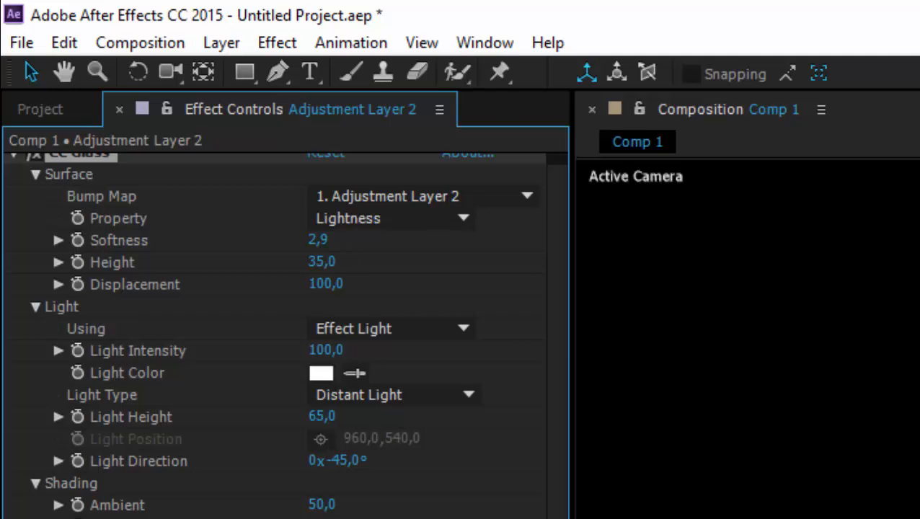
- Set the CC Glass surface Displacement to 0 and switch its light source to AE Lights
{"action": "left_click", "coordinate": [325, 289]}
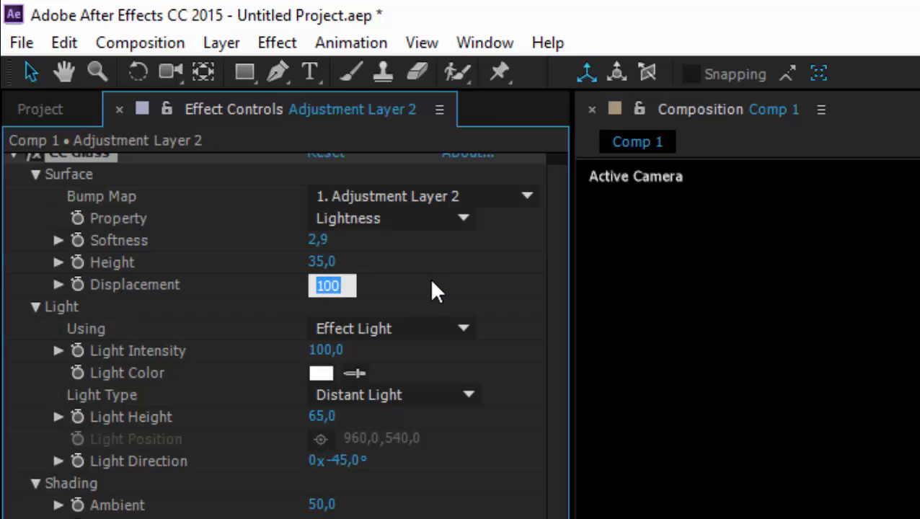
{"action": "type", "text": "0"}
{"action": "key", "text": "Return"}
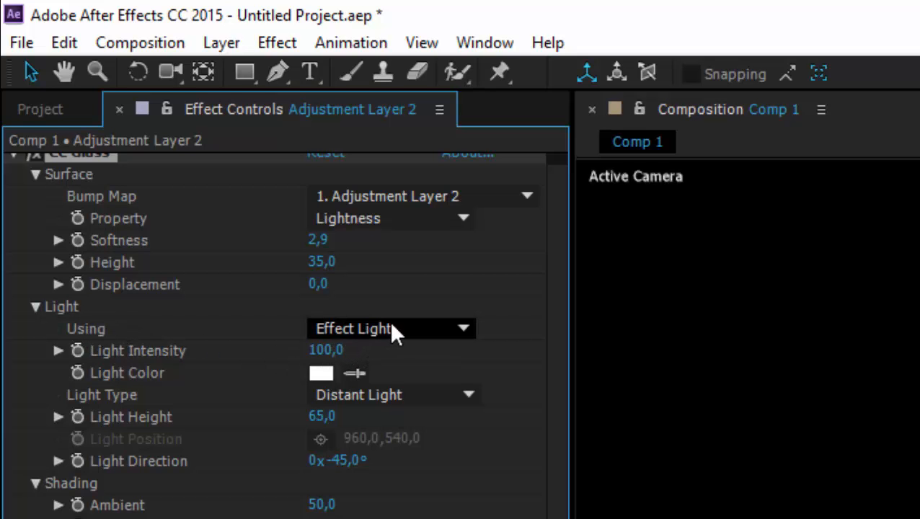
{"action": "left_click", "coordinate": [462, 330]}
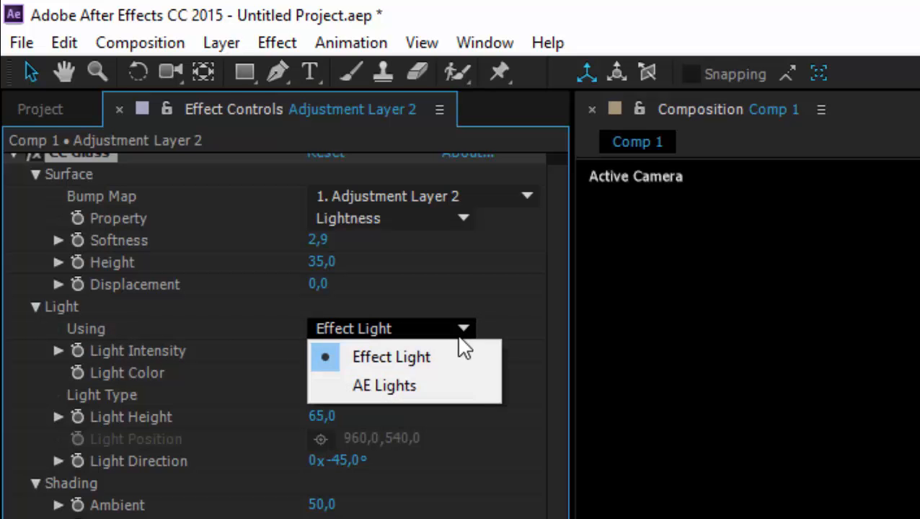
{"action": "left_click", "coordinate": [430, 393]}
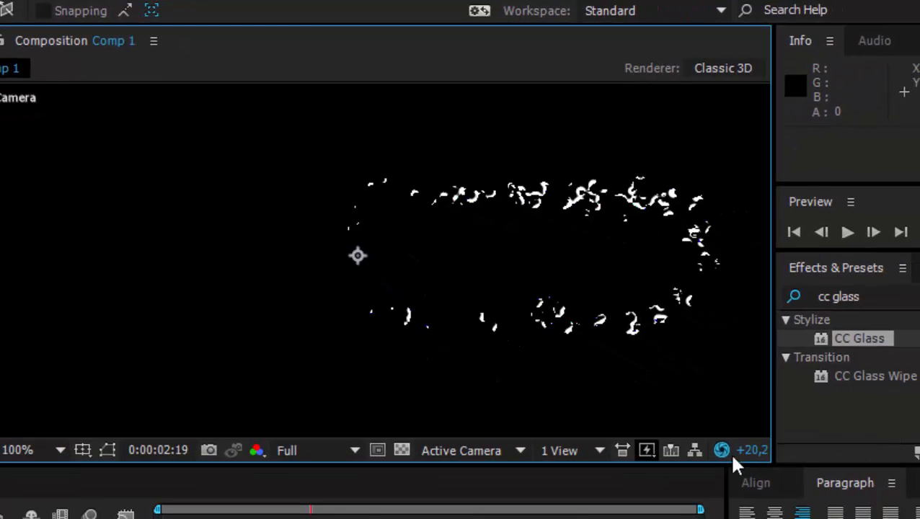
- Toggle the composition view's exposure adjustment to compare the image, leaving it reset to 0
{"action": "left_click", "coordinate": [721, 451]}
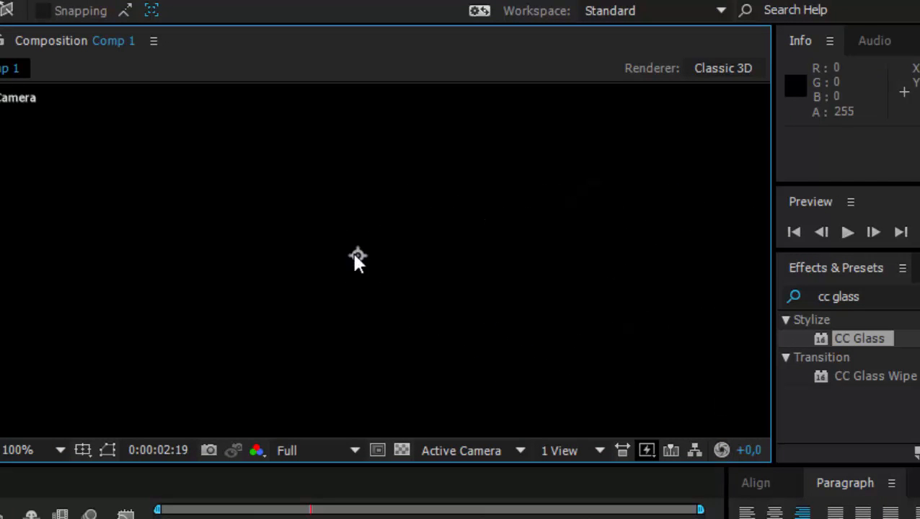
{"action": "left_click", "coordinate": [721, 451]}
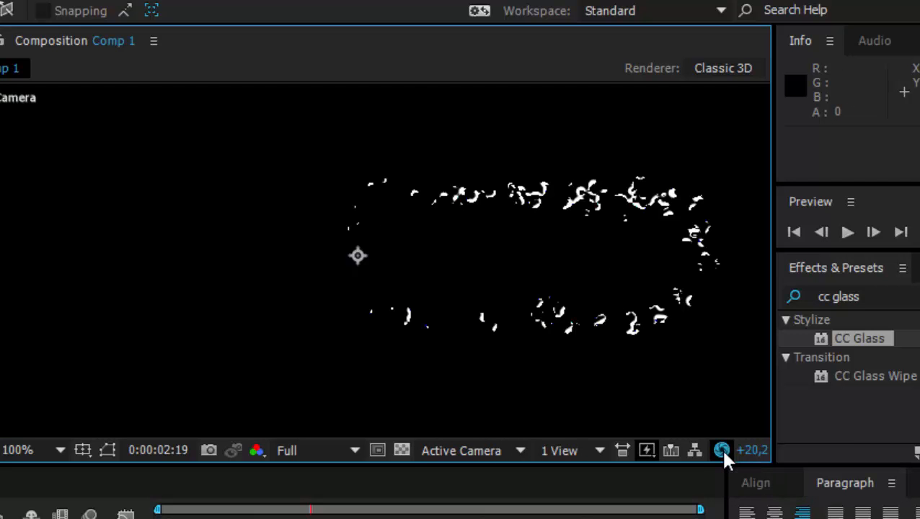
{"action": "left_click", "coordinate": [721, 450]}
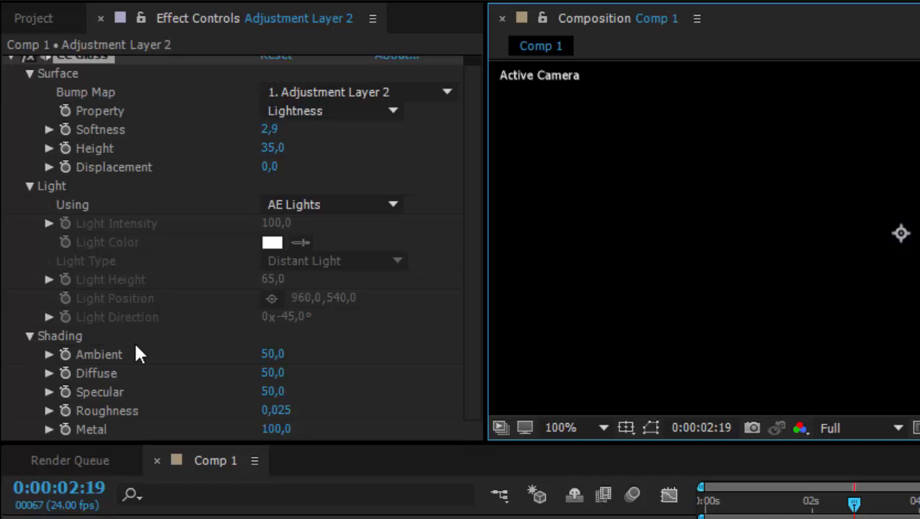
- Set the CC Glass shading values to Ambient 0, Diffuse 78 and Specular 99
{"action": "left_click", "coordinate": [272, 354]}
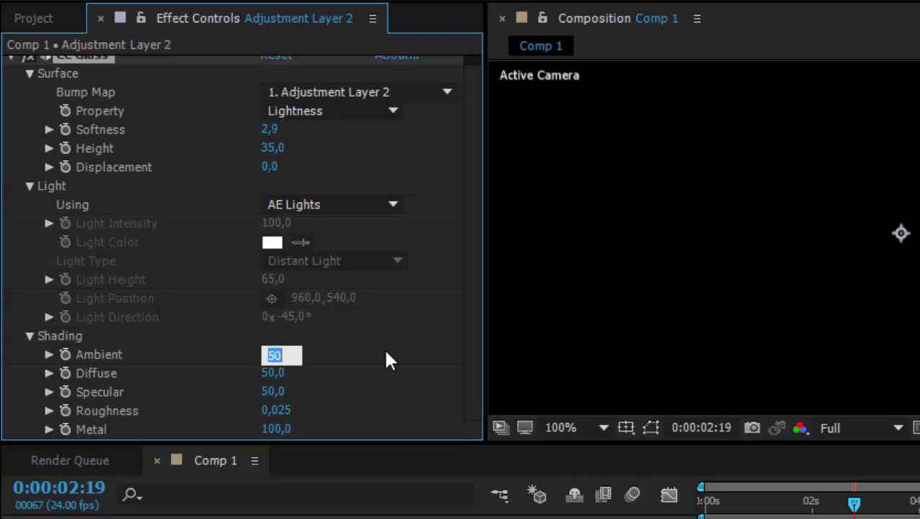
{"action": "type", "text": "0"}
{"action": "key", "text": "Return"}
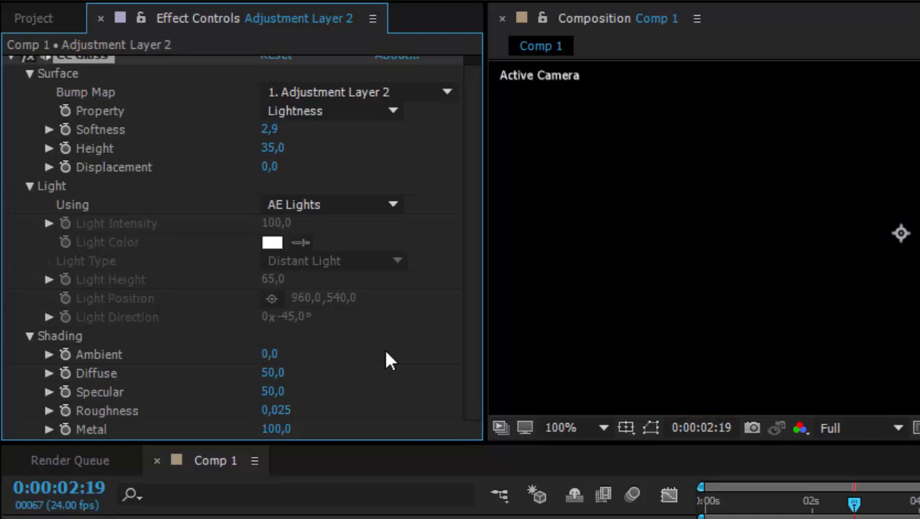
{"action": "left_click", "coordinate": [274, 373]}
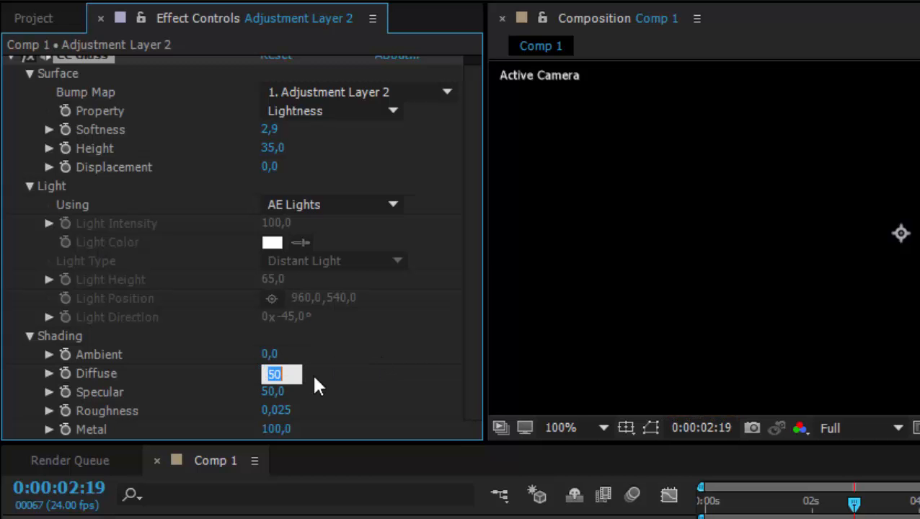
{"action": "type", "text": "78"}
{"action": "key", "text": "Return"}
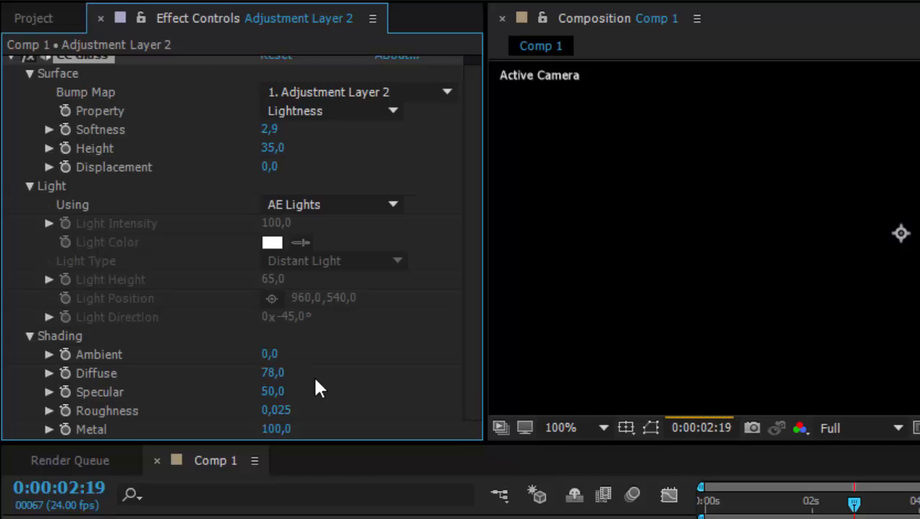
{"action": "left_click", "coordinate": [272, 393]}
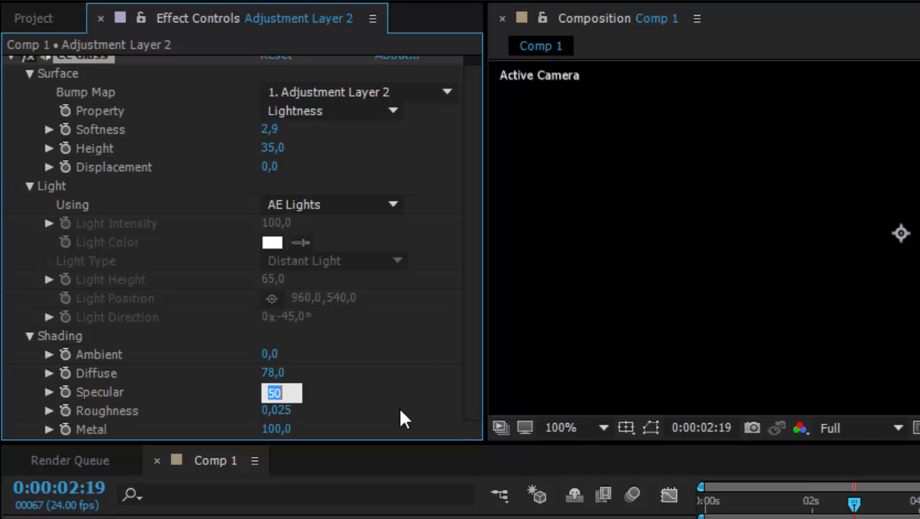
{"action": "type", "text": "99"}
{"action": "key", "text": "Return"}
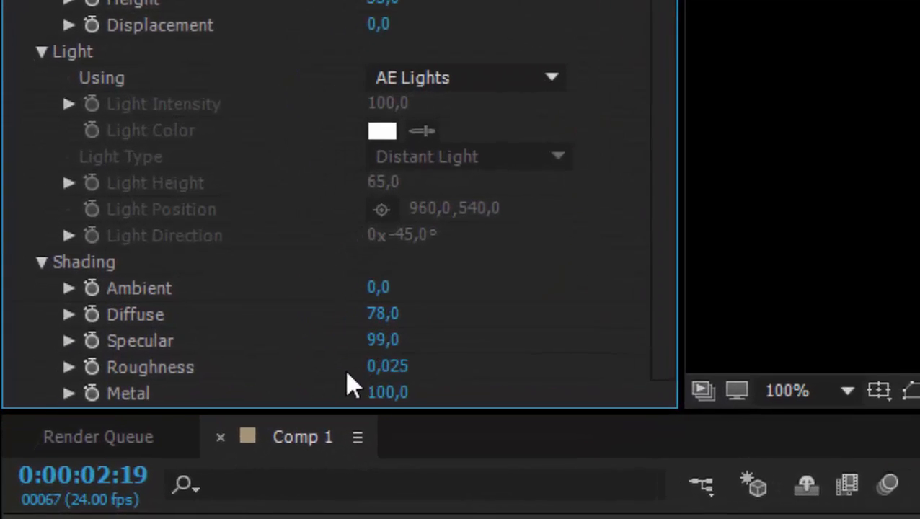
- Set the CC Glass shading Roughness to 0,255 and Metal to 0
{"action": "left_click", "coordinate": [435, 353]}
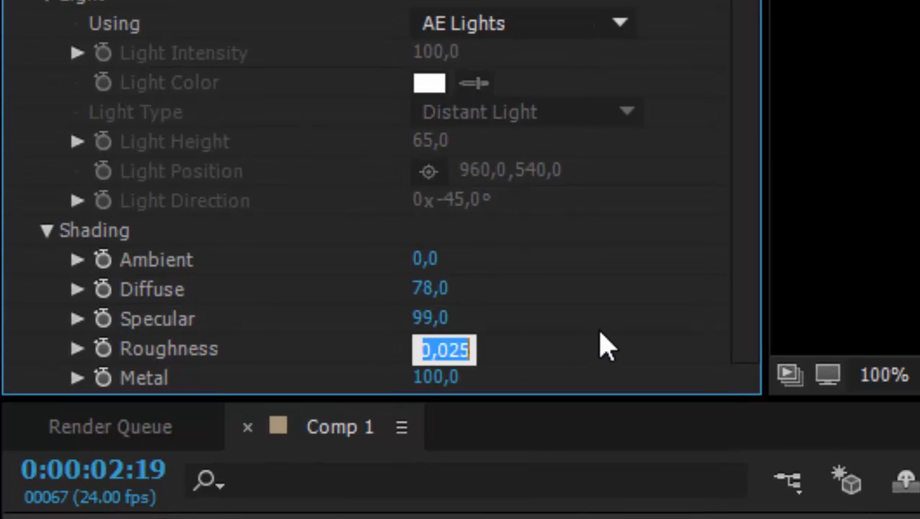
{"action": "type", "text": "0,"}
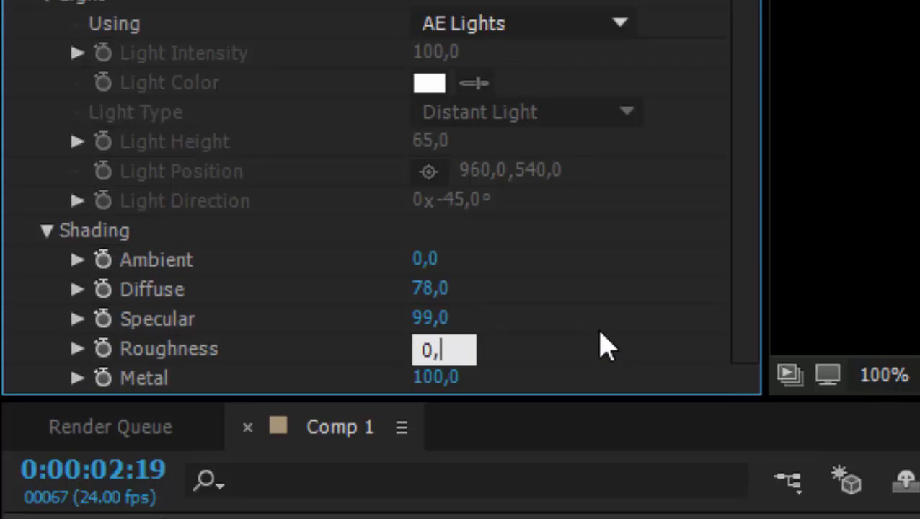
{"action": "type", "text": "255"}
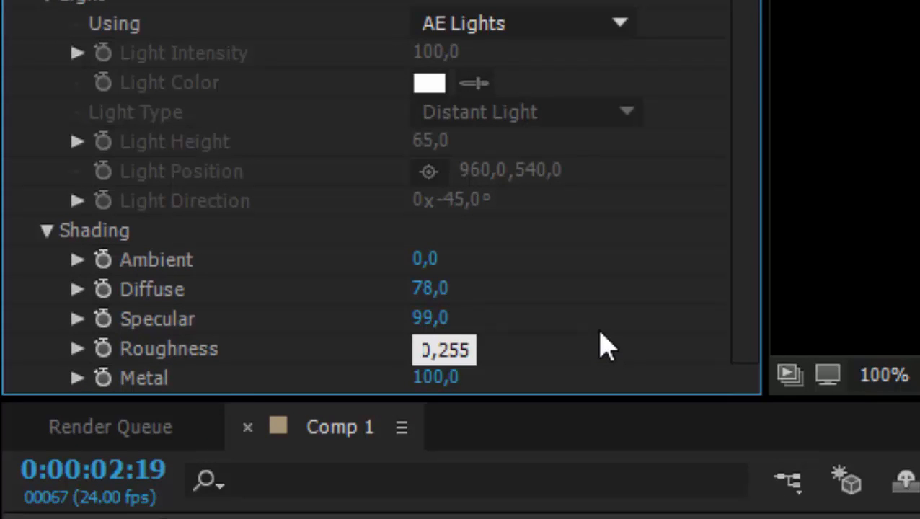
{"action": "key", "text": "Return"}
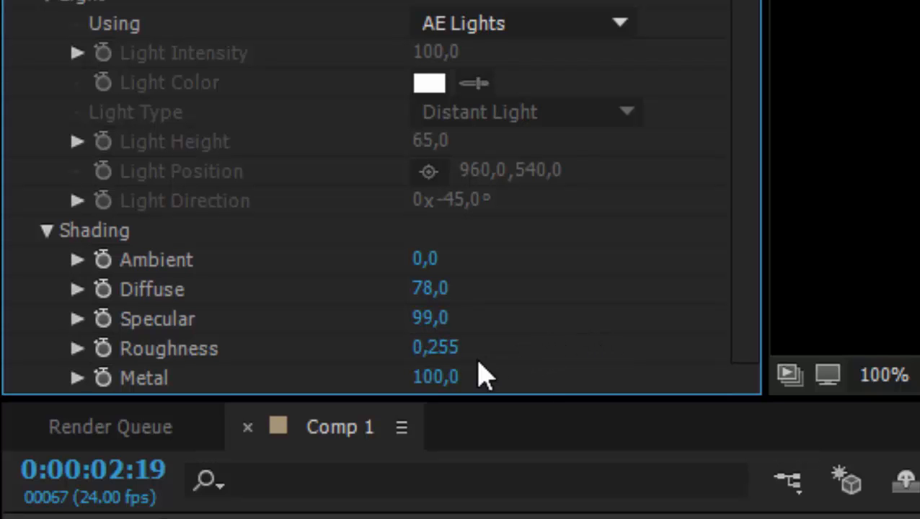
{"action": "left_click", "coordinate": [438, 380]}
{"action": "type", "text": "0"}
{"action": "key", "text": "Return"}
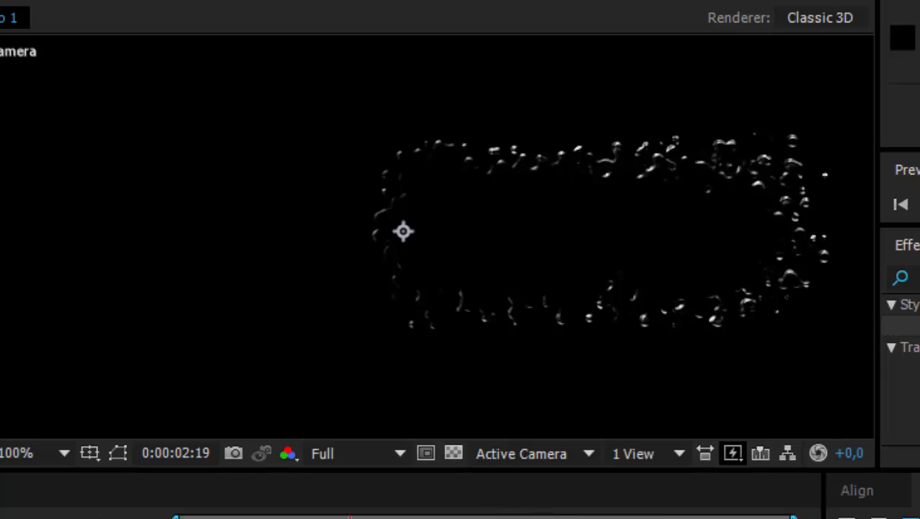
- Preview the glass-shaded particle animation from the start of the composition
{"action": "left_click_drag", "start_coordinate": [350, 518], "coordinate": [180, 517]}
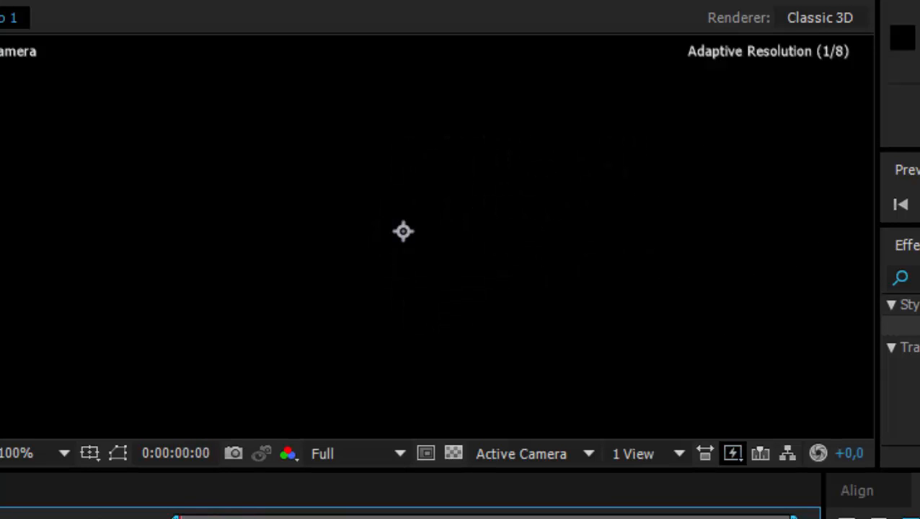
{"action": "key", "text": "space"}
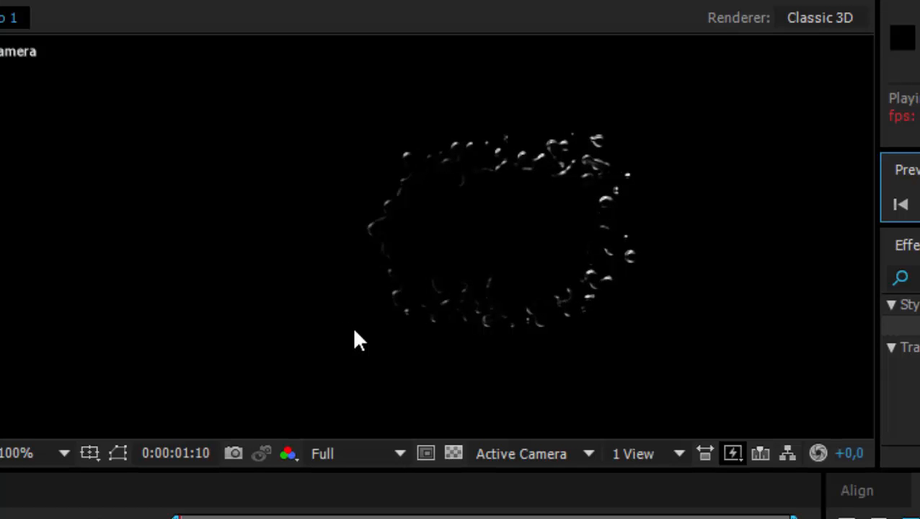
{"action": "key", "text": "space"}
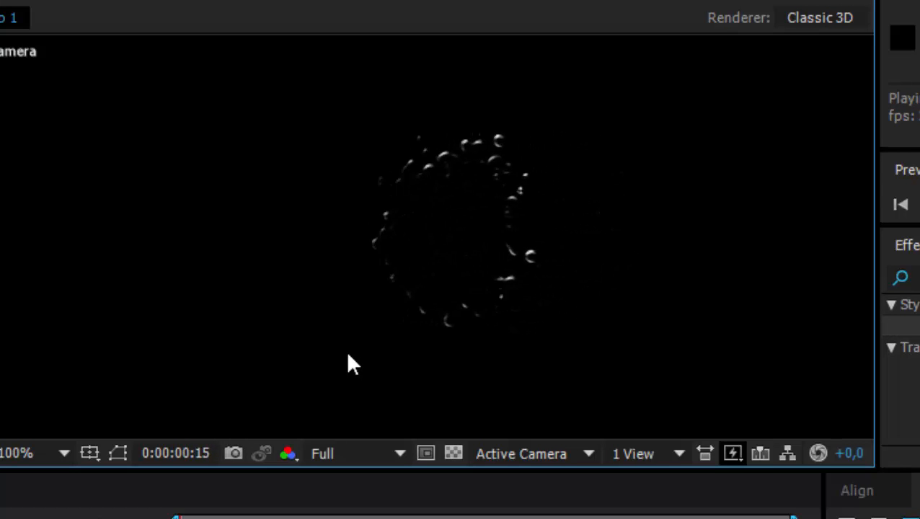
{"action": "key", "text": "space"}
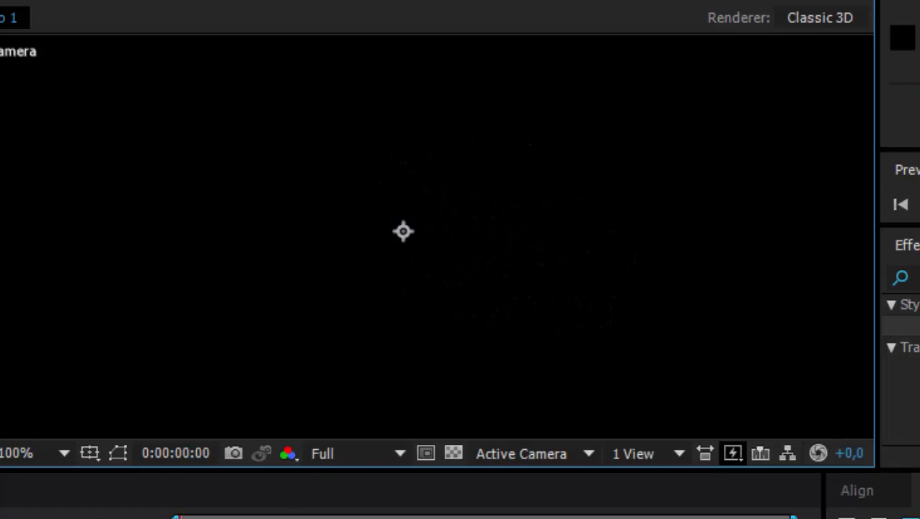
{"action": "key", "text": "space"}
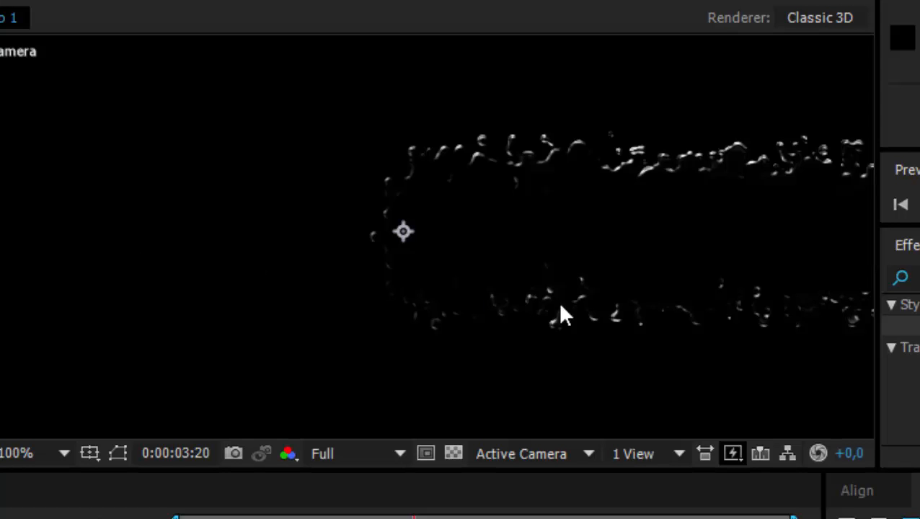
- Find the Stylize Glow effect and apply it to Adjustment Layer 2
{"action": "left_click", "coordinate": [898, 274]}
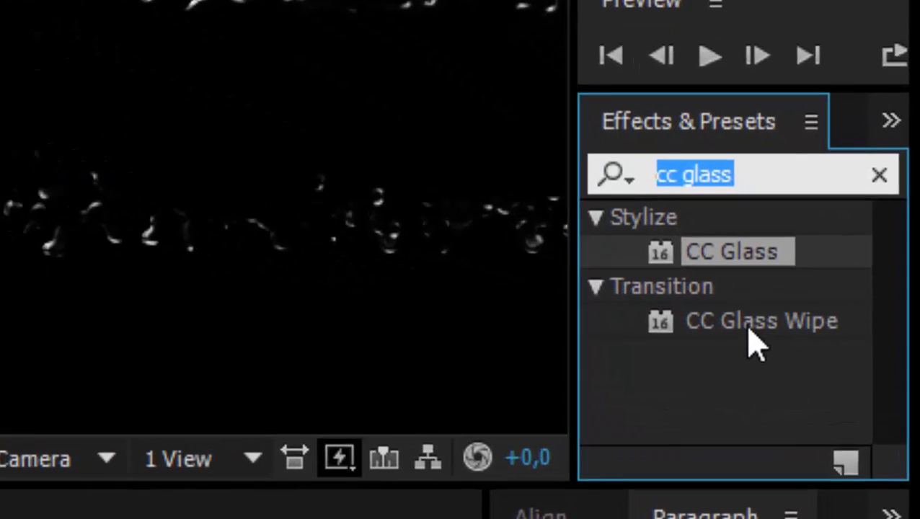
{"action": "type", "text": "gl"}
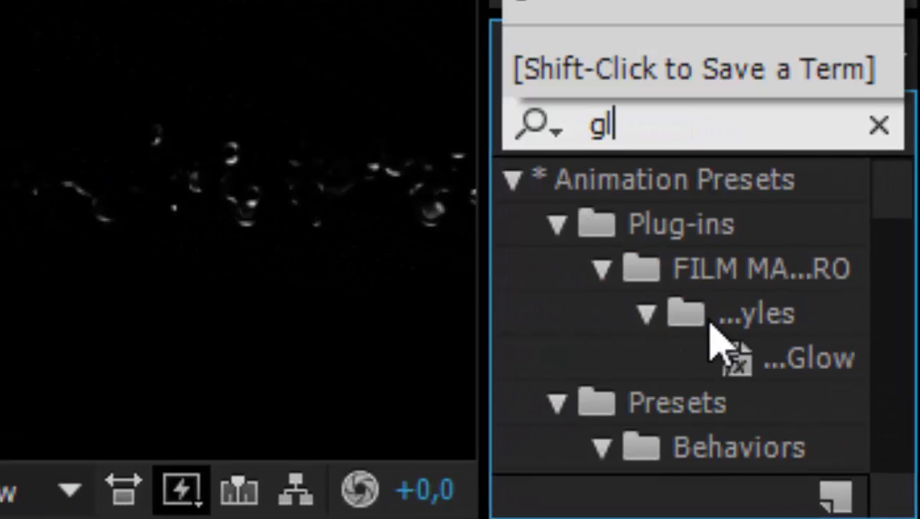
{"action": "type", "text": "ow"}
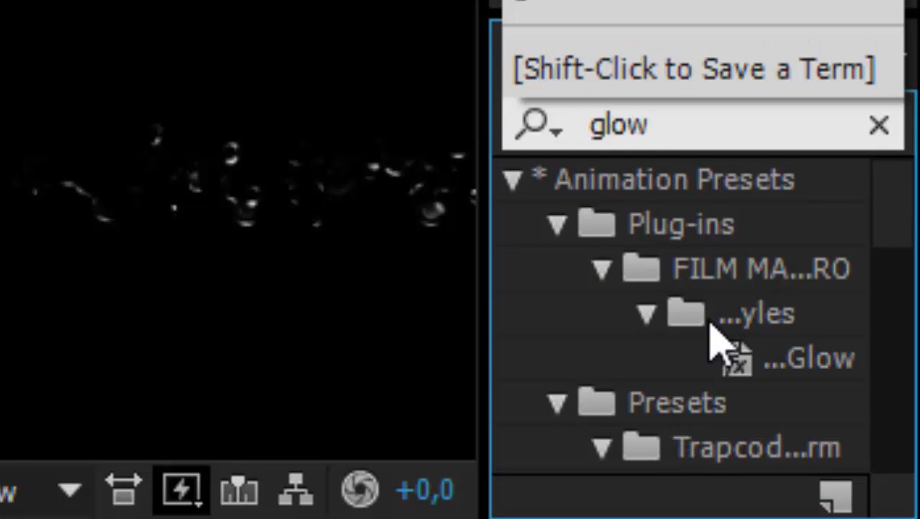
{"action": "left_click_drag", "start_coordinate": [894, 215], "coordinate": [894, 441]}
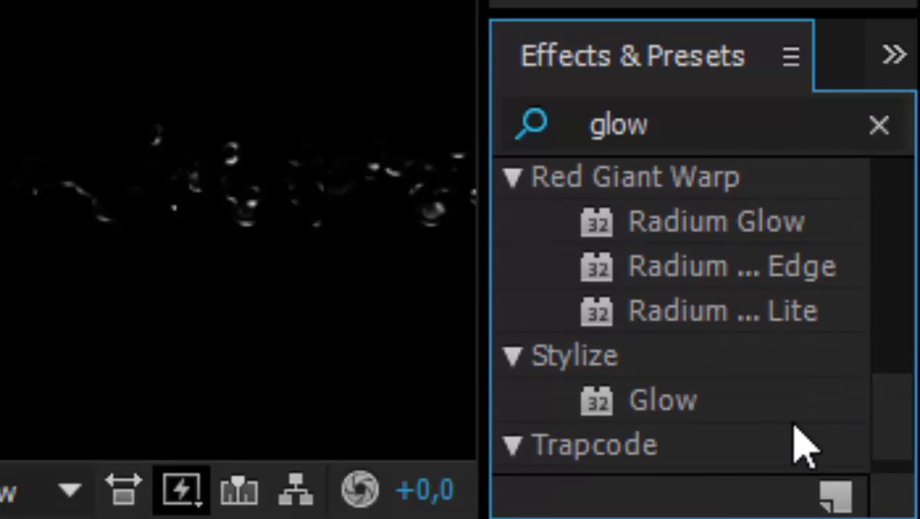
{"action": "left_click", "coordinate": [671, 395]}
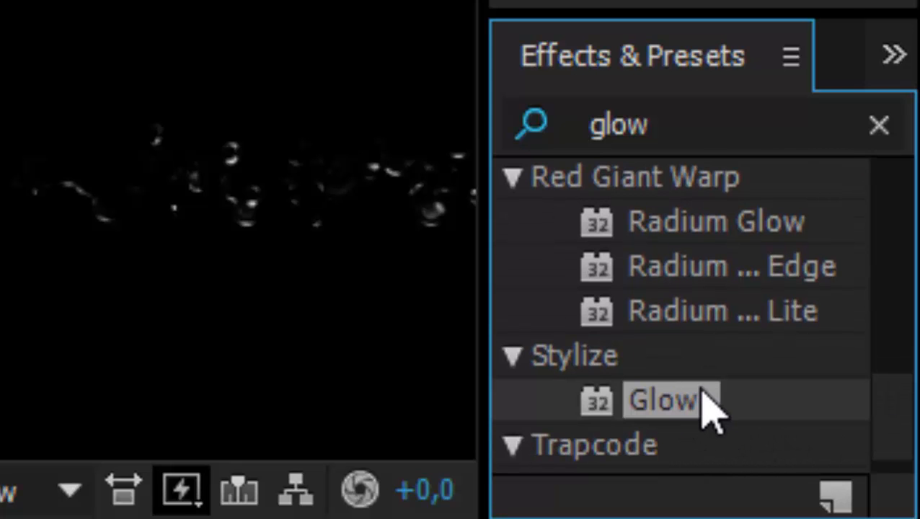
{"action": "left_click_drag", "start_coordinate": [697, 397], "coordinate": [802, 427]}
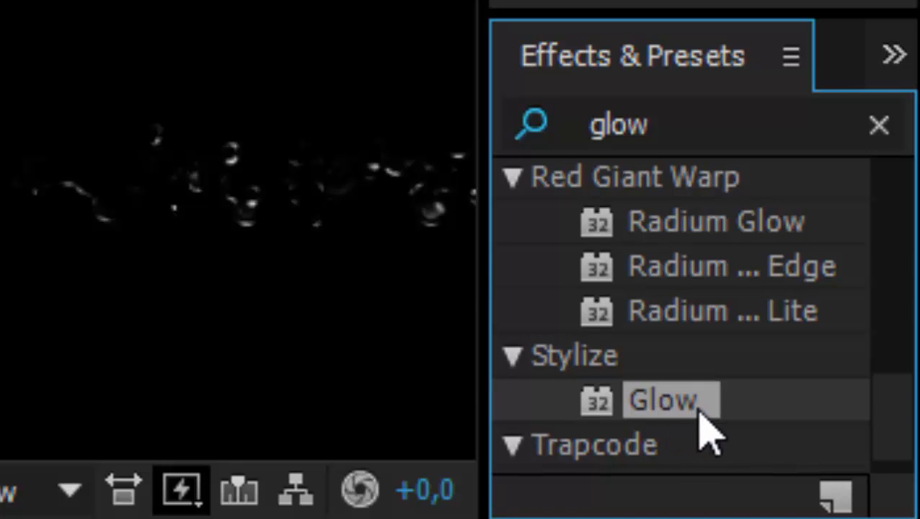
{"action": "left_click_drag", "start_coordinate": [601, 393], "coordinate": [146, 350]}
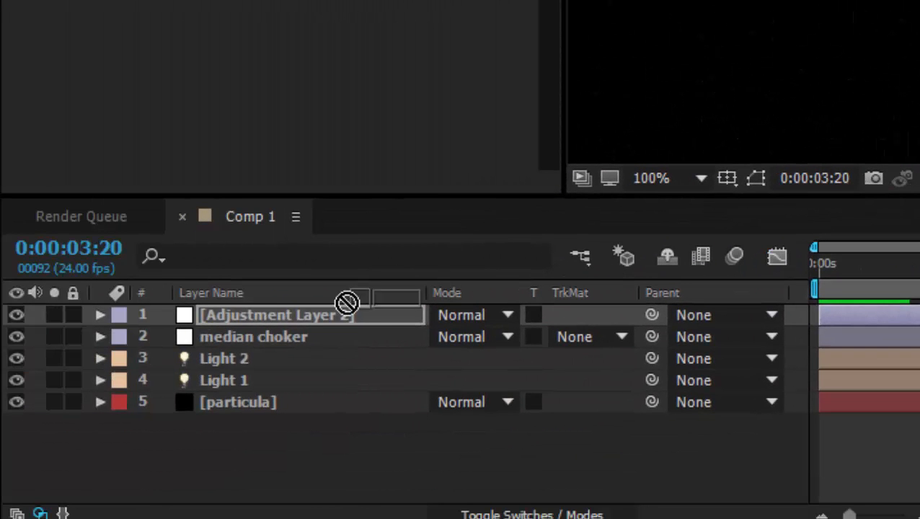
{"action": "left_click_drag", "start_coordinate": [296, 310], "coordinate": [297, 308]}
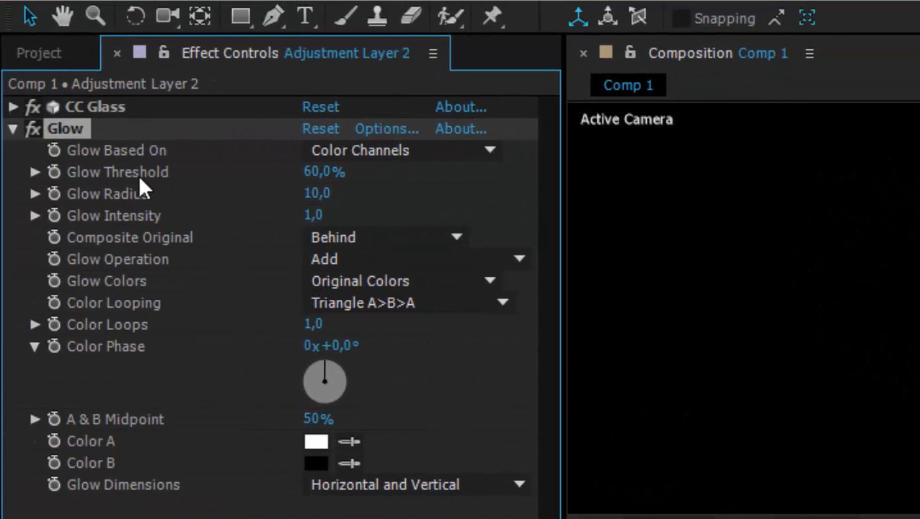
- Set the Glow Threshold to 53,7% and the Glow Radius to 14
{"action": "left_click", "coordinate": [319, 173]}
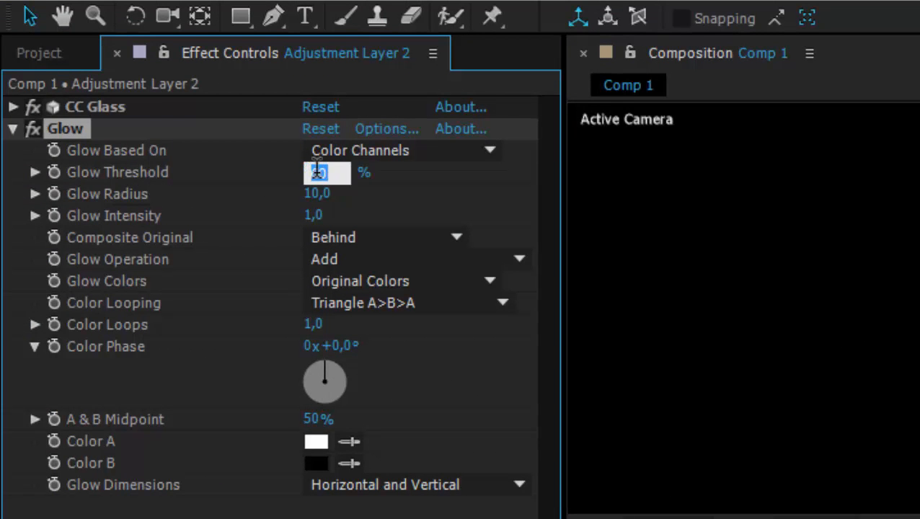
{"action": "type", "text": "53,7"}
{"action": "key", "text": "Return"}
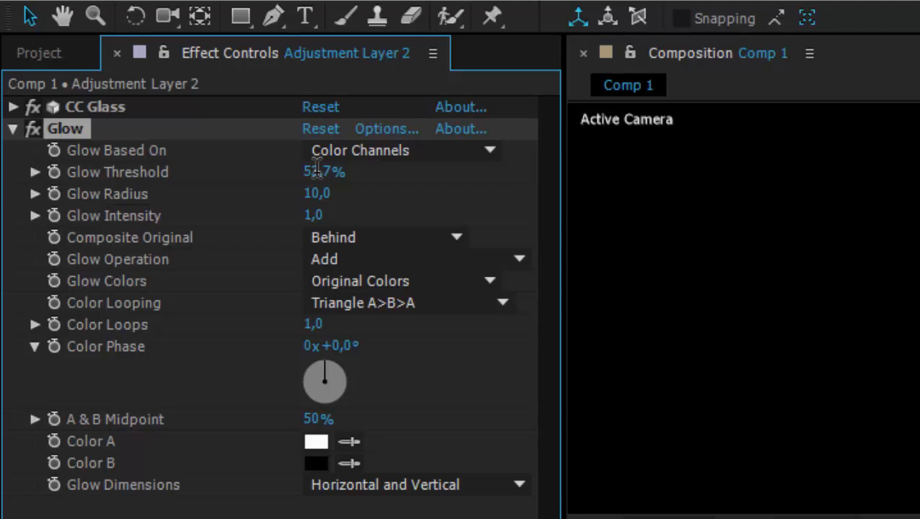
{"action": "left_click", "coordinate": [318, 194]}
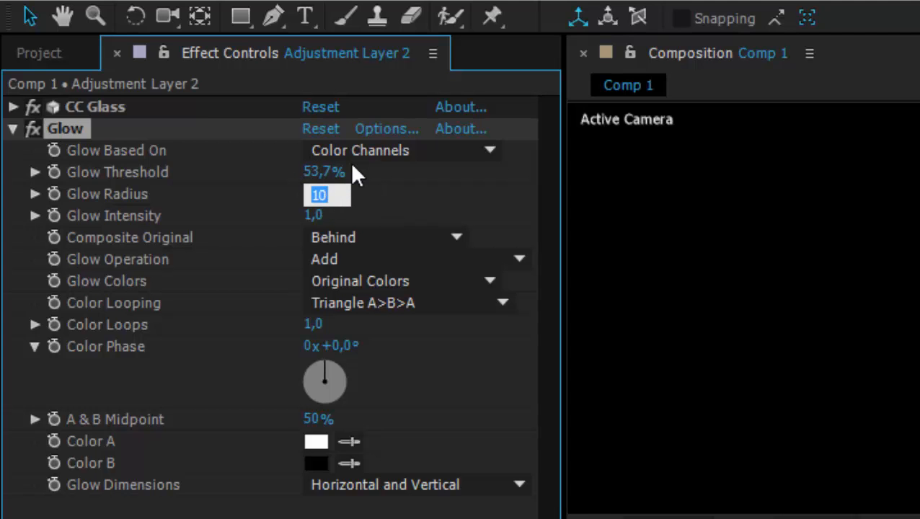
{"action": "type", "text": "14"}
{"action": "key", "text": "Return"}
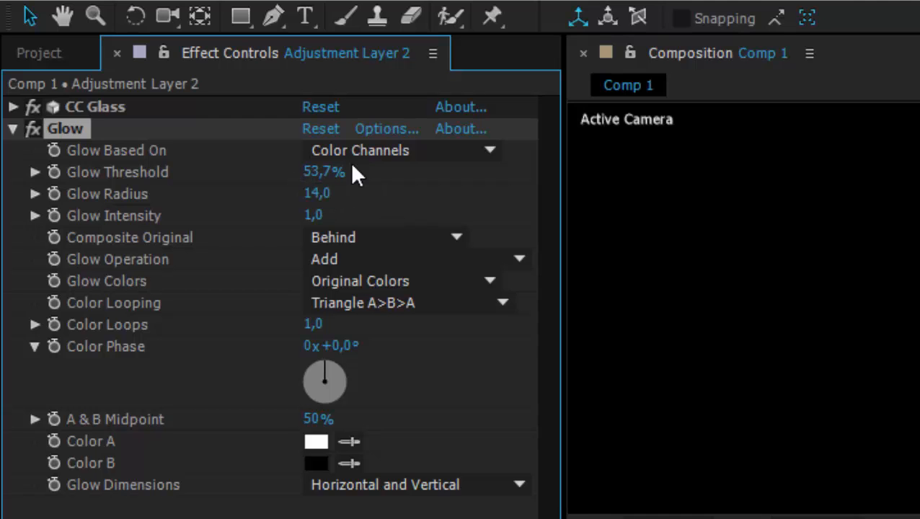
- Set the Glow Intensity on Adjustment Layer 2 to 0,3
{"action": "left_click", "coordinate": [329, 215]}
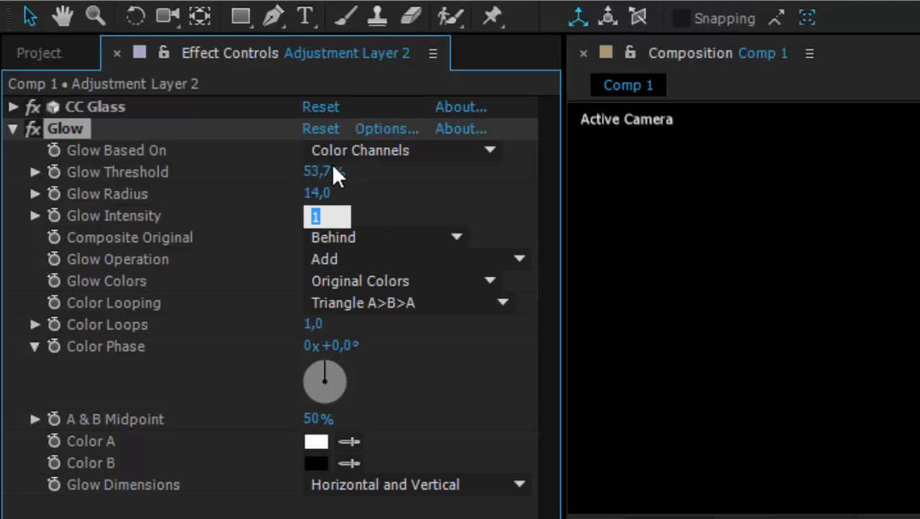
{"action": "type", "text": ",3"}
{"action": "key", "text": "BackSpace"}
{"action": "key", "text": "BackSpace"}
{"action": "type", "text": "0,3"}
{"action": "key", "text": "Return"}
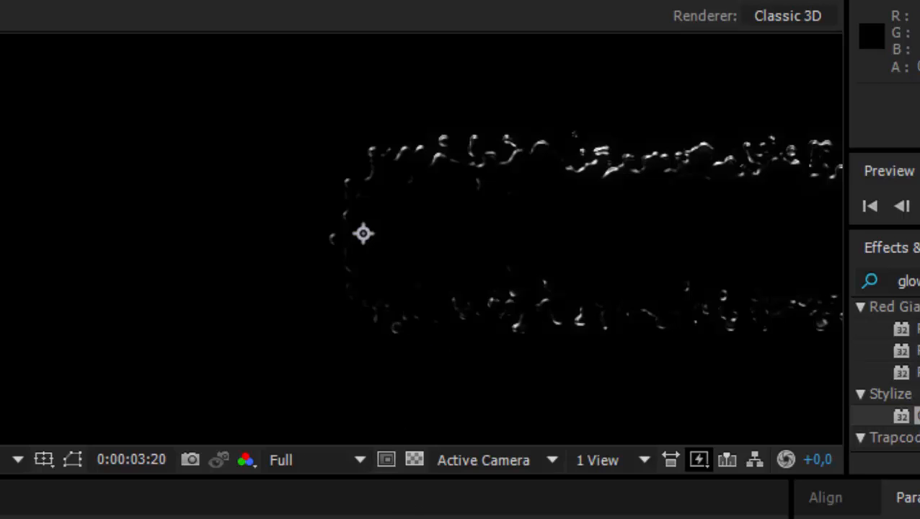
- Scrub through the glowing particle trail and preview the animation from the start of the composition
{"action": "left_click", "coordinate": [394, 517]}
{"action": "left_click_drag", "start_coordinate": [394, 517], "coordinate": [545, 517]}
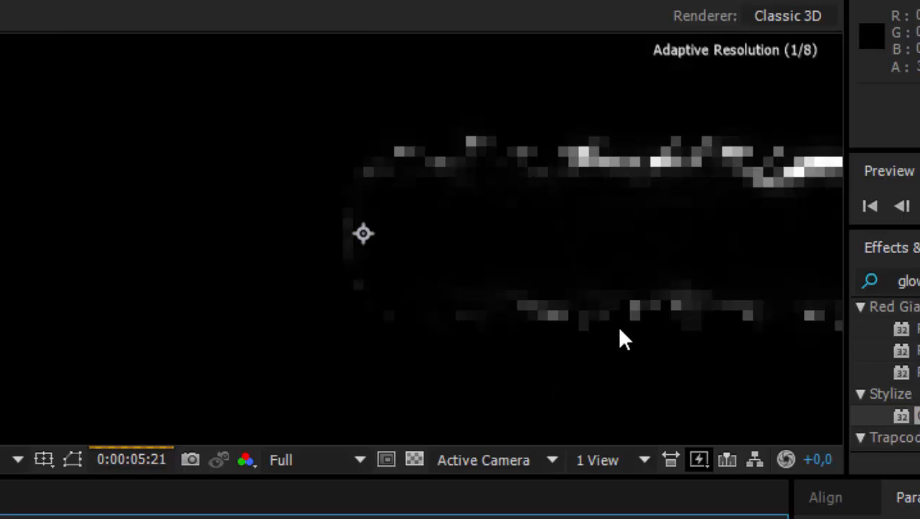
{"action": "key", "text": "comma"}
{"action": "key", "text": "comma"}
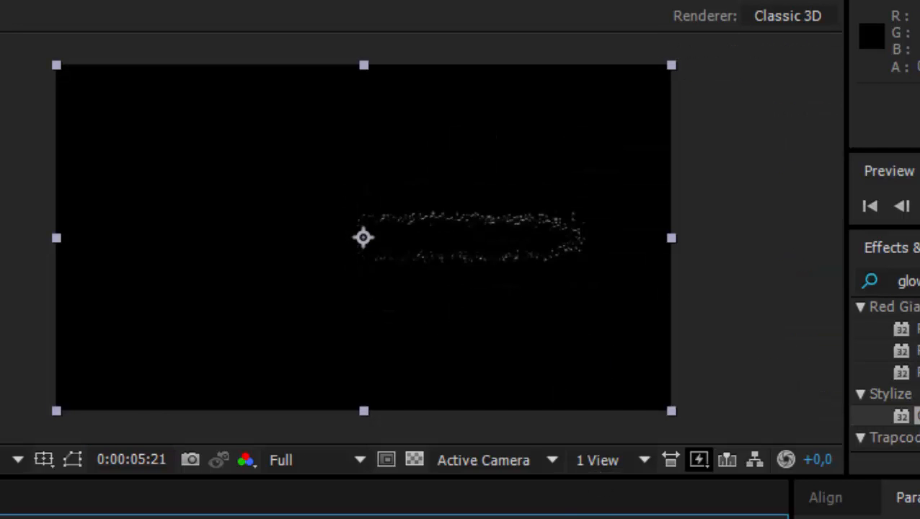
{"action": "left_click_drag", "start_coordinate": [546, 517], "coordinate": [126, 517]}
{"action": "left_click", "coordinate": [914, 207]}
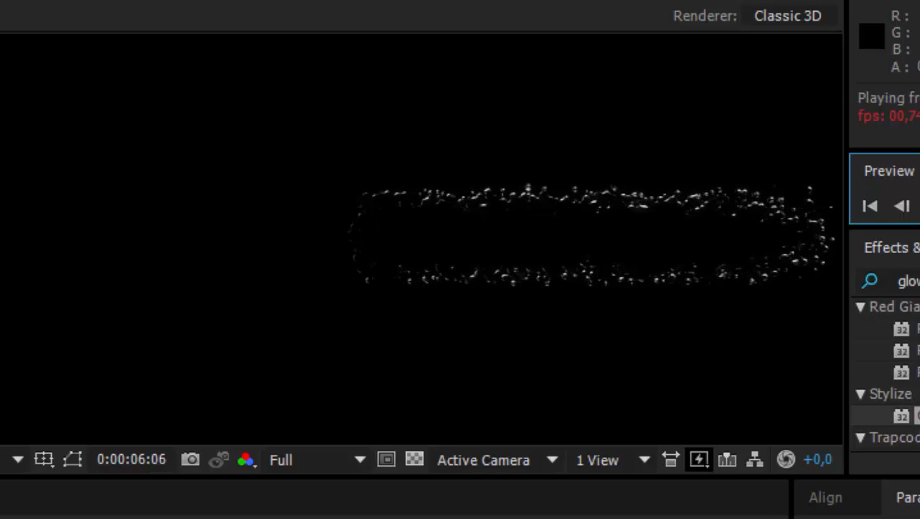
{"action": "key", "text": "space"}
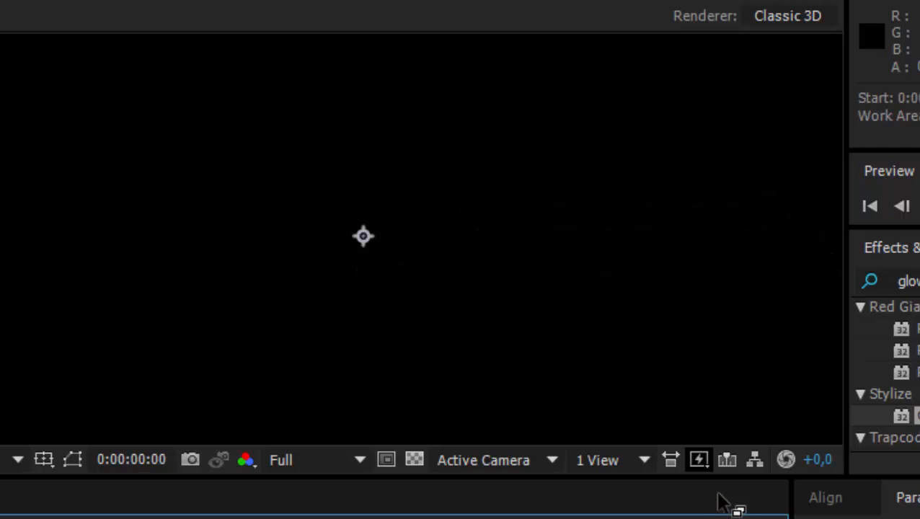
{"action": "key", "text": "space"}
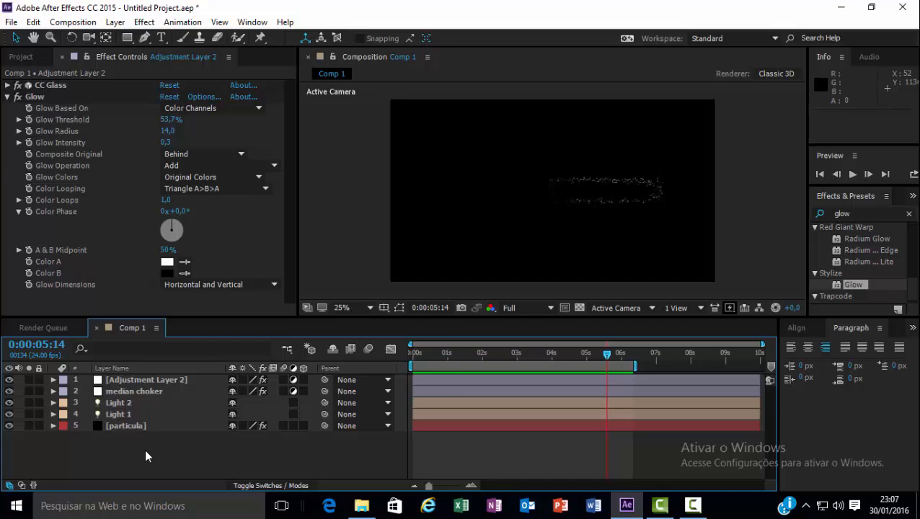
- Pre-compose all five layers into a new composition named "rastro de agua", moving all attributes into it
{"action": "left_click_drag", "start_coordinate": [144, 448], "coordinate": [164, 378]}
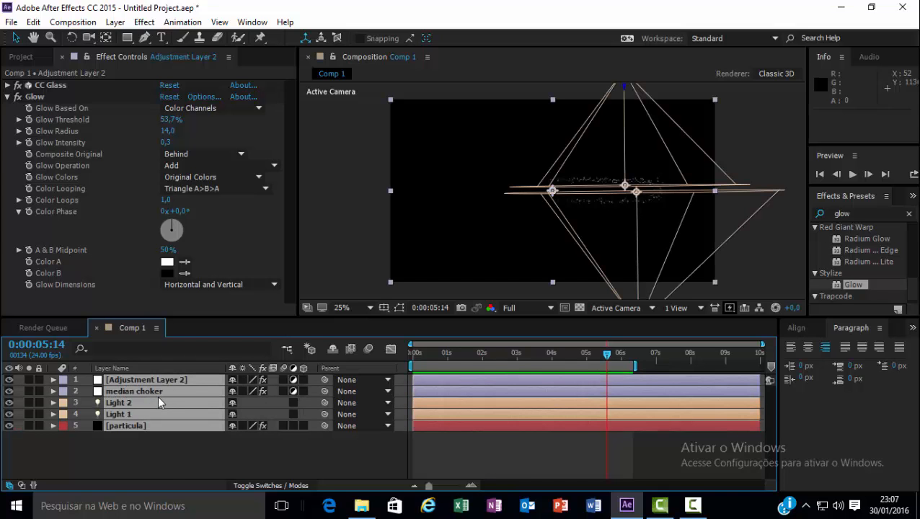
{"action": "left_click_drag", "start_coordinate": [142, 442], "coordinate": [162, 378]}
{"action": "right_click", "coordinate": [160, 393]}
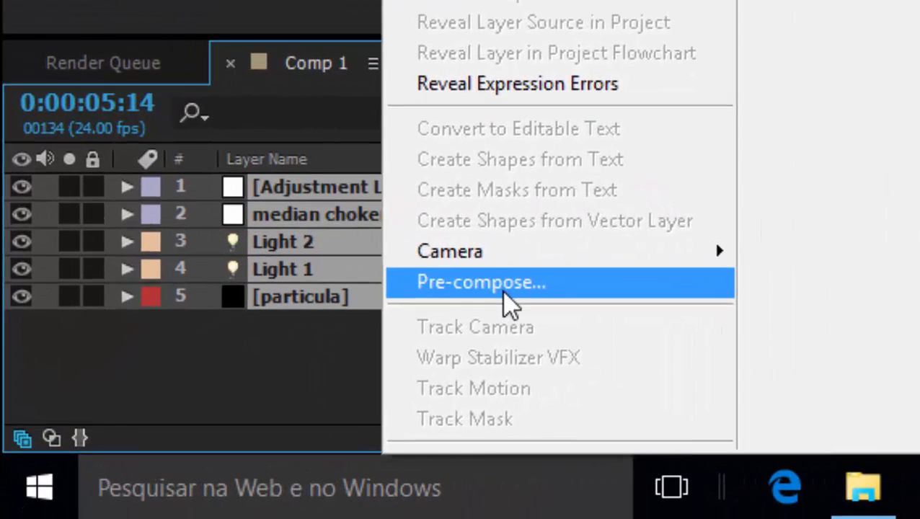
{"action": "left_click", "coordinate": [504, 285]}
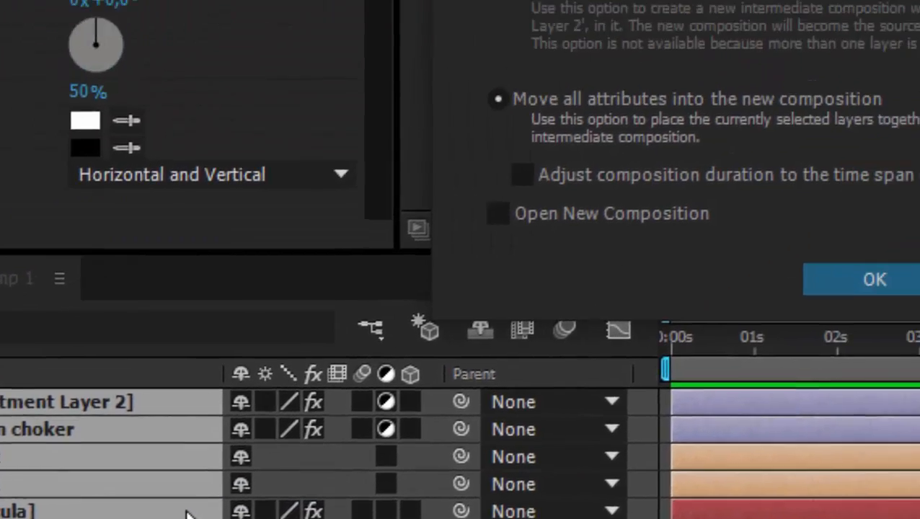
{"action": "type", "text": "rast"}
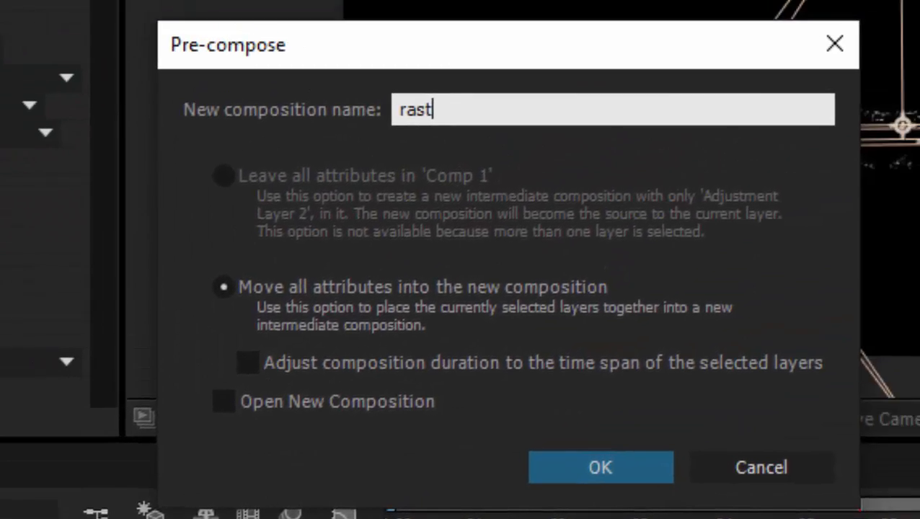
{"action": "type", "text": "ro de agua"}
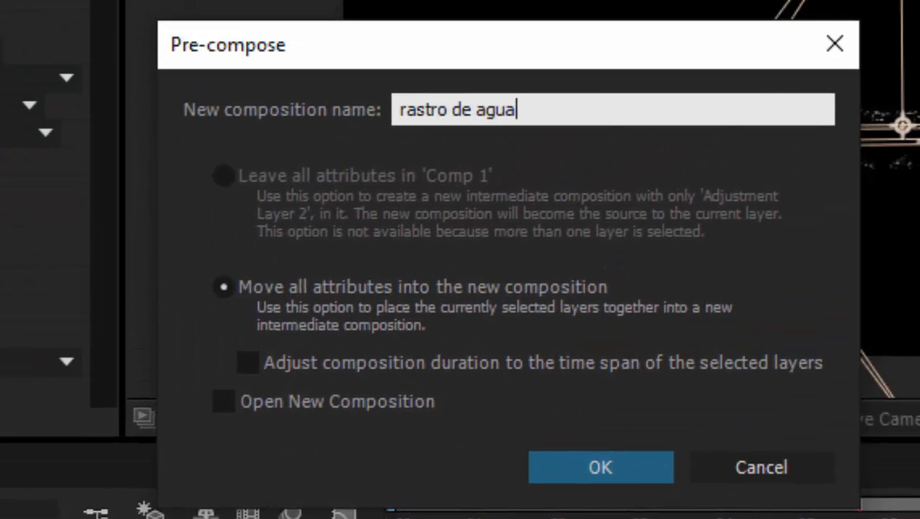
{"action": "key", "text": "Return"}
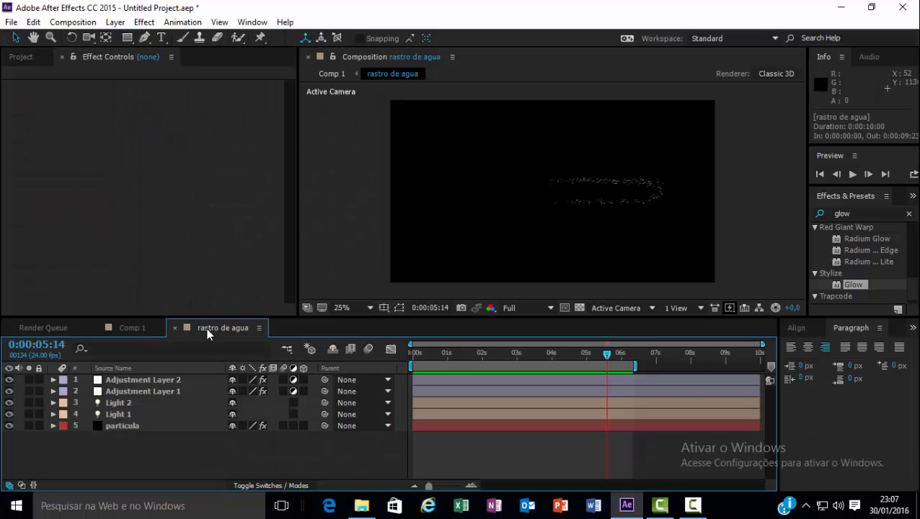
- Add a 1920 × 1080 px deep blue solid to Comp 1, place it beneath the rastro de agua layer, and check the trail against it
{"action": "left_click", "coordinate": [142, 329]}
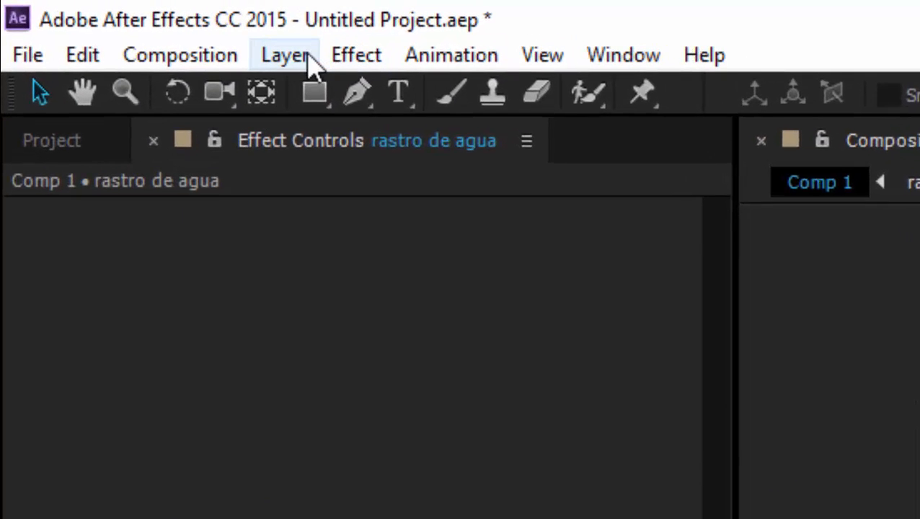
{"action": "left_click", "coordinate": [117, 23]}
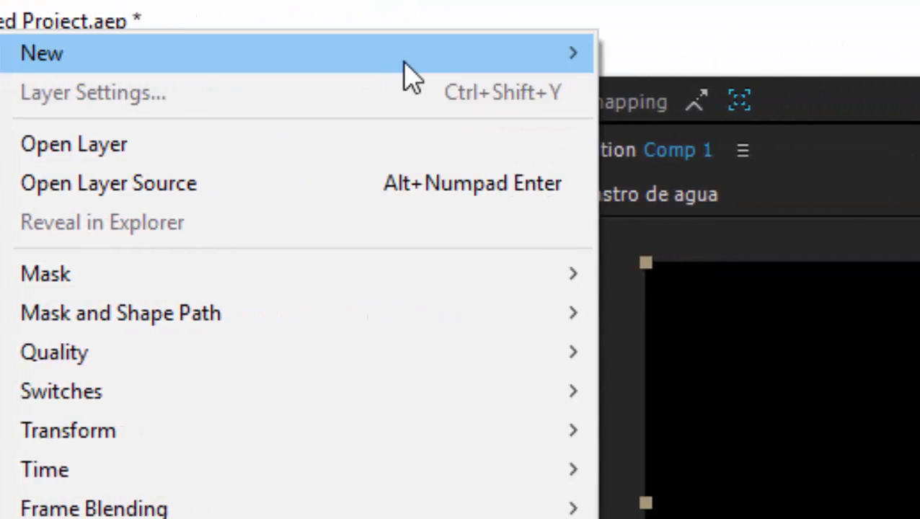
{"action": "mouse_move", "coordinate": [912, 56]}
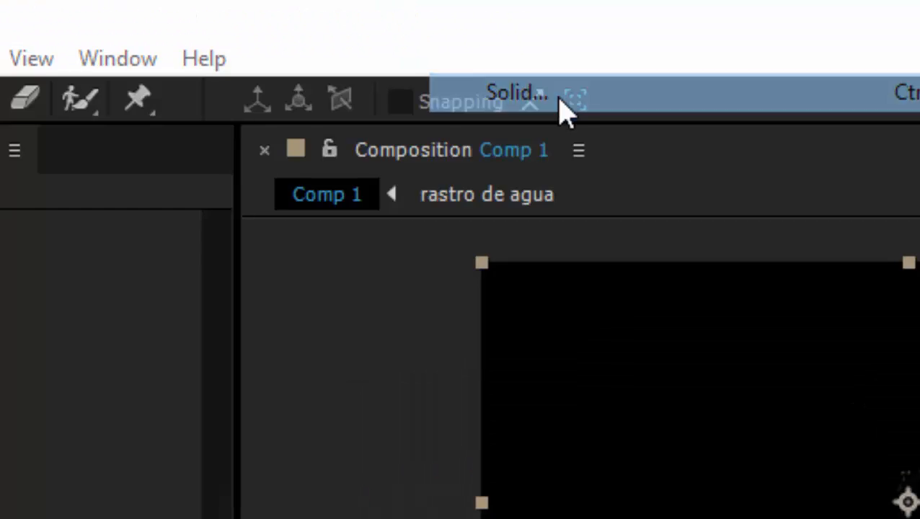
{"action": "left_click", "coordinate": [566, 101]}
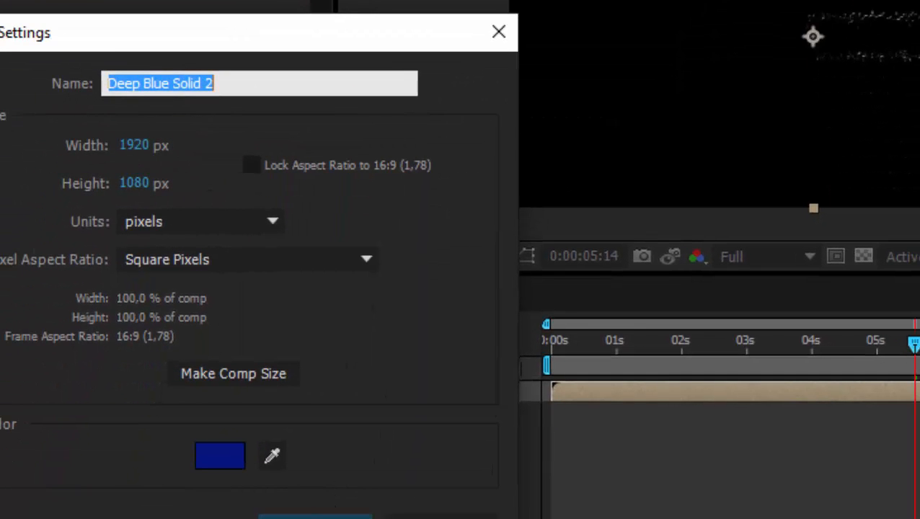
{"action": "key", "text": "Return"}
{"action": "left_click_drag", "start_coordinate": [152, 390], "coordinate": [137, 478]}
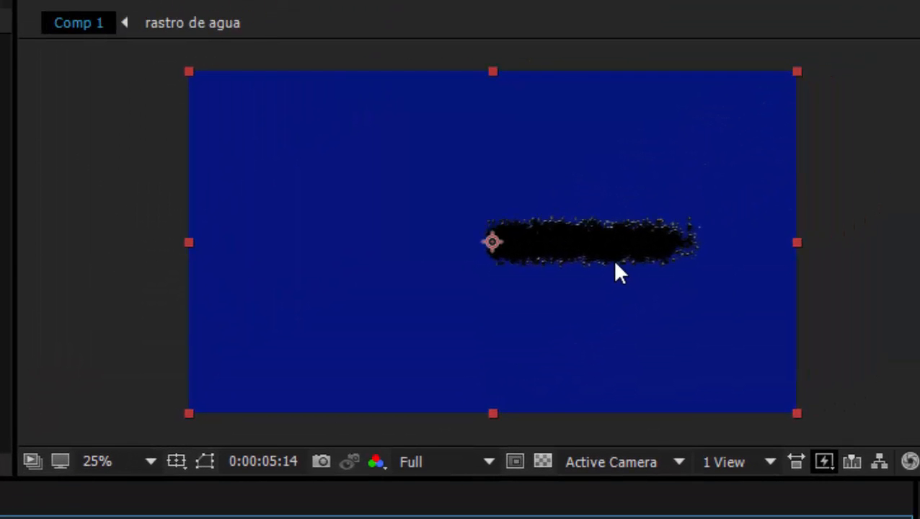
{"action": "key", "text": "period"}
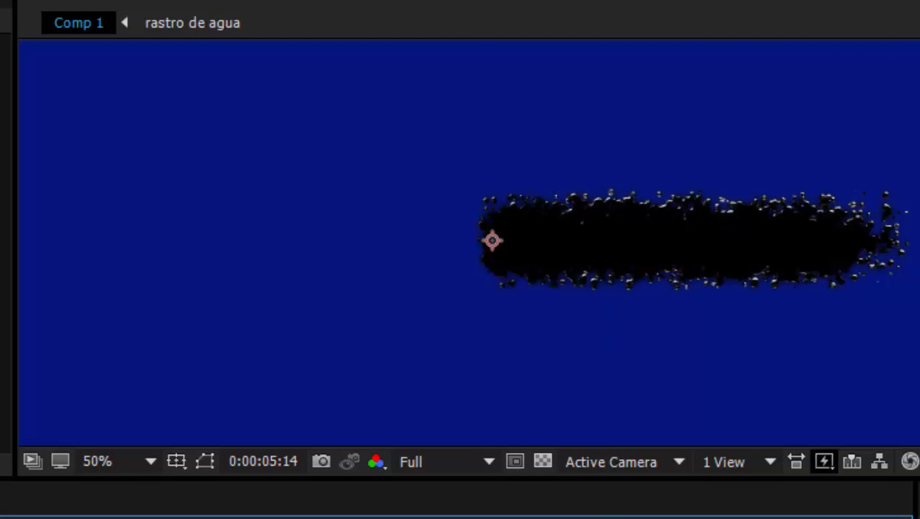
{"action": "mouse_move", "coordinate": [887, 518]}
{"action": "left_mouse_down"}
{"action": "mouse_move", "coordinate": [336, 518]}
{"action": "mouse_move", "coordinate": [894, 518]}
{"action": "left_mouse_up"}
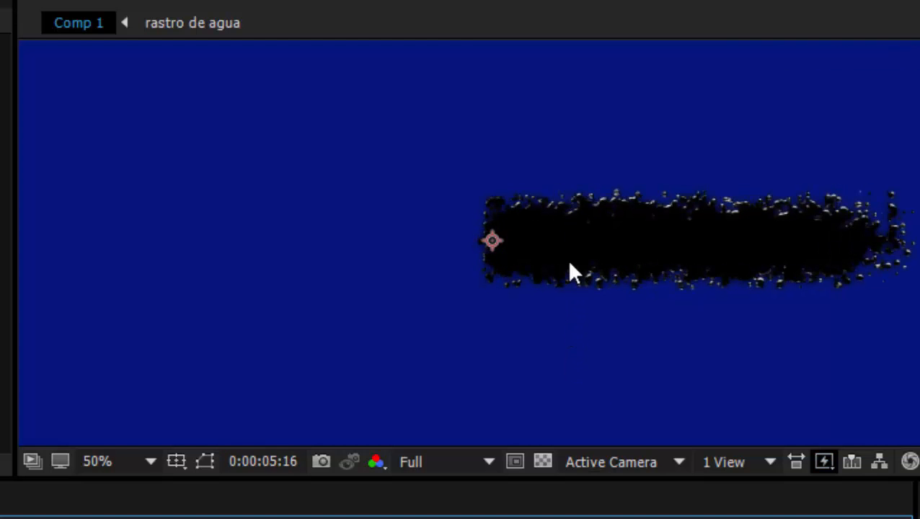
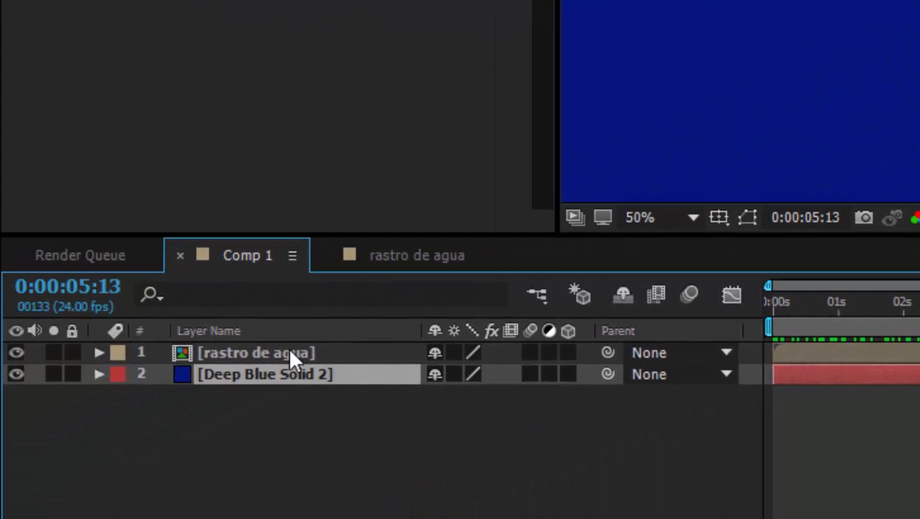
- Open the rastro de agua precomposition and review the effects on its two adjustment layers
{"action": "left_click", "coordinate": [290, 353]}
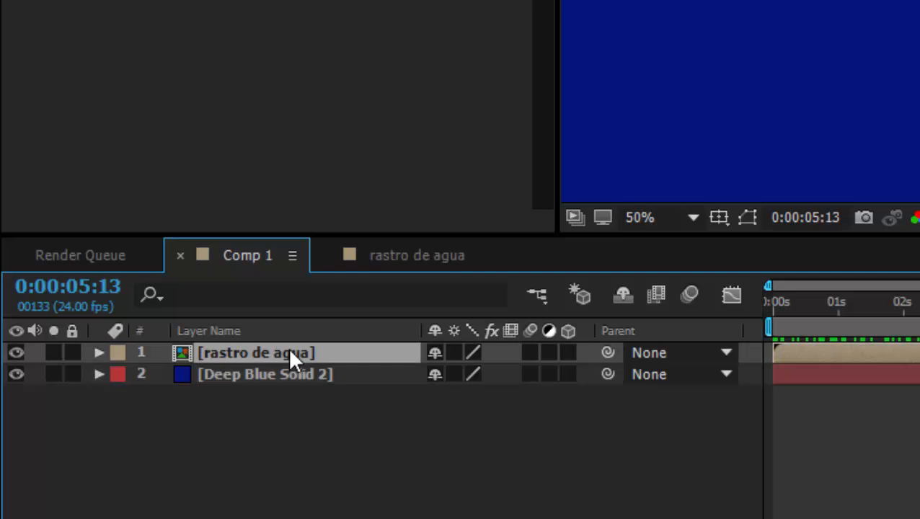
{"action": "double_click", "coordinate": [290, 352]}
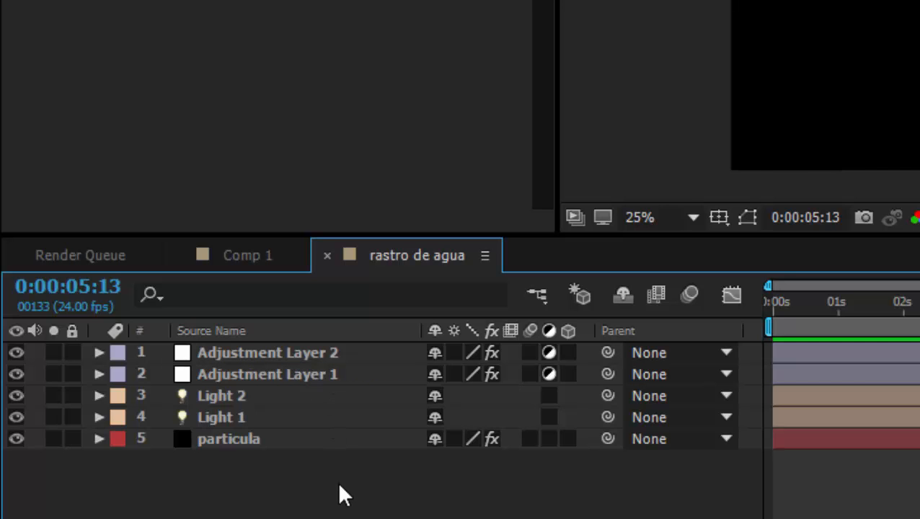
{"action": "left_click", "coordinate": [315, 373]}
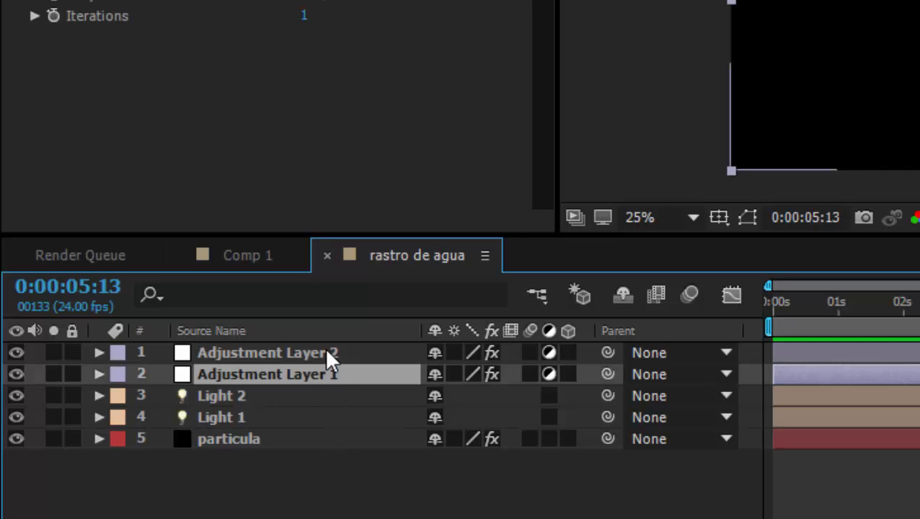
{"action": "left_click", "coordinate": [325, 348]}
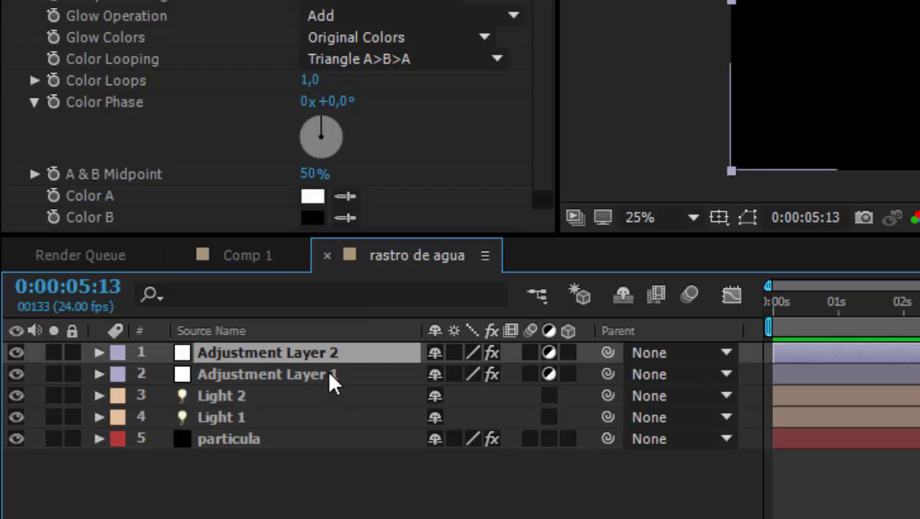
{"action": "left_click", "coordinate": [328, 375]}
{"action": "left_click", "coordinate": [329, 354]}
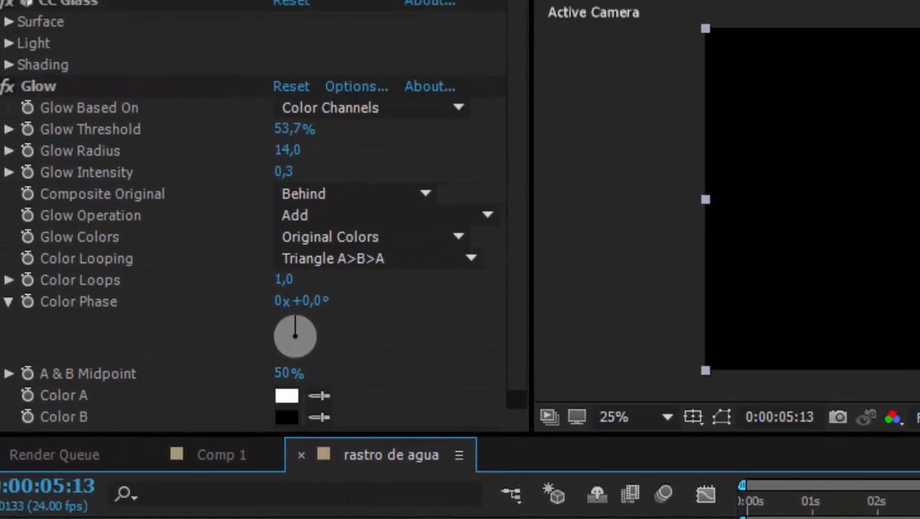
- Add a Point light with no falloff to the rastro de agua composition and check how it lights the trail
{"action": "left_click", "coordinate": [164, 96]}
{"action": "mouse_move", "coordinate": [509, 117]}
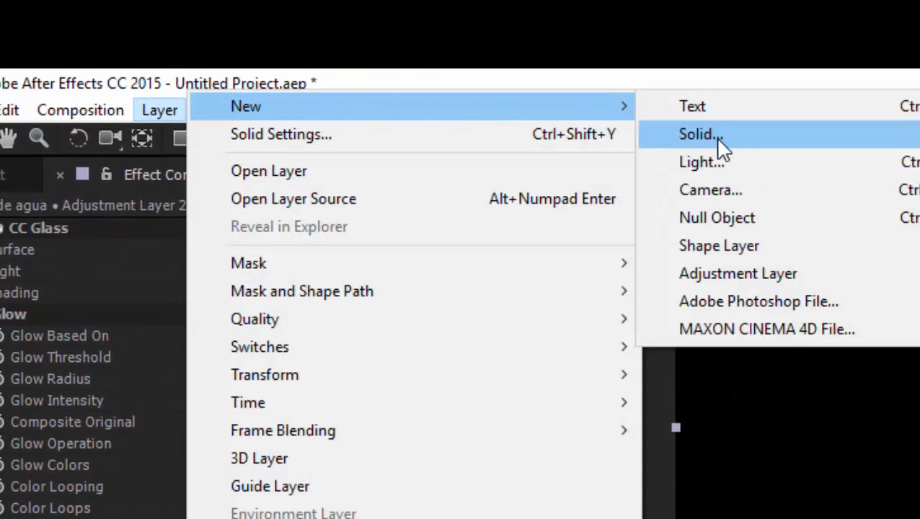
{"action": "left_click", "coordinate": [727, 160]}
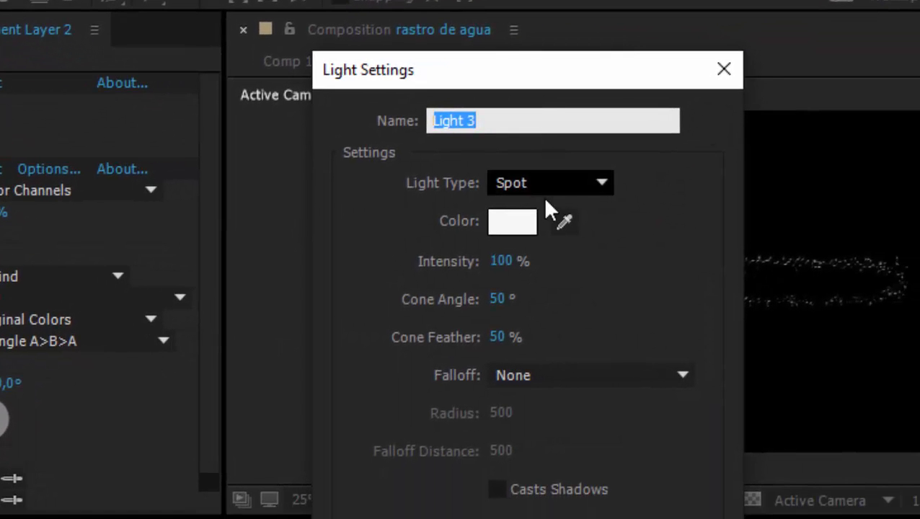
{"action": "left_click", "coordinate": [638, 203]}
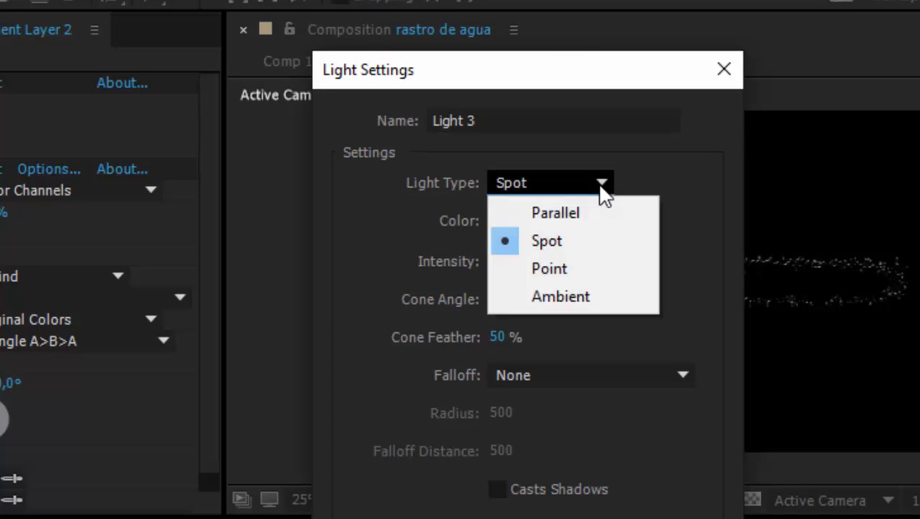
{"action": "left_click", "coordinate": [584, 267]}
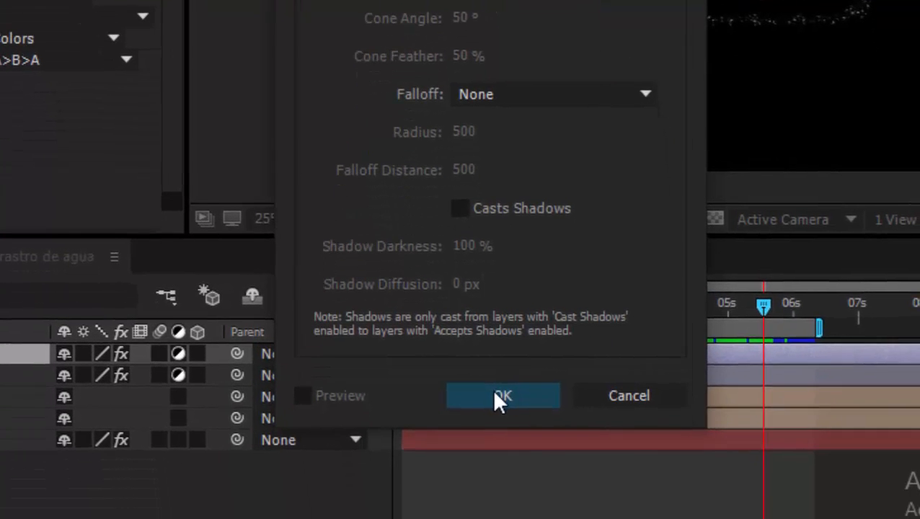
{"action": "left_click", "coordinate": [492, 394]}
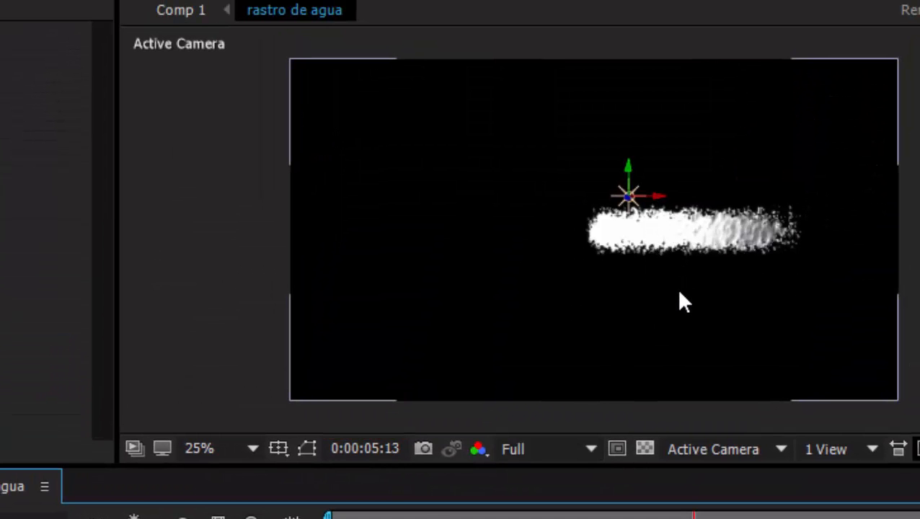
{"action": "key", "text": "slash"}
{"action": "key", "text": "comma"}
{"action": "key", "text": "comma"}
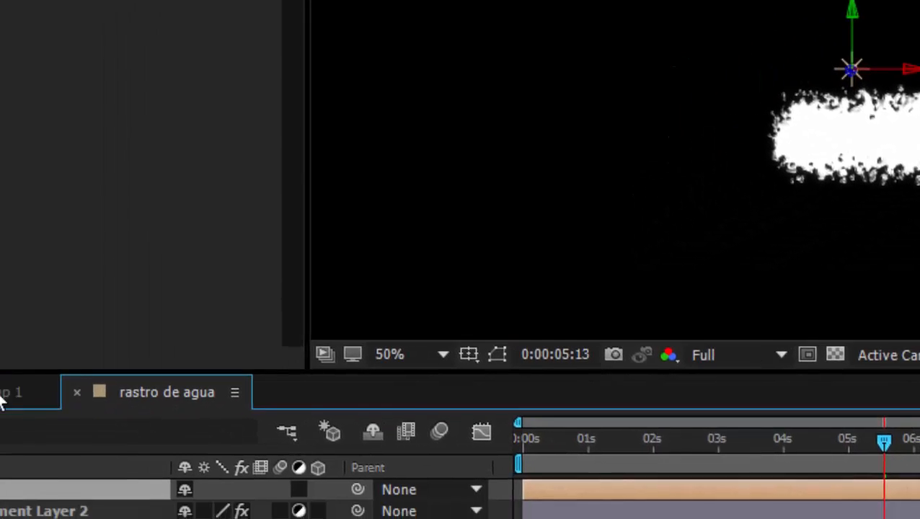
- Return to Comp 1, move the current time to 0:00:01:00 and set the preview resolution to Third
{"action": "left_click", "coordinate": [185, 300]}
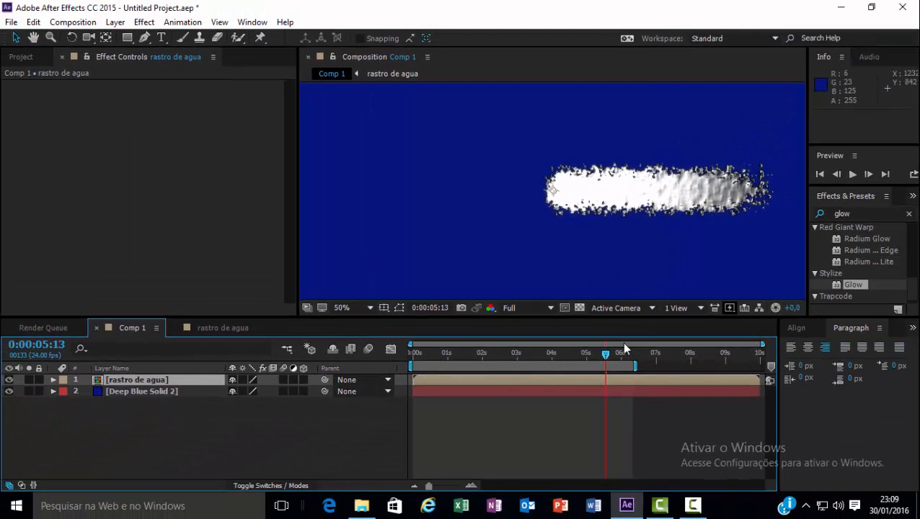
{"action": "left_click_drag", "start_coordinate": [605, 355], "coordinate": [446, 365]}
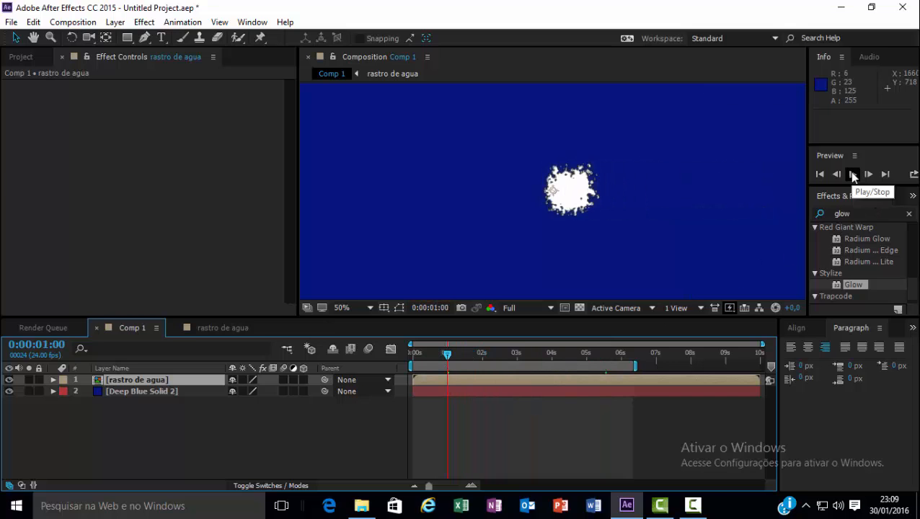
{"action": "left_click", "coordinate": [550, 307]}
{"action": "left_click", "coordinate": [547, 373]}
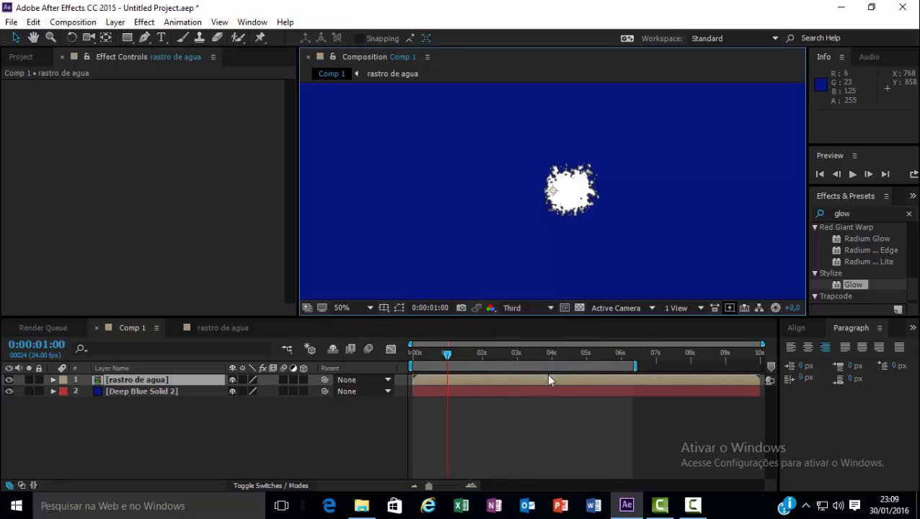
- Preview the trail in Comp 1, move the current time to 0:00:05:08 and set the preview resolution to Full
{"action": "key", "text": "space"}
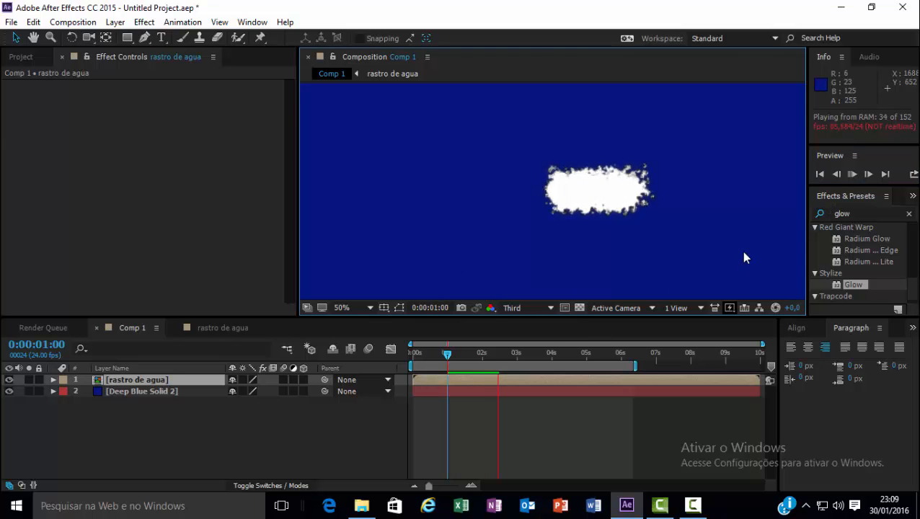
{"action": "key", "text": "space"}
{"action": "left_click_drag", "start_coordinate": [447, 354], "coordinate": [598, 352]}
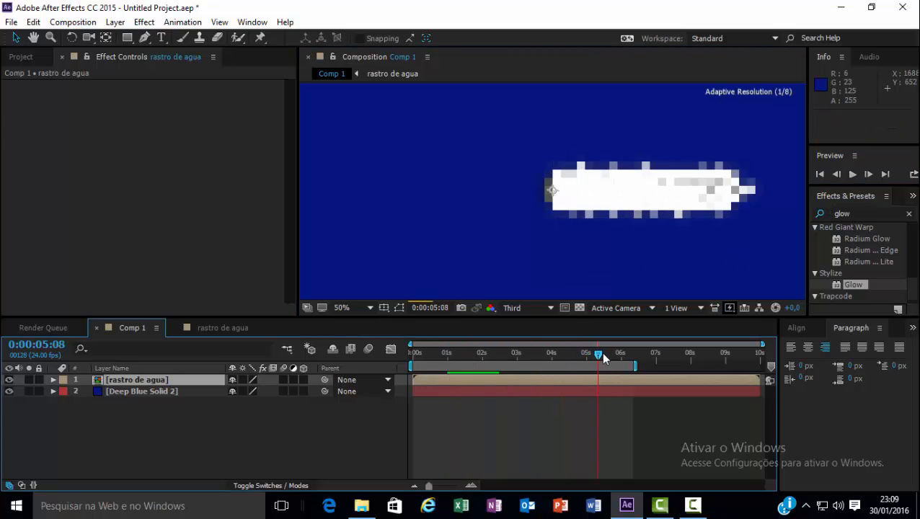
{"action": "left_click", "coordinate": [551, 308]}
{"action": "left_click", "coordinate": [546, 342]}
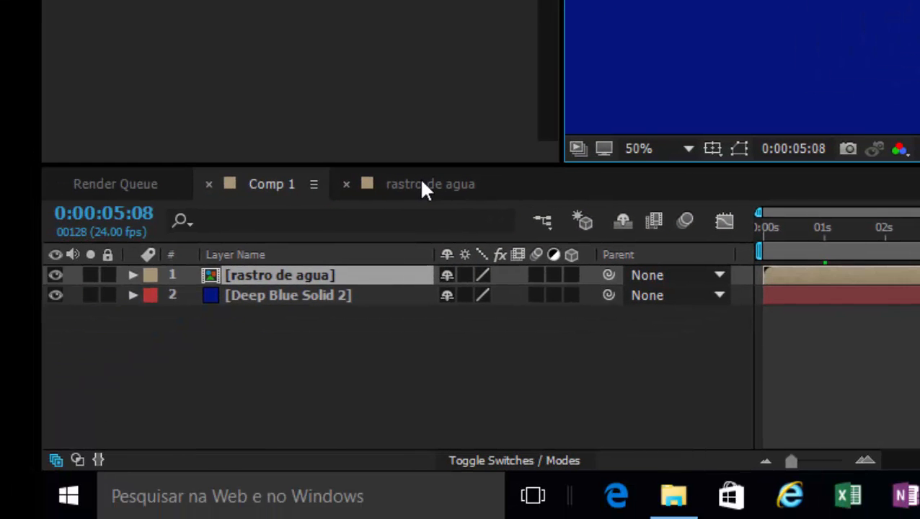
- Move Light 3 in the rastro de agua composition farther left, well outside the frame, and check the trail in Comp 1
{"action": "left_click", "coordinate": [420, 183]}
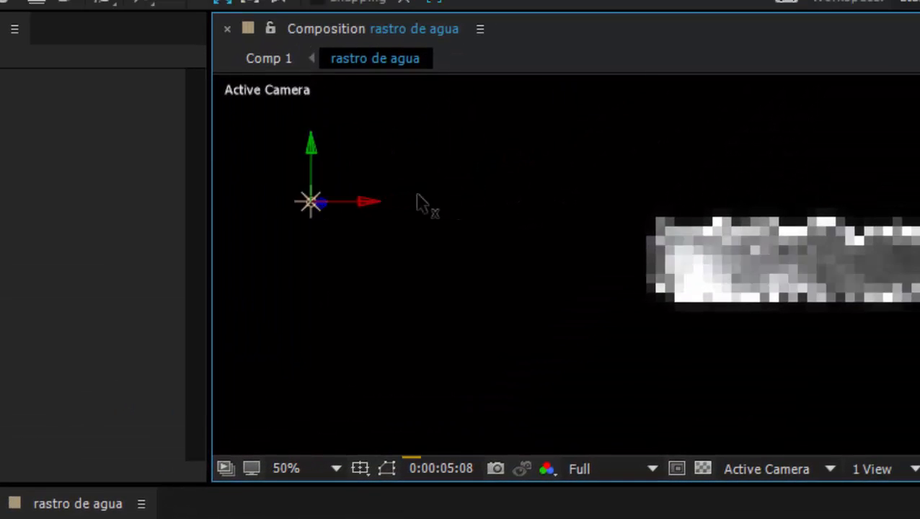
{"action": "scroll", "coordinate": [517, 254], "scroll_direction": "down", "scroll_amount": 4}
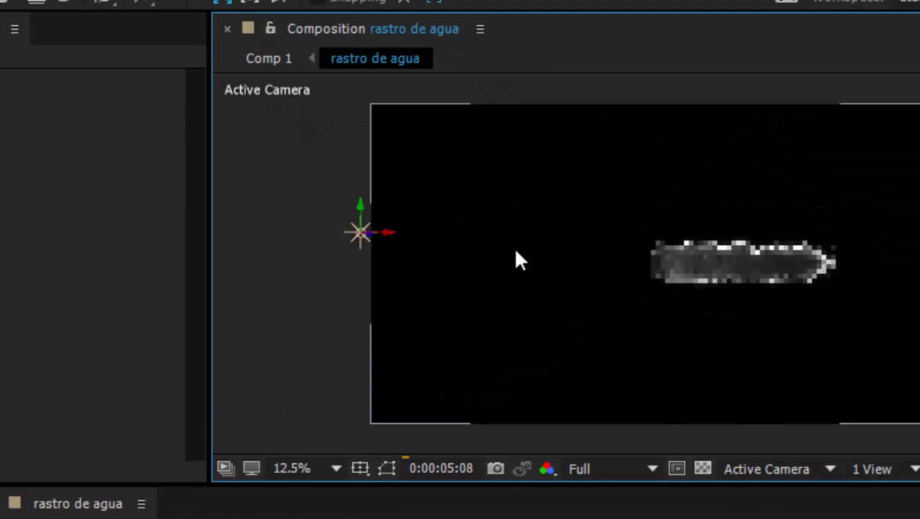
{"action": "scroll", "coordinate": [517, 258], "scroll_direction": "down", "scroll_amount": 2}
{"action": "left_click_drag", "start_coordinate": [525, 249], "coordinate": [468, 239]}
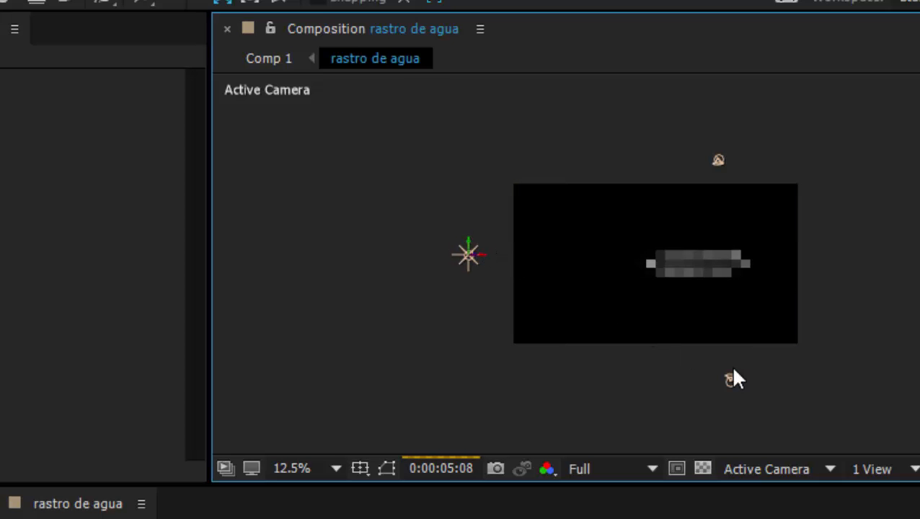
{"action": "scroll", "coordinate": [693, 368], "scroll_direction": "up", "scroll_amount": 1}
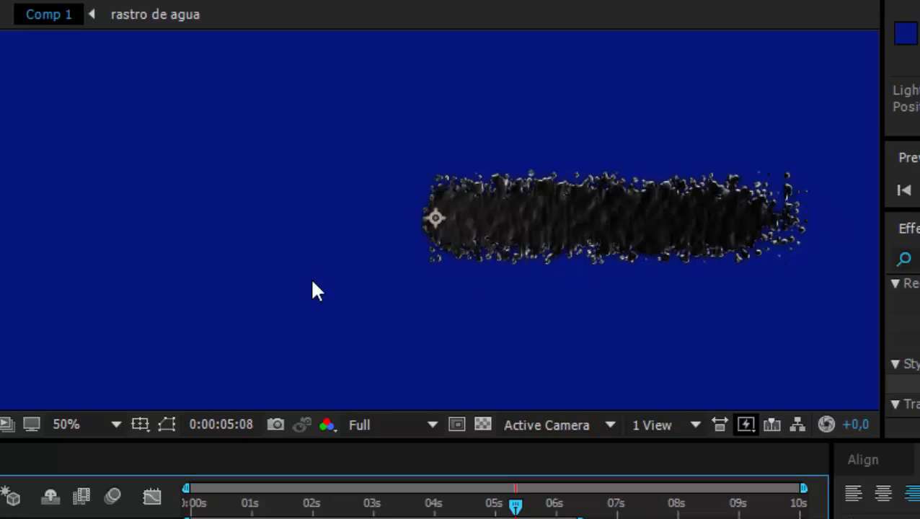
{"action": "key", "text": "comma"}
{"action": "key", "text": "comma"}
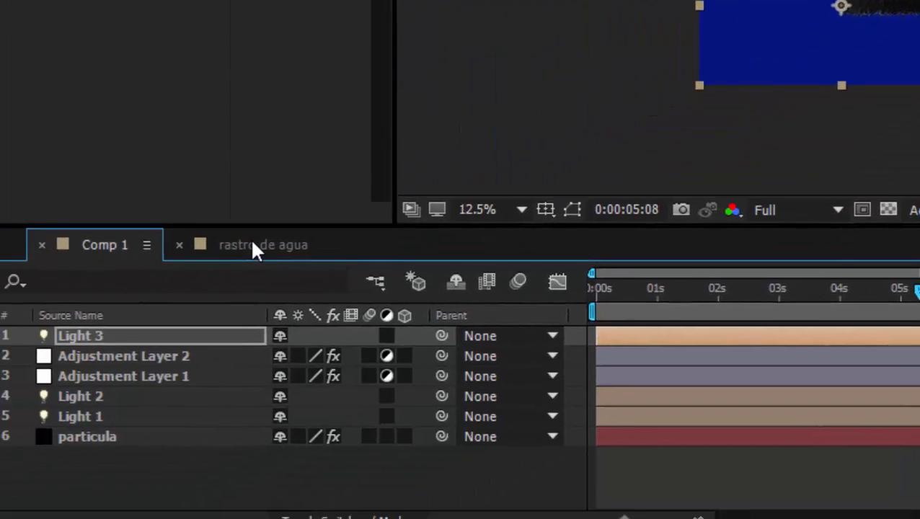
- Duplicate Light 3 in the rastro de agua composition and place the copy outside the frame's right edge
{"action": "left_click", "coordinate": [20, 366]}
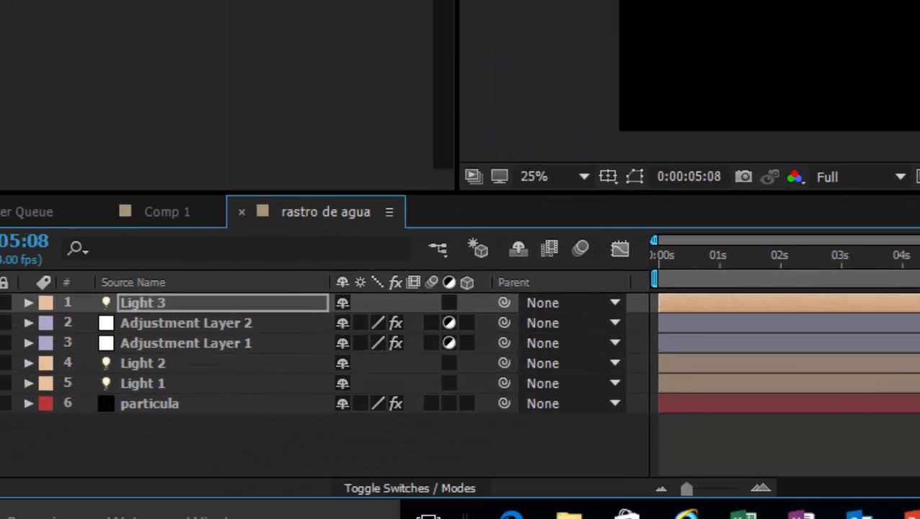
{"action": "left_click", "coordinate": [226, 305]}
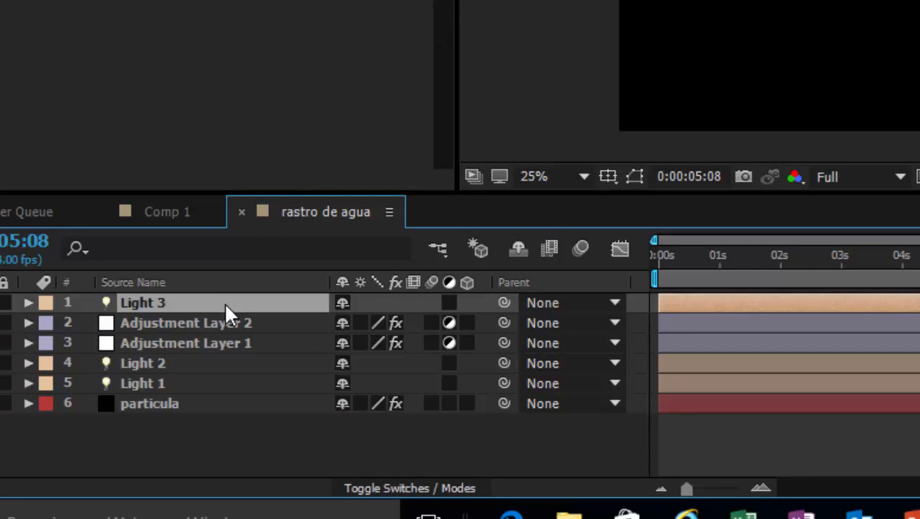
{"action": "key", "text": "ctrl+d"}
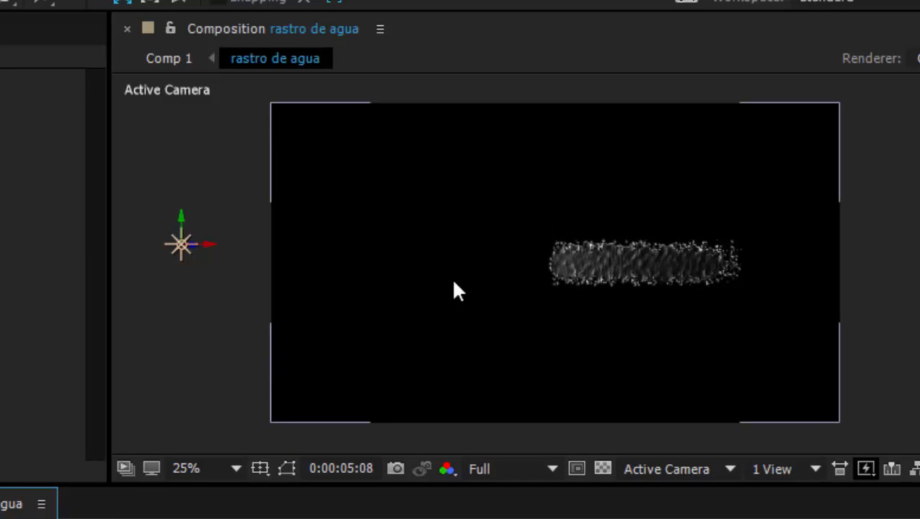
{"action": "left_click_drag", "start_coordinate": [212, 244], "coordinate": [801, 292]}
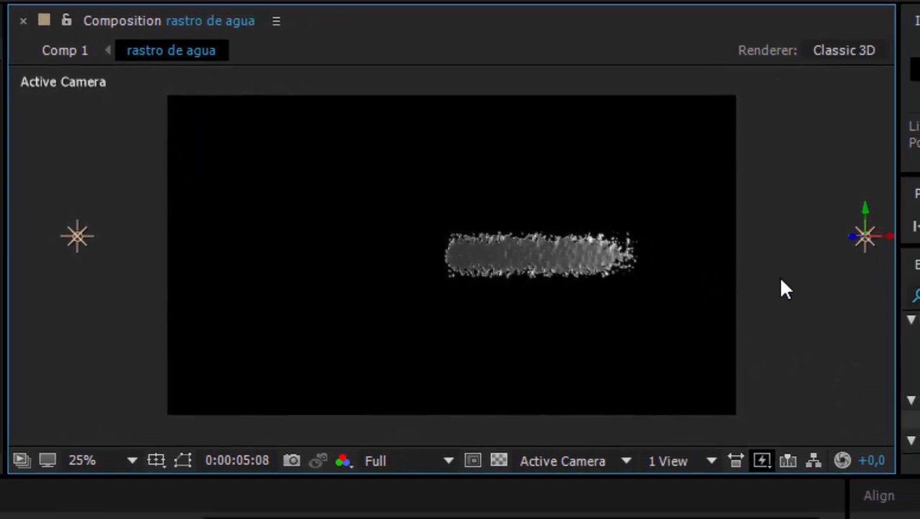
{"action": "key", "text": "comma"}
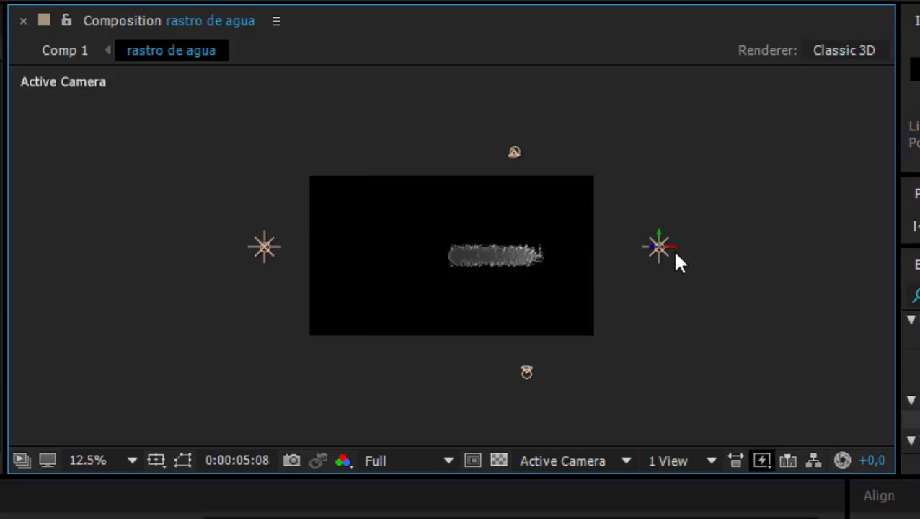
{"action": "left_click_drag", "start_coordinate": [675, 254], "coordinate": [725, 256]}
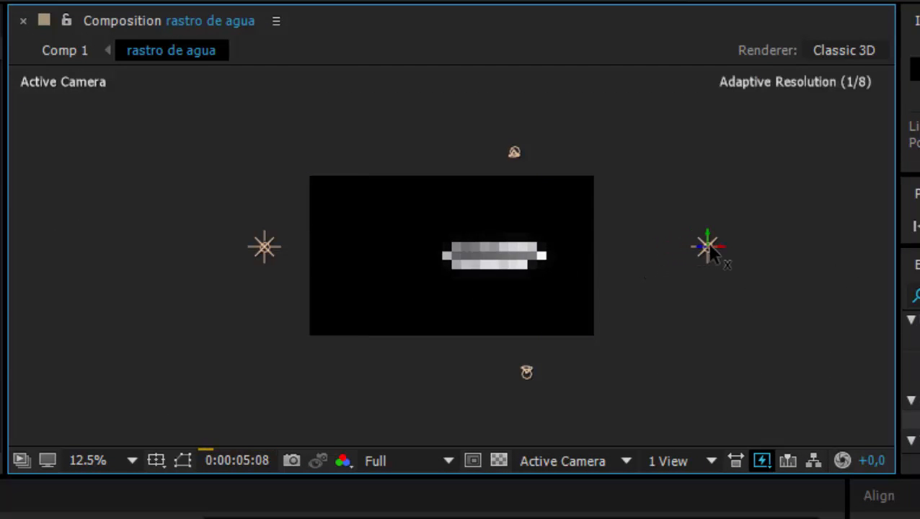
- Move Light 3 slightly farther left of the frame and check the lit trail in Comp 1
{"action": "left_click", "coordinate": [274, 247]}
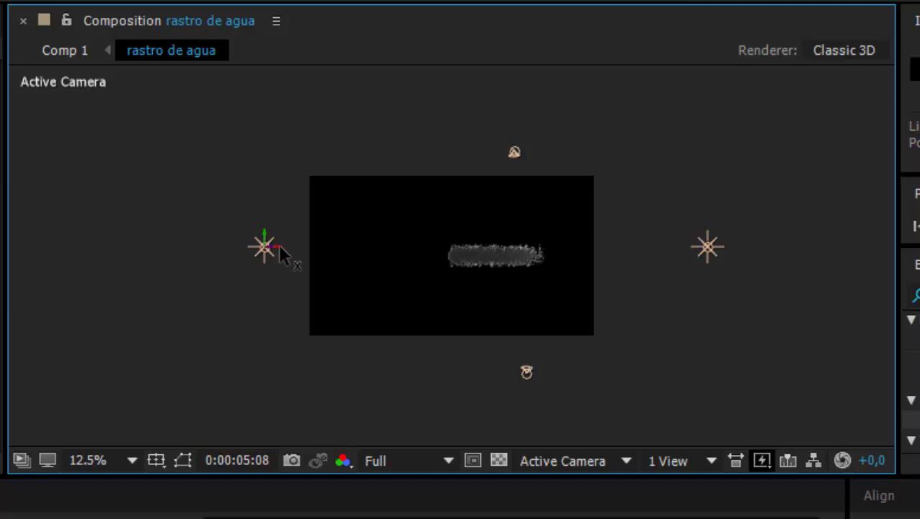
{"action": "left_click_drag", "start_coordinate": [282, 247], "coordinate": [256, 246]}
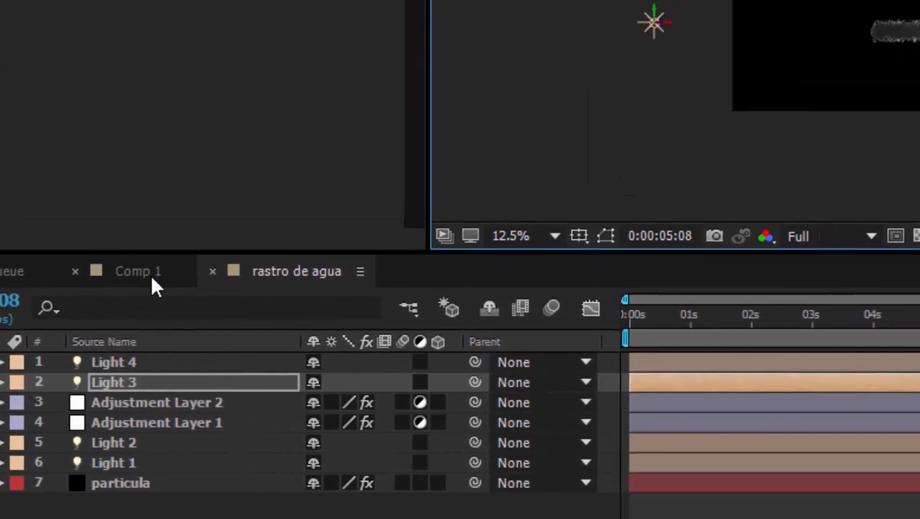
{"action": "left_click", "coordinate": [152, 280]}
{"action": "key", "text": "period"}
{"action": "key", "text": "period"}
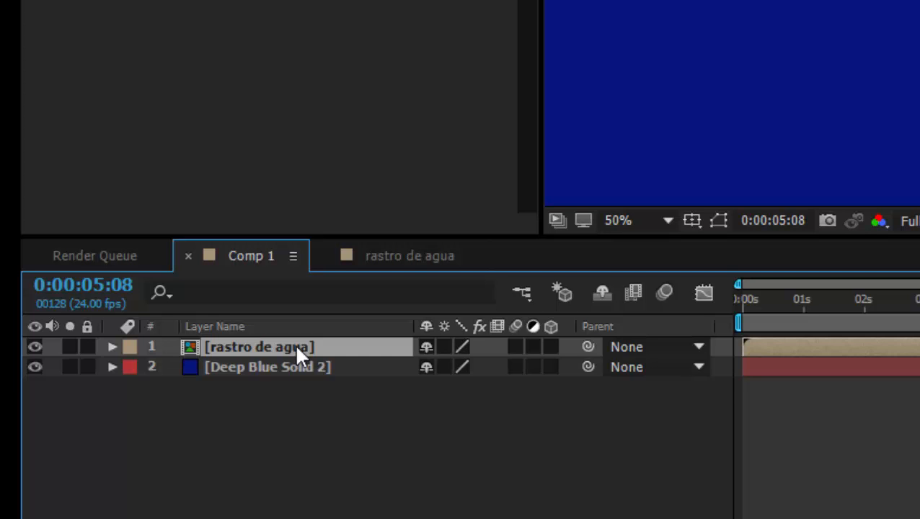
- Duplicate the rastro de agua layer in Comp 1 and set the lower copy's track matte to Luma Matte
{"action": "key", "text": "ctrl+d"}
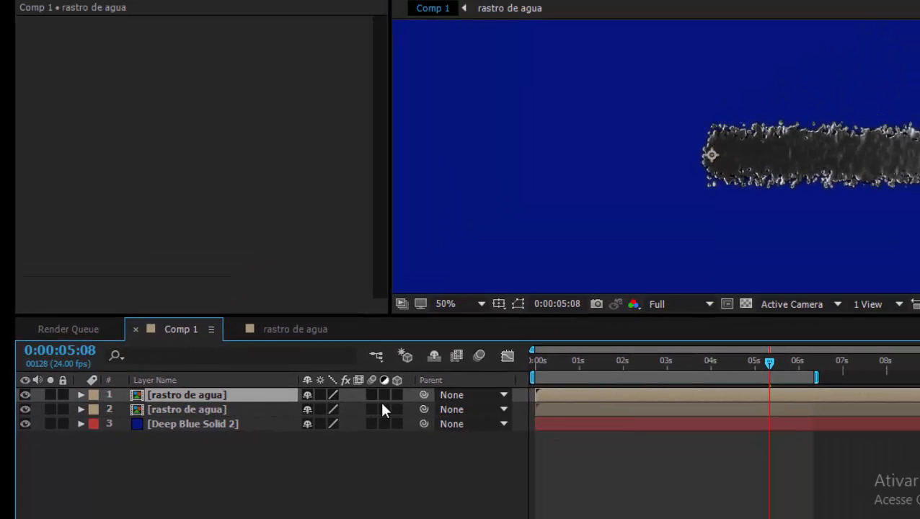
{"action": "key", "text": "F4"}
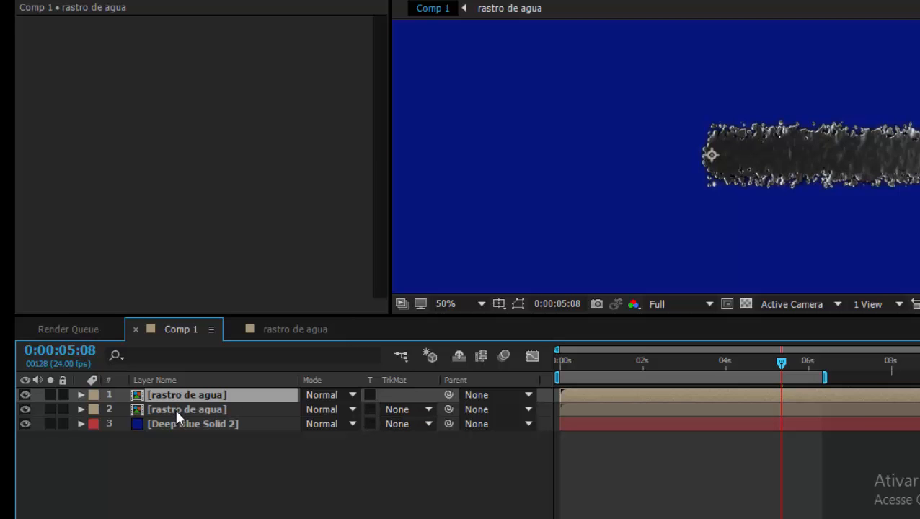
{"action": "left_click", "coordinate": [428, 408]}
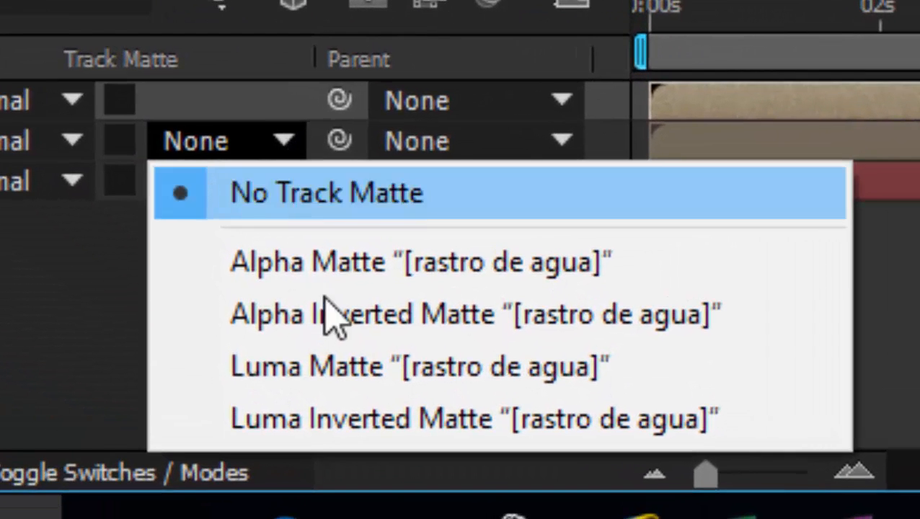
{"action": "left_click", "coordinate": [441, 370]}
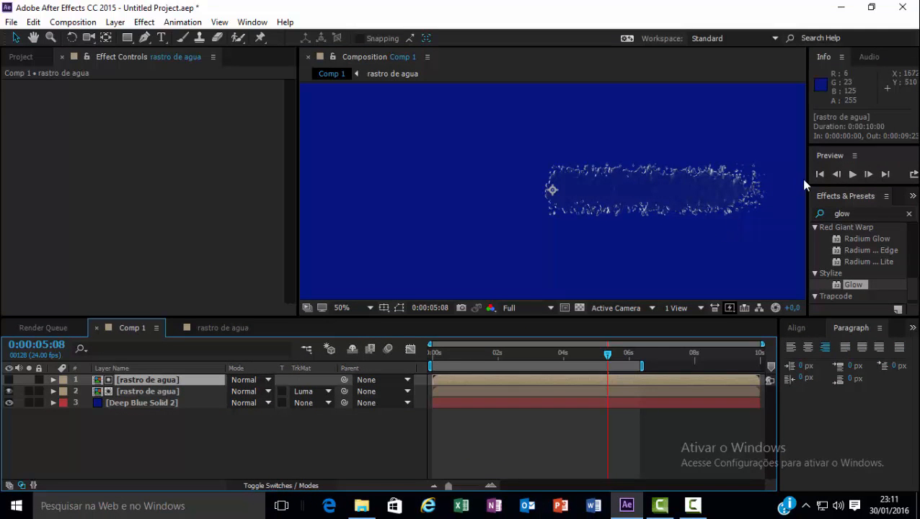
- Preview the luma-matted trail and move the current time to 0:00:05:01
{"action": "left_click", "coordinate": [851, 176]}
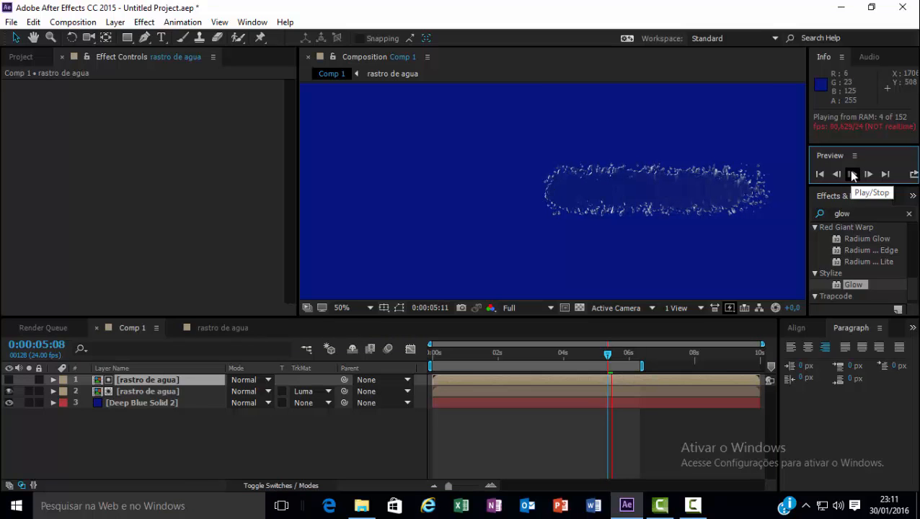
{"action": "left_click", "coordinate": [853, 176]}
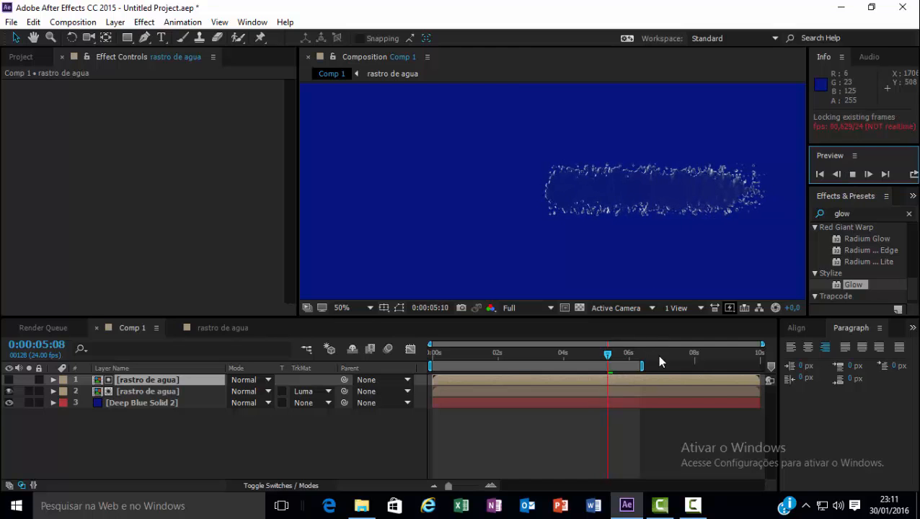
{"action": "left_click", "coordinate": [658, 354]}
{"action": "left_click", "coordinate": [598, 365]}
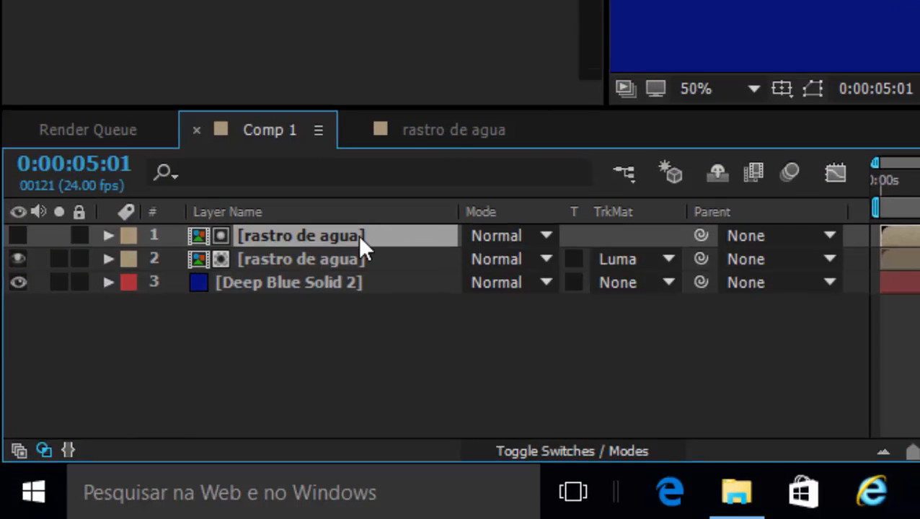
- Hide Light 4 and Light 3 in the rastro de agua composition and preview the trail in Comp 1 without them
{"action": "left_click", "coordinate": [435, 134]}
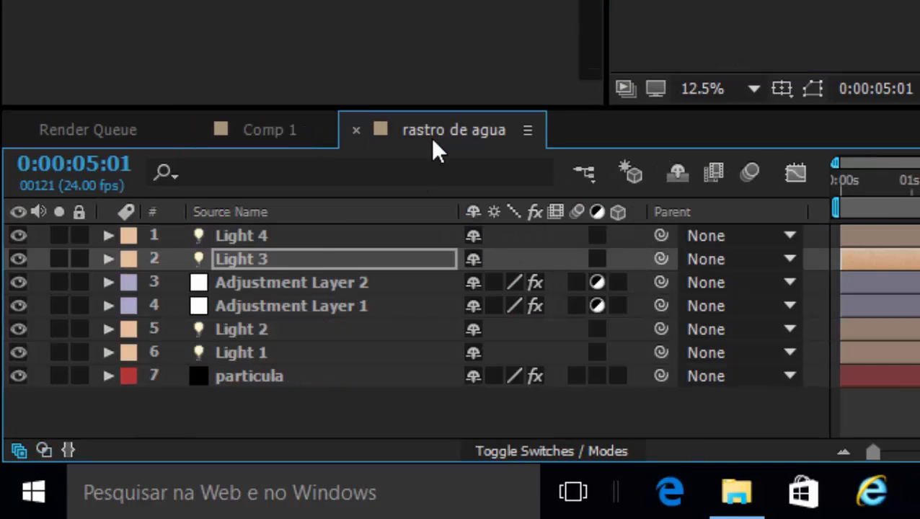
{"action": "left_click", "coordinate": [18, 235]}
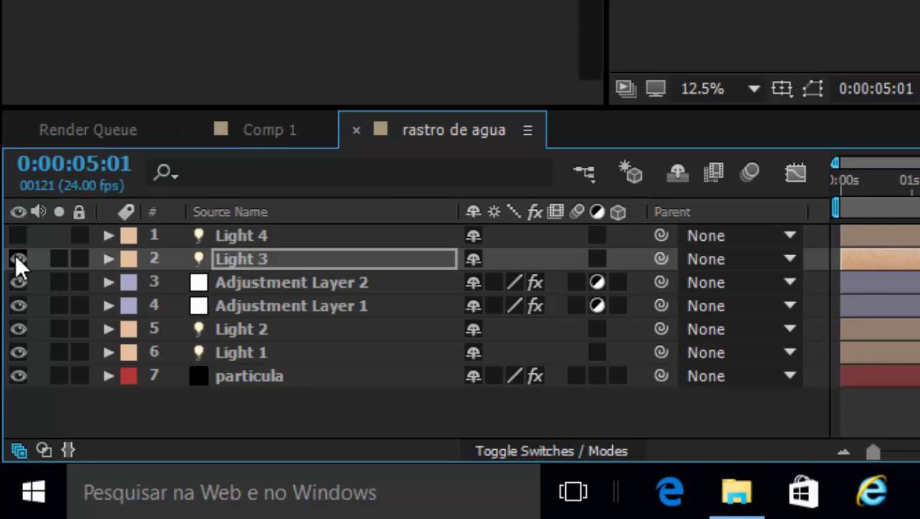
{"action": "left_click", "coordinate": [15, 254]}
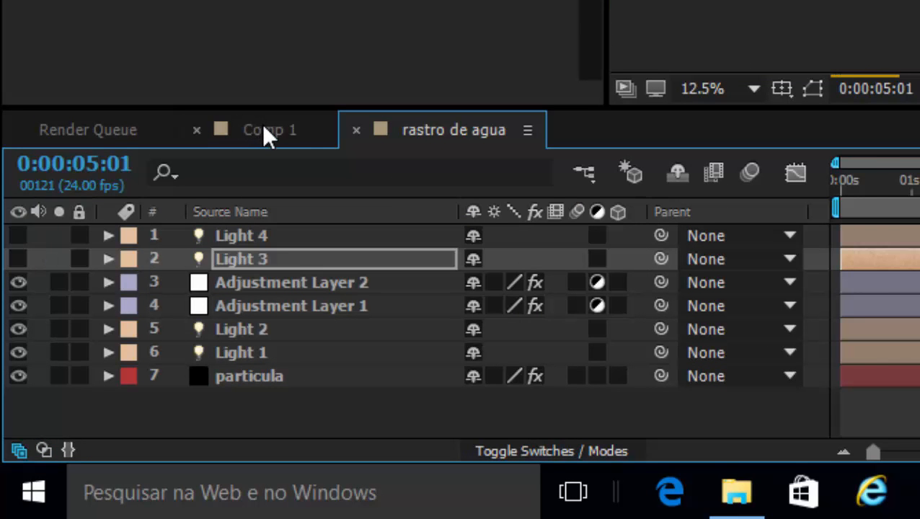
{"action": "left_click", "coordinate": [264, 132]}
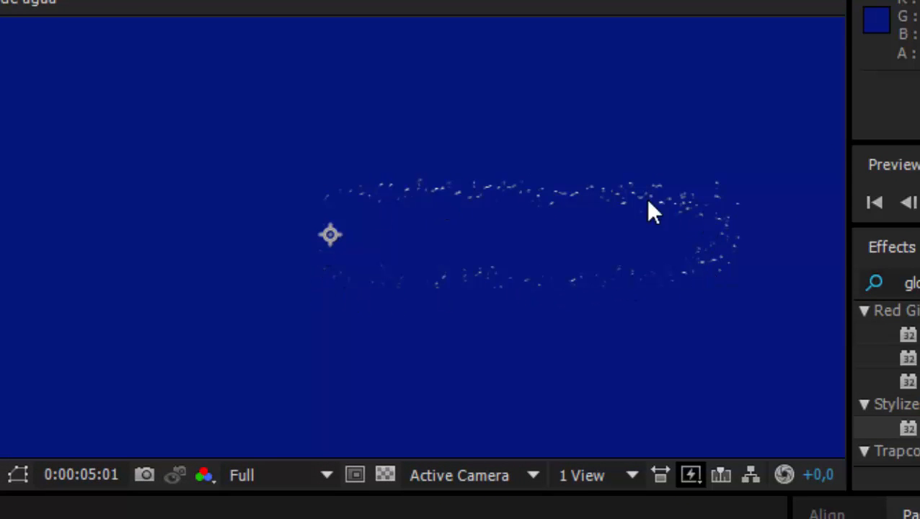
{"action": "left_click", "coordinate": [919, 202]}
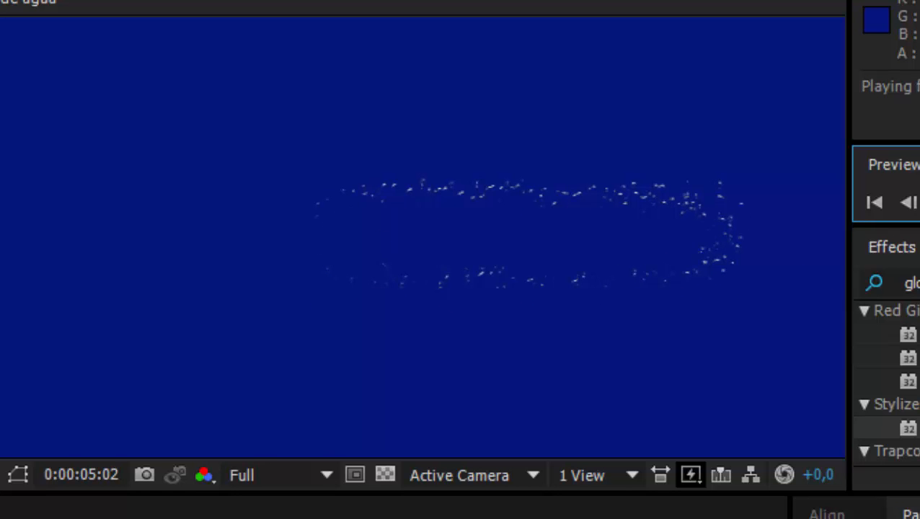
{"action": "key", "text": "space"}
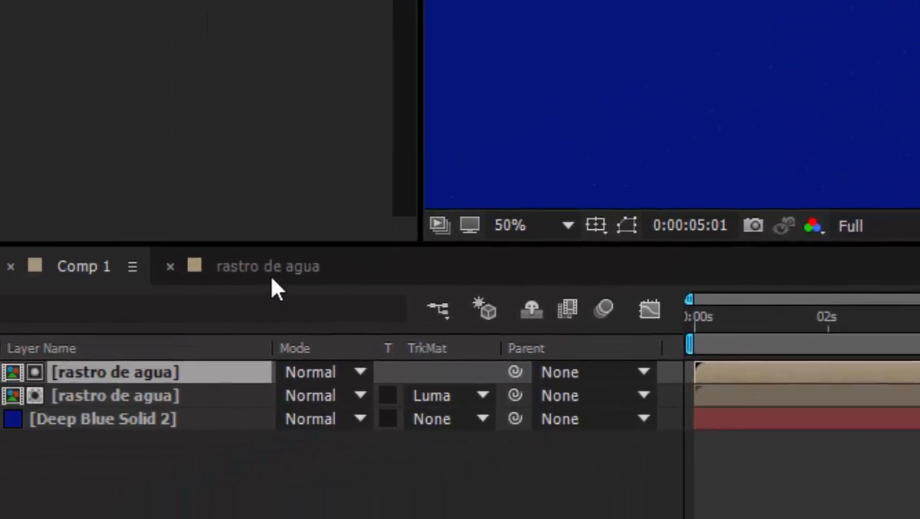
- Return to the rastro de agua composition and turn the visibility of Light 4 and Light 3 back on
{"action": "left_click", "coordinate": [268, 267]}
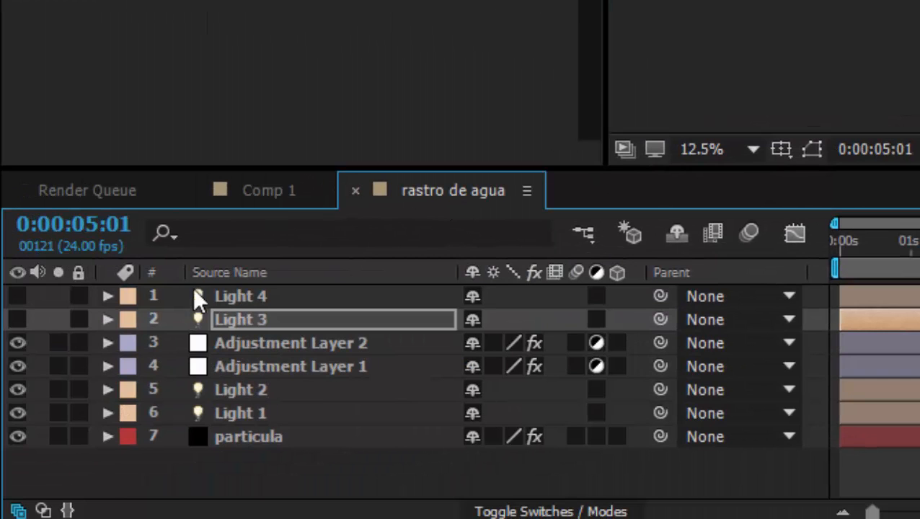
{"action": "left_click", "coordinate": [13, 293]}
{"action": "left_click", "coordinate": [16, 315]}
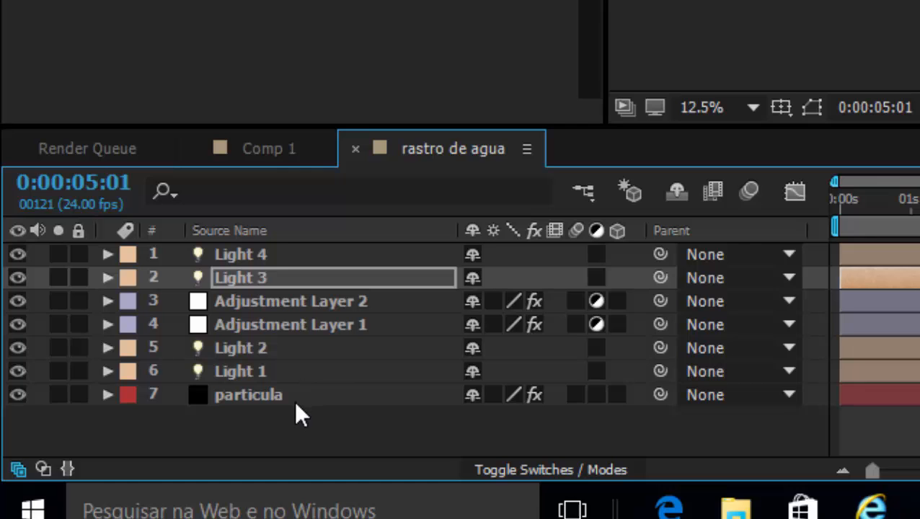
- Select the particula layer and expand the Emitter settings of its Particular effect
{"action": "left_click", "coordinate": [291, 397]}
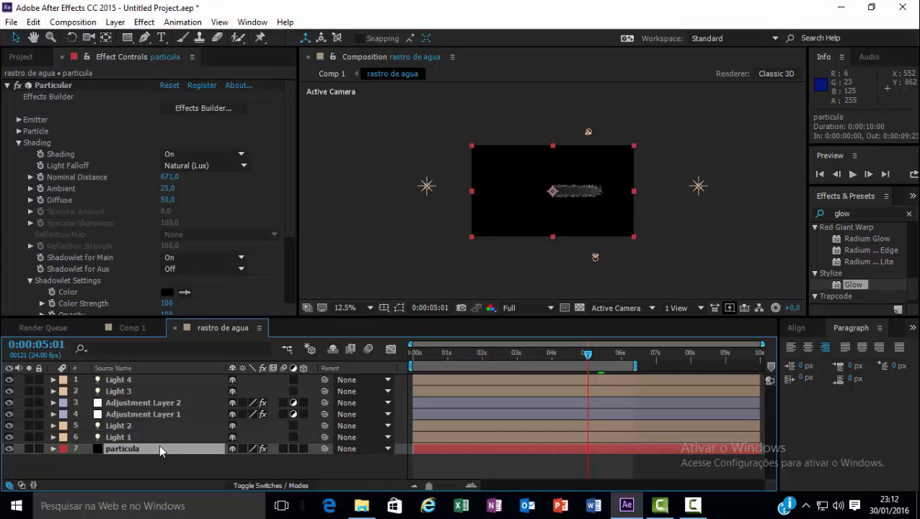
{"action": "left_click", "coordinate": [291, 168]}
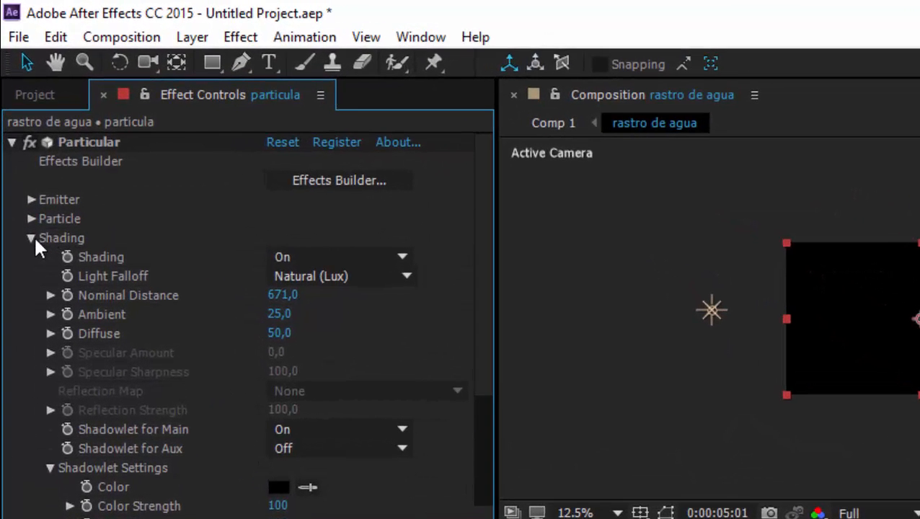
{"action": "left_click", "coordinate": [28, 207]}
{"action": "left_click", "coordinate": [31, 199]}
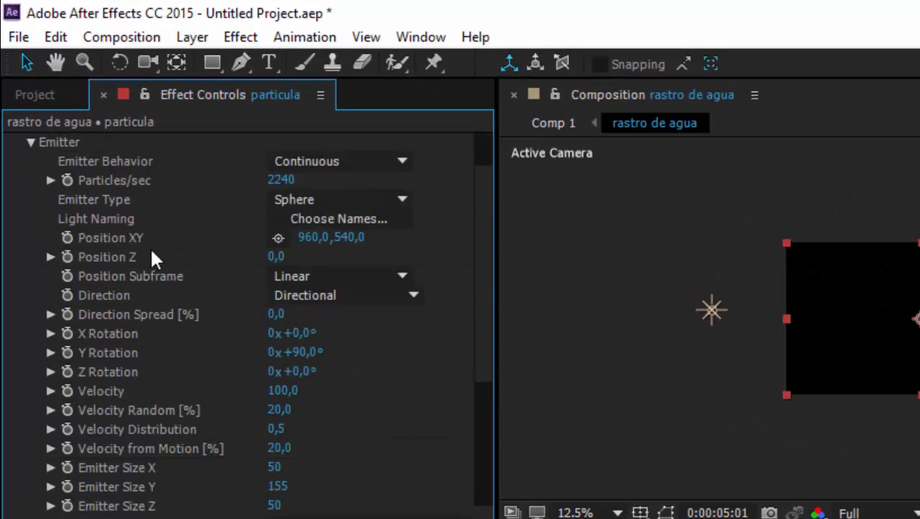
- Try to move the emitter across the frame by placing Position XY at 2120, 528 at 0:00:00:00 and -528, 576 at 0:00:05:00
{"action": "left_click", "coordinate": [279, 239]}
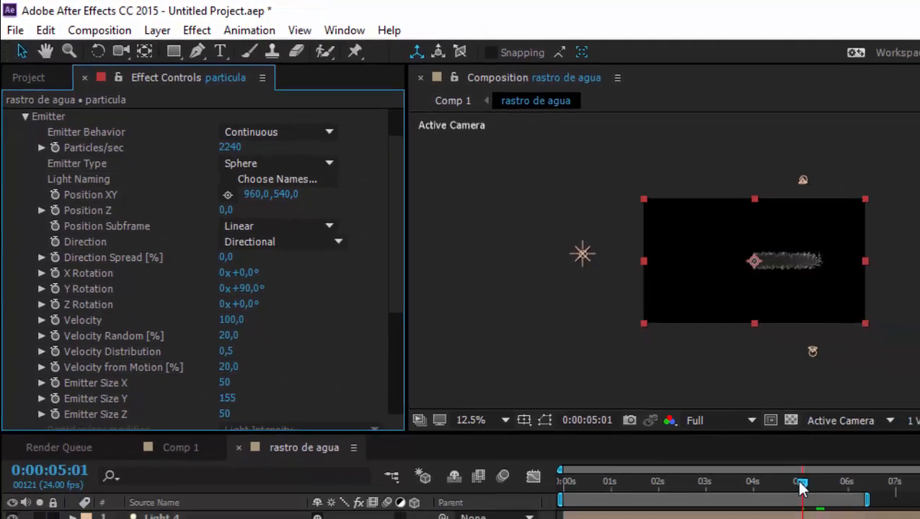
{"action": "left_click_drag", "start_coordinate": [801, 483], "coordinate": [491, 488]}
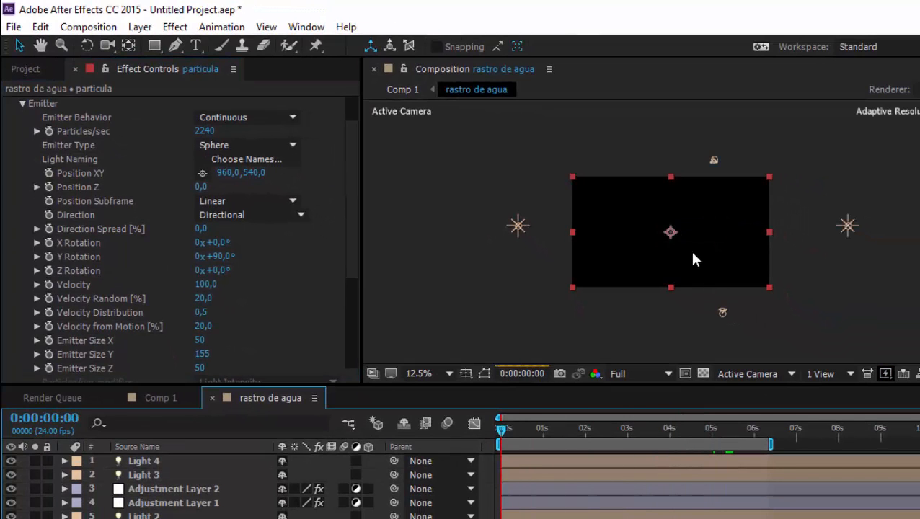
{"action": "left_click", "coordinate": [202, 173]}
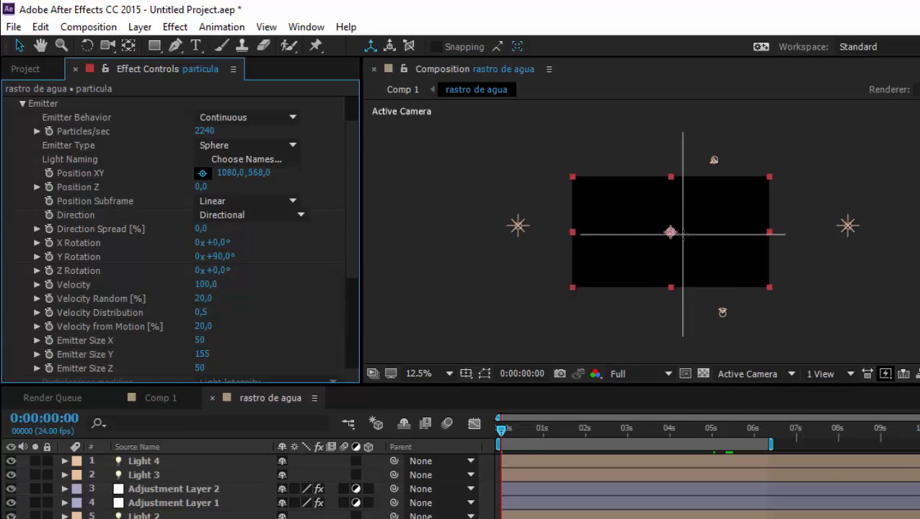
{"action": "left_click", "coordinate": [790, 231]}
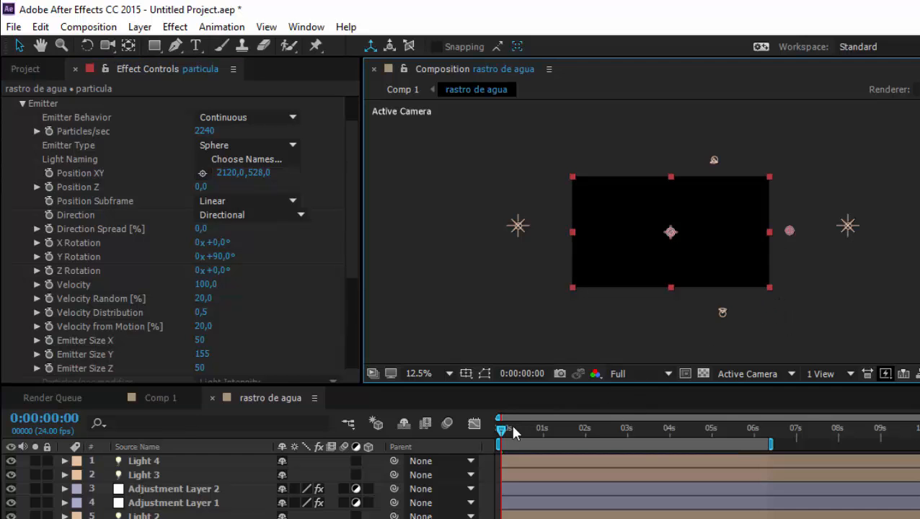
{"action": "left_click_drag", "start_coordinate": [503, 436], "coordinate": [711, 437]}
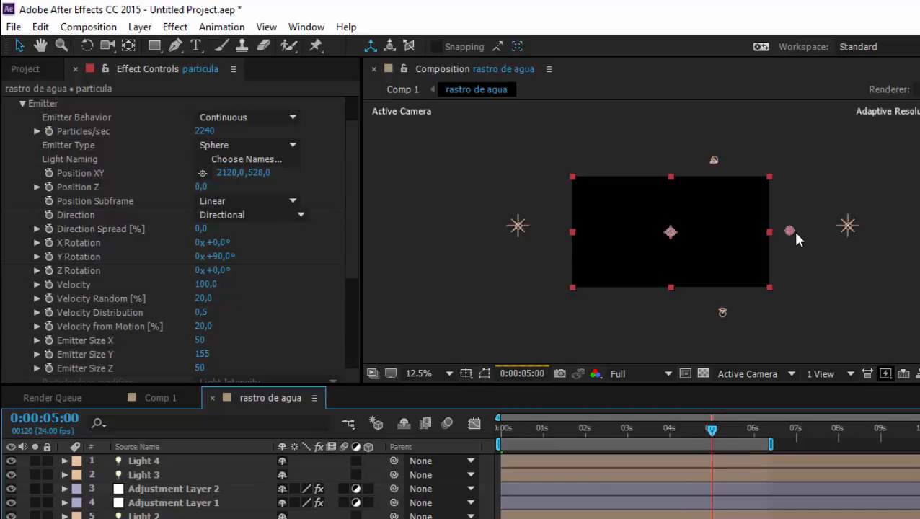
{"action": "left_click_drag", "start_coordinate": [793, 232], "coordinate": [519, 234]}
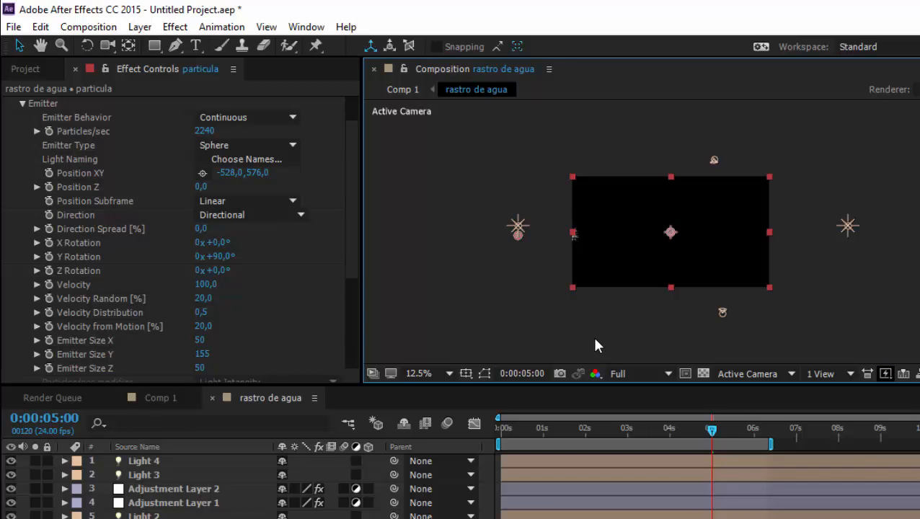
- Switch to Comp 1, set the preview resolution to Third, and check the trail from the start up to 0:00:02:08
{"action": "left_click", "coordinate": [171, 397]}
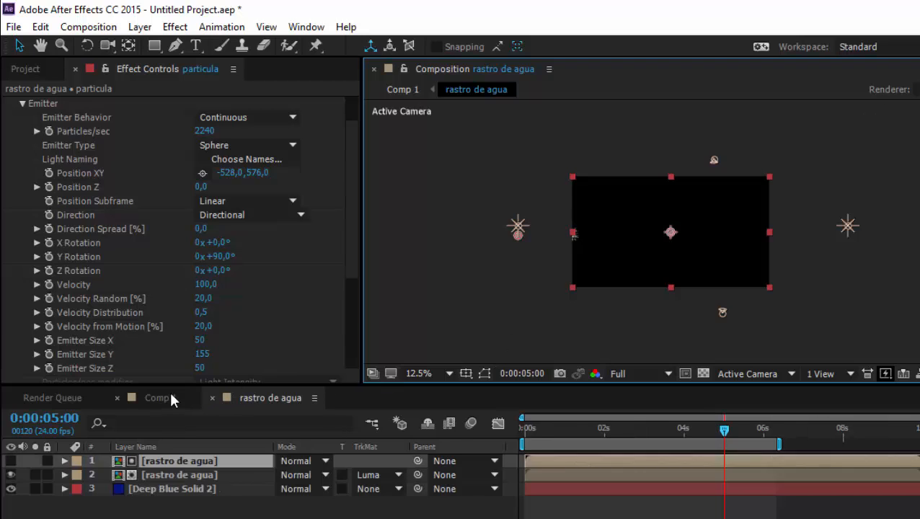
{"action": "left_click", "coordinate": [667, 373]}
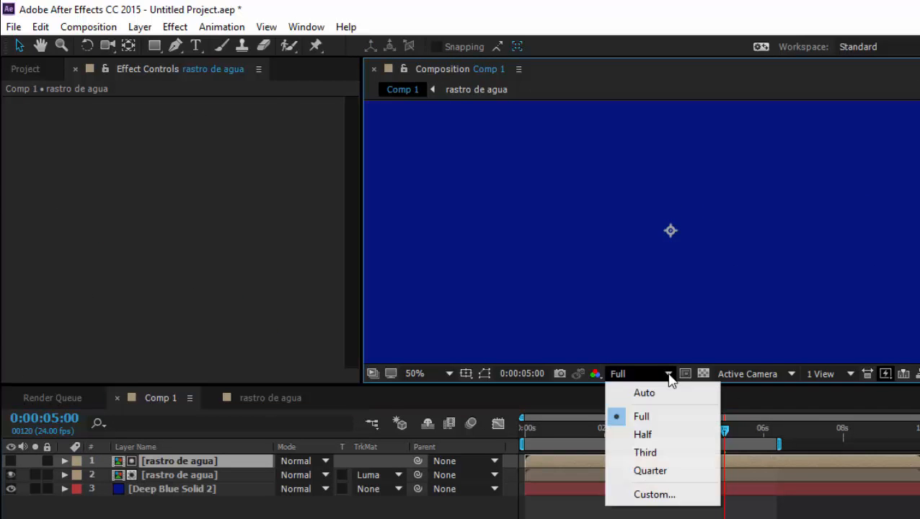
{"action": "left_click", "coordinate": [666, 452]}
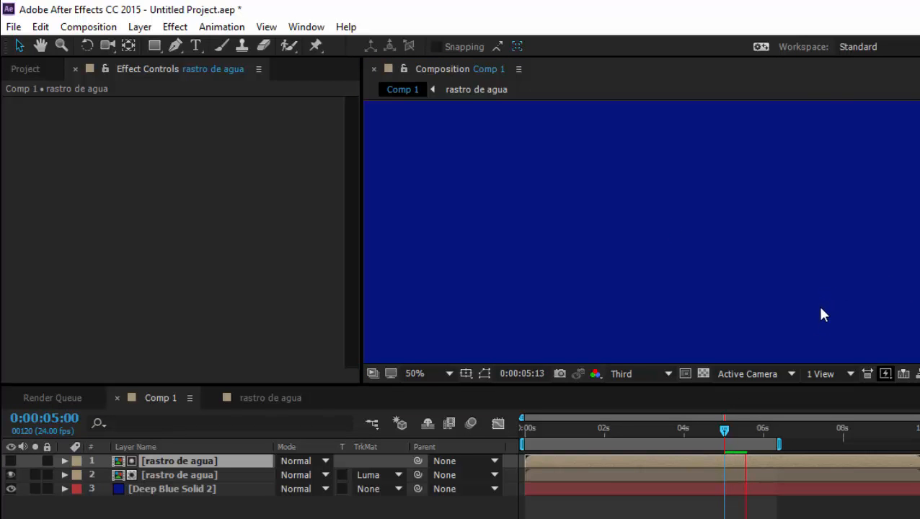
{"action": "key", "text": "Home"}
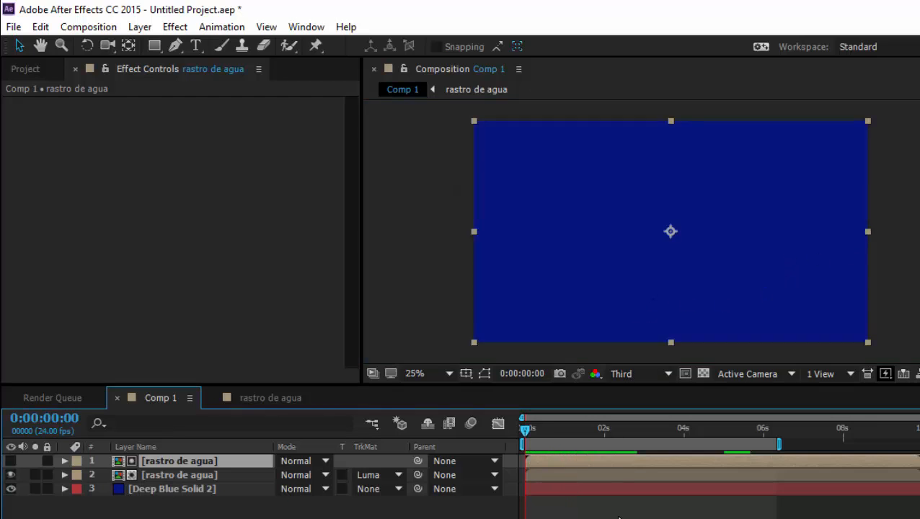
{"action": "left_click", "coordinate": [593, 503]}
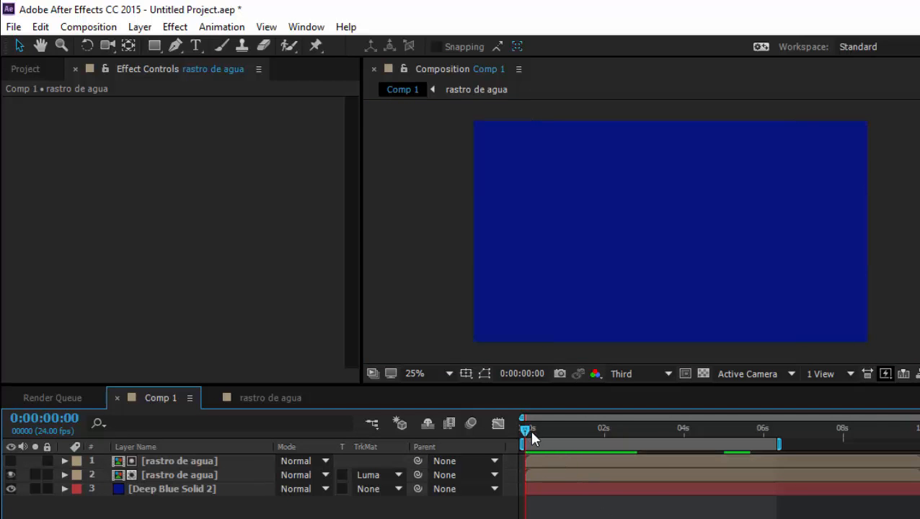
{"action": "left_click_drag", "start_coordinate": [529, 428], "coordinate": [615, 436]}
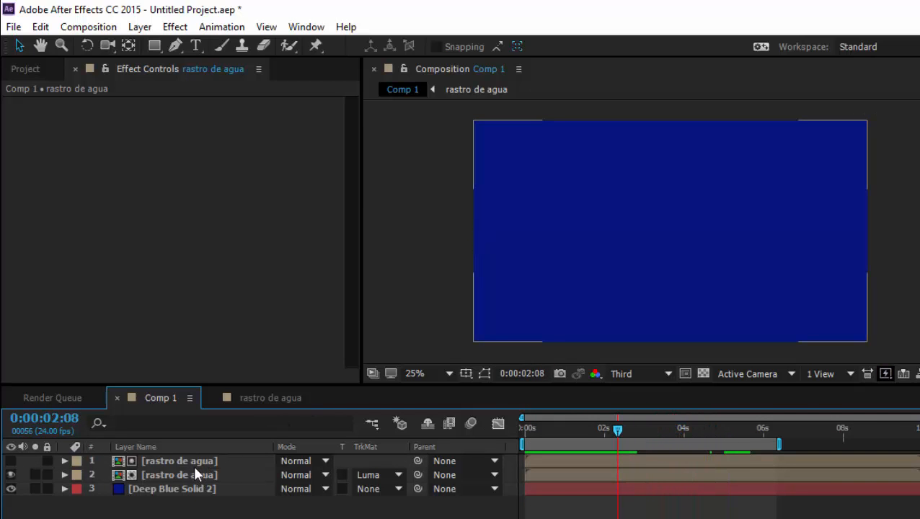
- In rastro de agua, place the particula emitter's Position XY at 2240, 528 at 0:00:00:00 and turn on its keyframing
{"action": "left_click", "coordinate": [274, 396]}
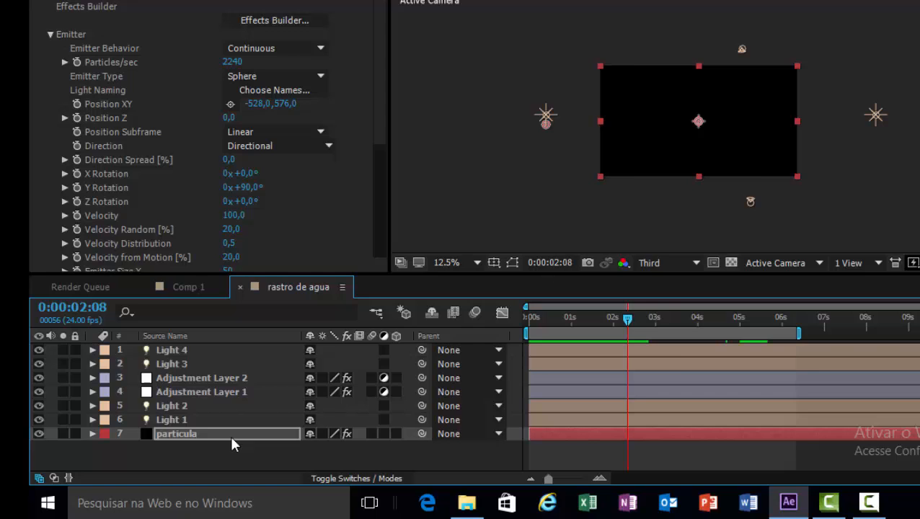
{"action": "left_click", "coordinate": [230, 435]}
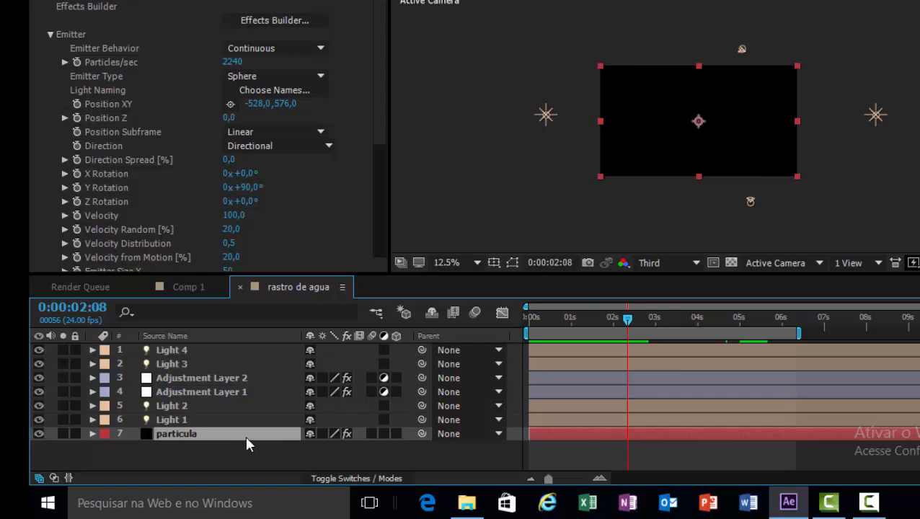
{"action": "left_click_drag", "start_coordinate": [628, 318], "coordinate": [519, 323]}
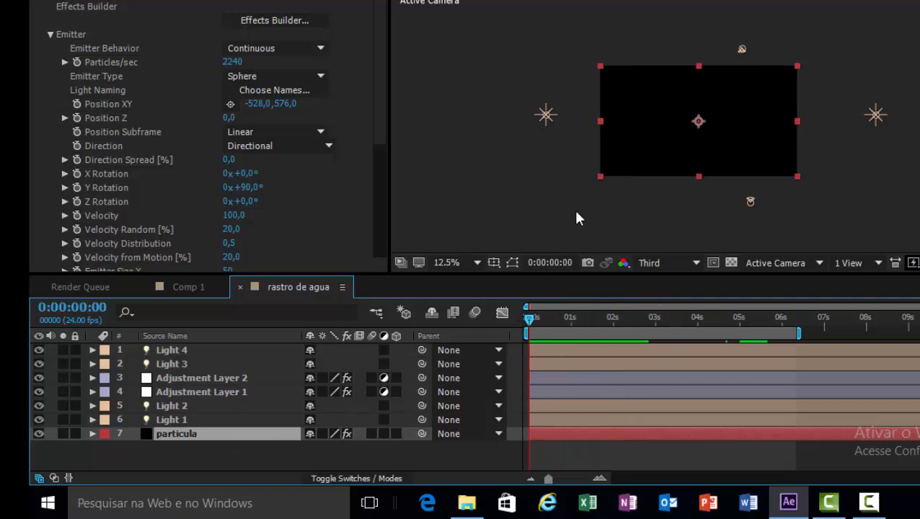
{"action": "left_click", "coordinate": [231, 105]}
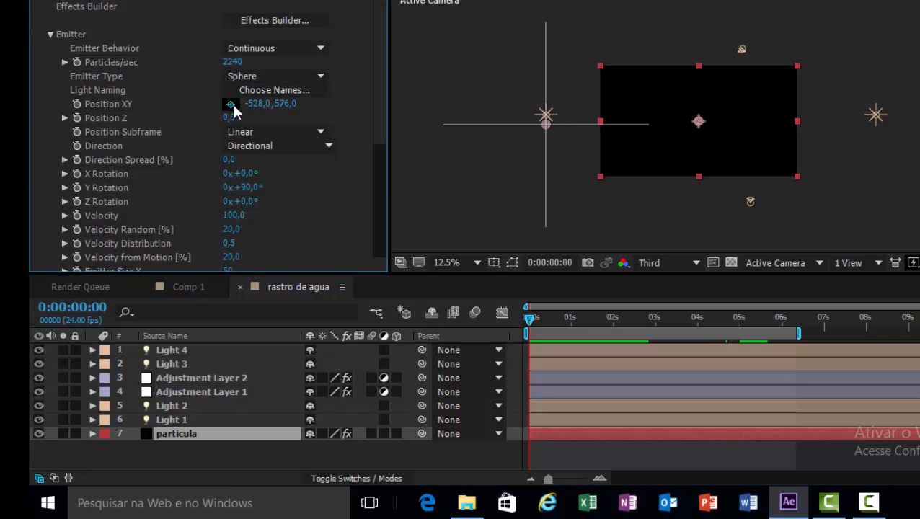
{"action": "left_click", "coordinate": [830, 119]}
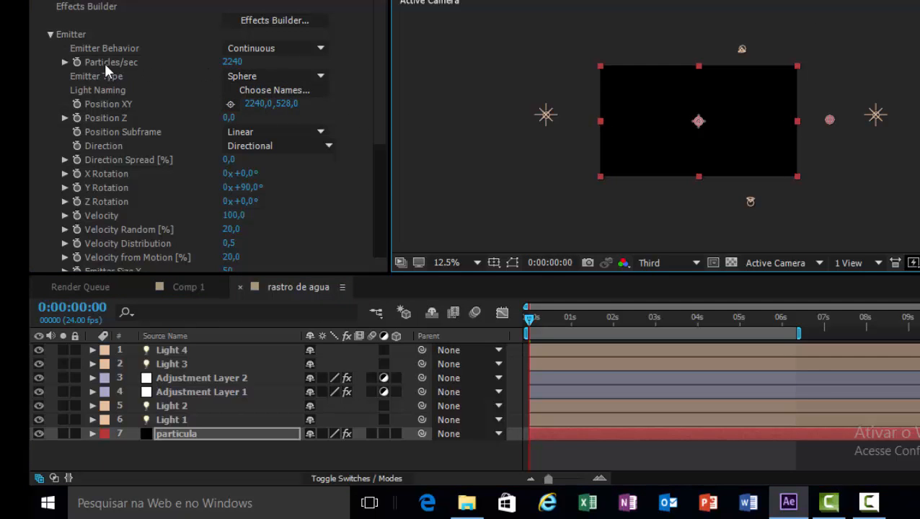
{"action": "left_click", "coordinate": [77, 104]}
{"action": "left_click", "coordinate": [77, 104]}
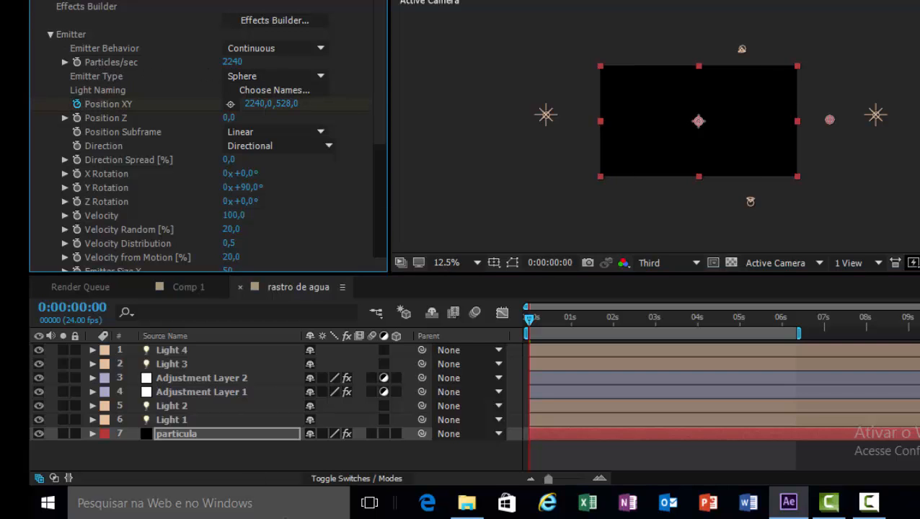
- Reveal the particula layer's keyframes and add a Position XY keyframe at -440, 552 at 0:00:05:00
{"action": "left_click", "coordinate": [283, 434]}
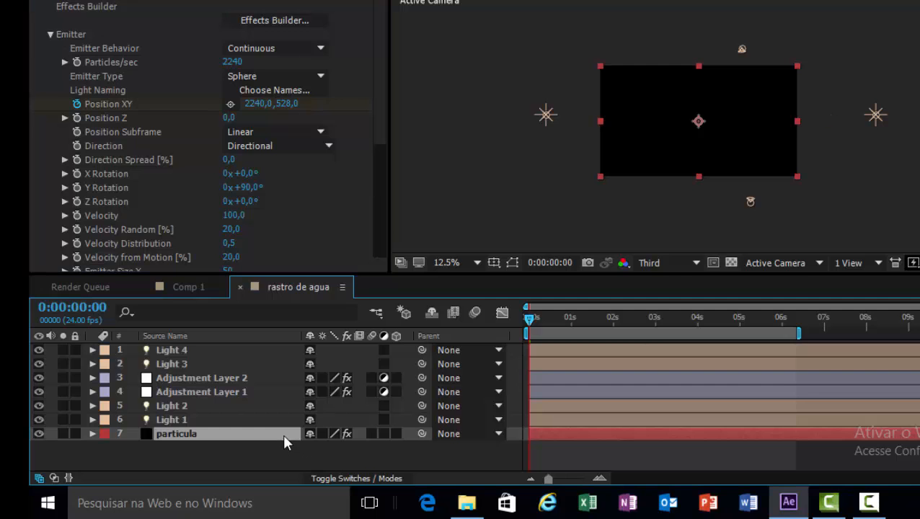
{"action": "key", "text": "u"}
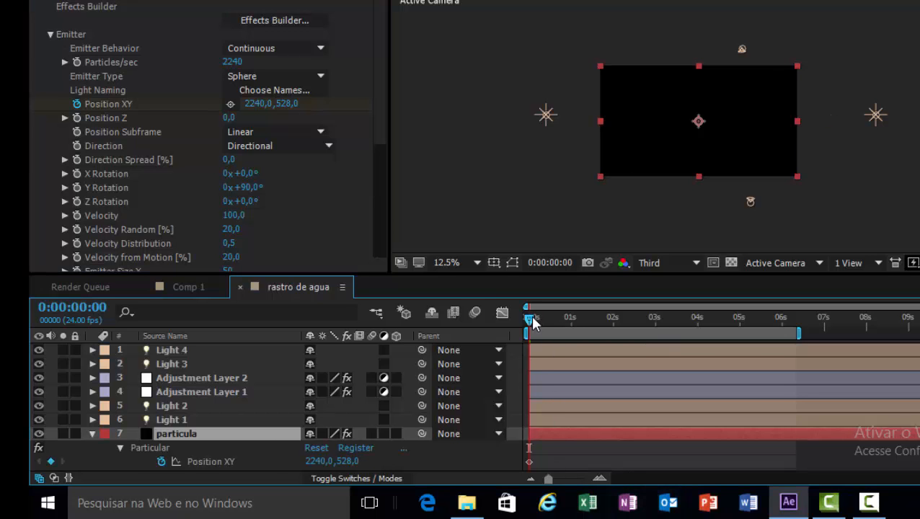
{"action": "left_click_drag", "start_coordinate": [532, 320], "coordinate": [738, 328]}
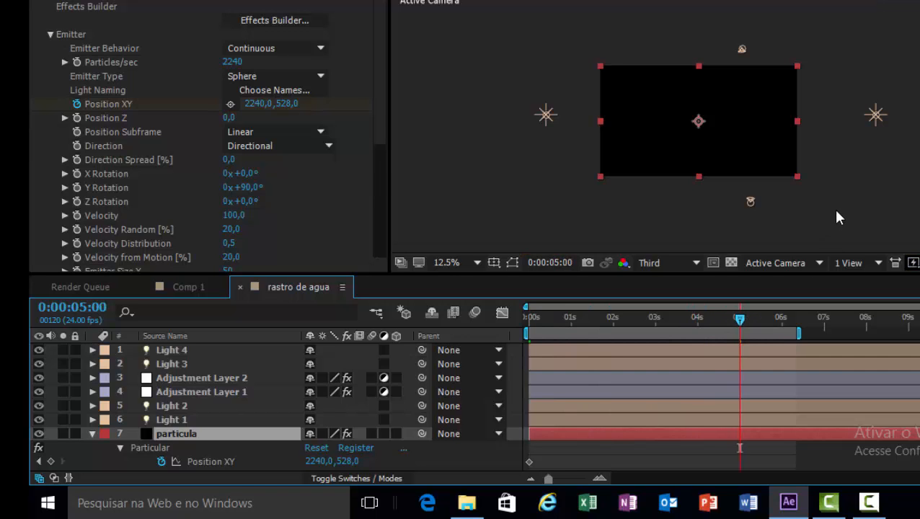
{"action": "left_click", "coordinate": [229, 103]}
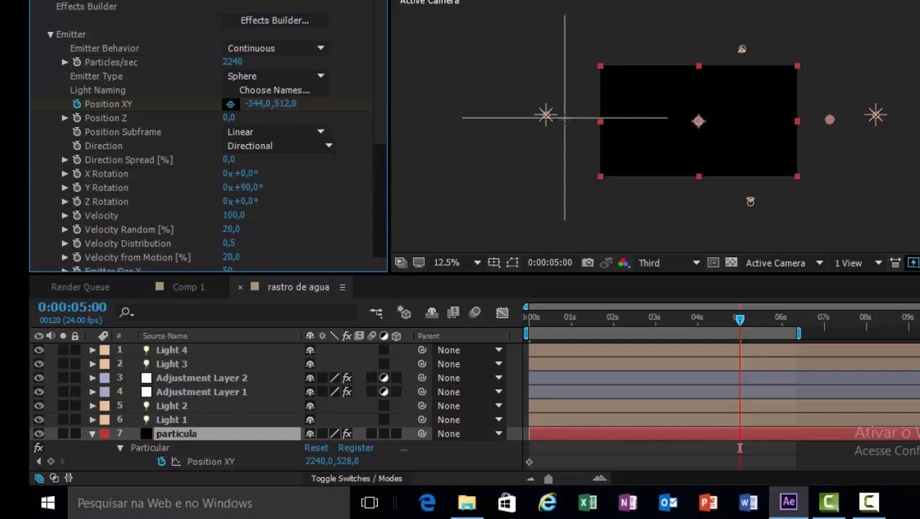
{"action": "left_click", "coordinate": [555, 121]}
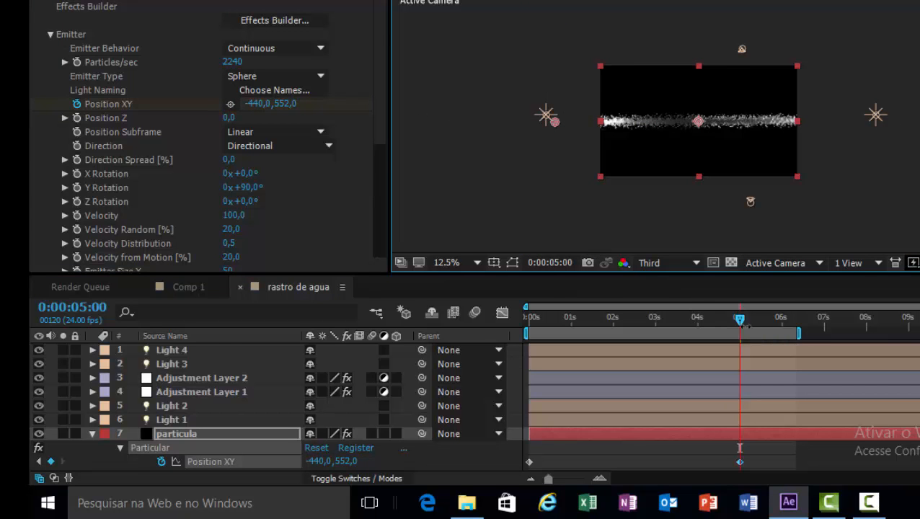
- Preview the animated particle trail in the rastro de agua composition from 0:00:00:00
{"action": "left_click_drag", "start_coordinate": [744, 320], "coordinate": [529, 321]}
{"action": "key", "text": "period"}
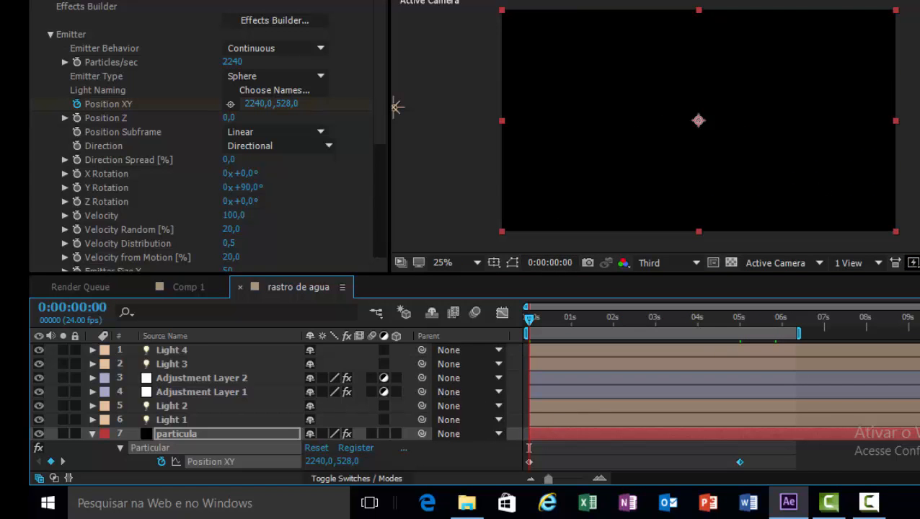
{"action": "key", "text": "space"}
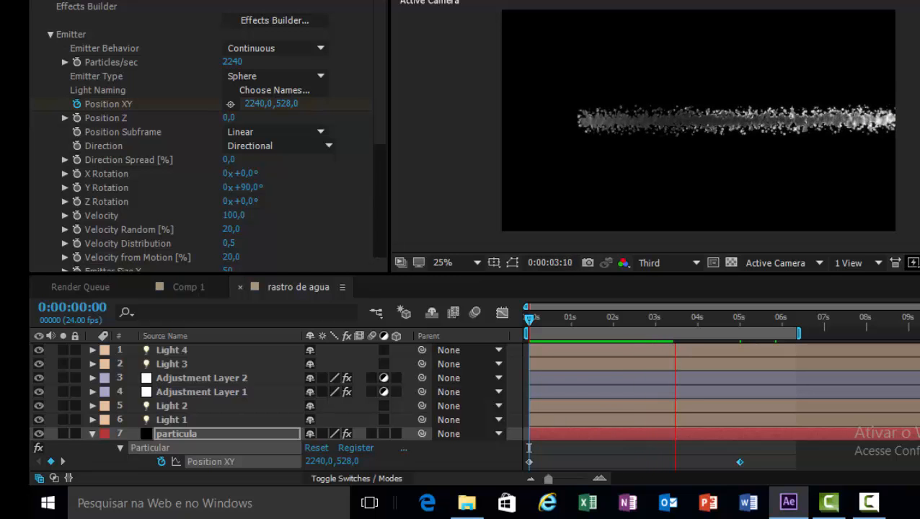
{"action": "key", "text": "space"}
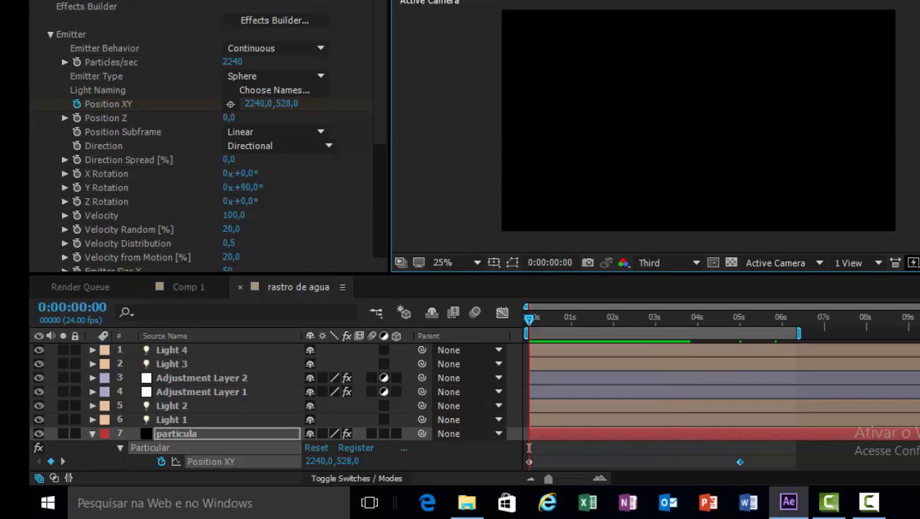
{"action": "key", "text": "space"}
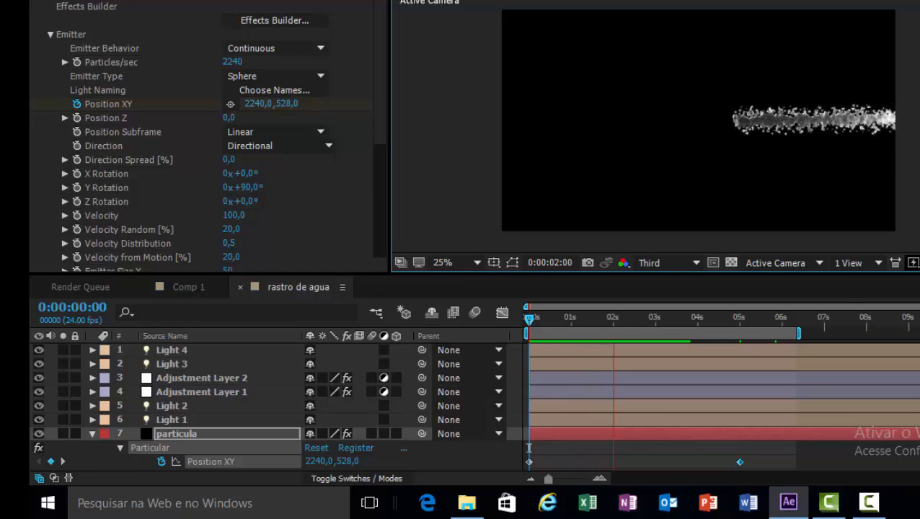
{"action": "key", "text": "space"}
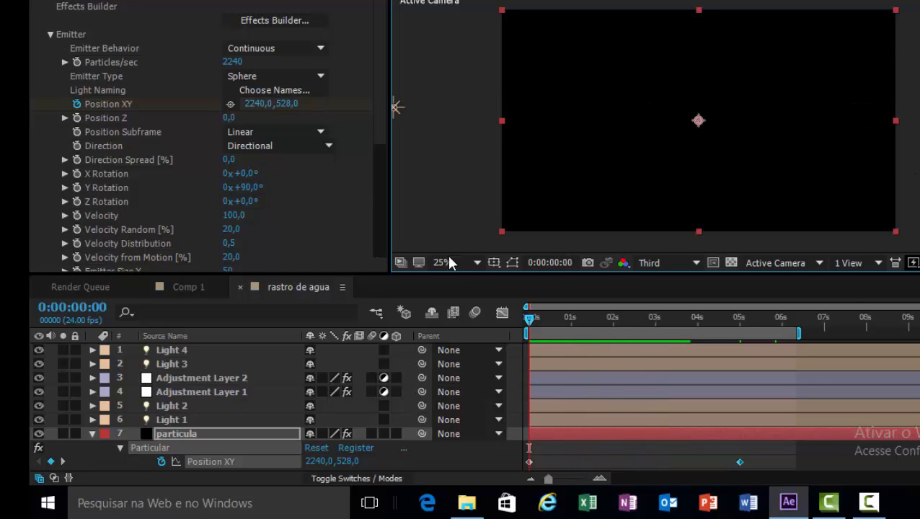
- Preview the animated trail over the blue background in Comp 1 and inspect it up close
{"action": "left_click", "coordinate": [195, 287]}
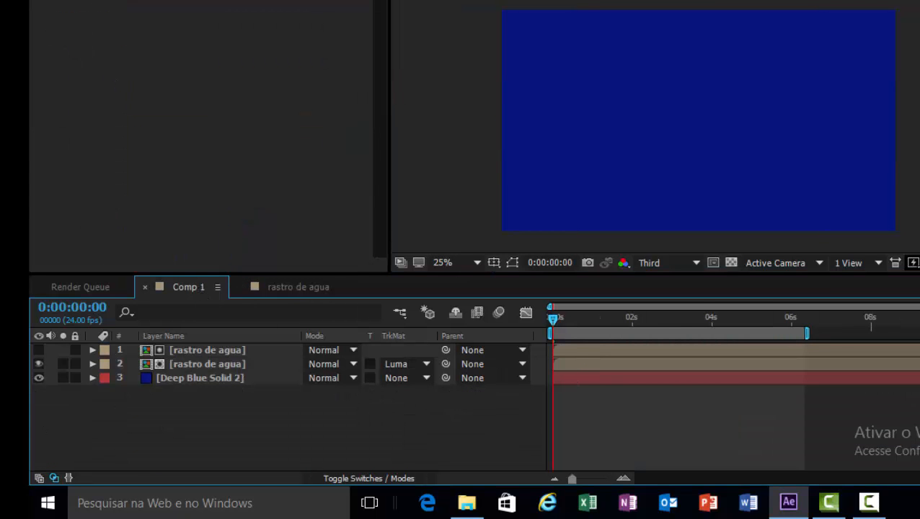
{"action": "key", "text": "space"}
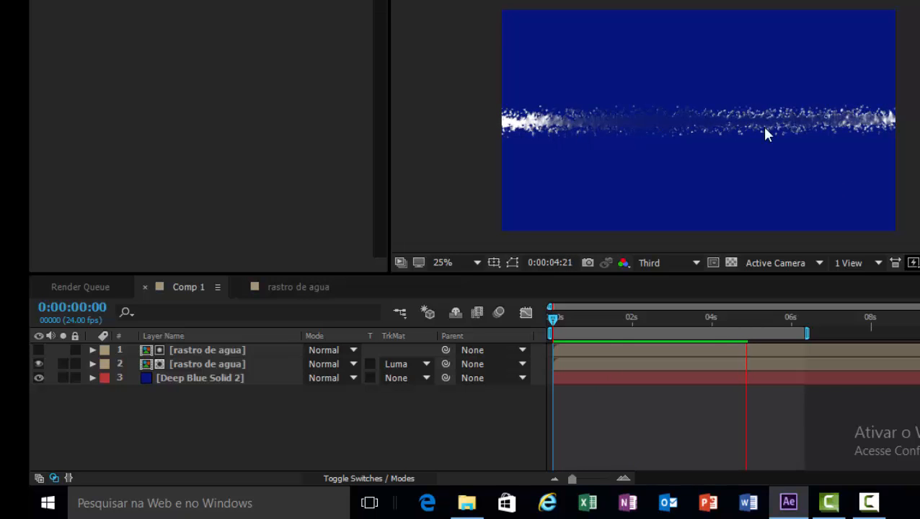
{"action": "scroll", "coordinate": [847, 148], "scroll_direction": "up", "scroll_amount": 2}
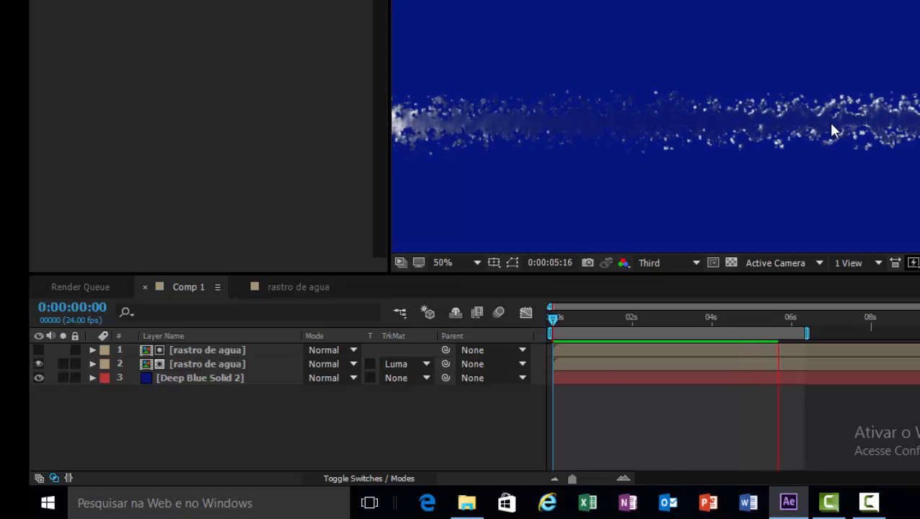
{"action": "scroll", "coordinate": [828, 121], "scroll_direction": "down", "scroll_amount": 1}
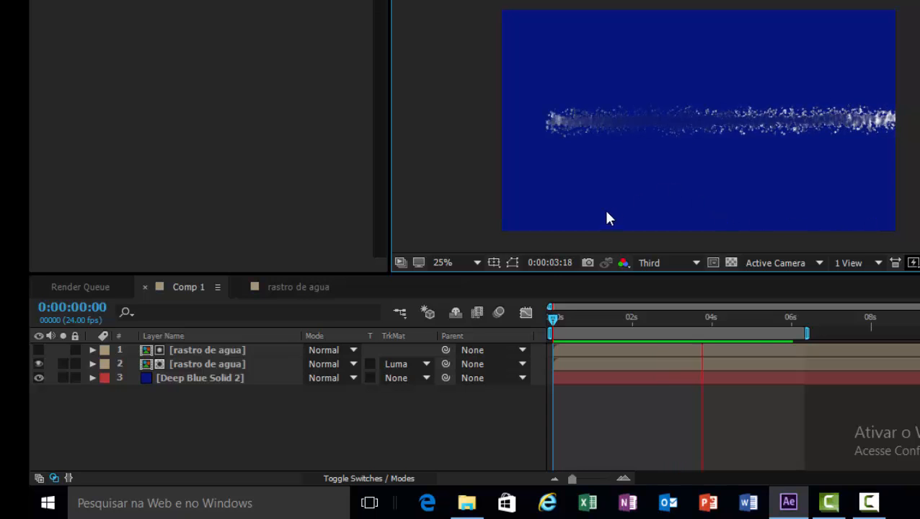
{"action": "key", "text": "space"}
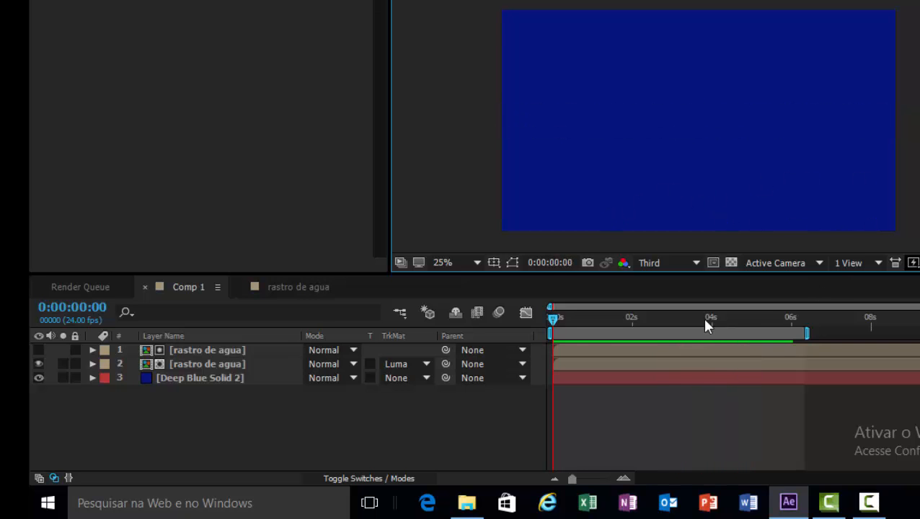
- At 0:00:04:02 in rastro de agua, move Light 3 farther left of the frame and Light 4 up and to the right
{"action": "left_click_drag", "start_coordinate": [552, 317], "coordinate": [715, 321]}
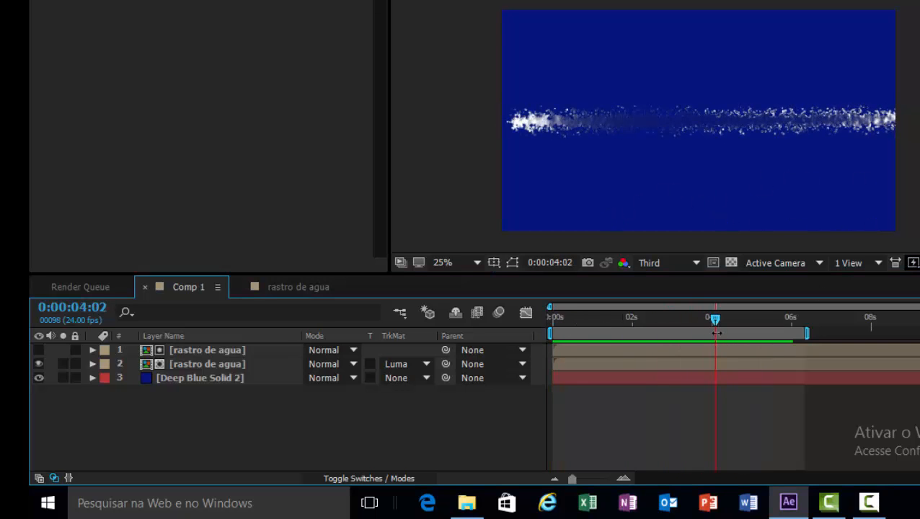
{"action": "left_click", "coordinate": [299, 287]}
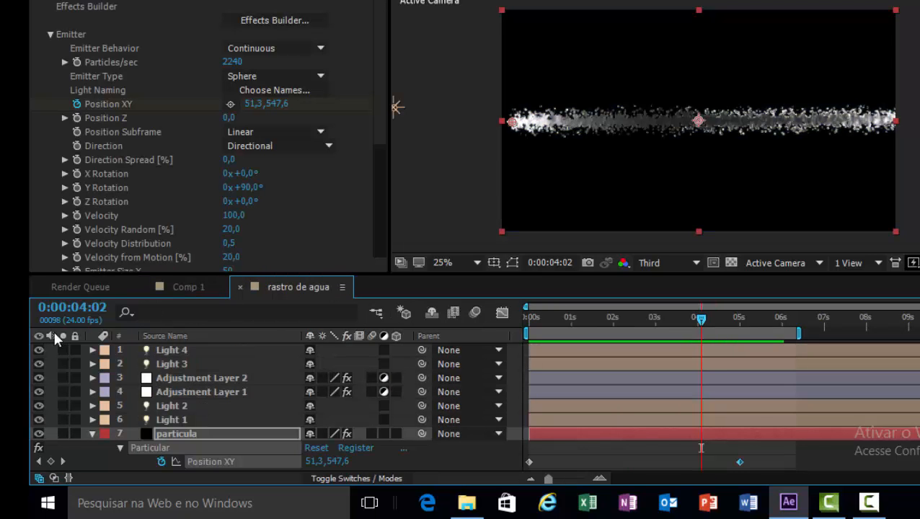
{"action": "key", "text": "comma"}
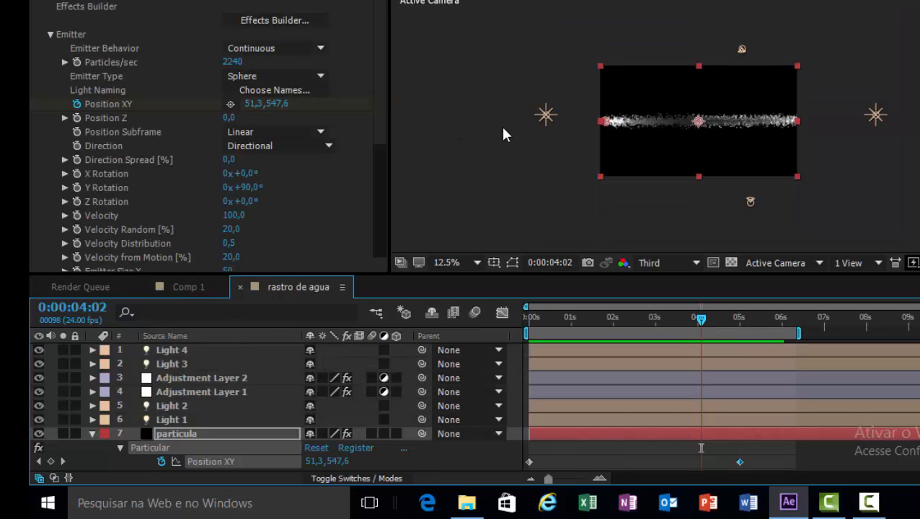
{"action": "left_click", "coordinate": [555, 117]}
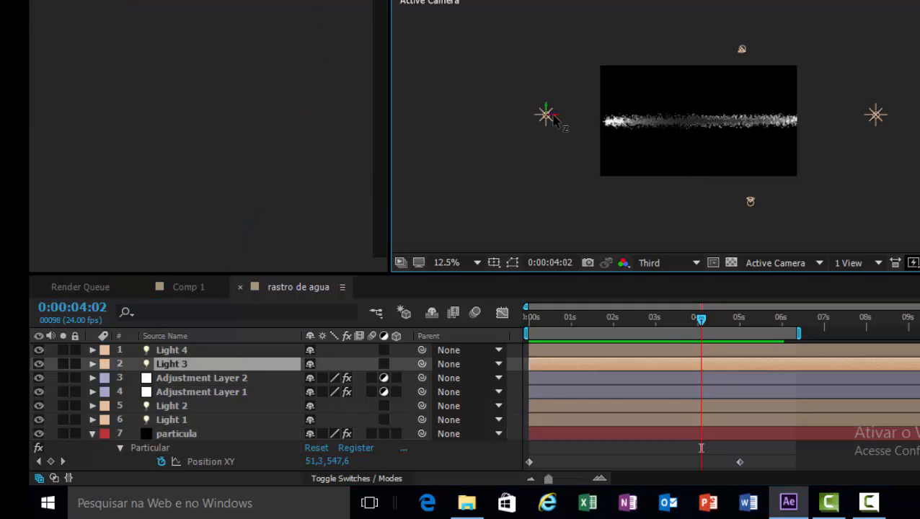
{"action": "left_click_drag", "start_coordinate": [554, 118], "coordinate": [495, 116]}
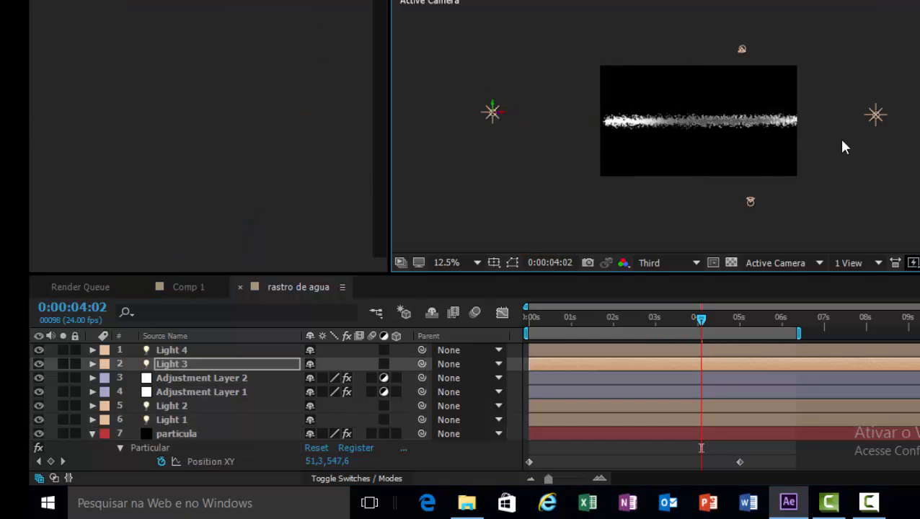
{"action": "left_click", "coordinate": [880, 117]}
{"action": "left_click_drag", "start_coordinate": [881, 118], "coordinate": [902, 67]}
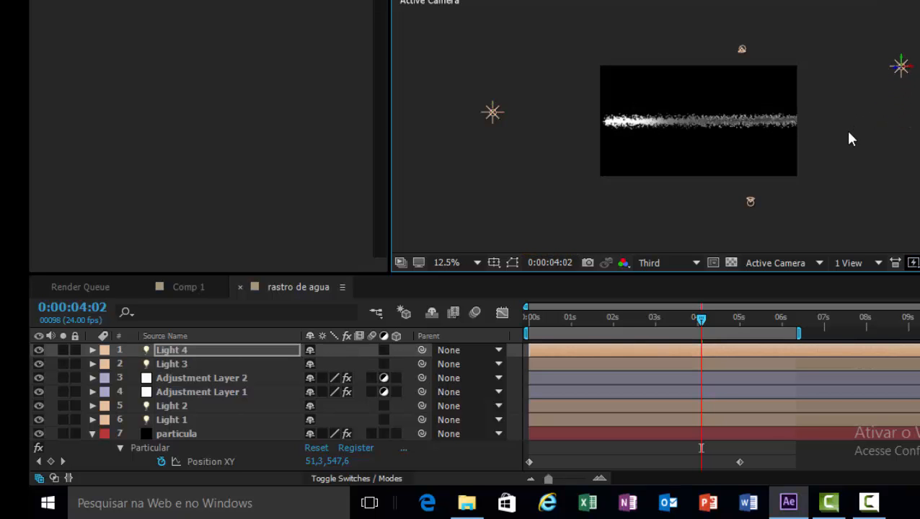
- Move Light 3 lower and farther left of the frame, and push Light 4 farther away from it
{"action": "left_click", "coordinate": [493, 114]}
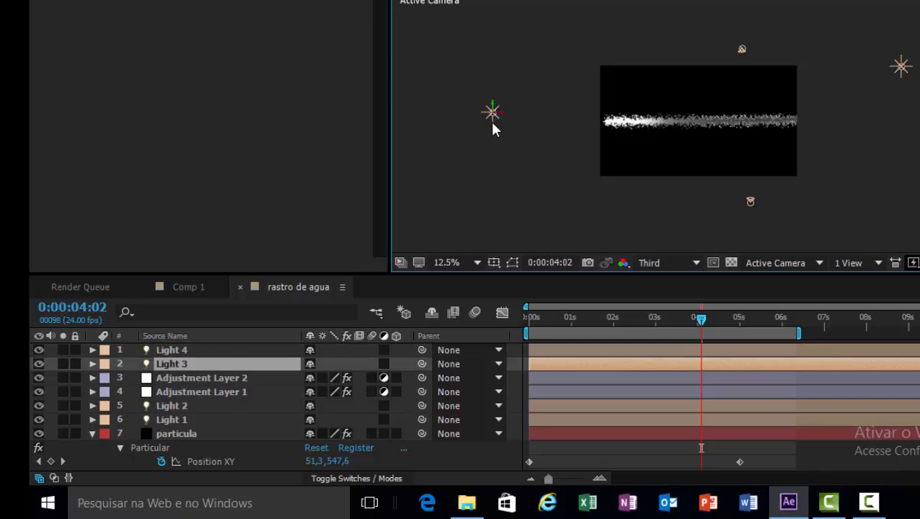
{"action": "left_click_drag", "start_coordinate": [492, 108], "coordinate": [487, 143]}
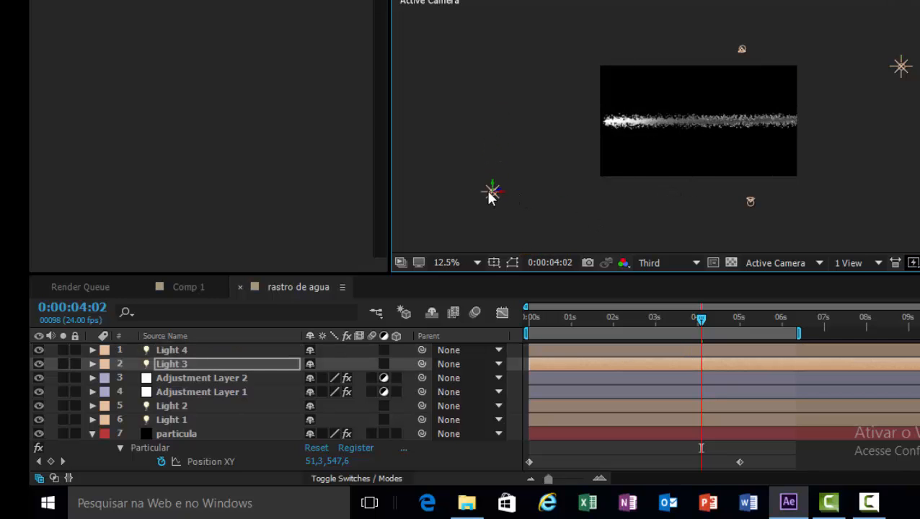
{"action": "left_click_drag", "start_coordinate": [503, 202], "coordinate": [466, 199]}
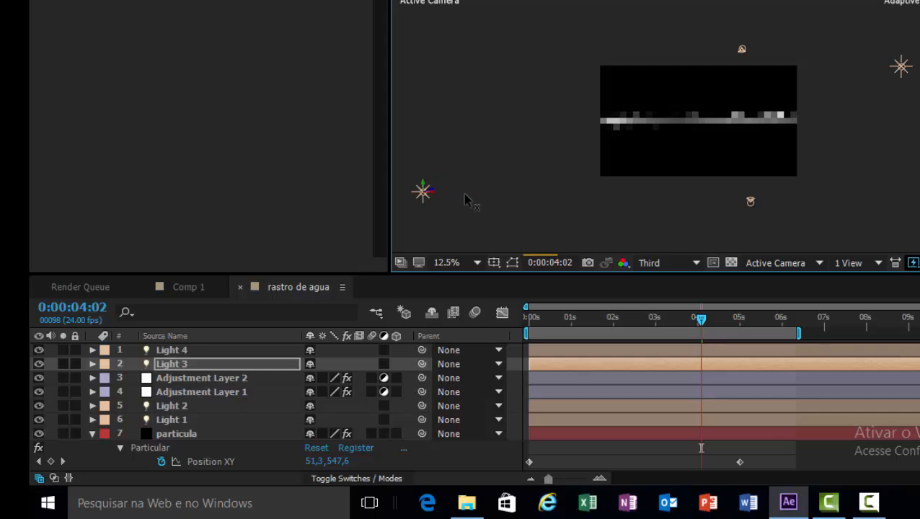
{"action": "left_click", "coordinate": [912, 73]}
{"action": "key", "text": "Return"}
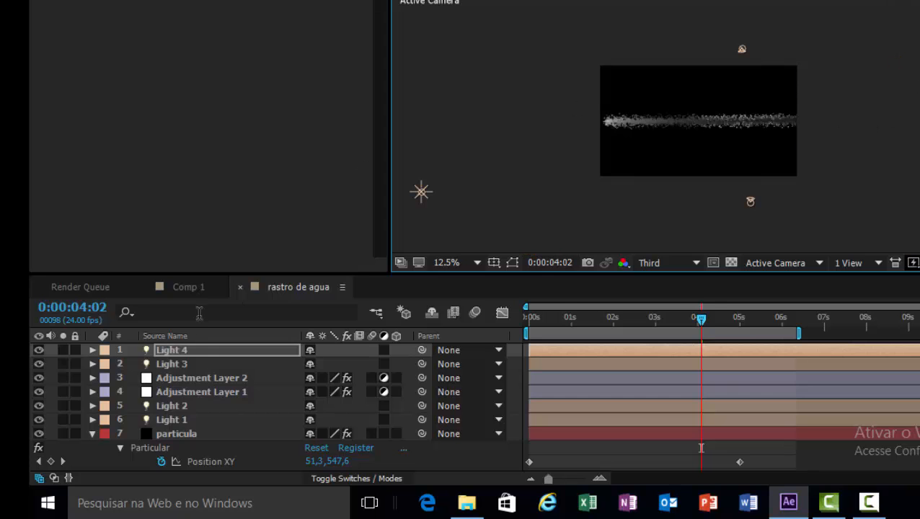
- Check the trail in Comp 1 at 0:00:02:09, and hide Light 4 and Light 3 in rastro de agua
{"action": "left_click", "coordinate": [186, 287]}
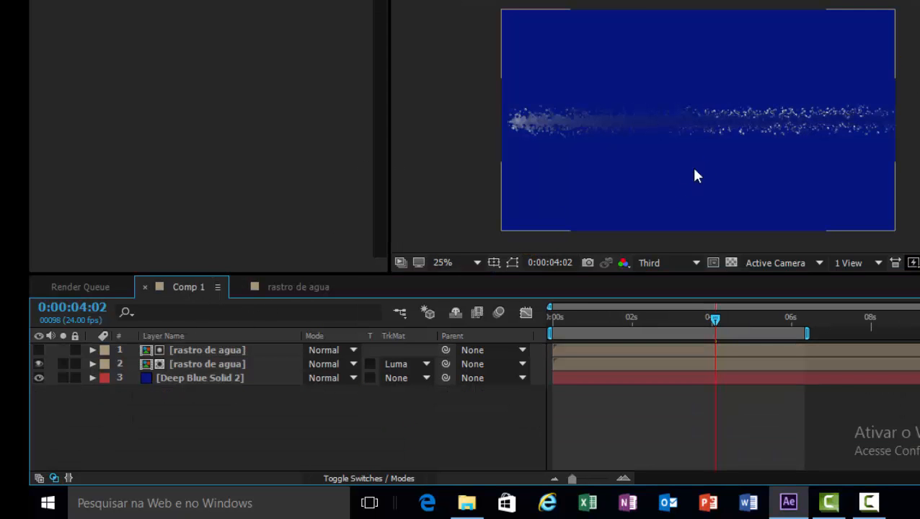
{"action": "left_click_drag", "start_coordinate": [708, 321], "coordinate": [649, 328]}
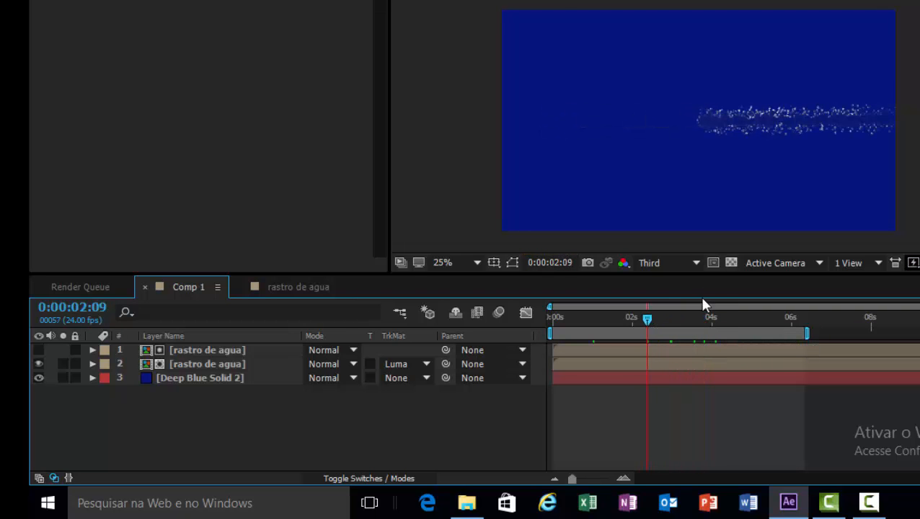
{"action": "left_click", "coordinate": [295, 287]}
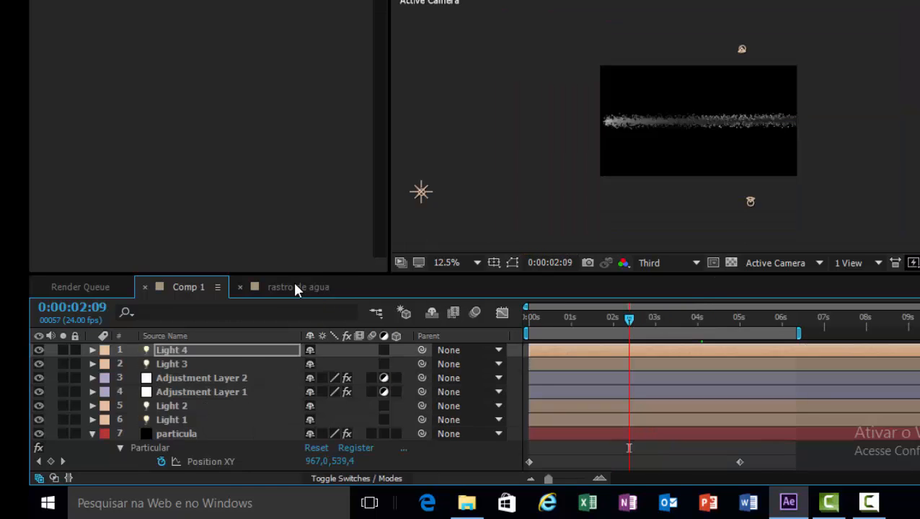
{"action": "left_click", "coordinate": [41, 347]}
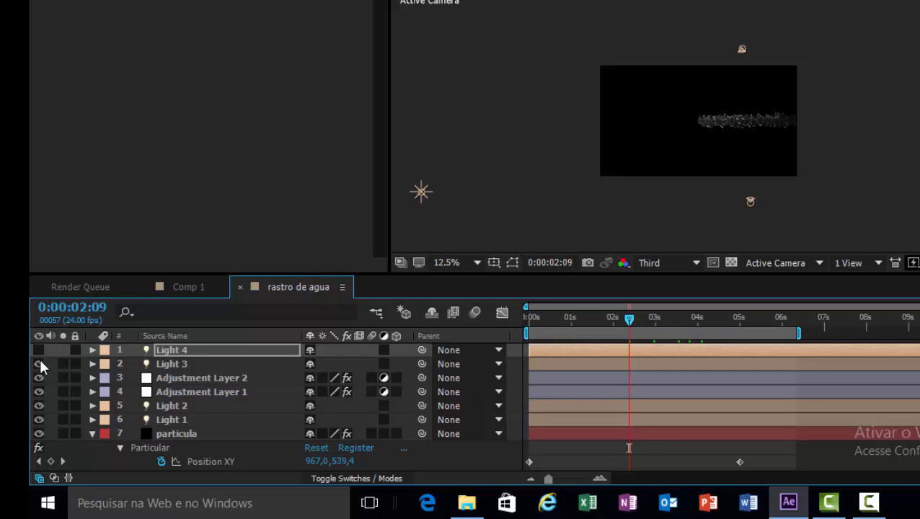
{"action": "left_click", "coordinate": [38, 361]}
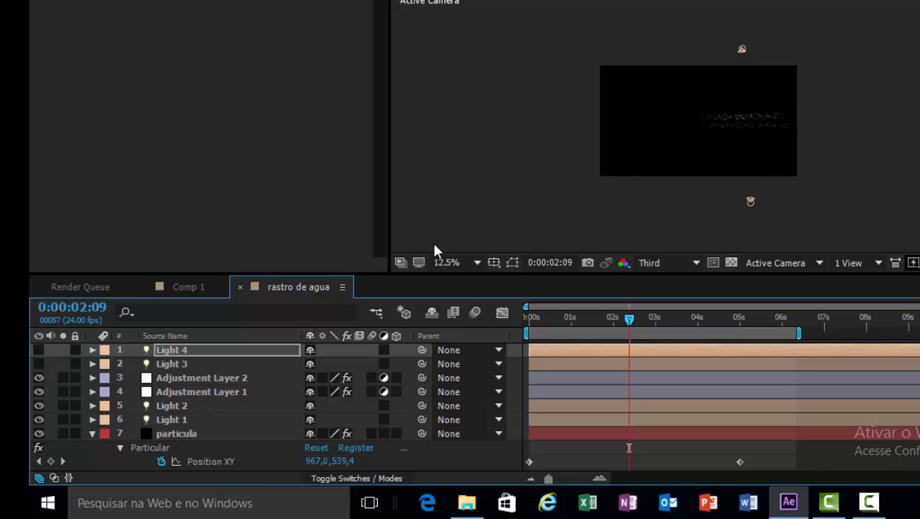
- Set the intensity of spotlight Light 2 to 150%
{"action": "key", "text": "period"}
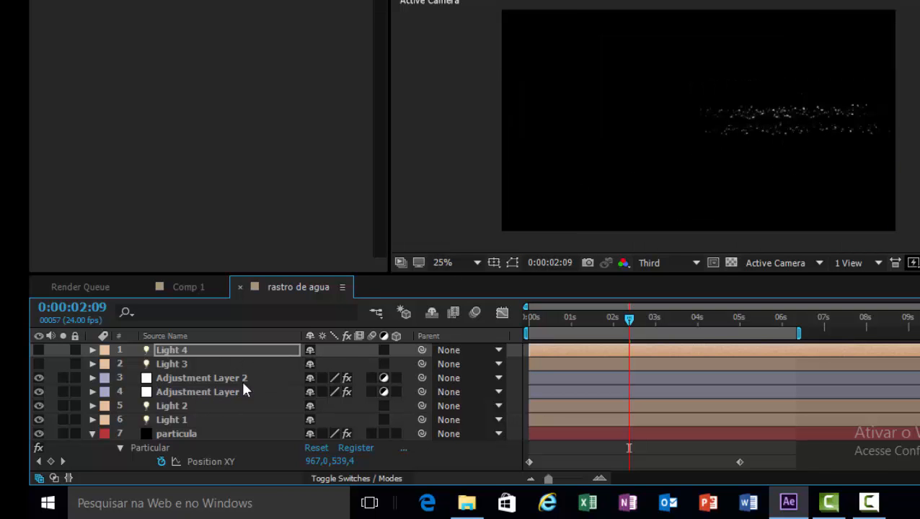
{"action": "left_click", "coordinate": [189, 406]}
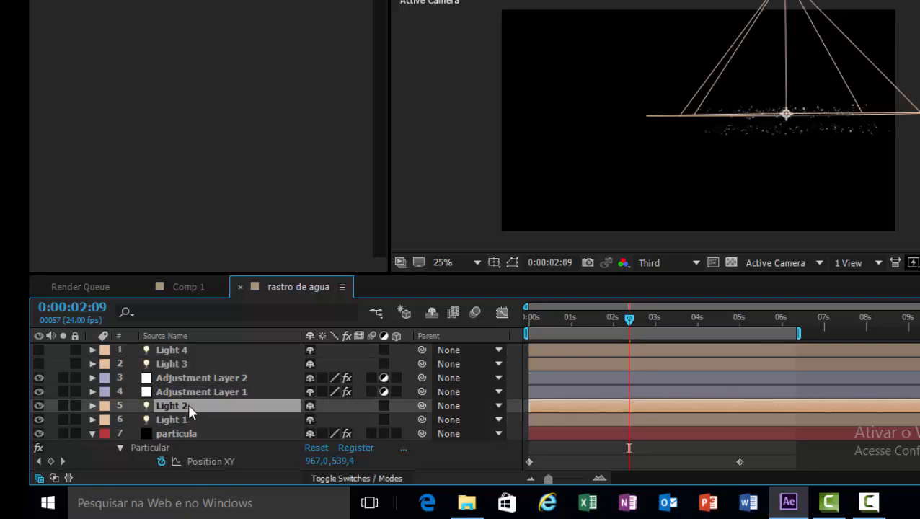
{"action": "left_click", "coordinate": [93, 406]}
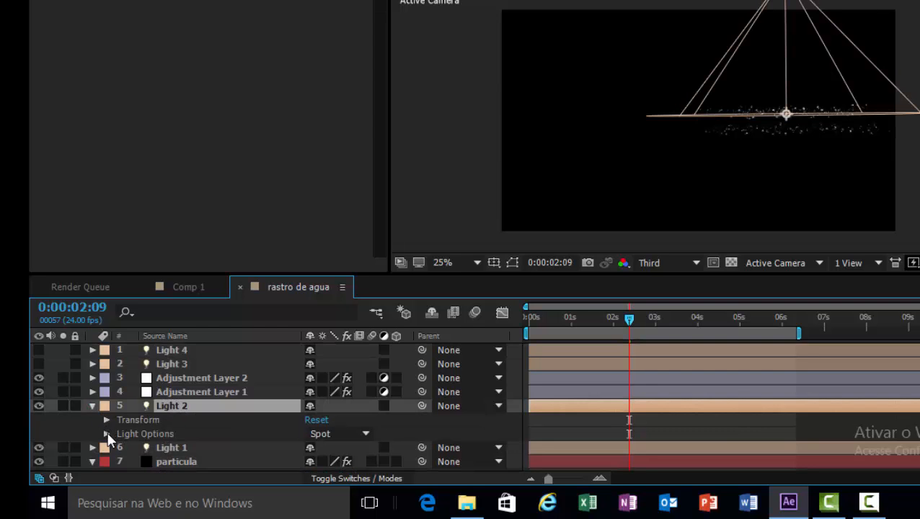
{"action": "left_click", "coordinate": [108, 434]}
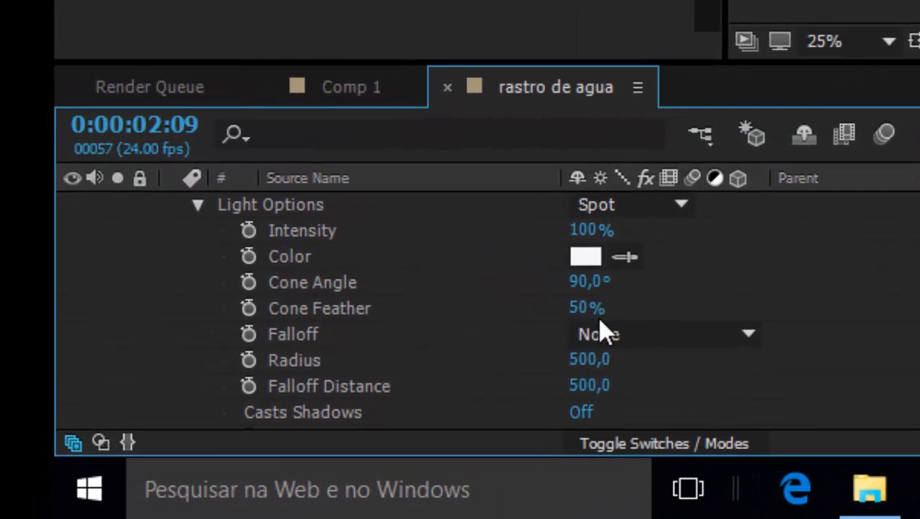
{"action": "left_click", "coordinate": [586, 230]}
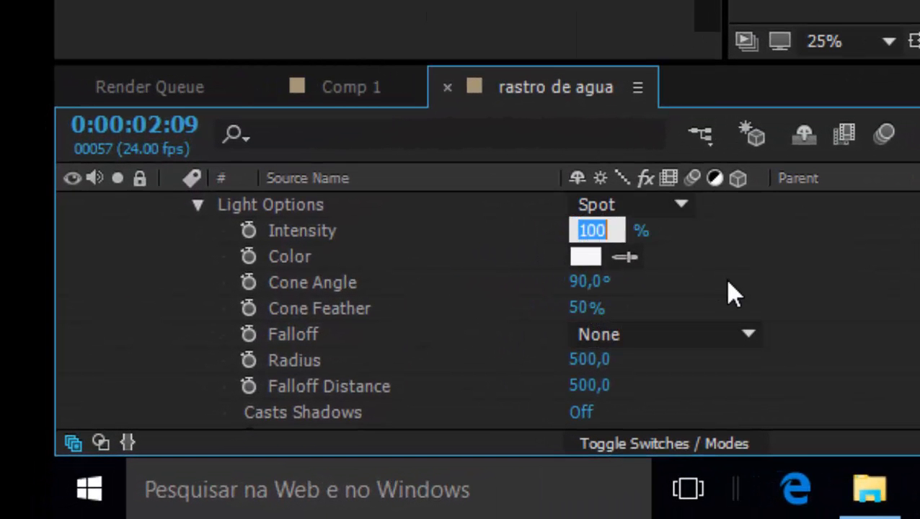
{"action": "type", "text": "150"}
{"action": "key", "text": "Return"}
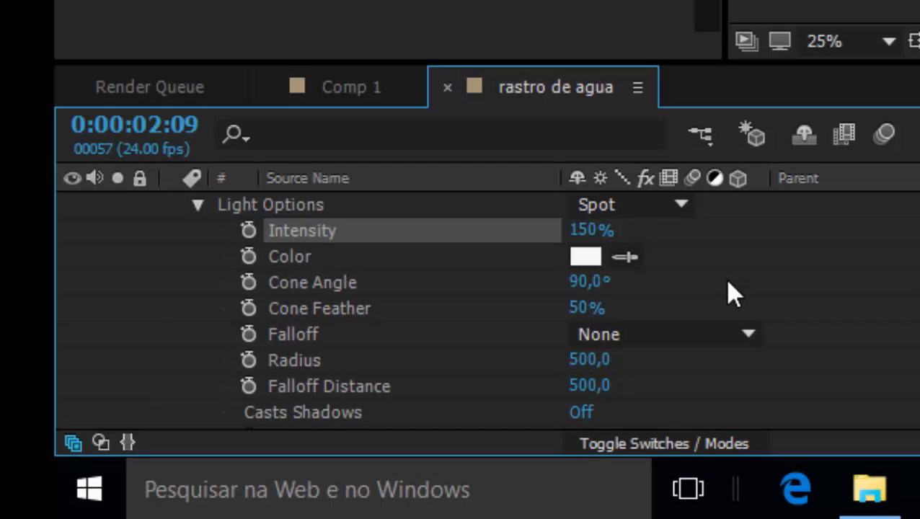
- Set the intensity of spotlight Light 1 to 150%
{"action": "left_click", "coordinate": [199, 206]}
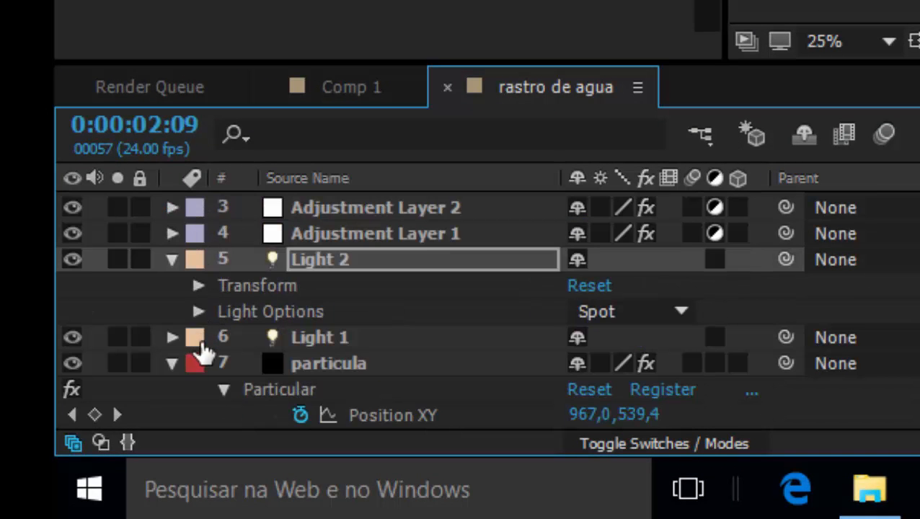
{"action": "left_click", "coordinate": [173, 338]}
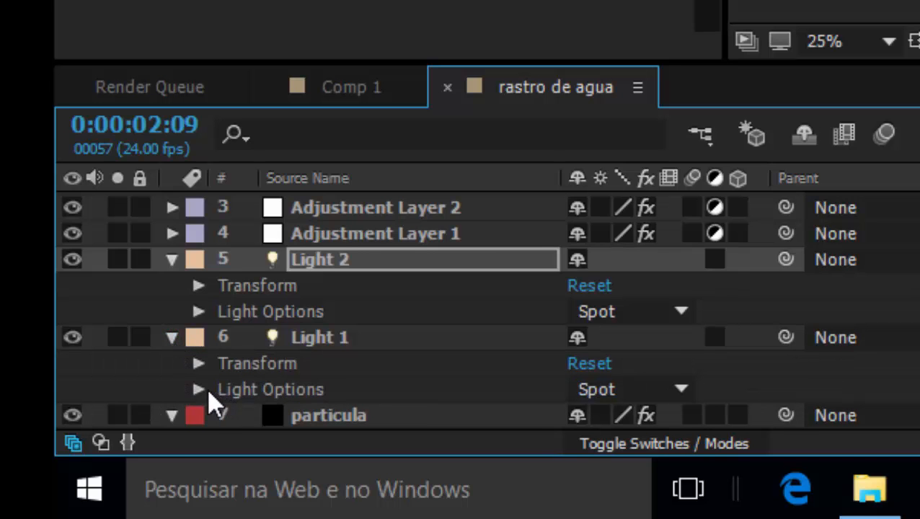
{"action": "left_click", "coordinate": [197, 389]}
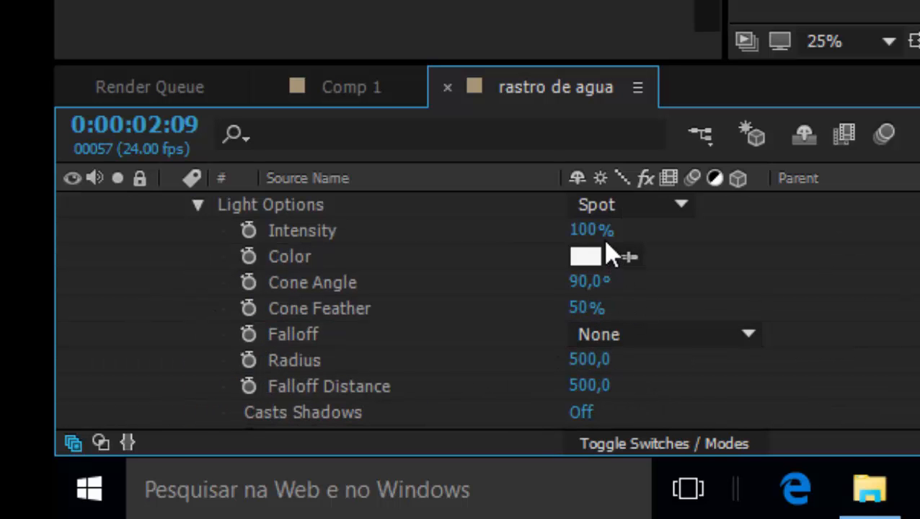
{"action": "left_click", "coordinate": [586, 230]}
{"action": "type", "text": "15"}
{"action": "key", "text": "Return"}
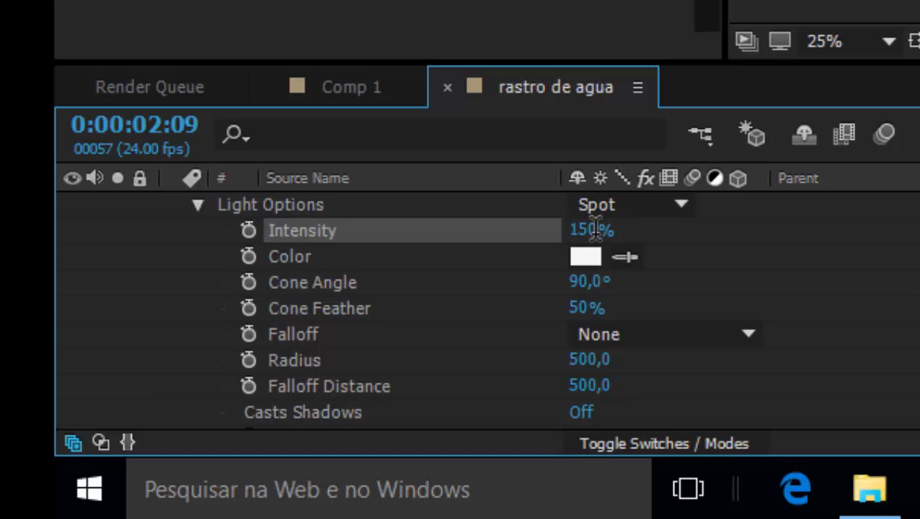
- Examine the relit particle trail over the blue background at 0:00:03:23 and 0:00:04:22
{"action": "left_click", "coordinate": [861, 270]}
{"action": "scroll", "coordinate": [862, 270], "scroll_direction": "up", "scroll_amount": 5}
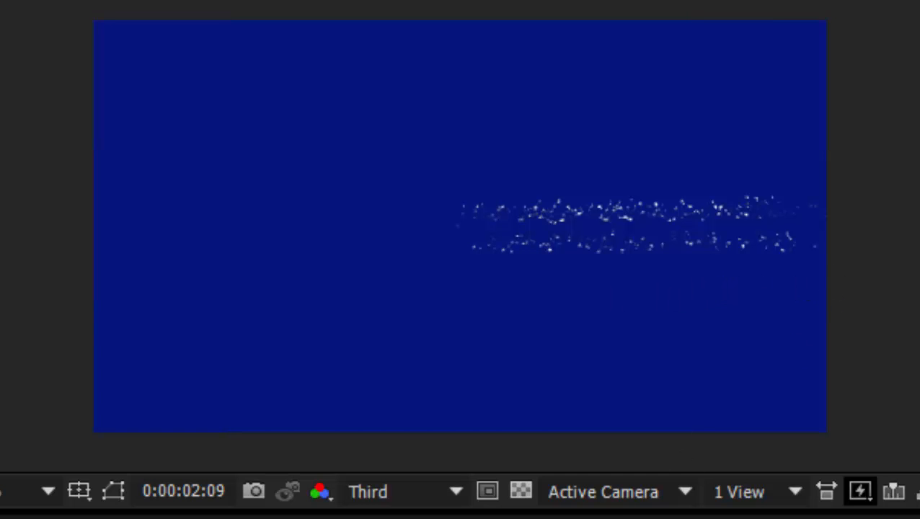
{"action": "left_click_drag", "start_coordinate": [569, 518], "coordinate": [678, 380]}
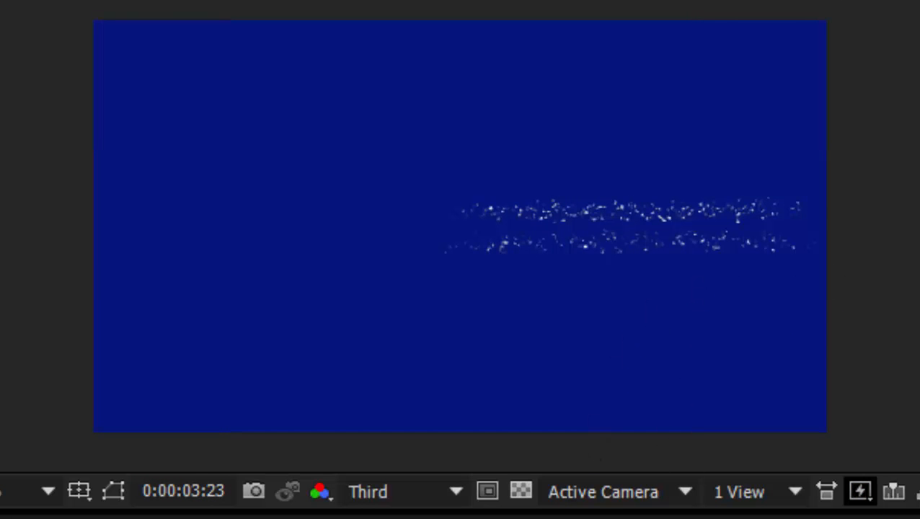
{"action": "left_click_drag", "start_coordinate": [602, 518], "coordinate": [646, 518]}
{"action": "scroll", "coordinate": [586, 353], "scroll_direction": "up", "scroll_amount": 2}
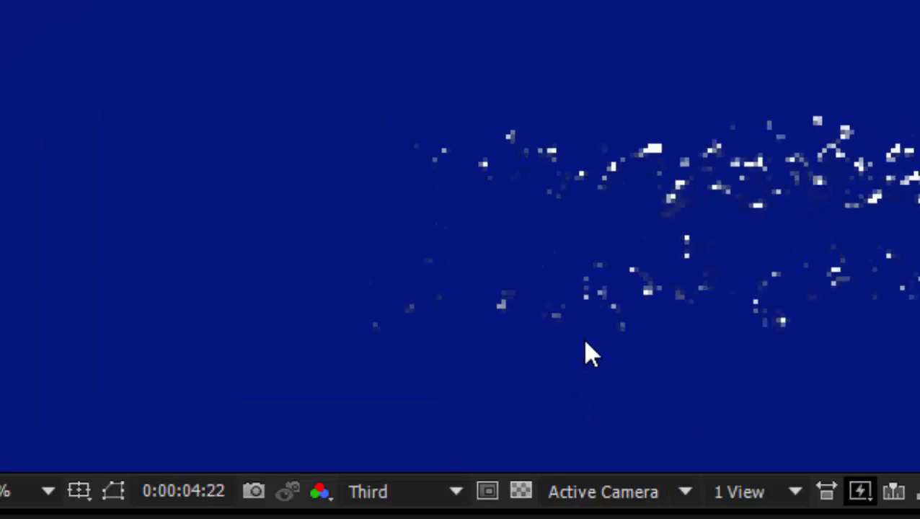
- Preview the composition from the start at Full resolution, and return the preview resolution to Third
{"action": "left_click", "coordinate": [456, 490]}
{"action": "left_click", "coordinate": [375, 518]}
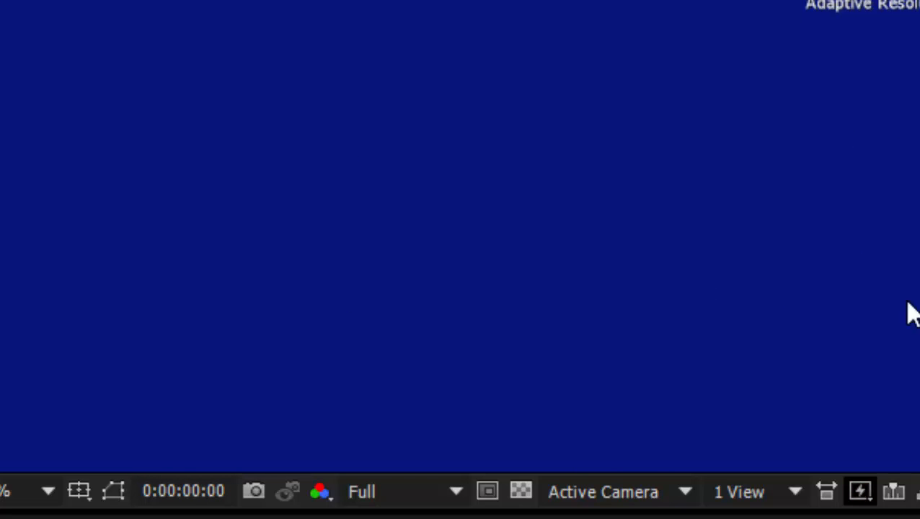
{"action": "key", "text": "space"}
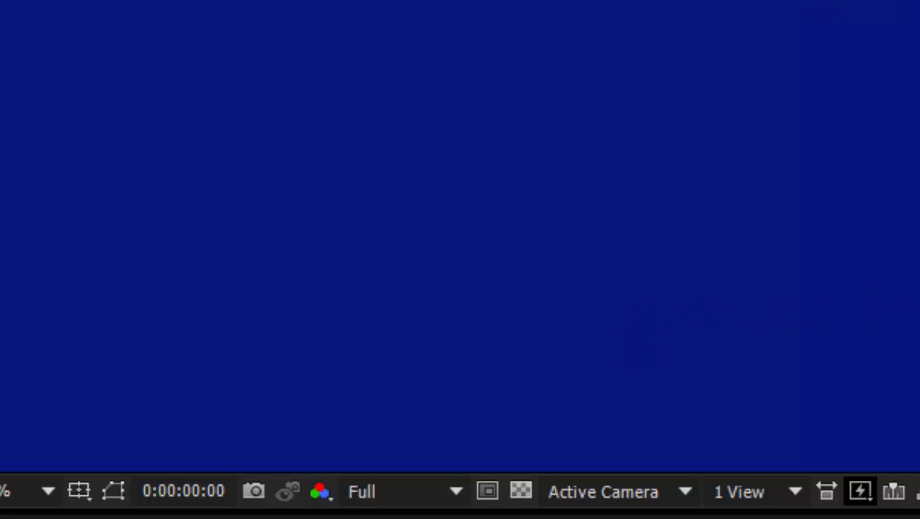
{"action": "left_click", "coordinate": [462, 493]}
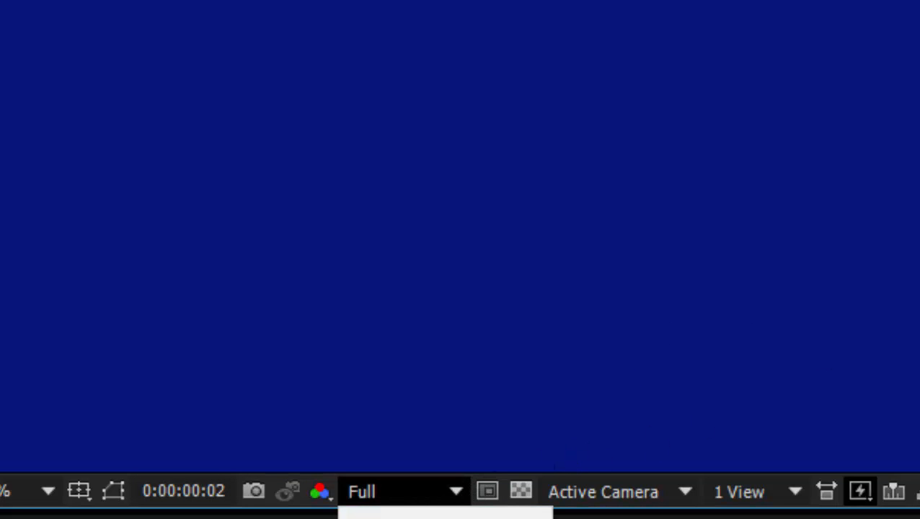
{"action": "left_click", "coordinate": [375, 516]}
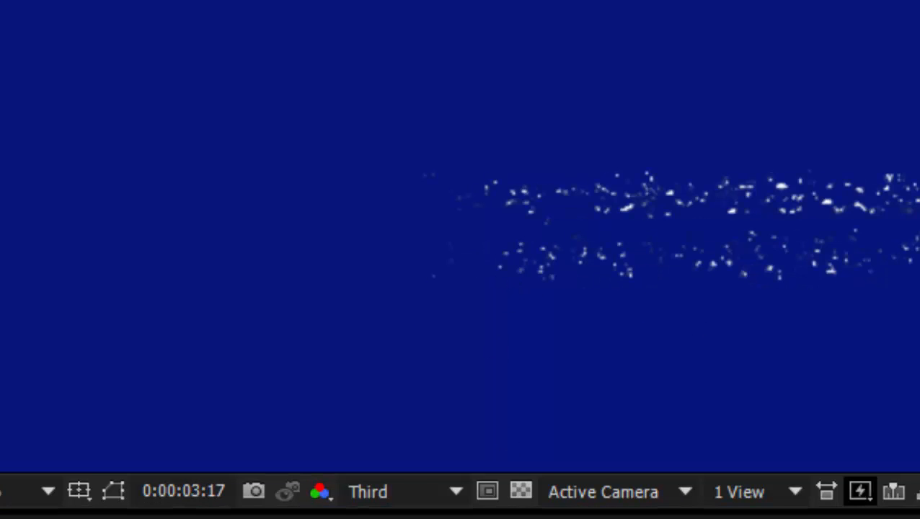
- Compare the particle trail at 0:00:04:09 in rastro de agua, with Light 4 selected, against its look in Comp 1
{"action": "left_click_drag", "start_coordinate": [562, 518], "coordinate": [604, 518]}
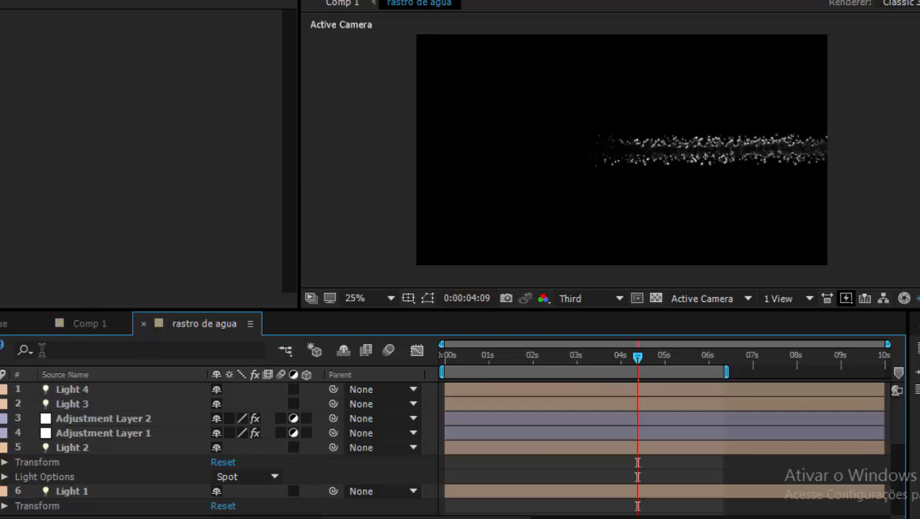
{"action": "left_click", "coordinate": [76, 388]}
{"action": "scroll", "coordinate": [534, 163], "scroll_direction": "down", "scroll_amount": 4}
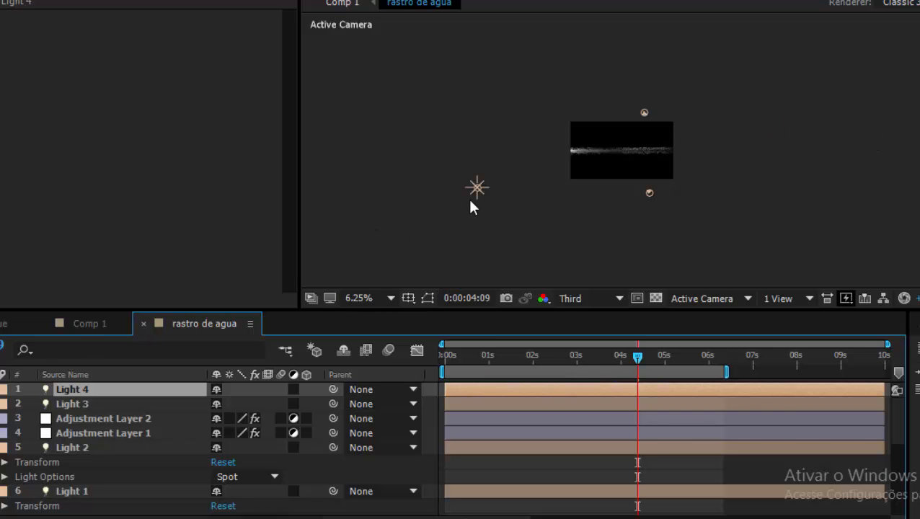
{"action": "left_click", "coordinate": [89, 324]}
{"action": "key", "text": "comma"}
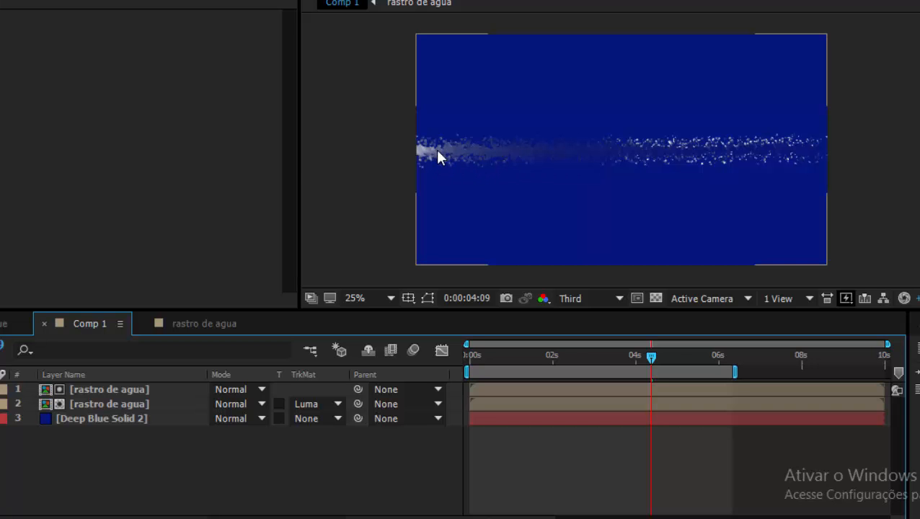
- Turn off the visibility of Light 3 and Light 4 in the rastro de agua composition
{"action": "key", "text": "period"}
{"action": "key", "text": "comma"}
{"action": "left_click", "coordinate": [204, 328]}
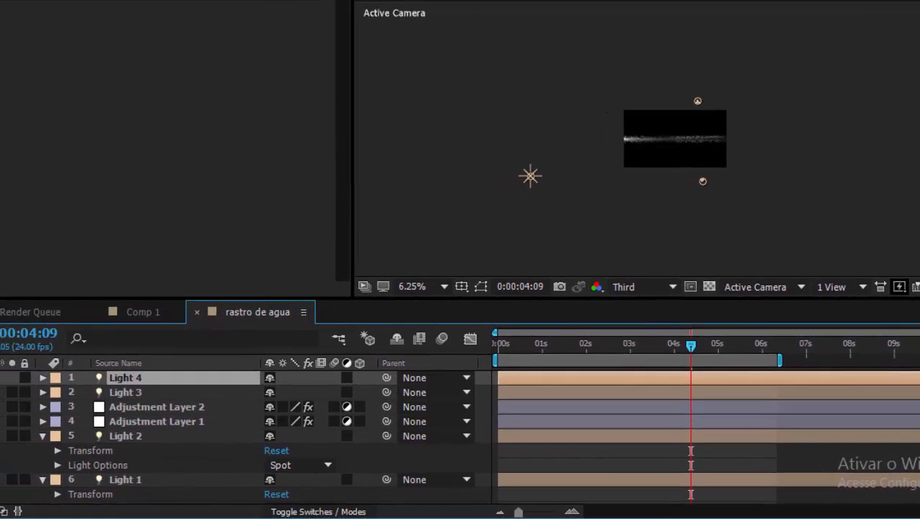
{"action": "left_click", "coordinate": [41, 381]}
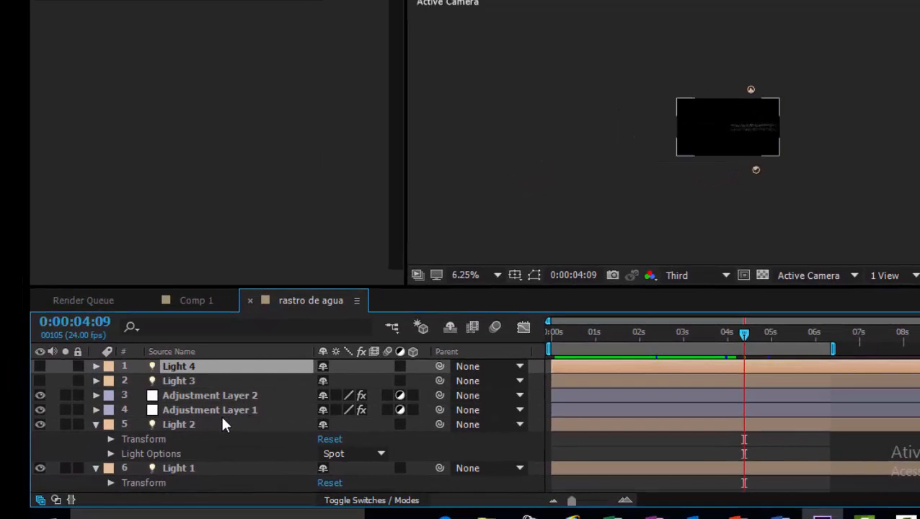
- Move spotlight Light 2 left along its X axis so it sits above the middle of the frame
{"action": "left_click", "coordinate": [223, 426]}
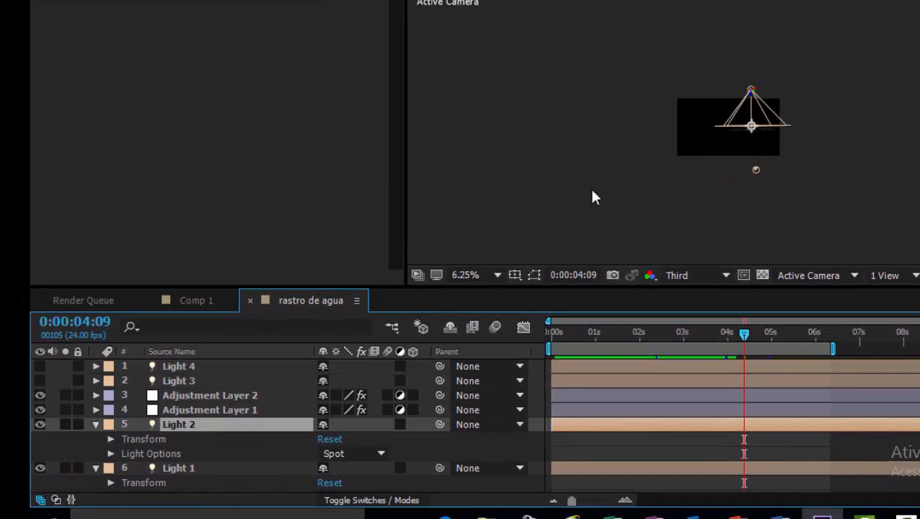
{"action": "key", "text": "period"}
{"action": "key", "text": "period"}
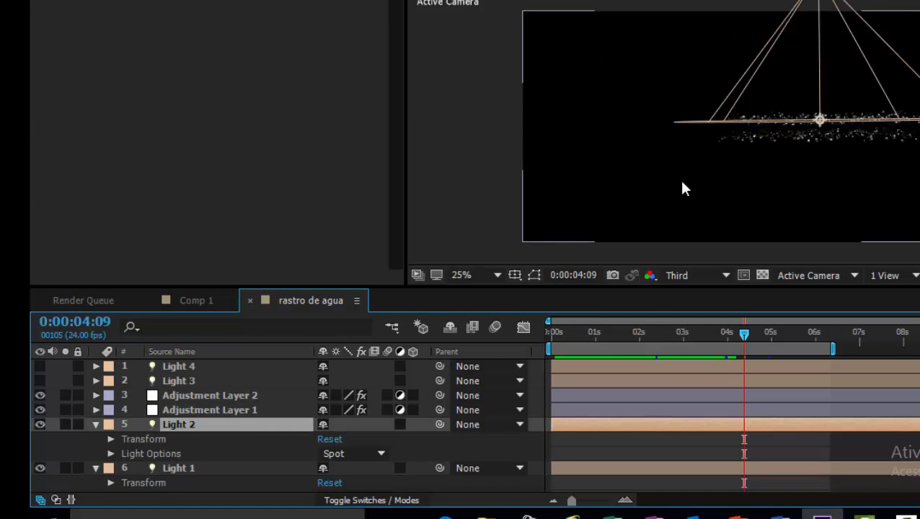
{"action": "key", "text": "comma"}
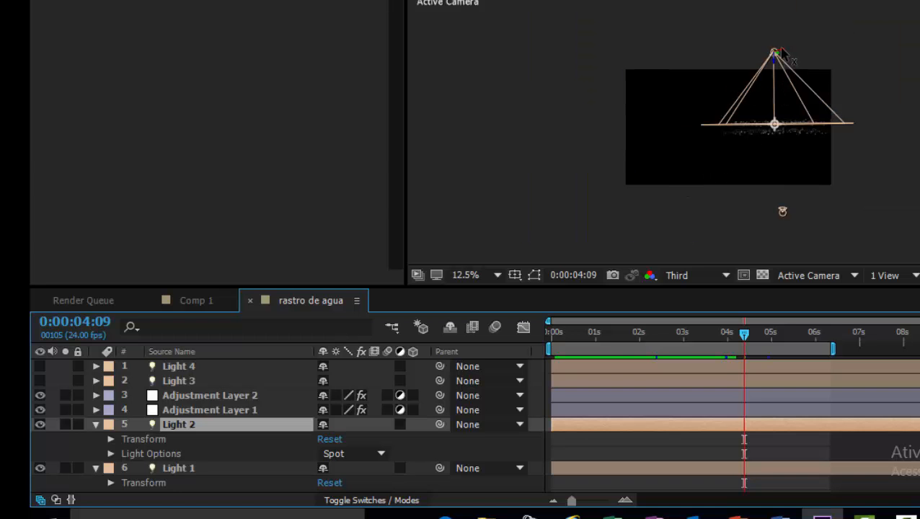
{"action": "left_click_drag", "start_coordinate": [783, 50], "coordinate": [781, 49]}
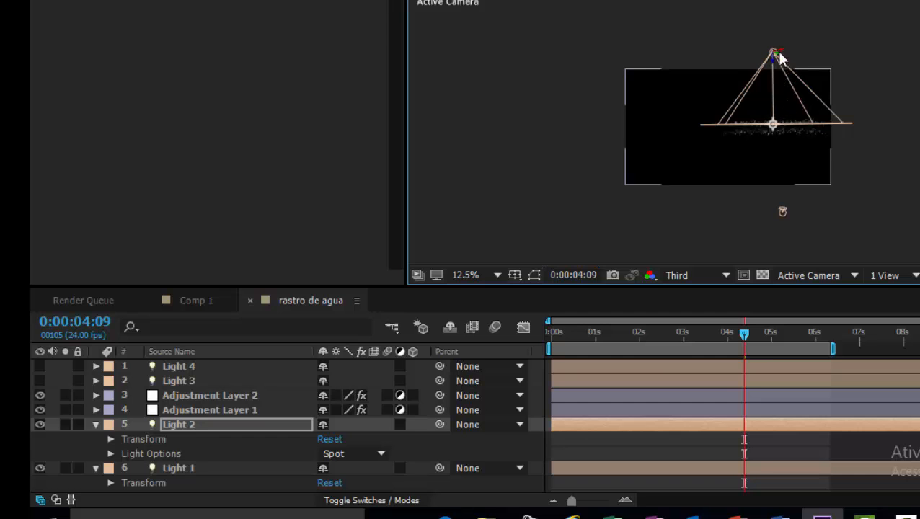
{"action": "left_click_drag", "start_coordinate": [779, 54], "coordinate": [748, 56]}
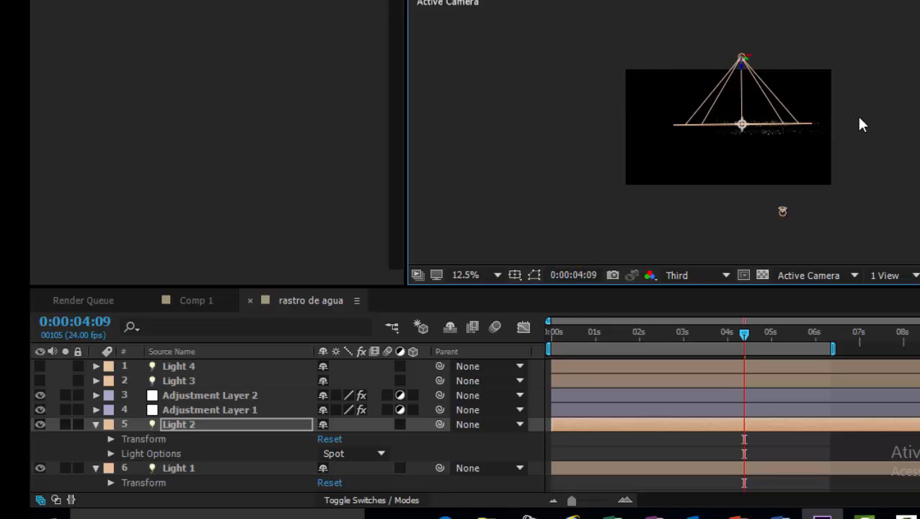
- Move spotlight Light 1 about 350 px left, below the middle of the trail, and check the frame at 0:00:03:00
{"action": "left_click", "coordinate": [786, 213]}
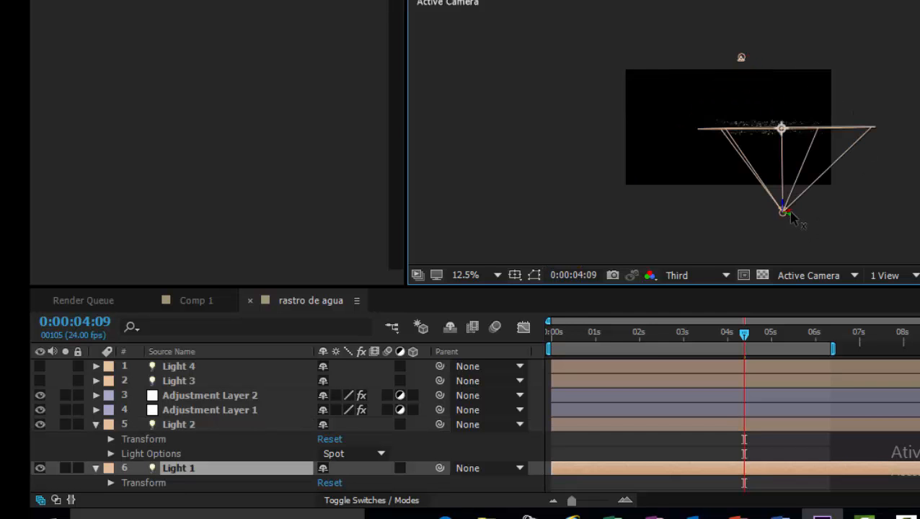
{"action": "left_click_drag", "start_coordinate": [786, 213], "coordinate": [745, 218]}
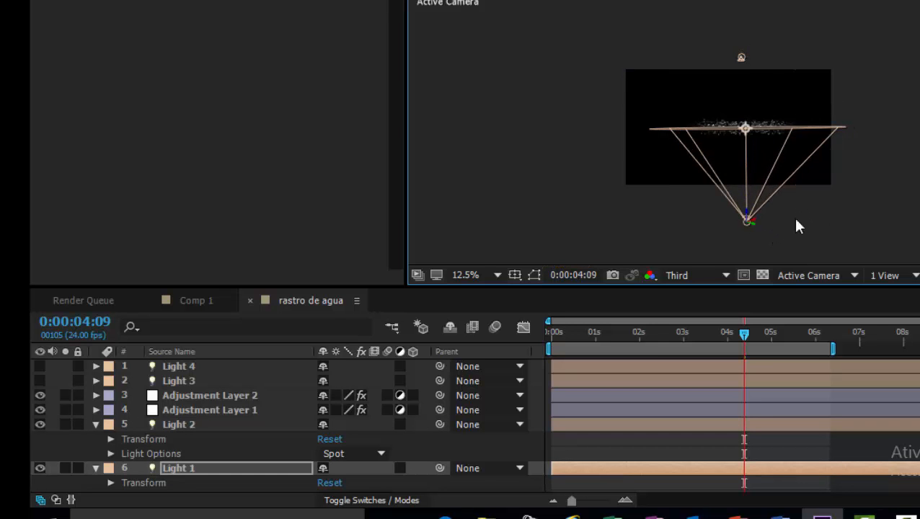
{"action": "left_click_drag", "start_coordinate": [745, 337], "coordinate": [683, 349]}
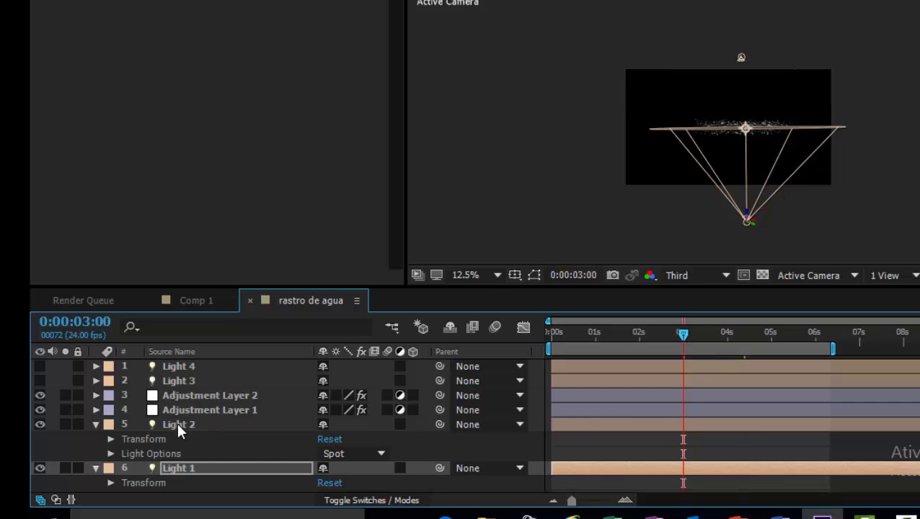
- Set the intensity of spotlight Light 2 to 200%
{"action": "left_click", "coordinate": [111, 454]}
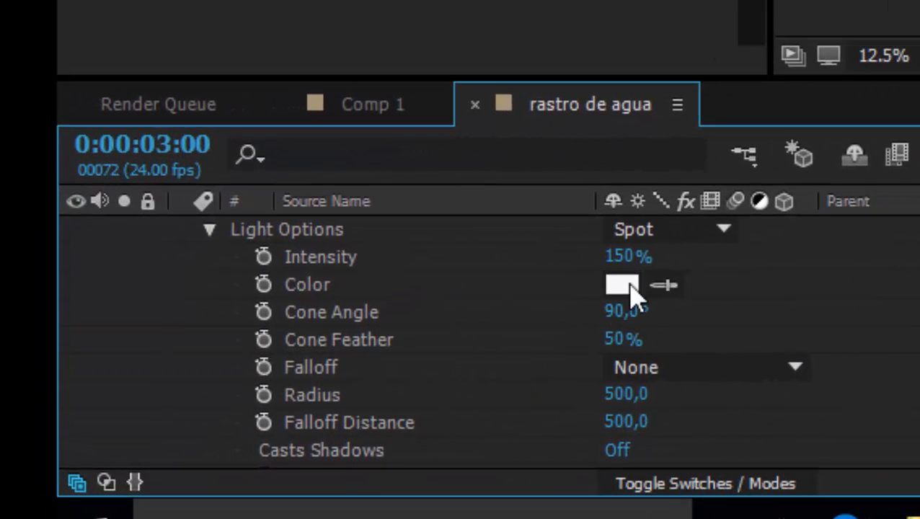
{"action": "left_click", "coordinate": [625, 256]}
{"action": "type", "text": "200"}
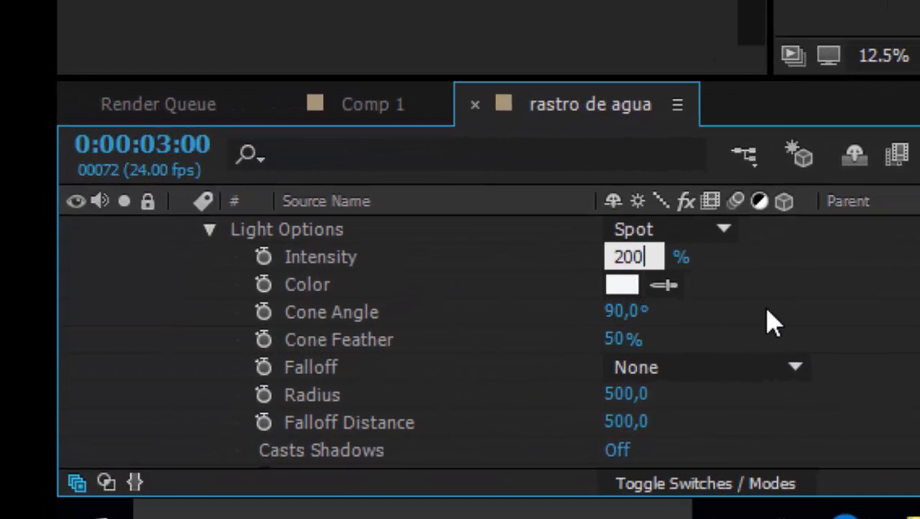
{"action": "key", "text": "Return"}
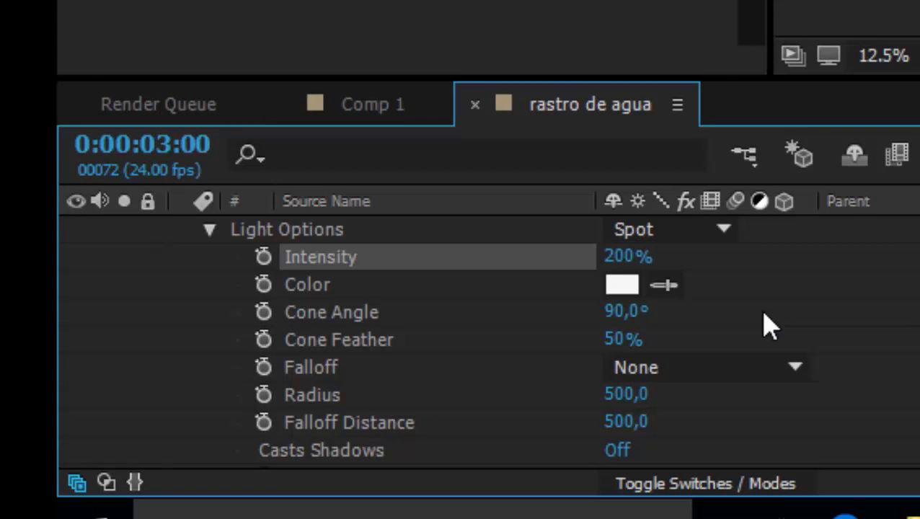
- Set the intensity of spotlight Light 1 to 200%
{"action": "scroll", "coordinate": [427, 339], "scroll_direction": "up", "scroll_amount": 5}
{"action": "scroll", "coordinate": [424, 350], "scroll_direction": "down", "scroll_amount": 10}
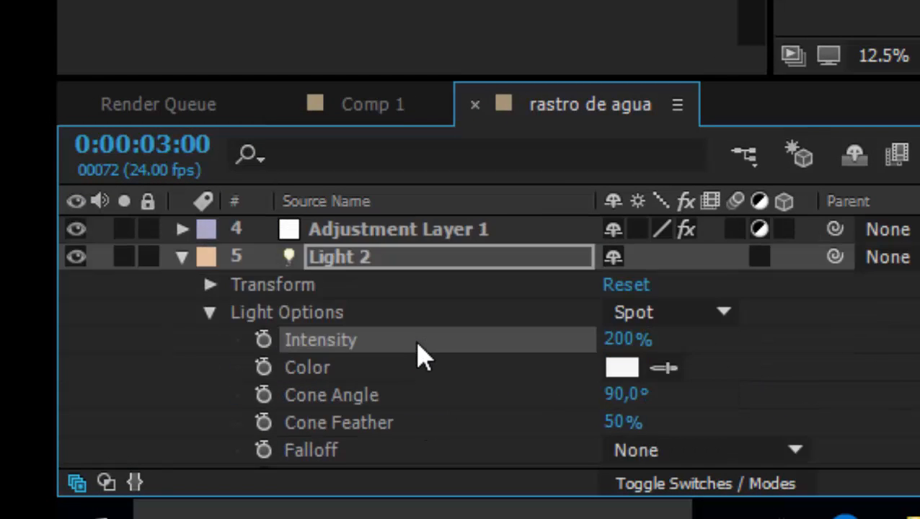
{"action": "scroll", "coordinate": [410, 369], "scroll_direction": "down", "scroll_amount": 3}
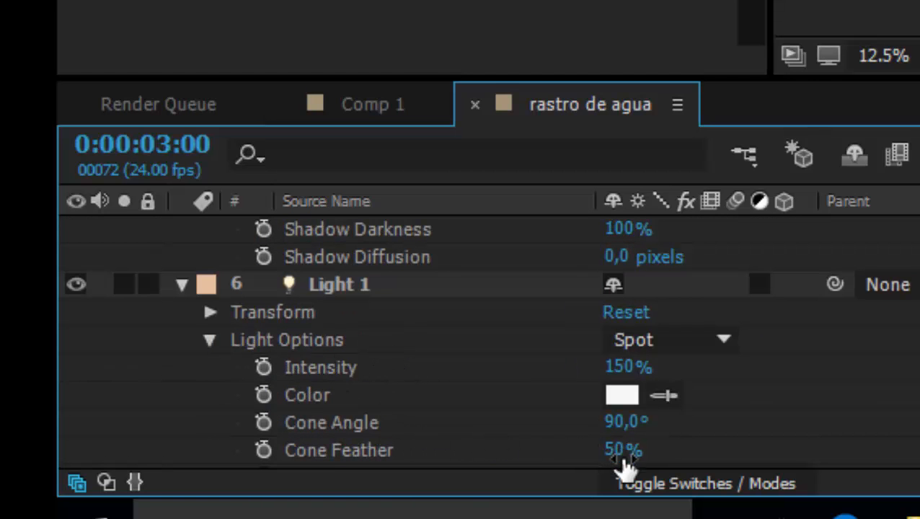
{"action": "left_click", "coordinate": [615, 367]}
{"action": "type", "text": "200"}
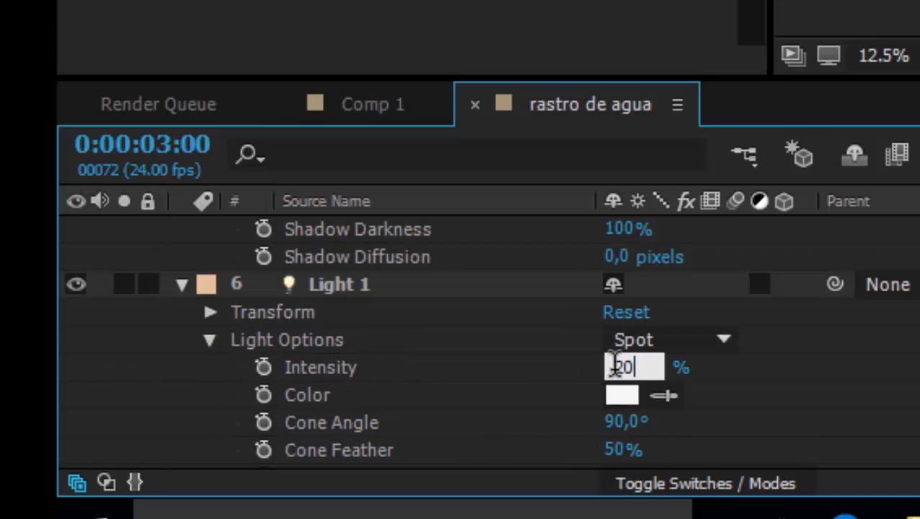
{"action": "key", "text": "Return"}
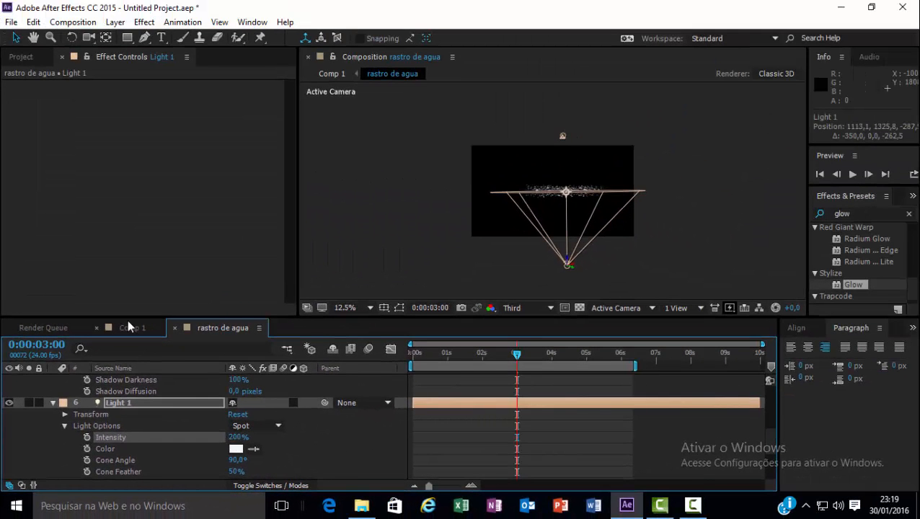
- Examine the relit trail over blue in Comp 1 at 0:00:05:06, and return to rastro de agua
{"action": "left_click", "coordinate": [130, 327]}
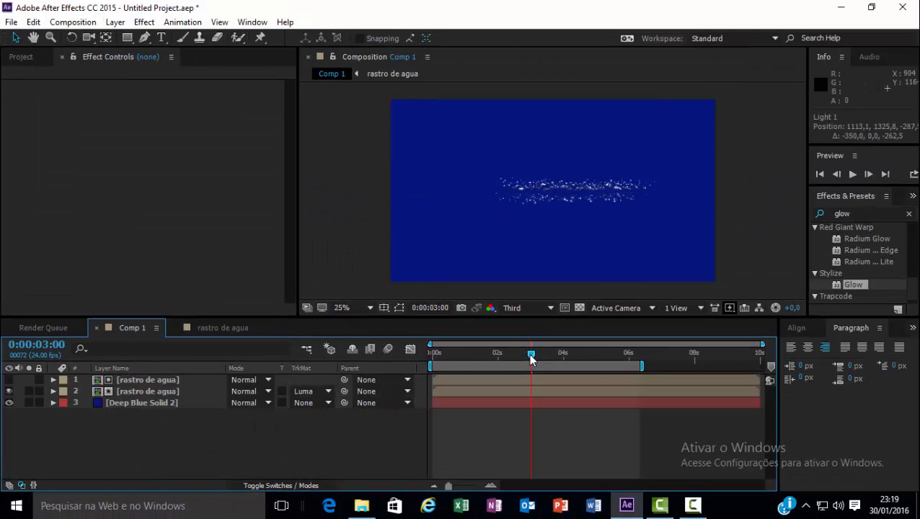
{"action": "left_click_drag", "start_coordinate": [532, 356], "coordinate": [606, 363]}
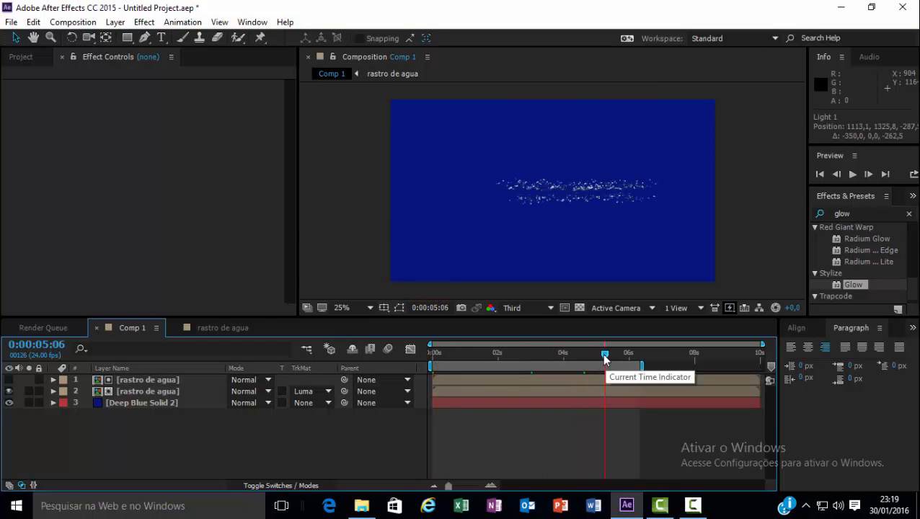
{"action": "left_click", "coordinate": [220, 328]}
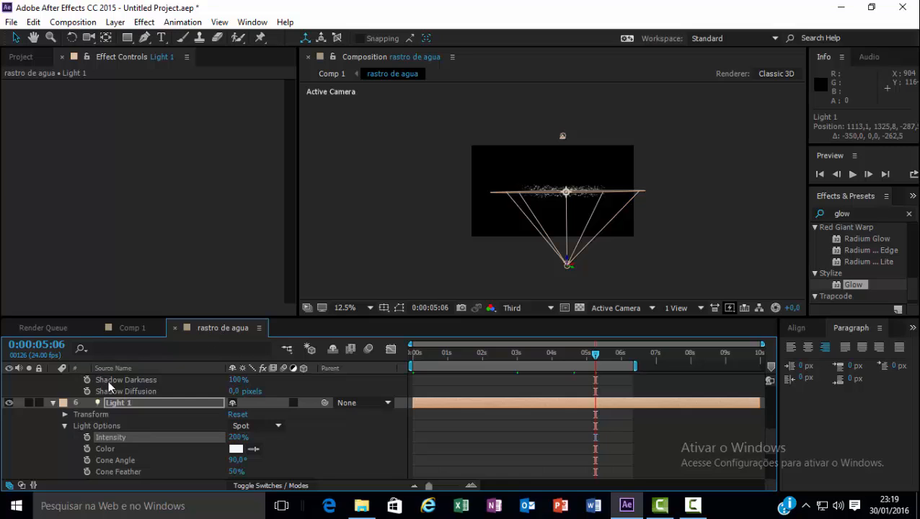
- Collapse the Light 2 and Light 1 properties, and select the particula layer to show its Particular settings
{"action": "scroll", "coordinate": [101, 381], "scroll_direction": "up", "scroll_amount": 5}
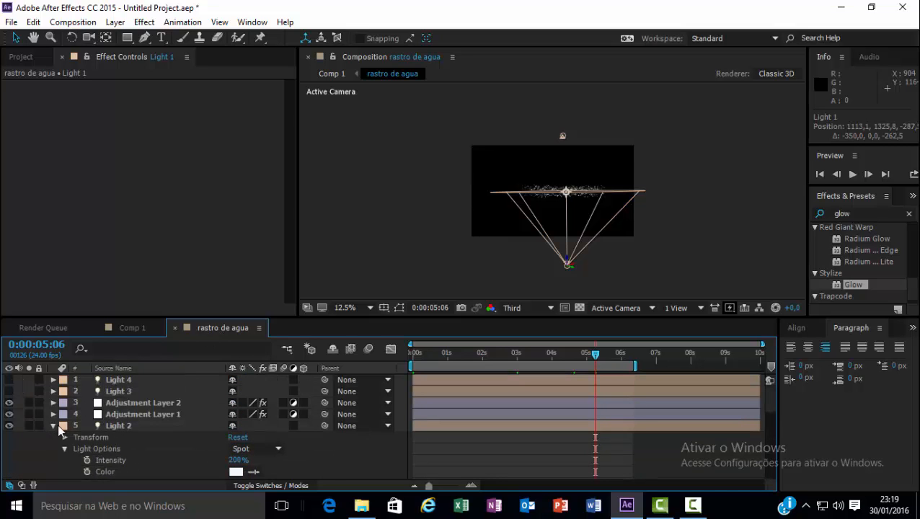
{"action": "left_click", "coordinate": [54, 425]}
{"action": "left_click", "coordinate": [53, 437]}
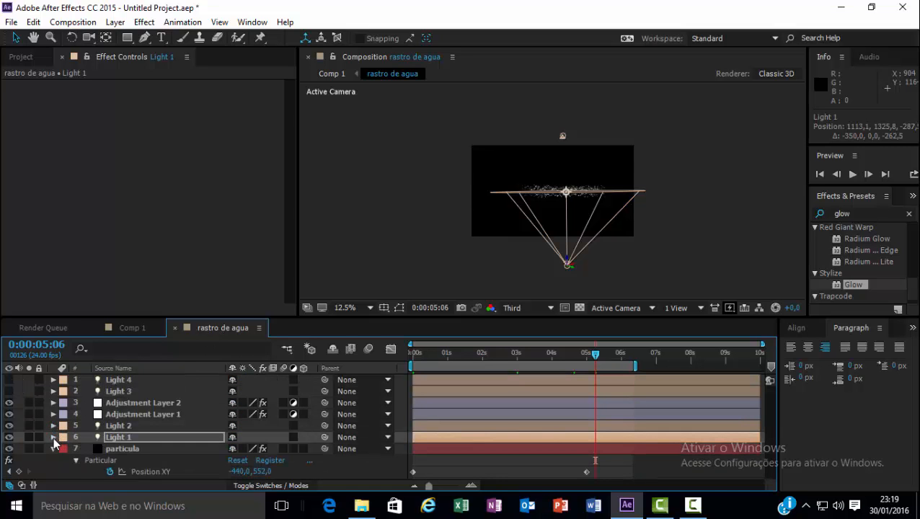
{"action": "left_click", "coordinate": [133, 449]}
{"action": "key", "text": "period"}
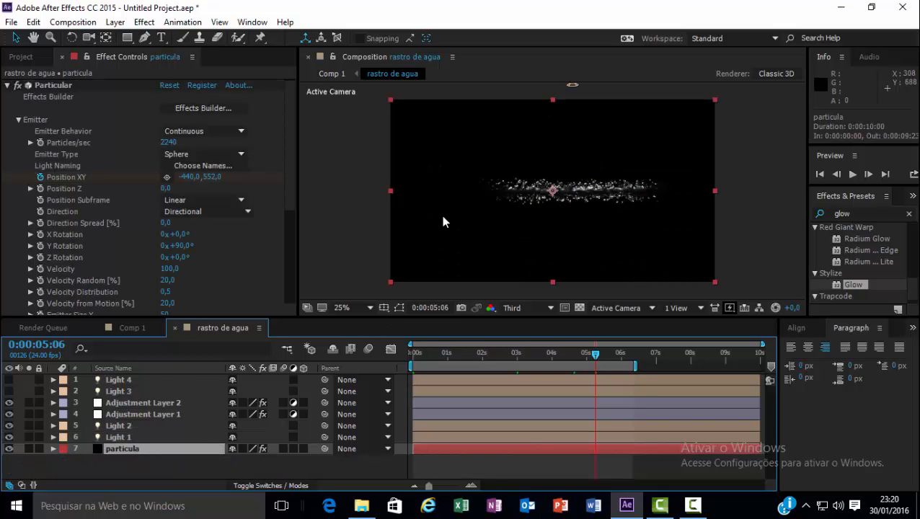
- Try 30000 particles per second for the Particular emitter on the particula layer
{"action": "left_click", "coordinate": [167, 142]}
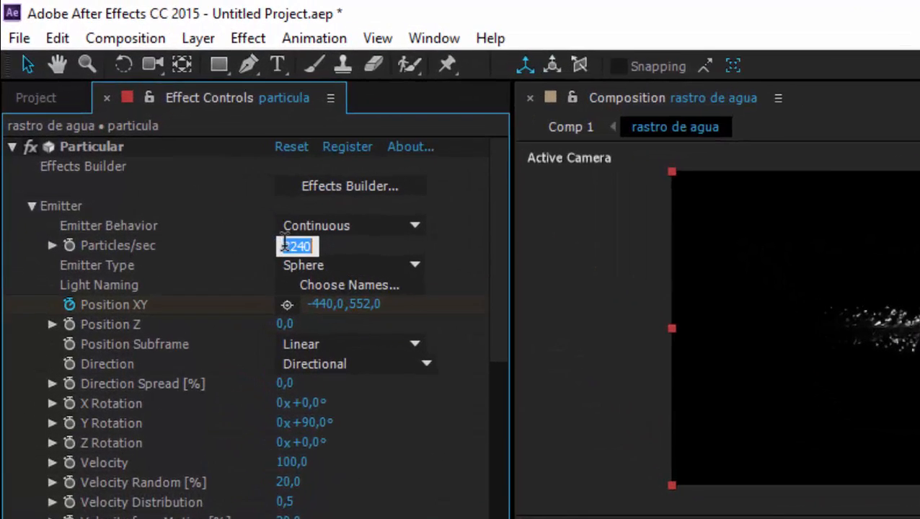
{"action": "type", "text": "80"}
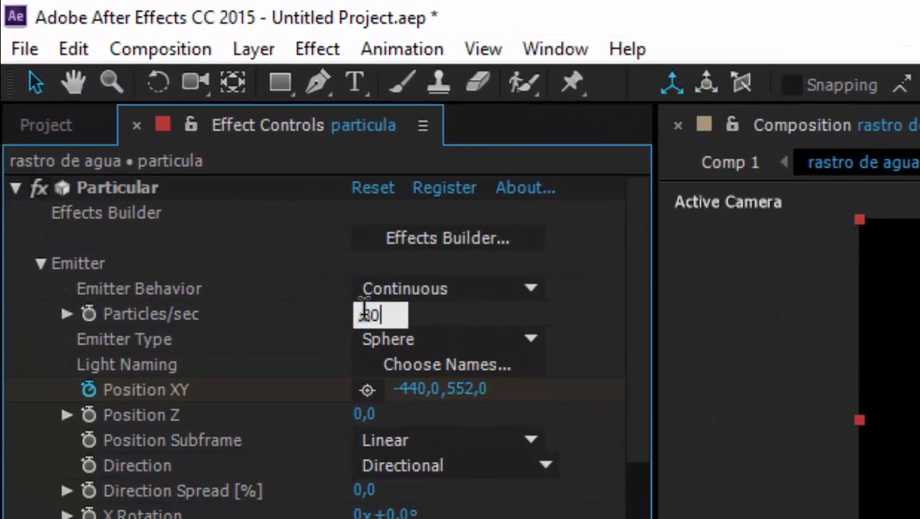
{"action": "type", "text": "000"}
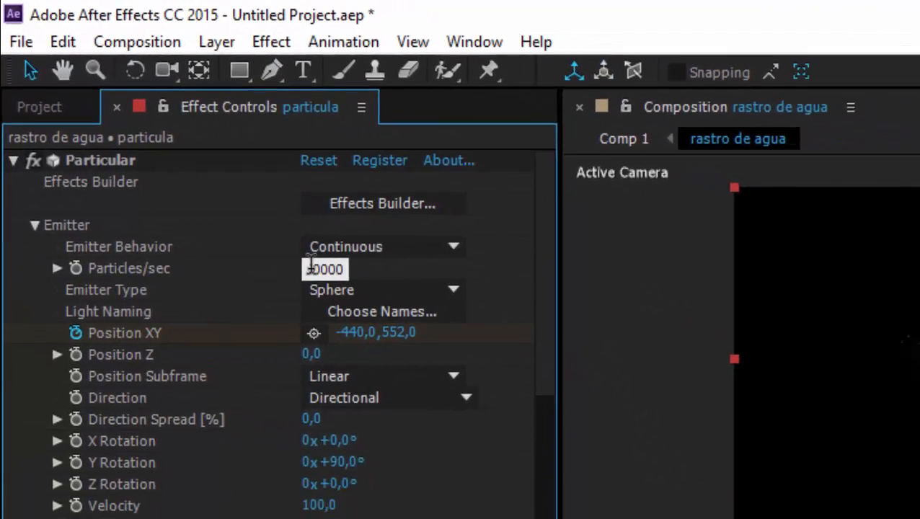
{"action": "key", "text": "Return"}
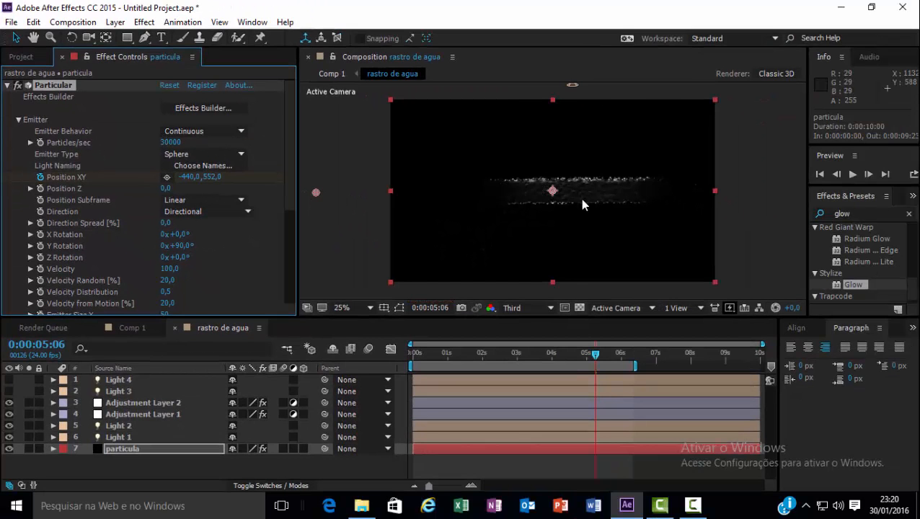
- Compare the denser trail's look over blue in Comp 1 with its look in rastro de agua
{"action": "left_click", "coordinate": [143, 328]}
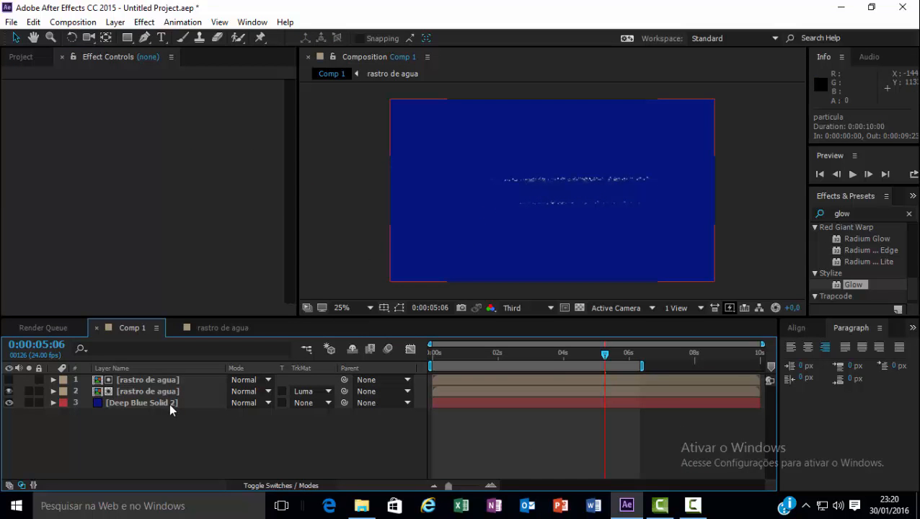
{"action": "left_click", "coordinate": [234, 326]}
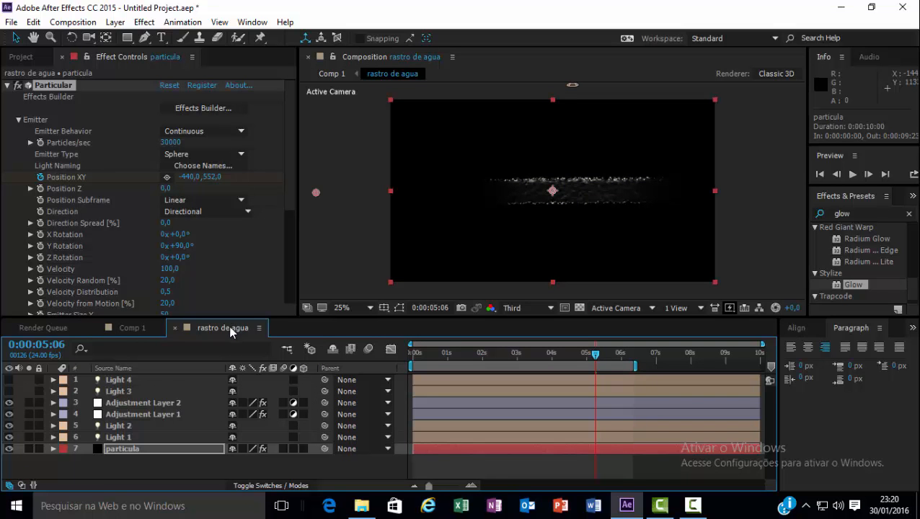
{"action": "left_click", "coordinate": [143, 329]}
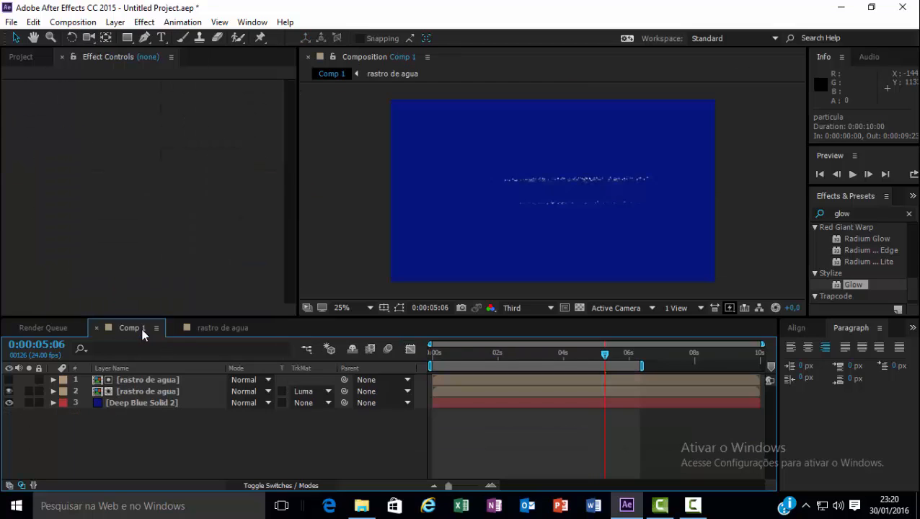
{"action": "left_click", "coordinate": [227, 328]}
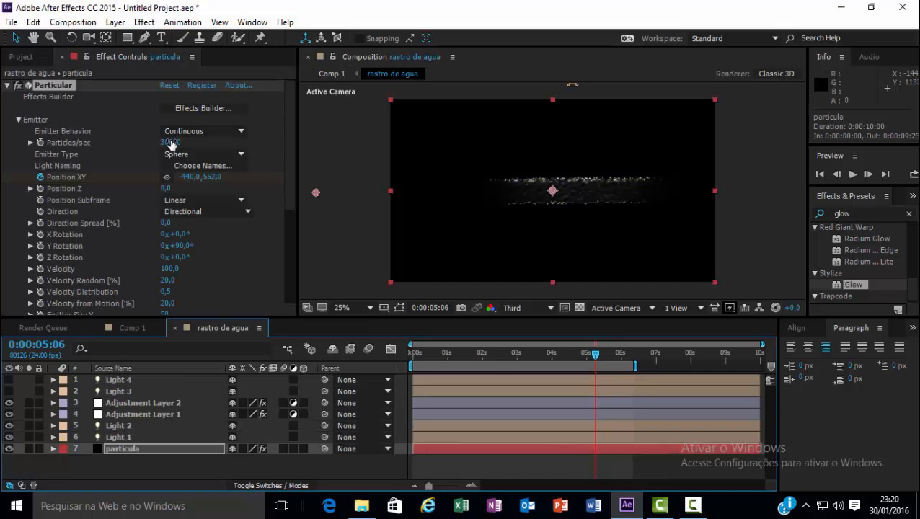
- Set the Particular emitter's Particles/sec to 3000 on the particula layer
{"action": "left_click", "coordinate": [170, 142]}
{"action": "type", "text": "300"}
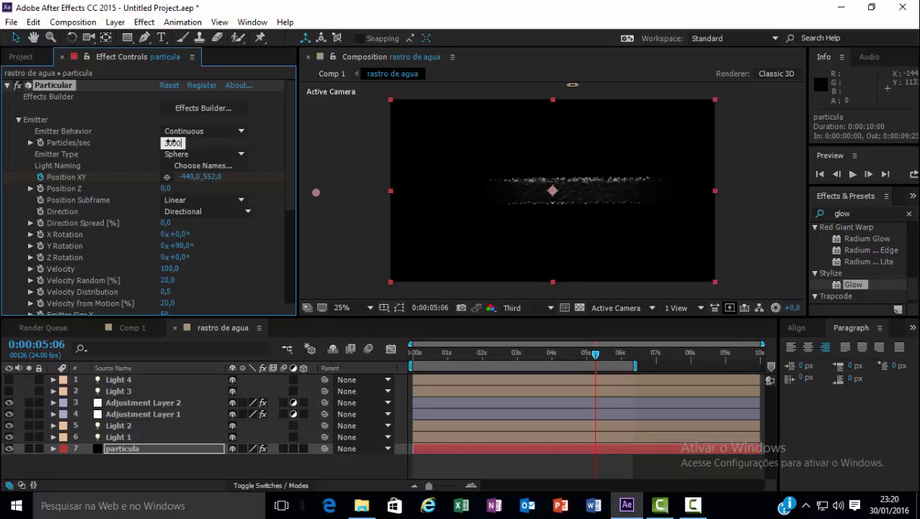
{"action": "type", "text": "0"}
{"action": "key", "text": "Return"}
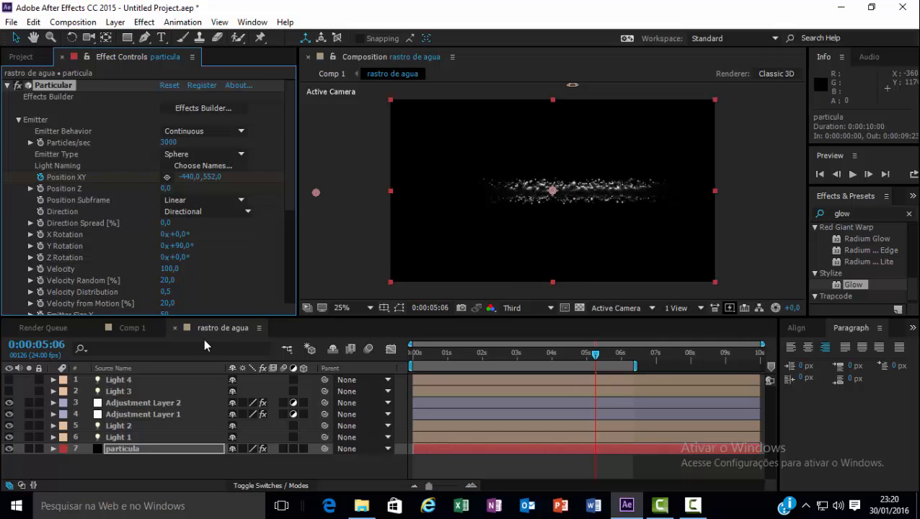
- Preview the water trail over the blue background in Comp 1 from the start of the timeline
{"action": "left_click", "coordinate": [125, 327]}
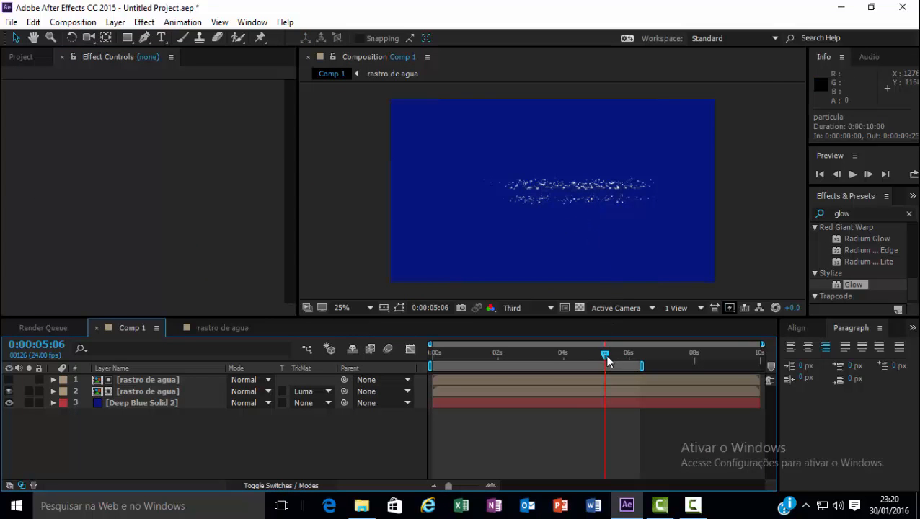
{"action": "left_click_drag", "start_coordinate": [605, 356], "coordinate": [424, 358]}
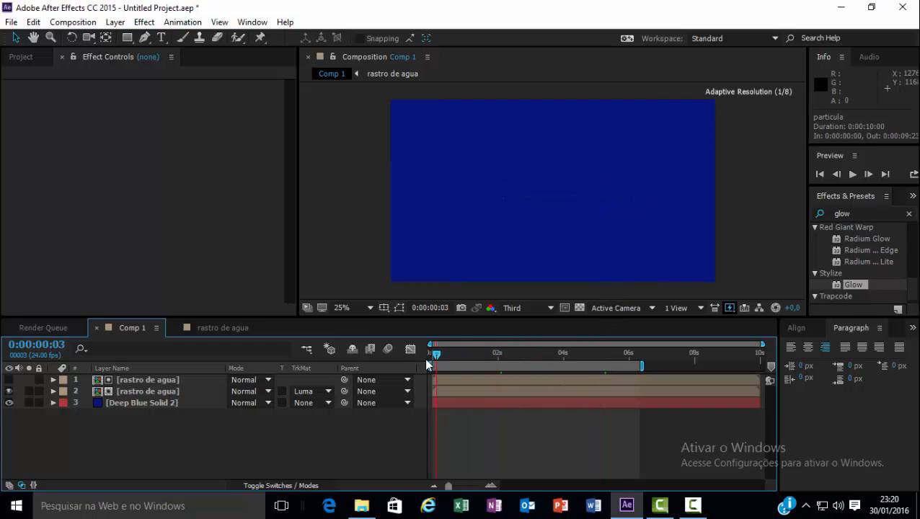
{"action": "left_click", "coordinate": [853, 173]}
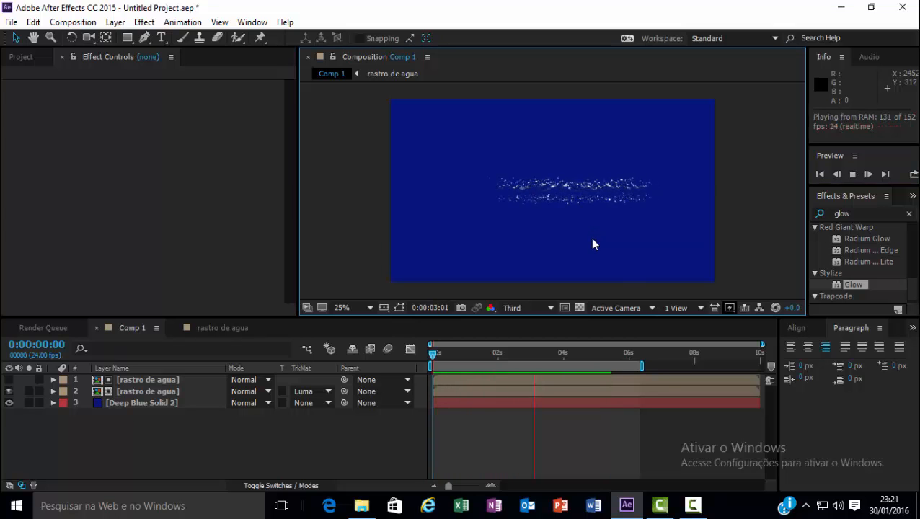
{"action": "key", "text": "space"}
- Delete the hidden Light 4 and Light 3 layers from the rastro de agua composition
{"action": "left_click", "coordinate": [199, 326]}
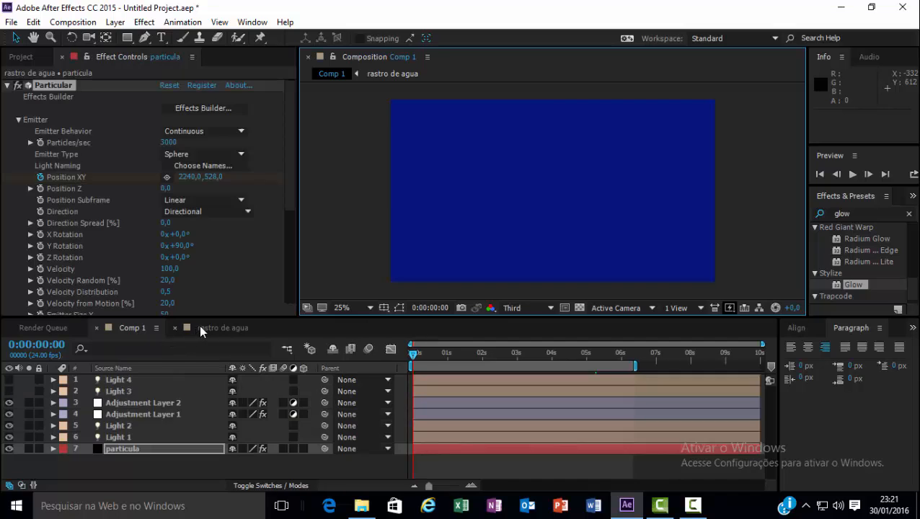
{"action": "left_click", "coordinate": [132, 380]}
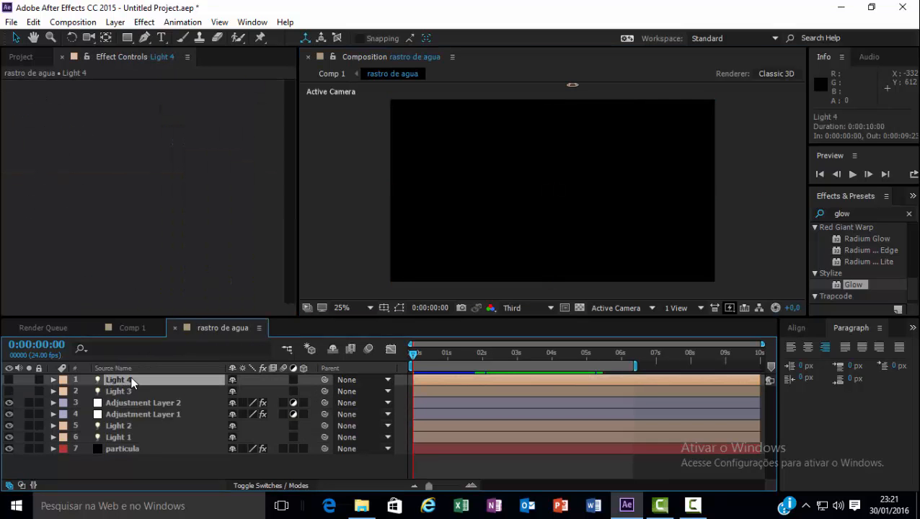
{"action": "key", "text": "Delete"}
{"action": "left_click", "coordinate": [130, 380]}
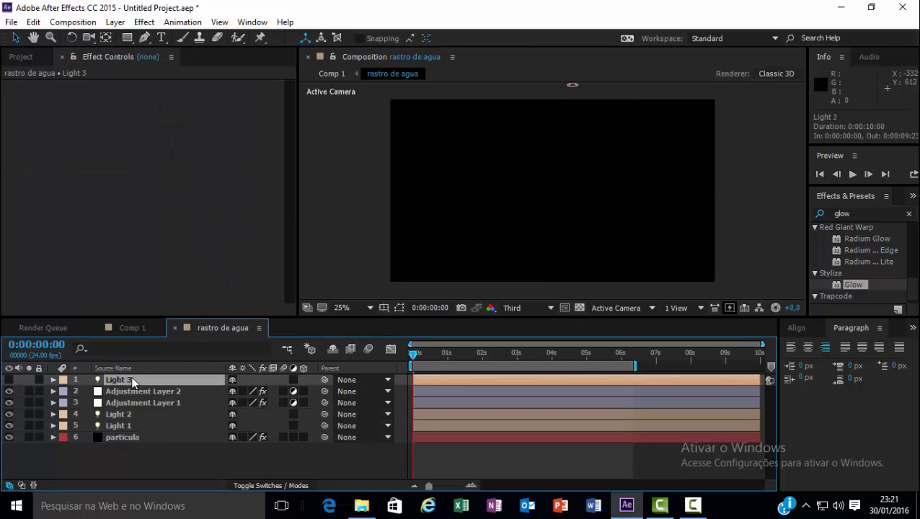
{"action": "key", "text": "Delete"}
- Add a white point light at 100% intensity to rastro de agua, with the time at 0:00:04:01
{"action": "left_click_drag", "start_coordinate": [414, 353], "coordinate": [554, 361]}
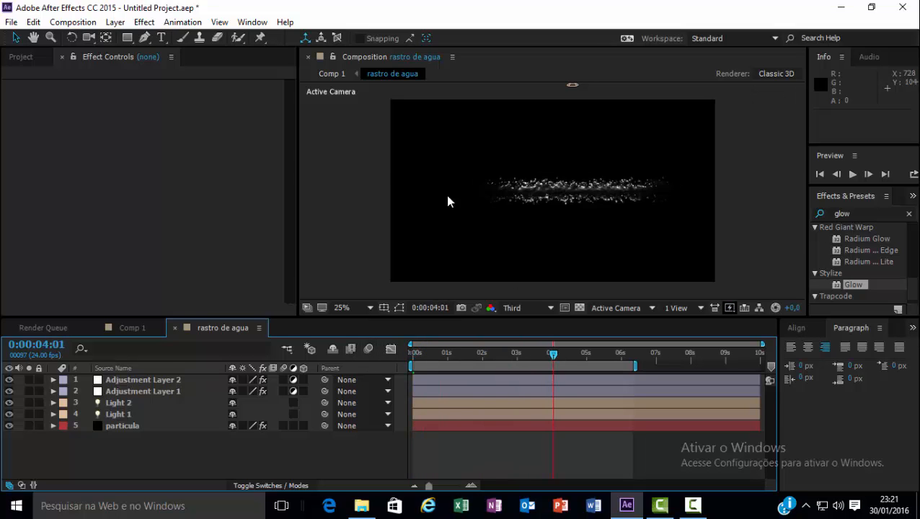
{"action": "left_click", "coordinate": [116, 22]}
{"action": "mouse_move", "coordinate": [226, 20]}
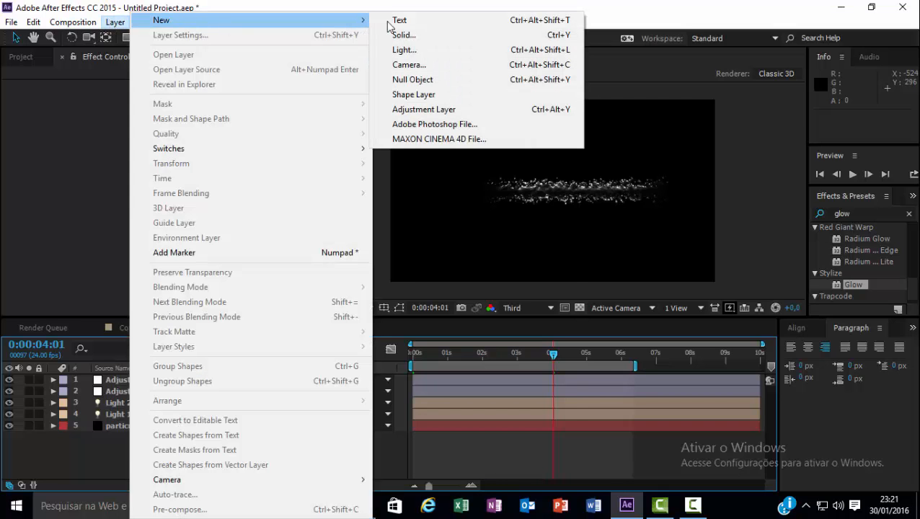
{"action": "left_click", "coordinate": [429, 51]}
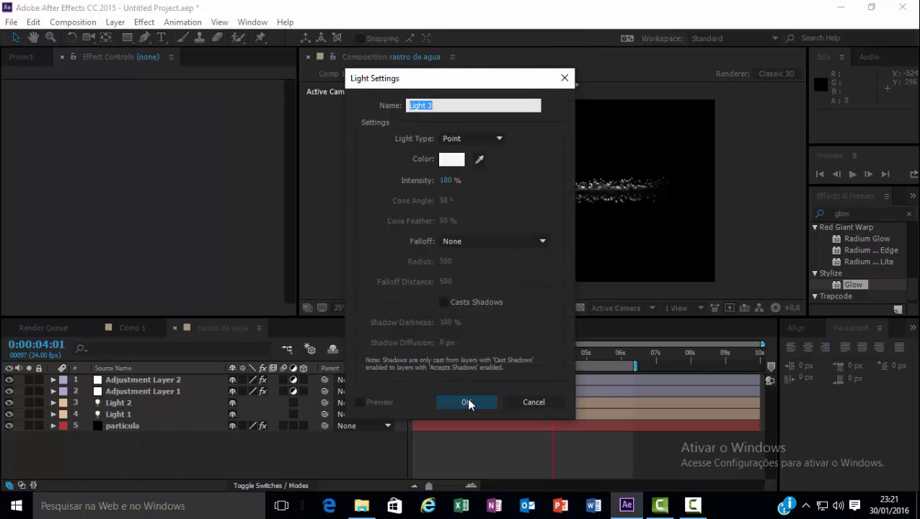
{"action": "left_click", "coordinate": [468, 400]}
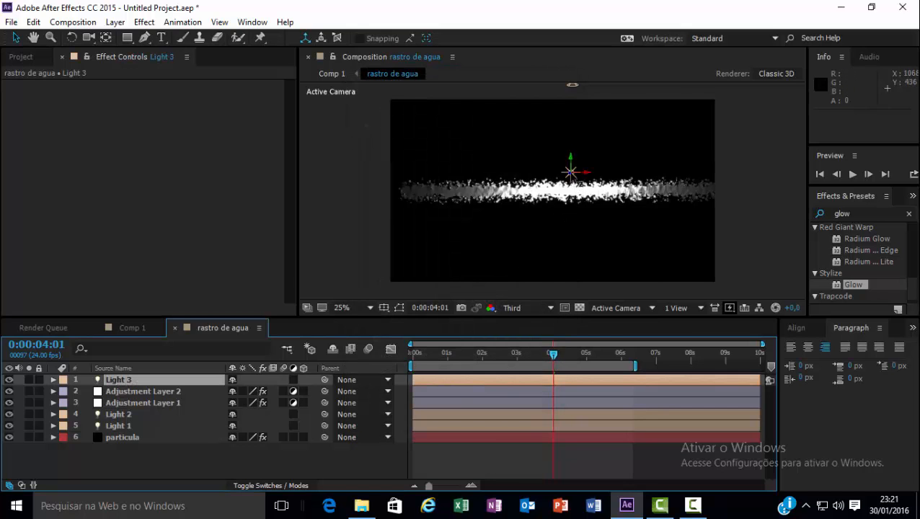
- Move Light 3 outside the frame's left edge to about -124, 460, -168.9, and check the trail in Comp 1
{"action": "mouse_move", "coordinate": [571, 173]}
{"action": "left_mouse_down"}
{"action": "mouse_move", "coordinate": [662, 153]}
{"action": "mouse_move", "coordinate": [780, 17]}
{"action": "mouse_move", "coordinate": [802, 6]}
{"action": "mouse_move", "coordinate": [649, 202]}
{"action": "mouse_move", "coordinate": [505, 287]}
{"action": "mouse_move", "coordinate": [532, 256]}
{"action": "left_mouse_up"}
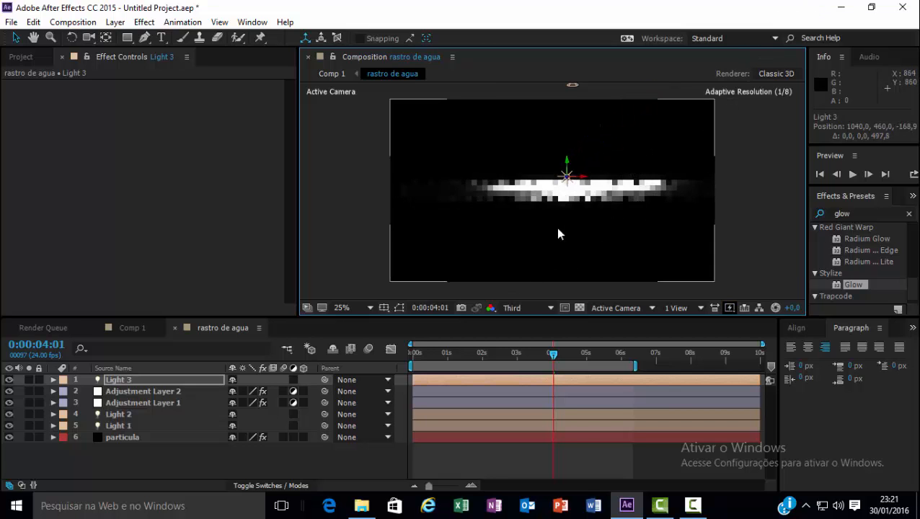
{"action": "left_click_drag", "start_coordinate": [581, 177], "coordinate": [389, 185]}
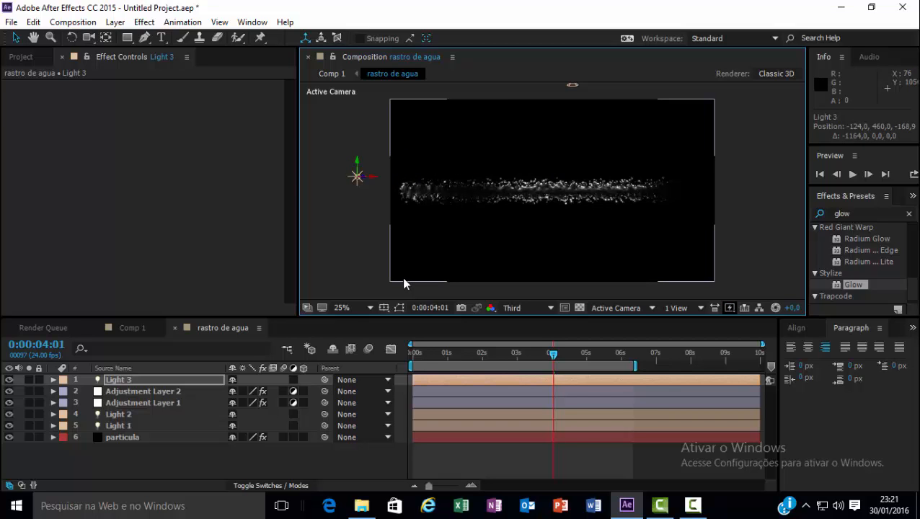
{"action": "left_click", "coordinate": [132, 328]}
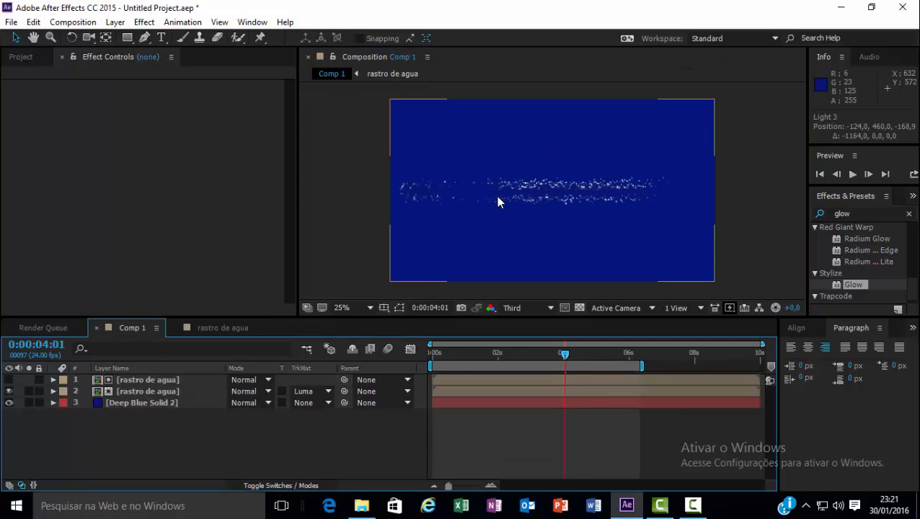
{"action": "left_click_drag", "start_coordinate": [560, 349], "coordinate": [622, 355]}
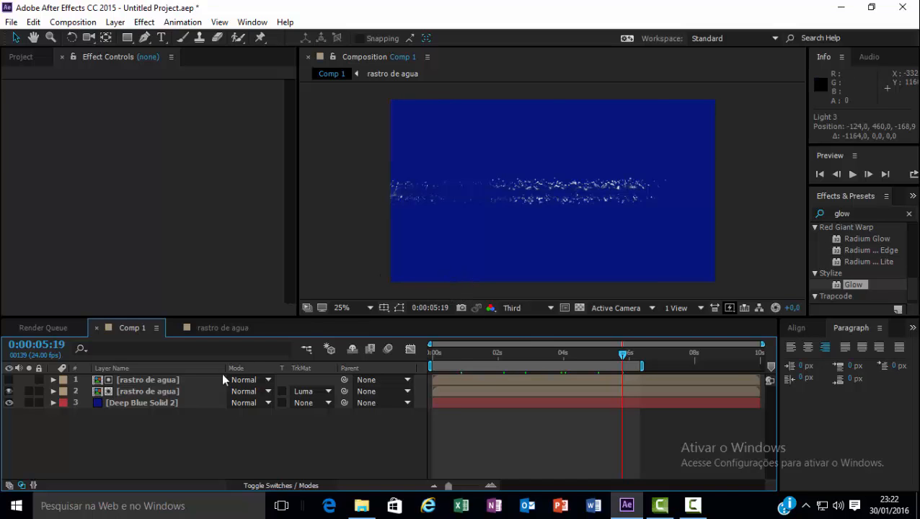
- Try removing the Deep Blue Solid 2 background from Comp 1, and undo the deletion
{"action": "left_click", "coordinate": [154, 404]}
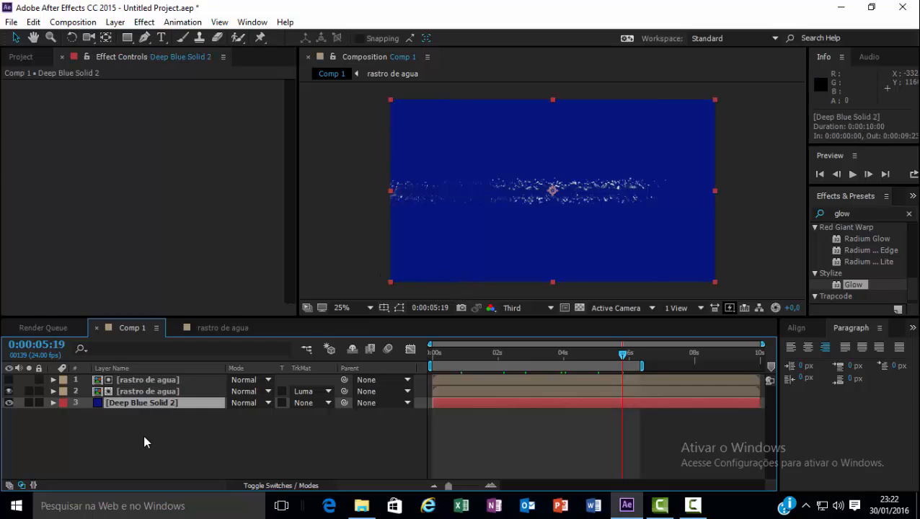
{"action": "key", "text": "Delete"}
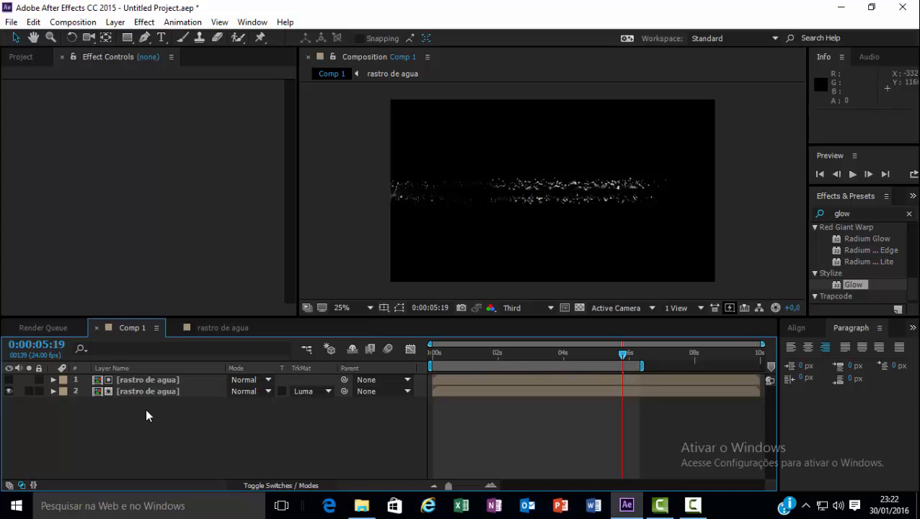
{"action": "key", "text": "ctrl+z"}
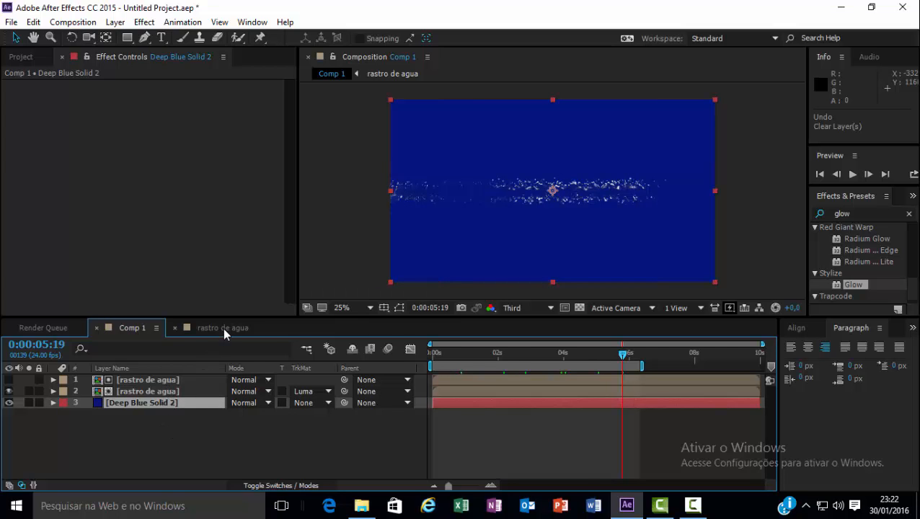
- Review the relit trail in the rastro de agua composition by scrubbing back to an earlier time
{"action": "left_click", "coordinate": [223, 328]}
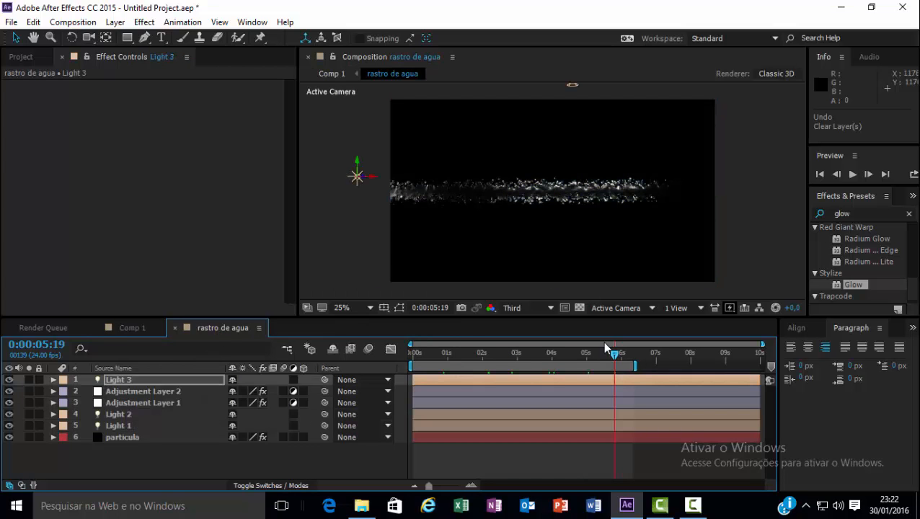
{"action": "left_click_drag", "start_coordinate": [615, 357], "coordinate": [469, 354]}
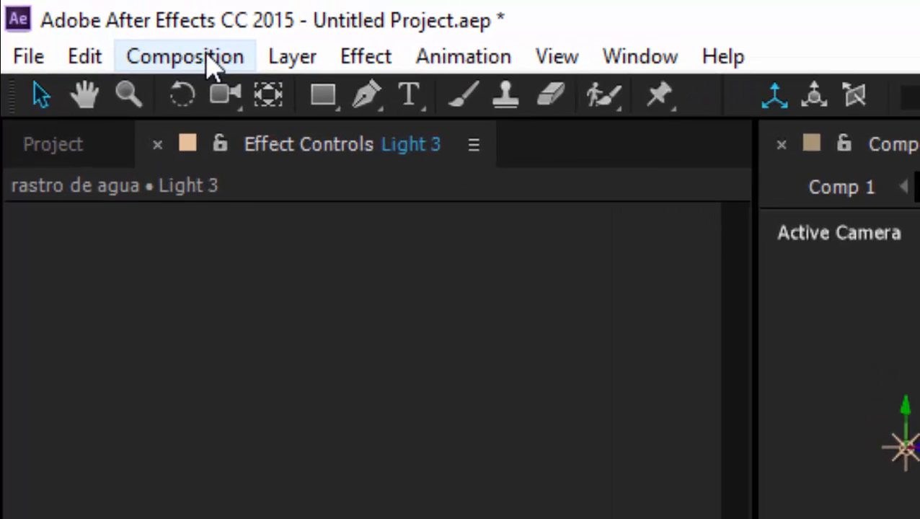
- Create a new composition named Comp 2, 400 px wide and 400 px high, at 24 frames per second
{"action": "left_click", "coordinate": [84, 23]}
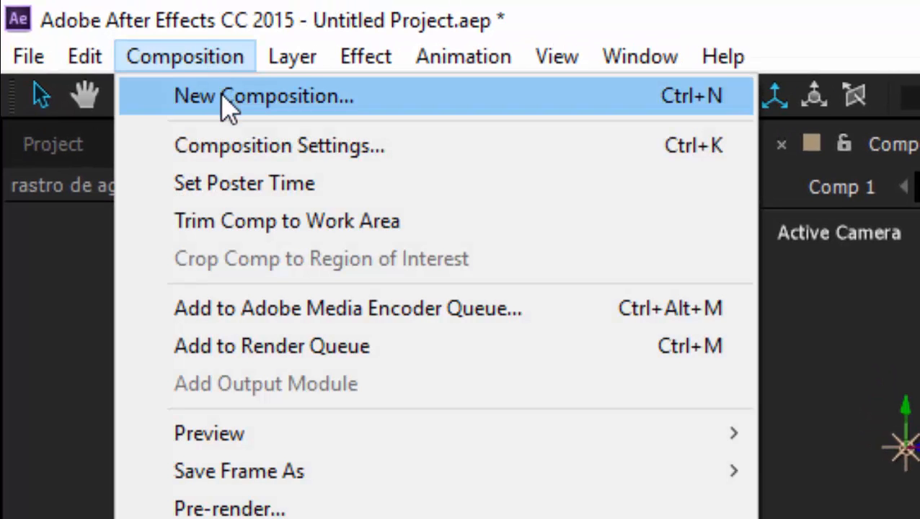
{"action": "left_click", "coordinate": [237, 103]}
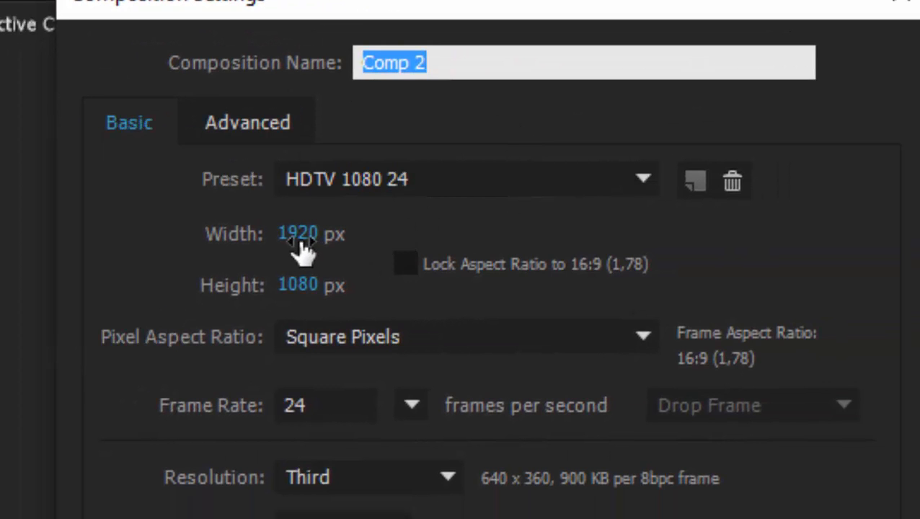
{"action": "left_click", "coordinate": [301, 246]}
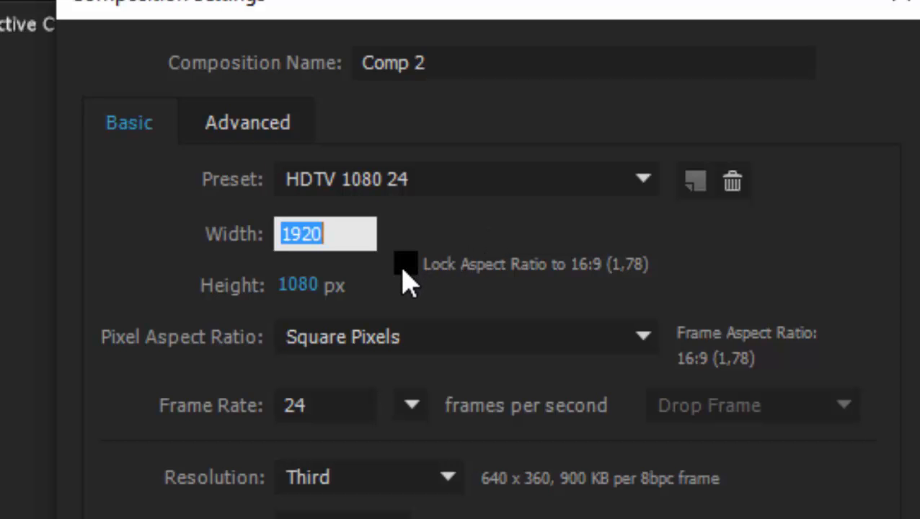
{"action": "type", "text": "400"}
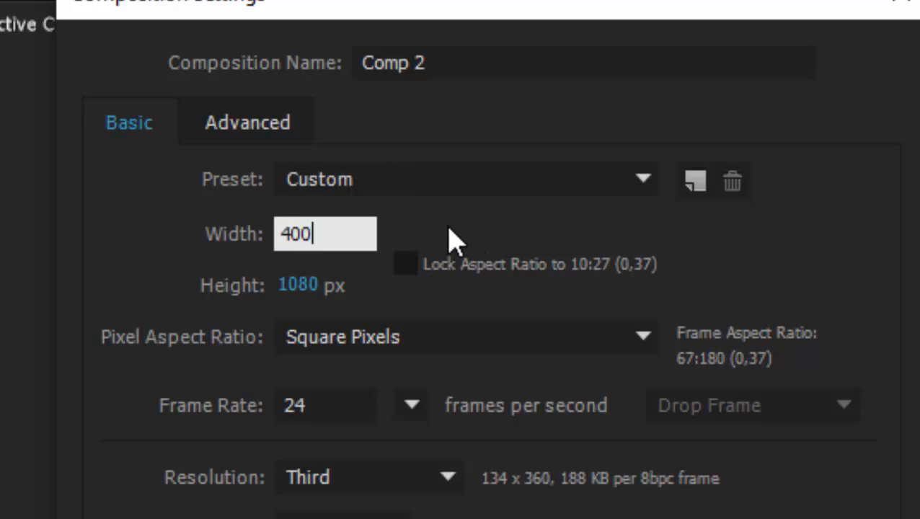
{"action": "left_click", "coordinate": [306, 286]}
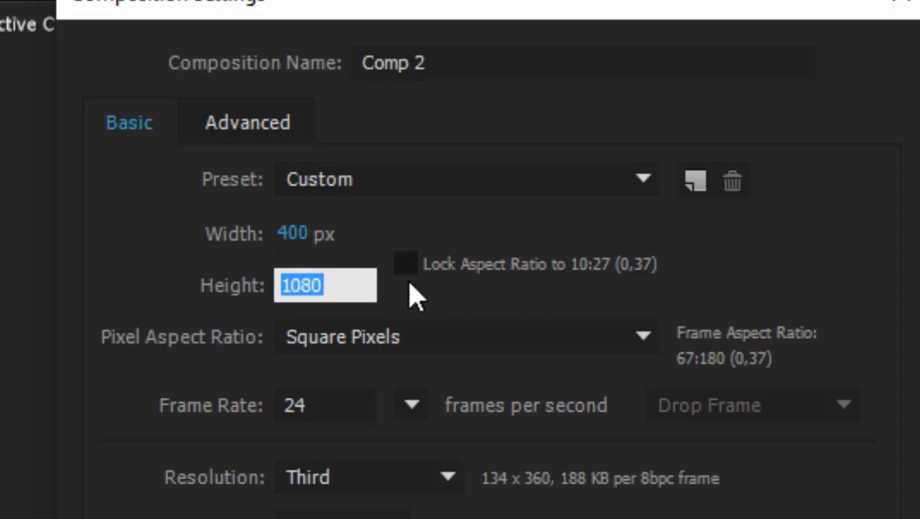
{"action": "type", "text": "400"}
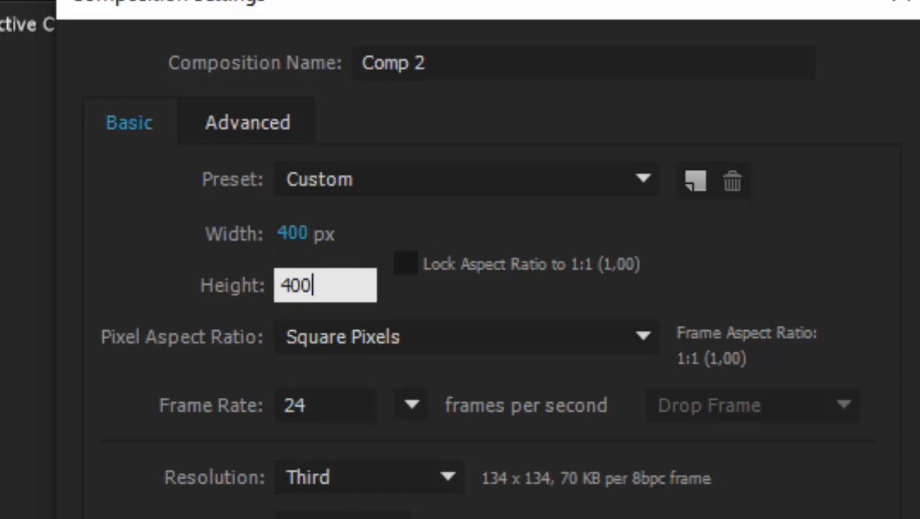
{"action": "key", "text": "Return"}
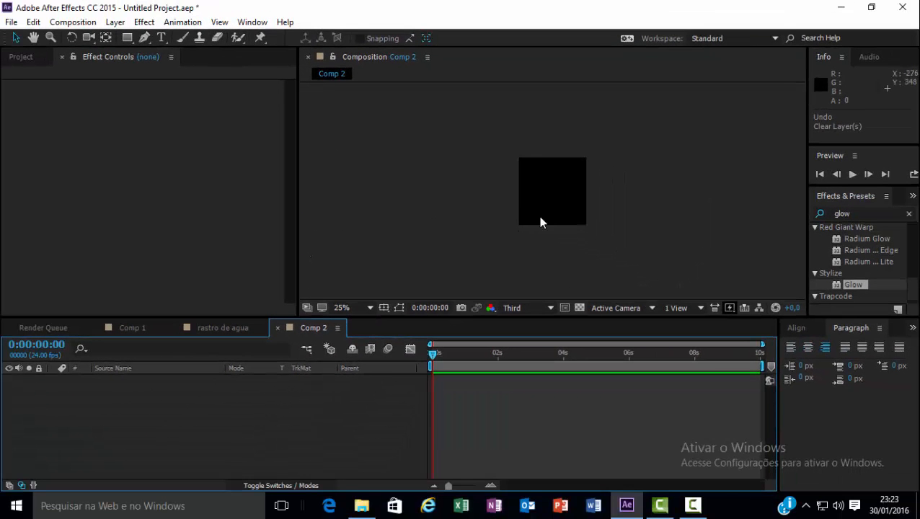
- Add a 400 x 400 px solid to Comp 2, with its colour sampled from the black composition background
{"action": "scroll", "coordinate": [558, 219], "scroll_direction": "up", "scroll_amount": 2}
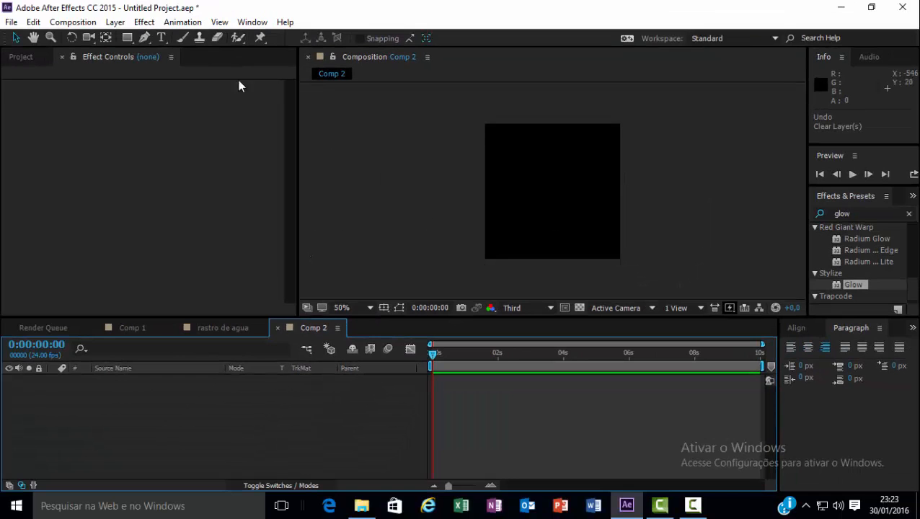
{"action": "left_click", "coordinate": [115, 21]}
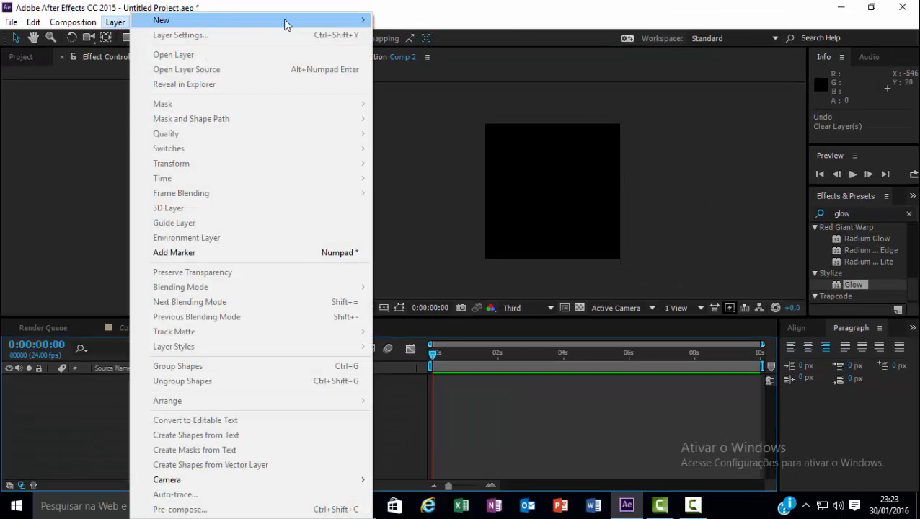
{"action": "mouse_move", "coordinate": [284, 23]}
{"action": "left_click", "coordinate": [417, 36]}
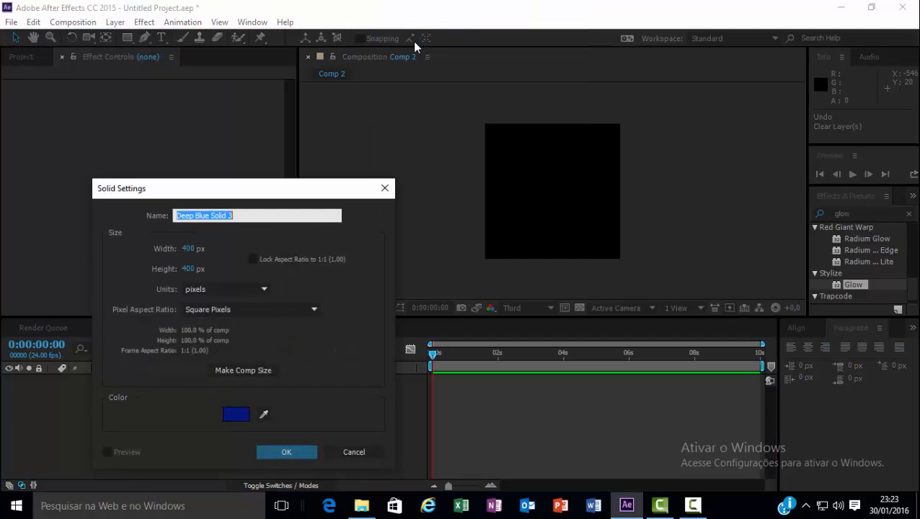
{"action": "left_click", "coordinate": [264, 414]}
{"action": "left_click", "coordinate": [539, 231]}
{"action": "left_click", "coordinate": [287, 452]}
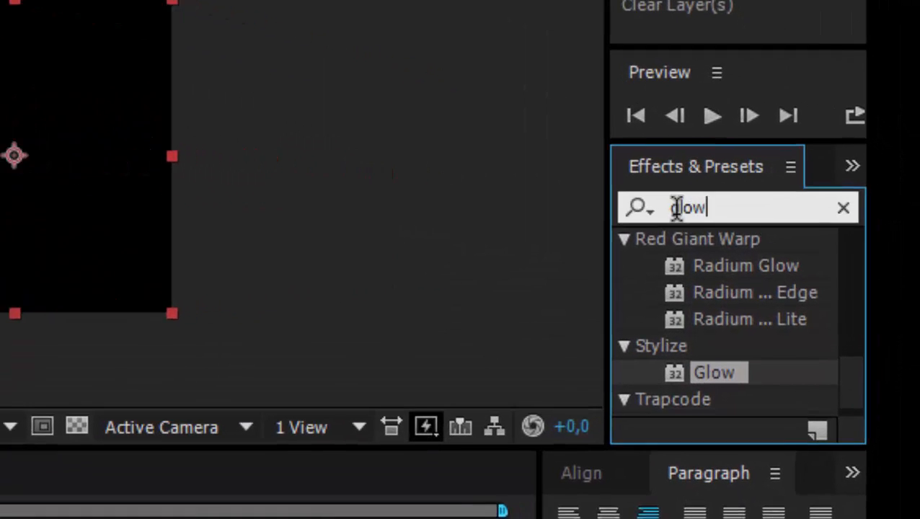
- Search the effects for "fractal nois" to find Fractal Noise
{"action": "double_click", "coordinate": [838, 213]}
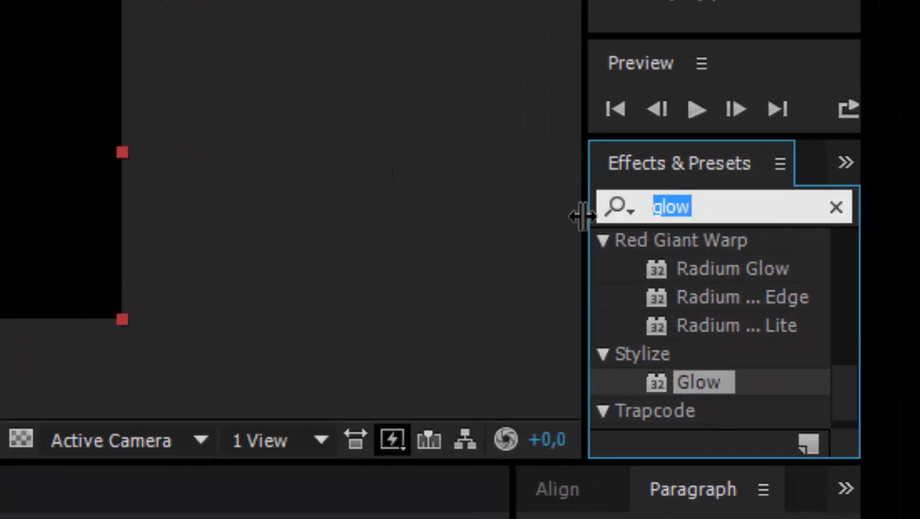
{"action": "type", "text": "fractalo"}
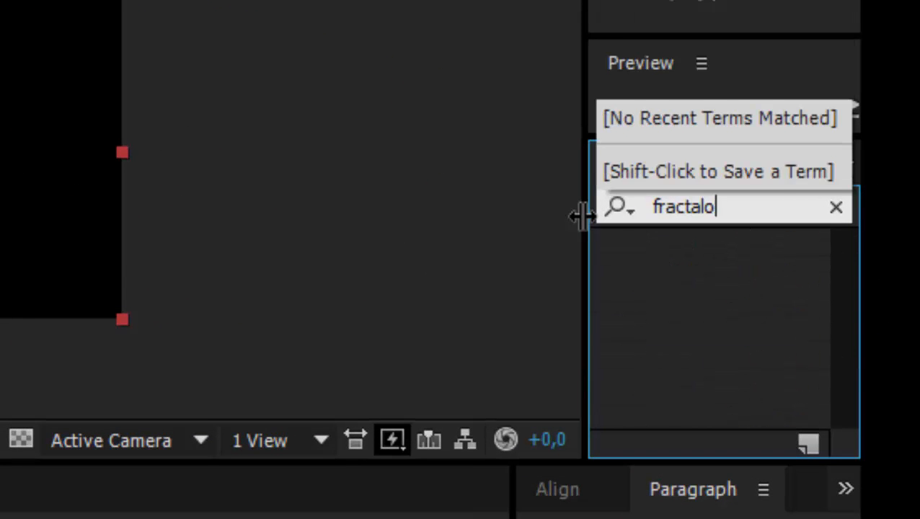
{"action": "key", "text": "BackSpace"}
{"action": "type", "text": "nhoise"}
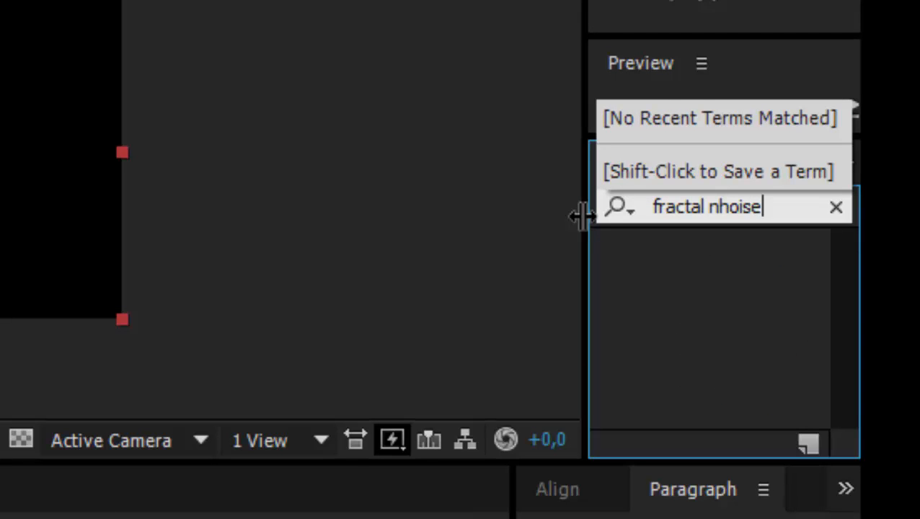
{"action": "key", "text": "BackSpace"}
{"action": "key", "text": "BackSpace"}
{"action": "key", "text": "BackSpace"}
{"action": "key", "text": "BackSpace"}
{"action": "key", "text": "BackSpace"}
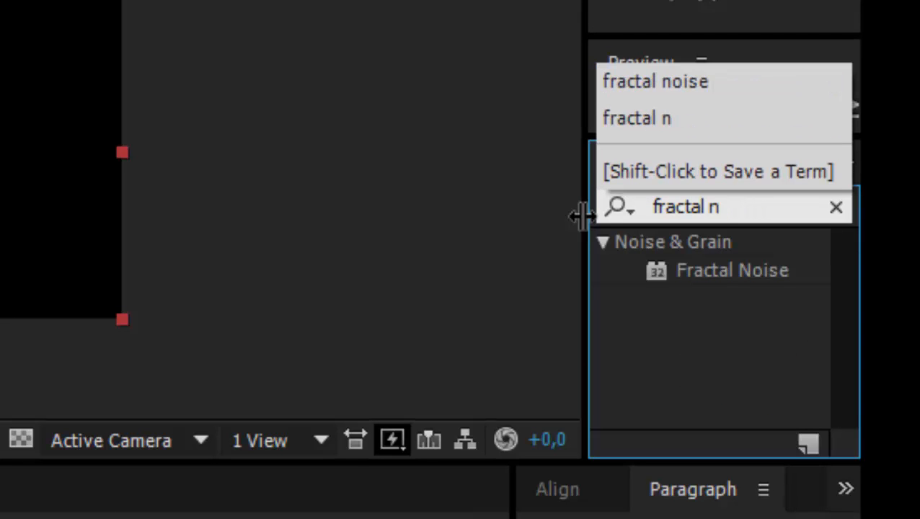
{"action": "type", "text": "ois"}
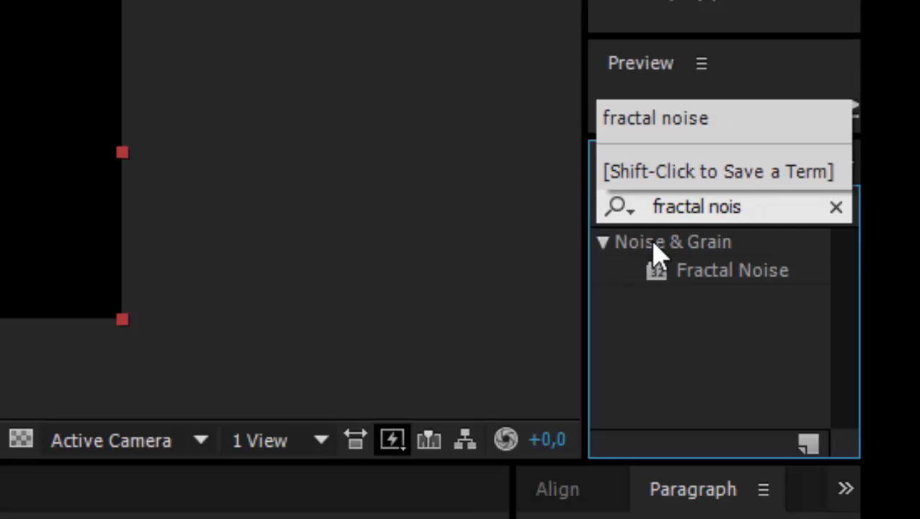
- Apply Fractal Noise to the black solid in Comp 2, with Turbulent Smooth fractal type and Linear noise type
{"action": "left_click_drag", "start_coordinate": [665, 288], "coordinate": [399, 269]}
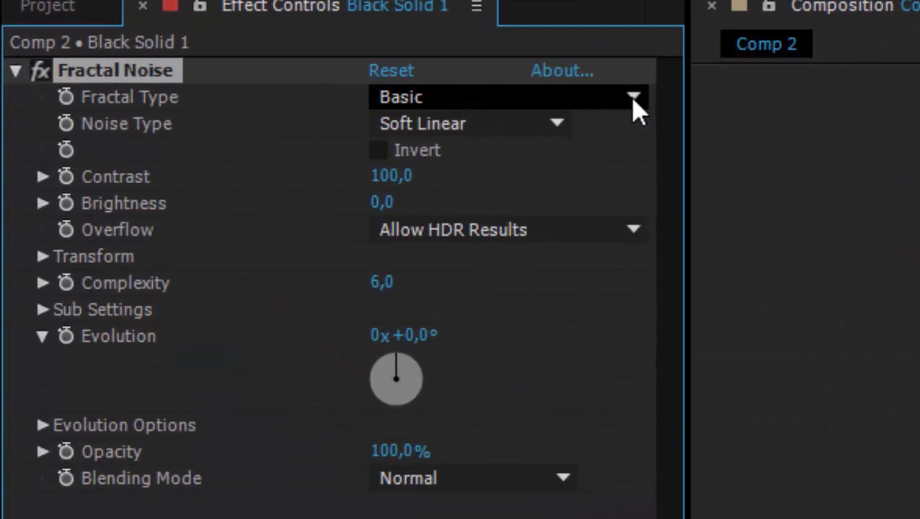
{"action": "left_click", "coordinate": [273, 96]}
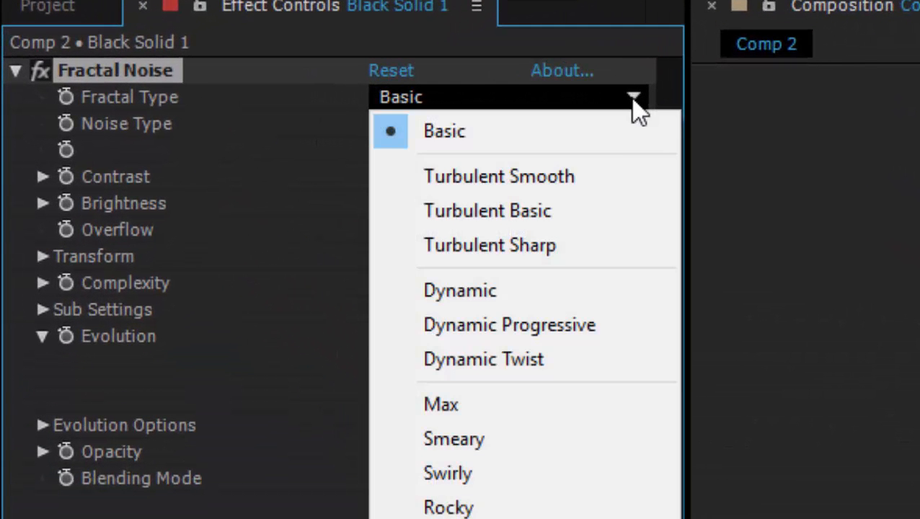
{"action": "left_click", "coordinate": [601, 183]}
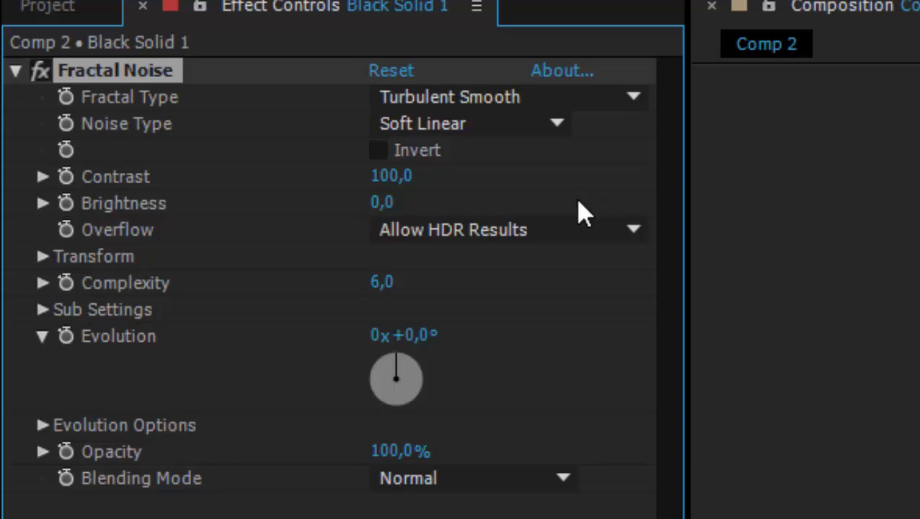
{"action": "left_click", "coordinate": [558, 124]}
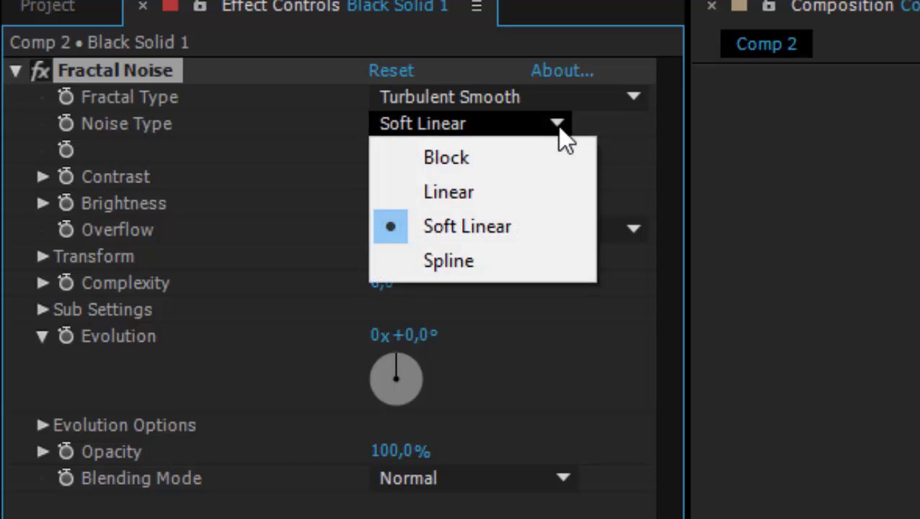
{"action": "left_click", "coordinate": [518, 191]}
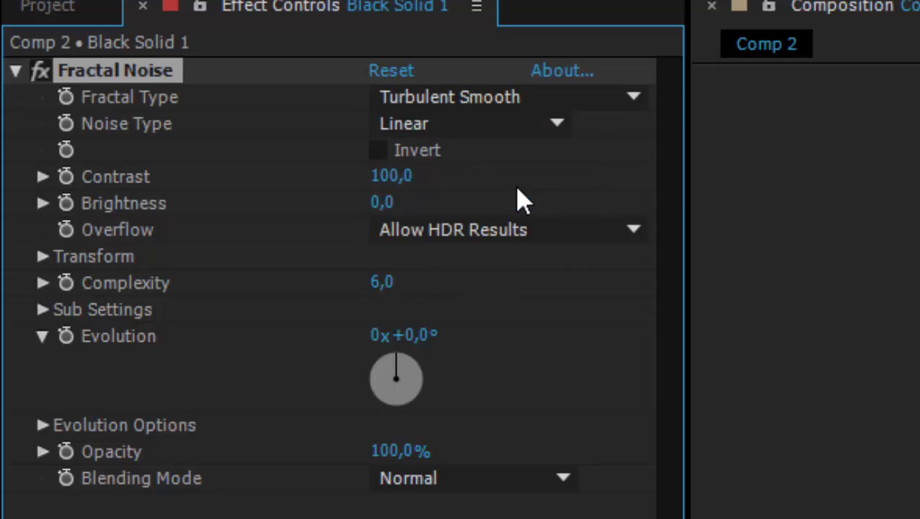
- Set the Fractal Noise contrast to 653 and its brightness to -305
{"action": "left_click", "coordinate": [391, 177]}
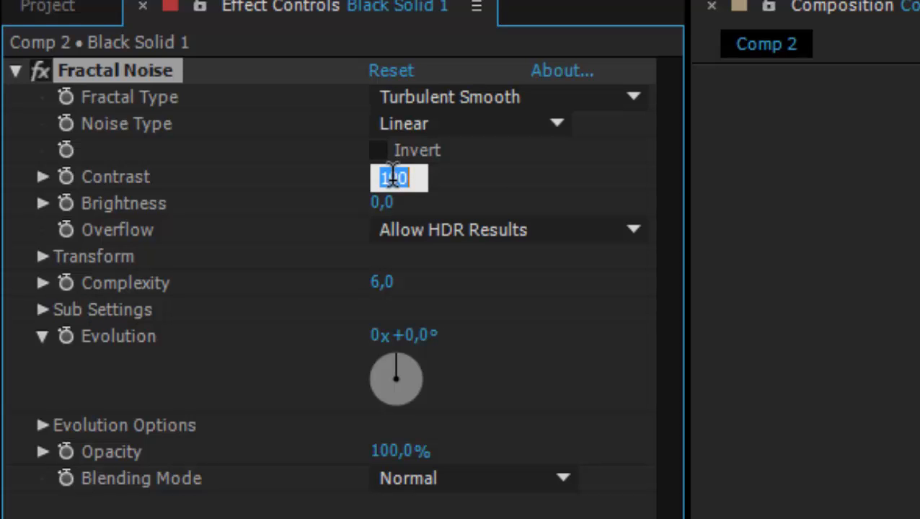
{"action": "type", "text": "650"}
{"action": "key", "text": "Return"}
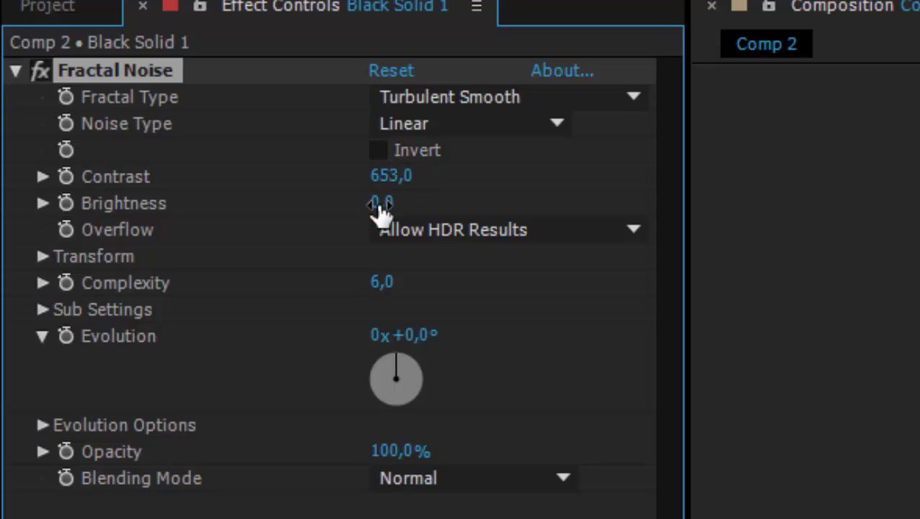
{"action": "left_click", "coordinate": [380, 202]}
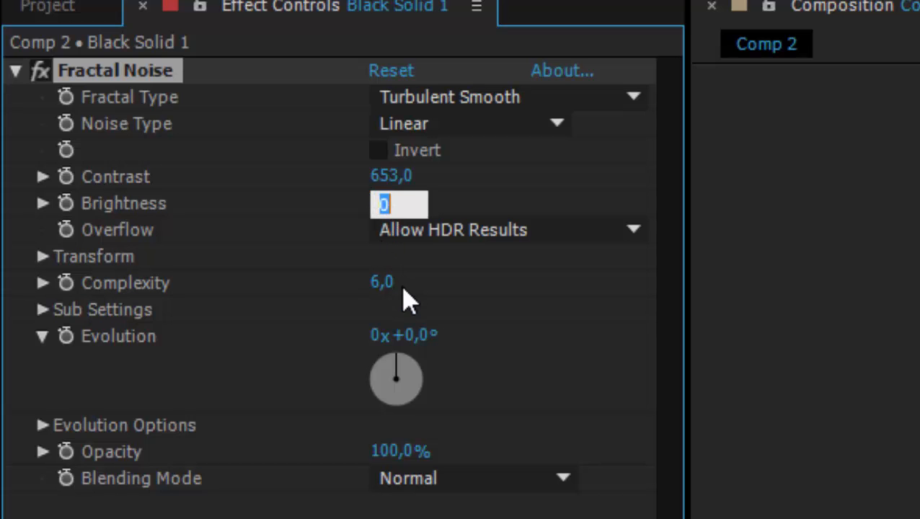
{"action": "type", "text": "-305"}
{"action": "key", "text": "Return"}
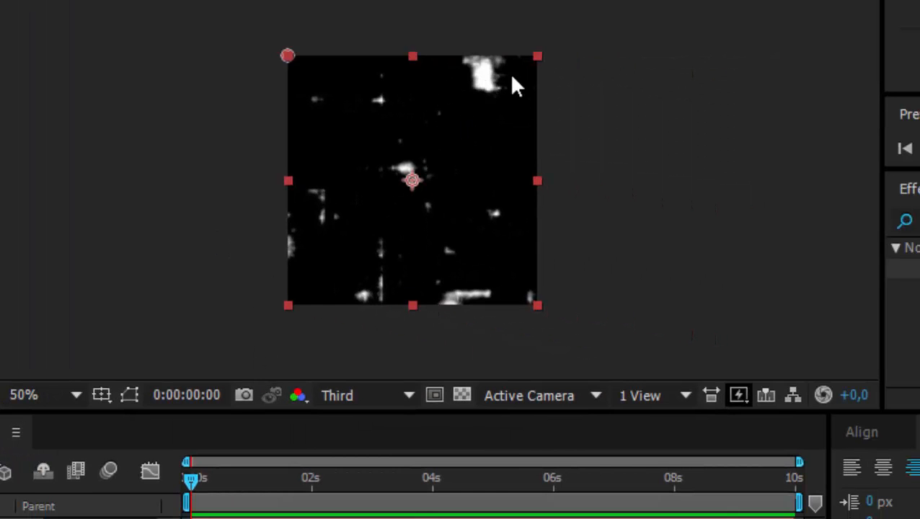
{"action": "left_click_drag", "start_coordinate": [218, 497], "coordinate": [186, 498]}
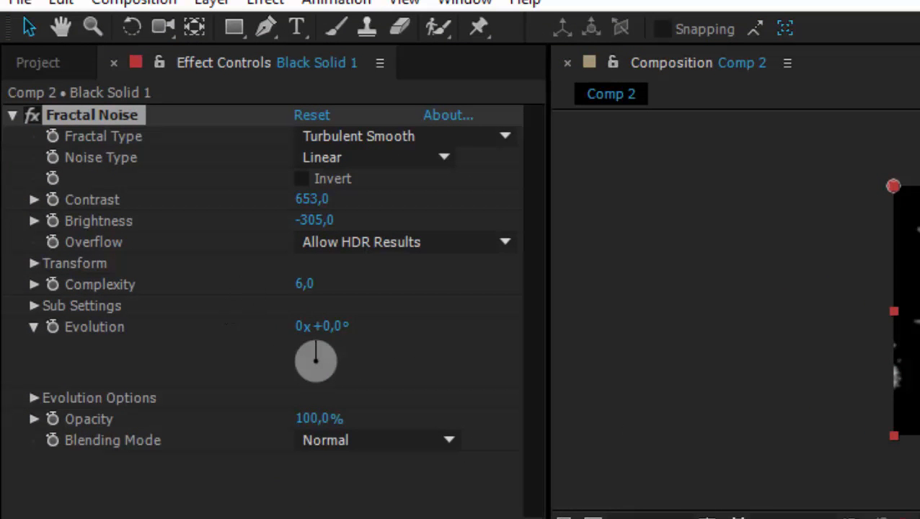
- Add the expression time*60 to the Evolution property of Fractal Noise
{"action": "left_click", "coordinate": [53, 327], "text": "alt"}
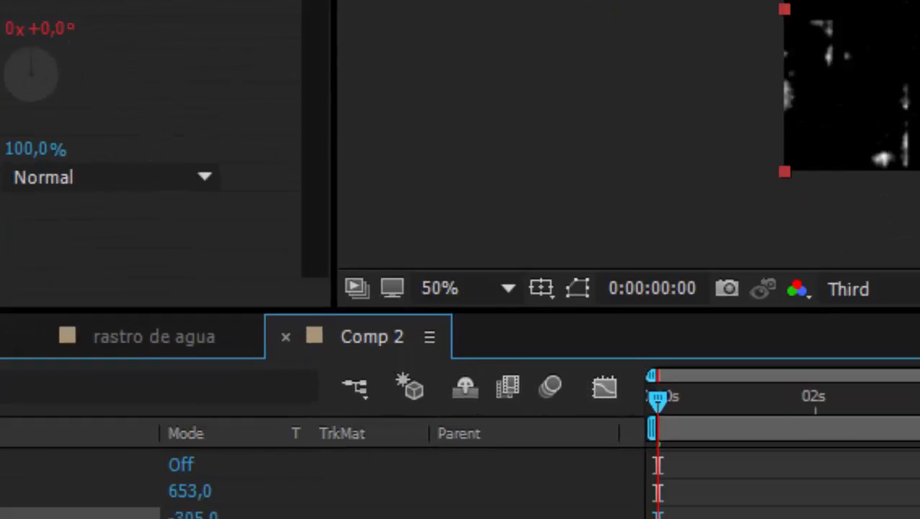
{"action": "type", "text": "time"}
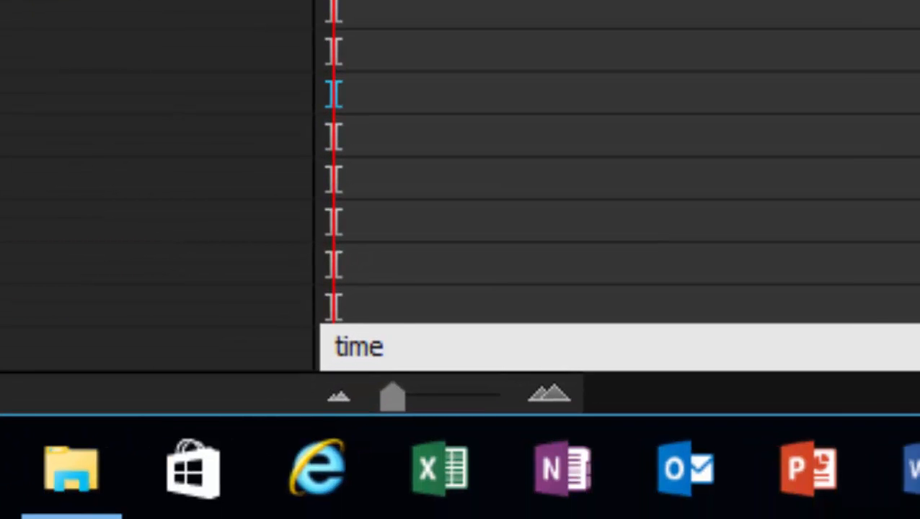
{"action": "type", "text": "*60"}
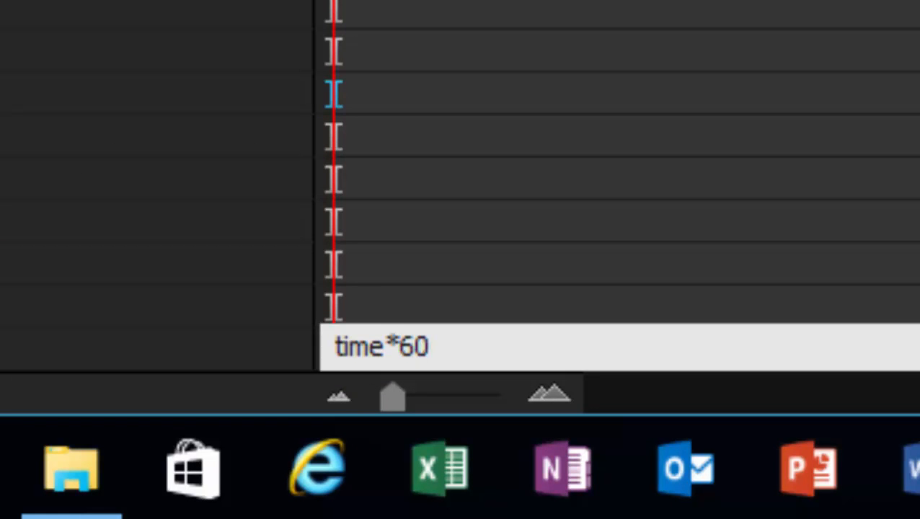
{"action": "left_click", "coordinate": [747, 197]}
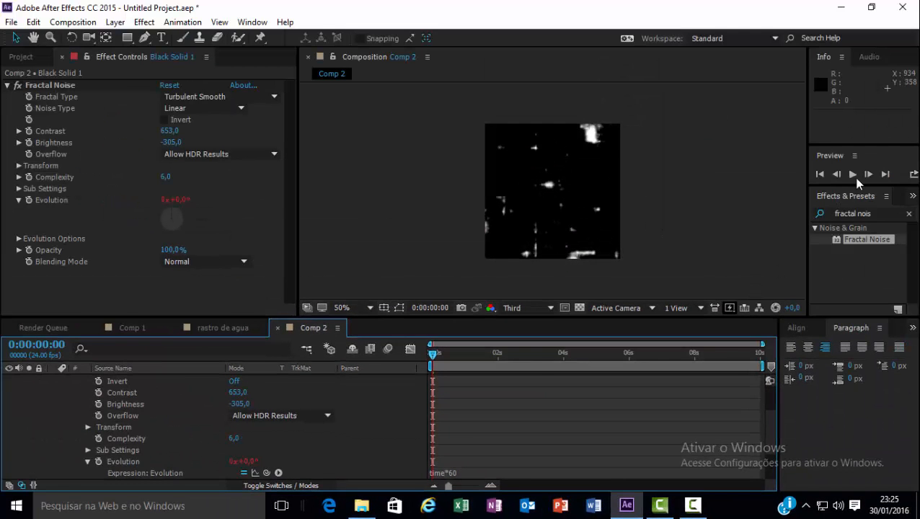
- Preview the evolving noise in Comp 2, stop playback and scrub forward to 0:00:02:15
{"action": "left_click", "coordinate": [852, 174]}
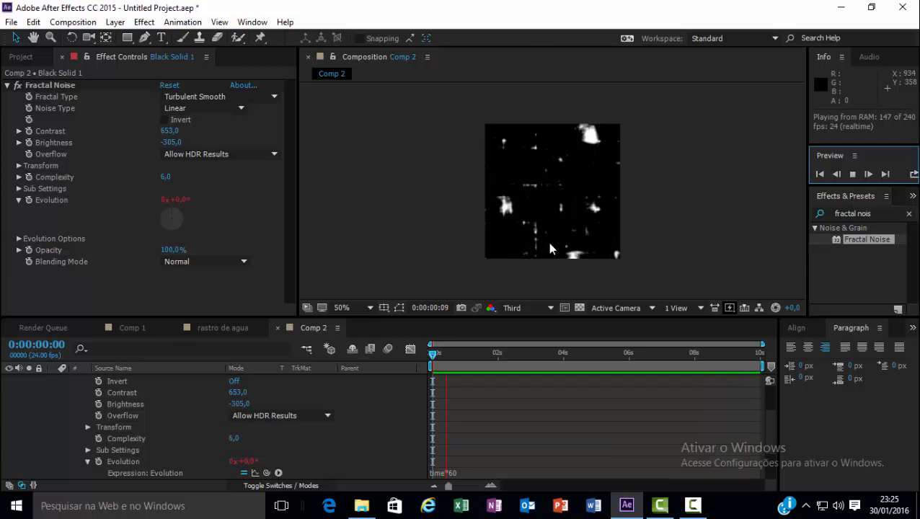
{"action": "left_click", "coordinate": [650, 238]}
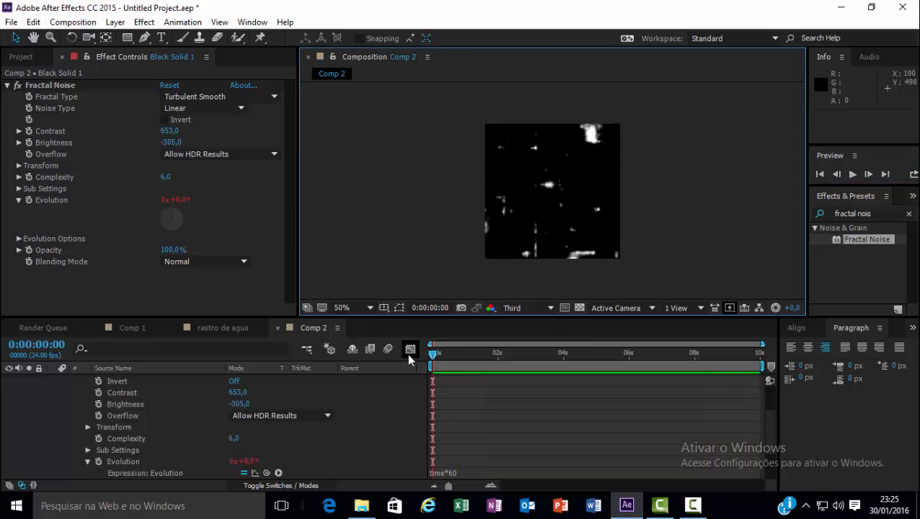
{"action": "left_click_drag", "start_coordinate": [432, 353], "coordinate": [518, 370]}
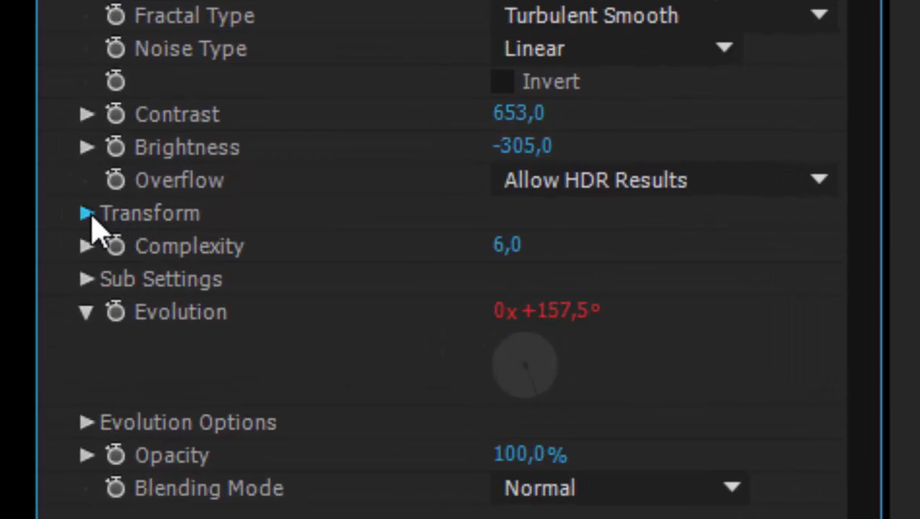
- Add the expression time*170 to the Rotation property in the Fractal Noise Transform settings
{"action": "left_click", "coordinate": [88, 214]}
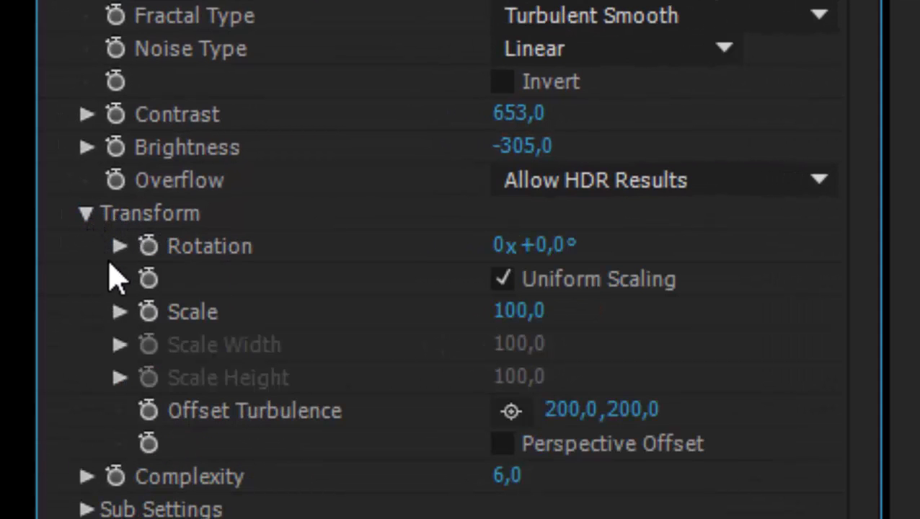
{"action": "left_click", "coordinate": [148, 247], "text": "alt"}
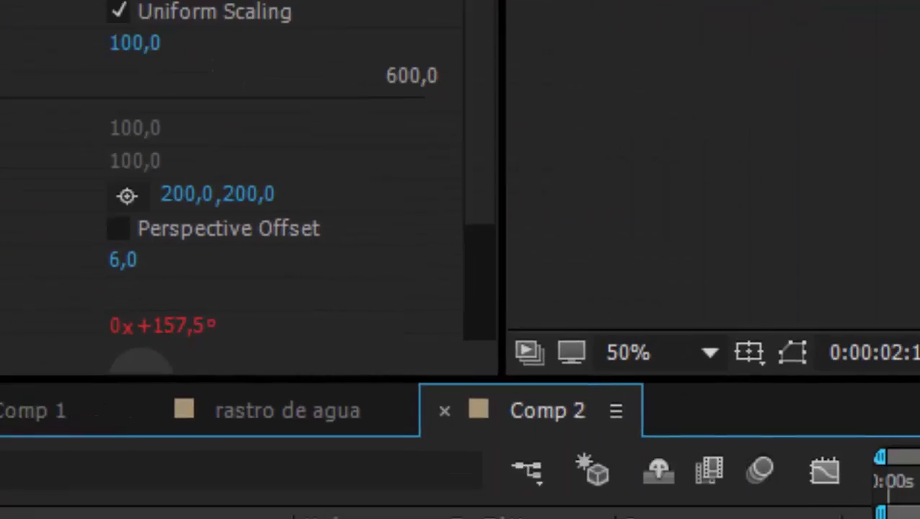
{"action": "type", "text": "time"}
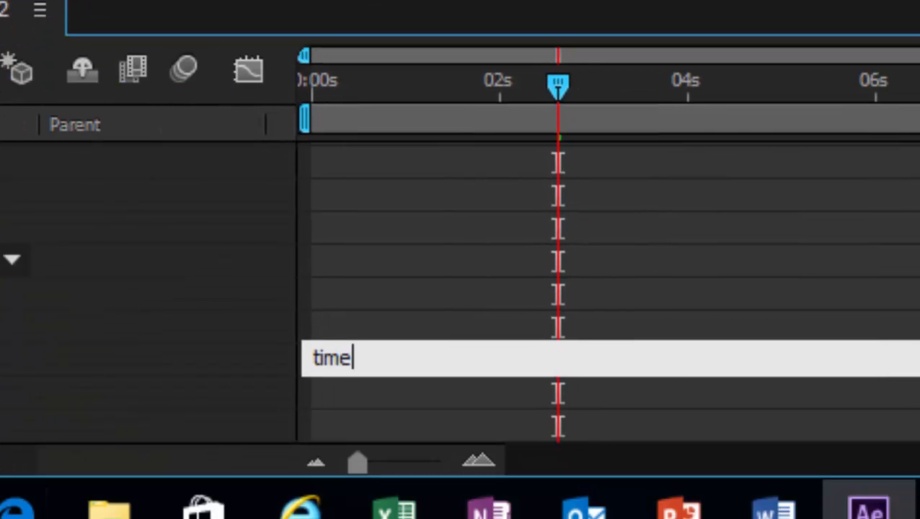
{"action": "type", "text": "*170"}
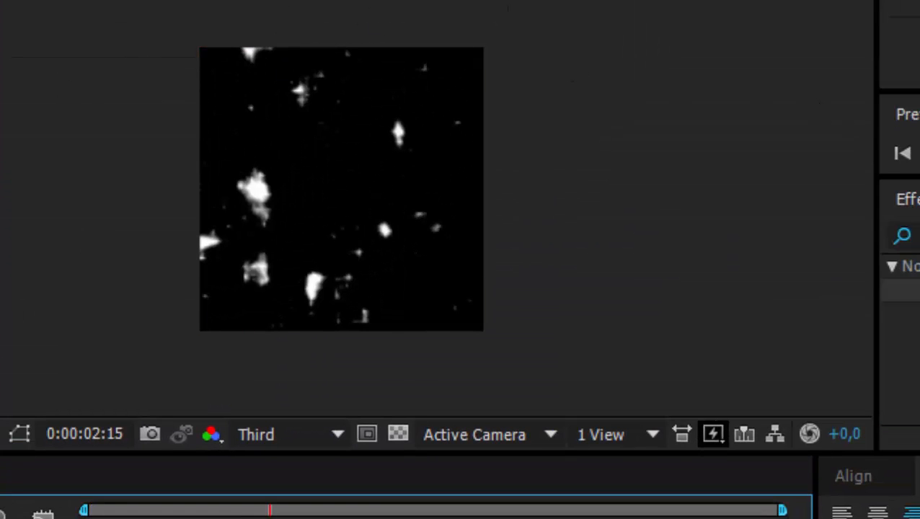
- Preview the rotating noise, scrub to 0:00:03:10 and return the current time to the start of Comp 2
{"action": "left_click", "coordinate": [918, 153]}
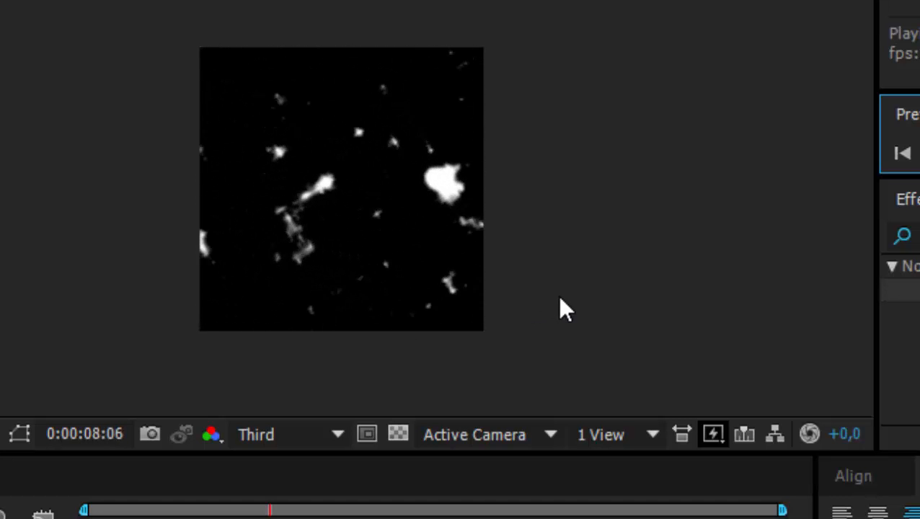
{"action": "left_click", "coordinate": [585, 264]}
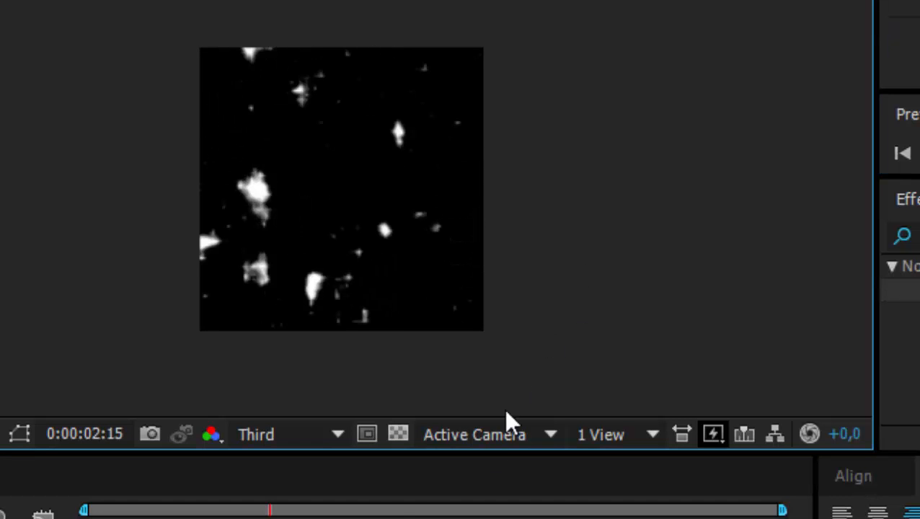
{"action": "left_click_drag", "start_coordinate": [243, 518], "coordinate": [324, 518]}
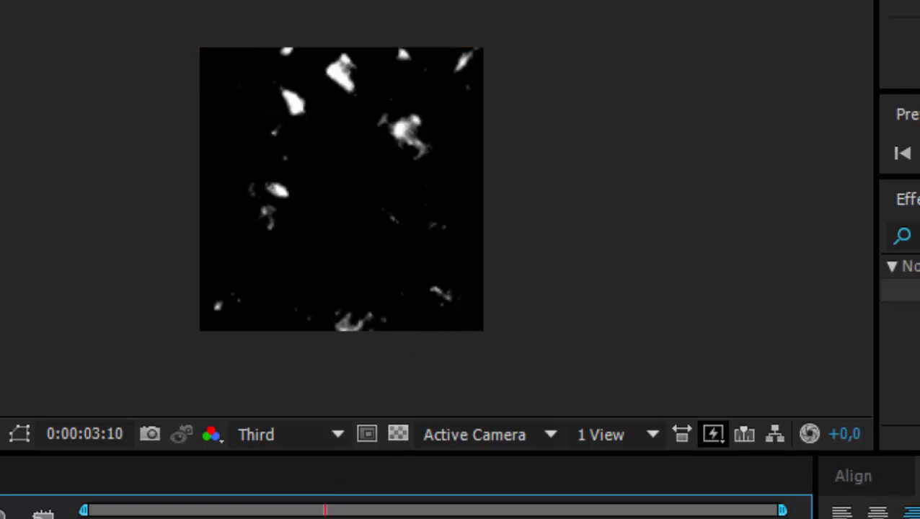
{"action": "left_click_drag", "start_coordinate": [324, 518], "coordinate": [85, 518]}
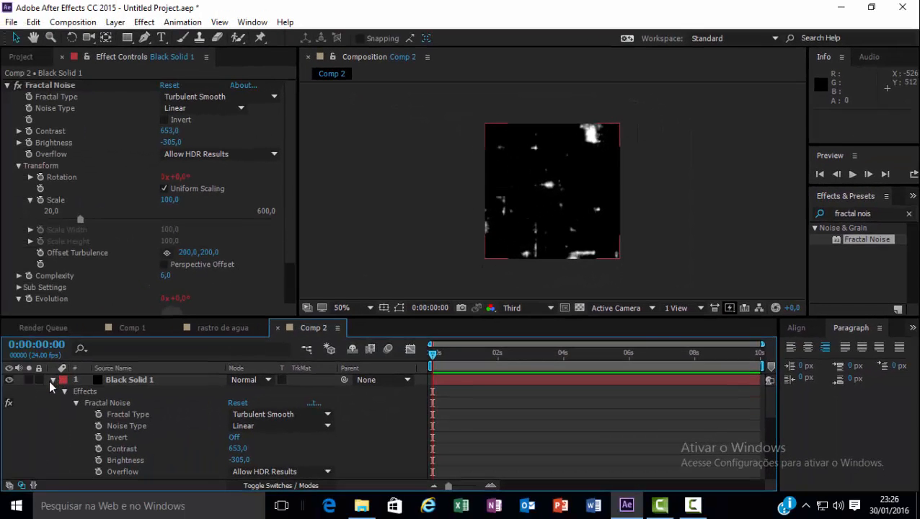
- Add an elliptical mask that fills the whole Black Solid 1 layer with the Ellipse tool
{"action": "left_click", "coordinate": [52, 380]}
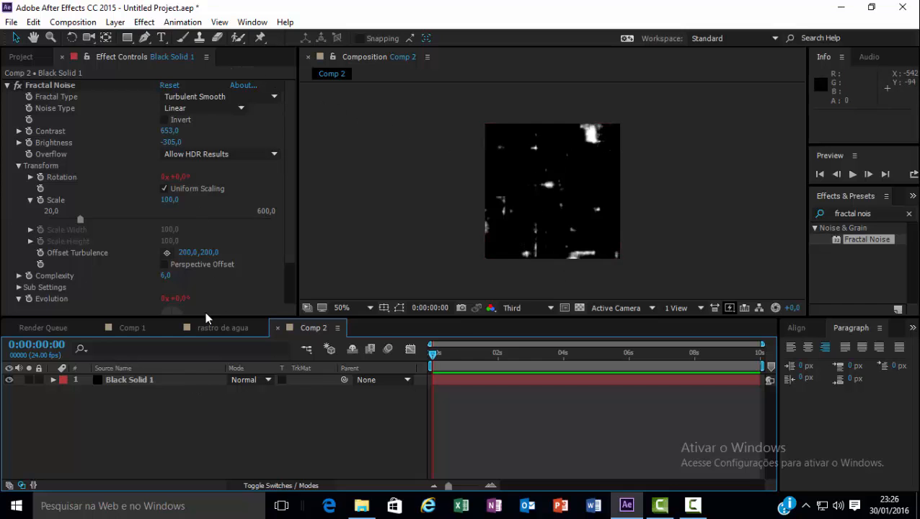
{"action": "left_click", "coordinate": [180, 378]}
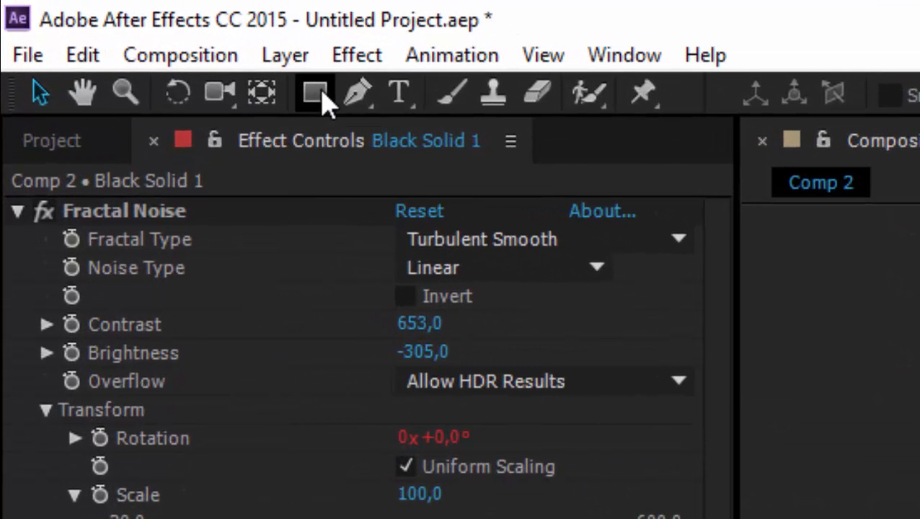
{"action": "left_click", "coordinate": [175, 51]}
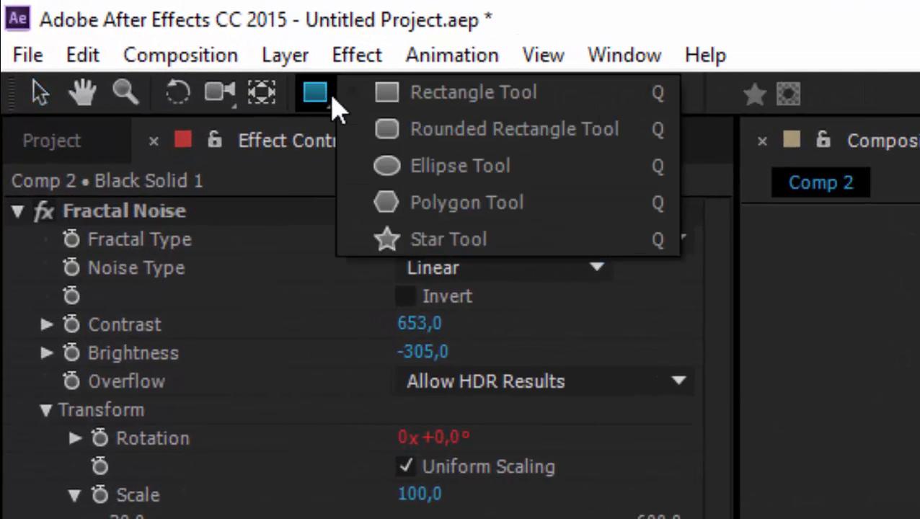
{"action": "left_click", "coordinate": [495, 181]}
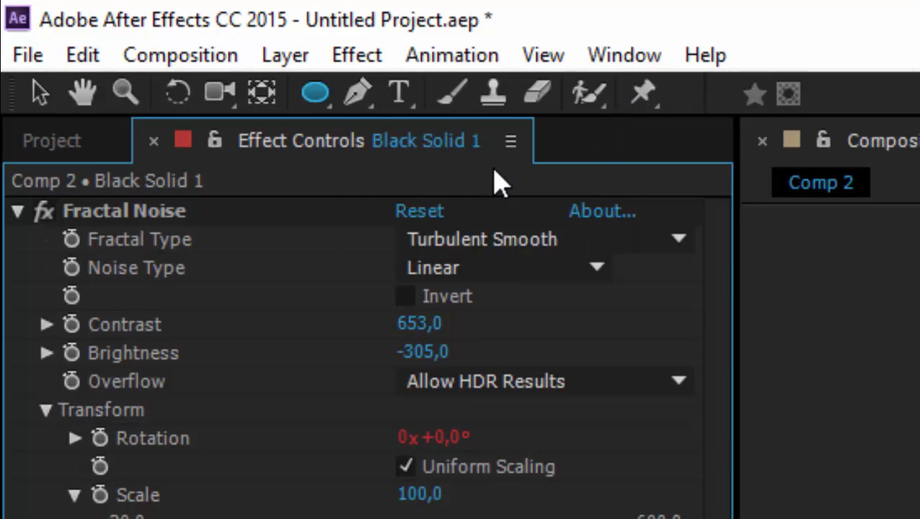
{"action": "left_click", "coordinate": [315, 94]}
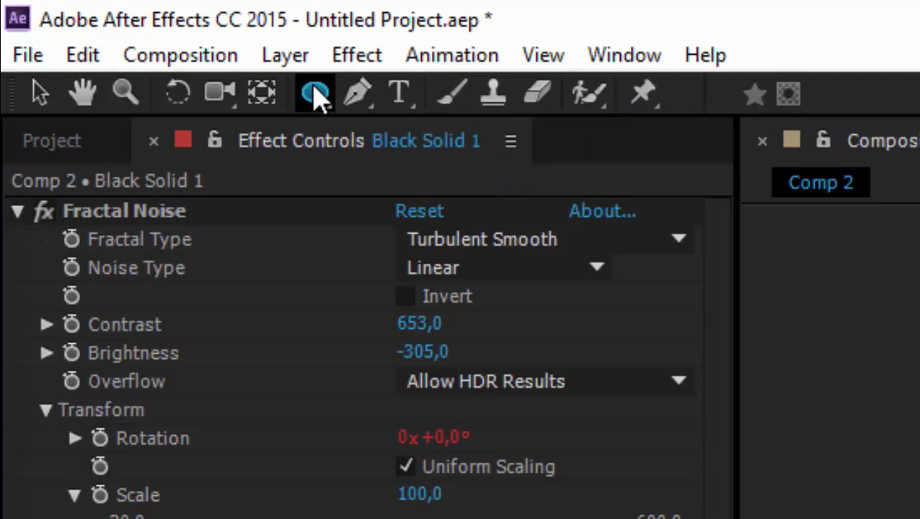
{"action": "key", "text": "v"}
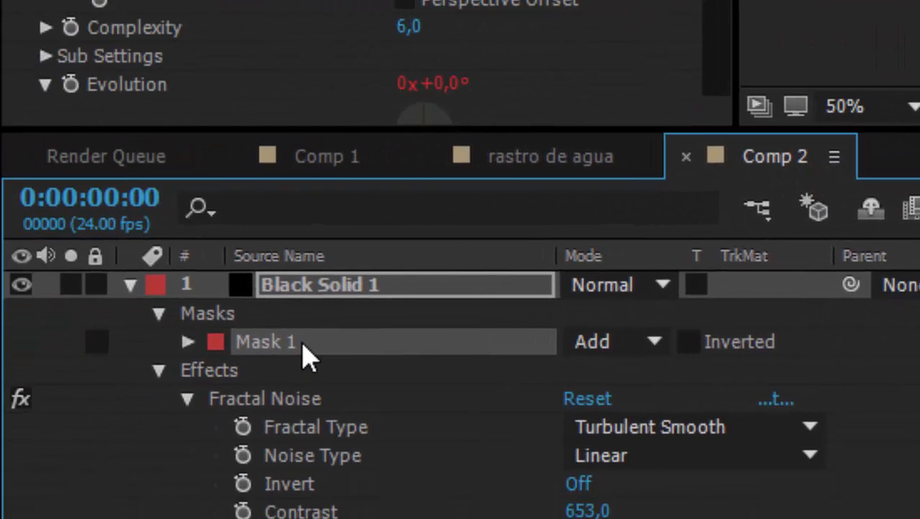
- Duplicate the elliptical mask, set the copy to Subtract and turn on the transparency grid
{"action": "key", "text": "ctrl+d"}
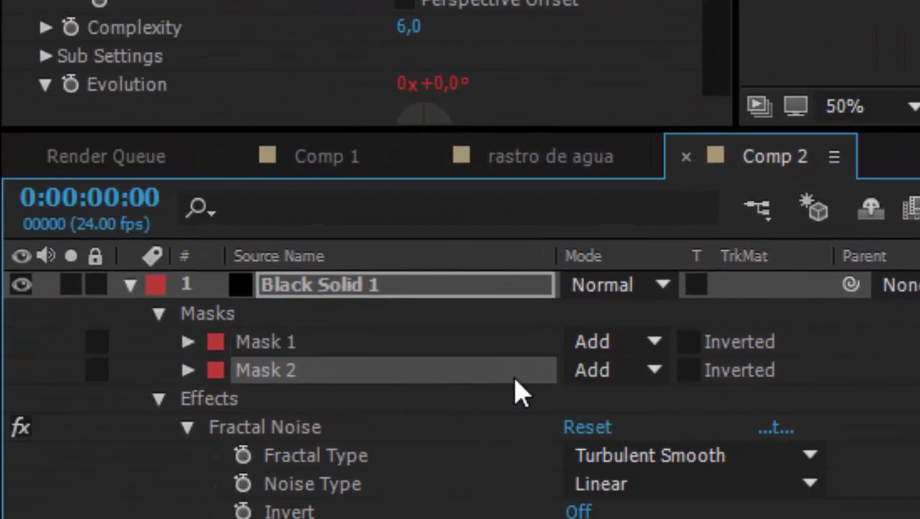
{"action": "left_click", "coordinate": [654, 381]}
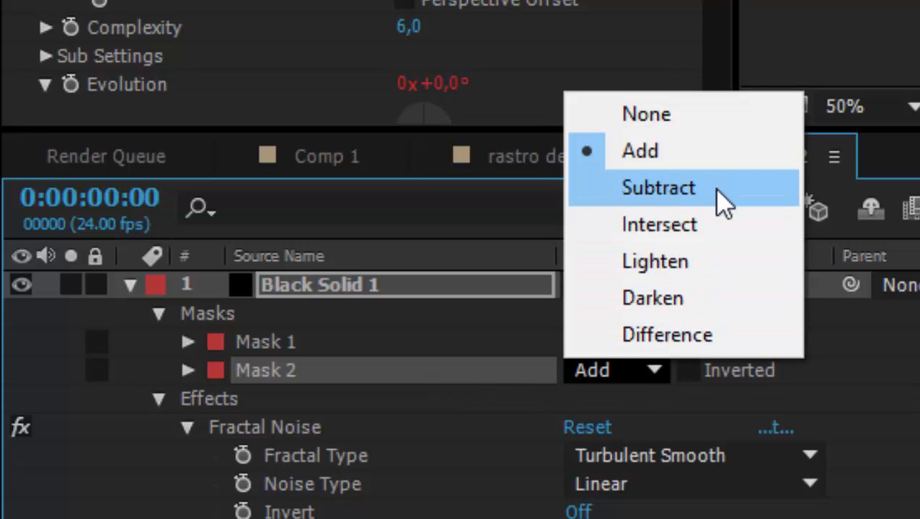
{"action": "left_click", "coordinate": [720, 200]}
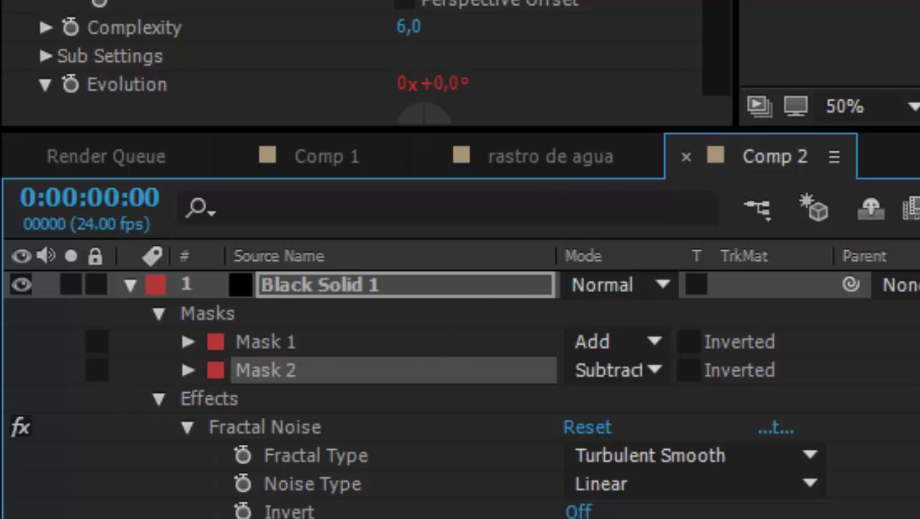
{"action": "left_click", "coordinate": [774, 249]}
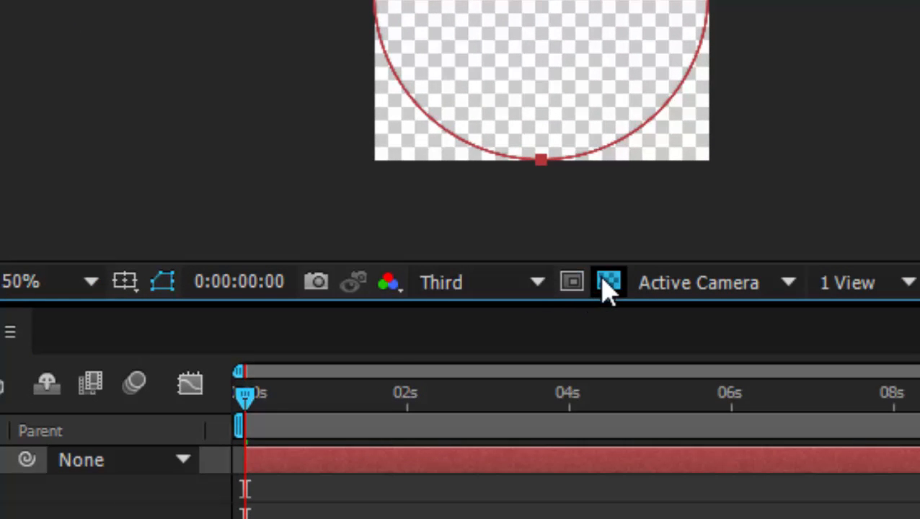
- Set Mask 2's Mask Expansion to -46 pixels, keep the transparency grid on and preview the resulting ring
{"action": "left_click", "coordinate": [606, 284]}
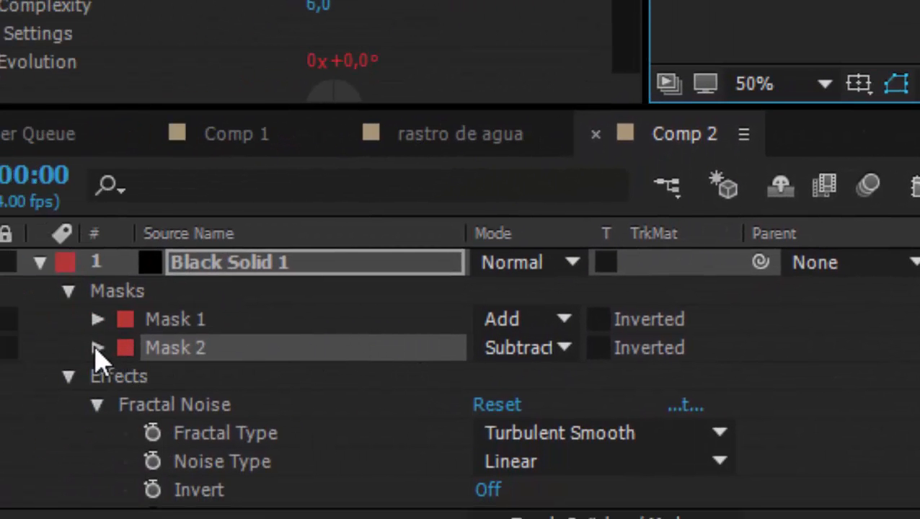
{"action": "left_click", "coordinate": [95, 349]}
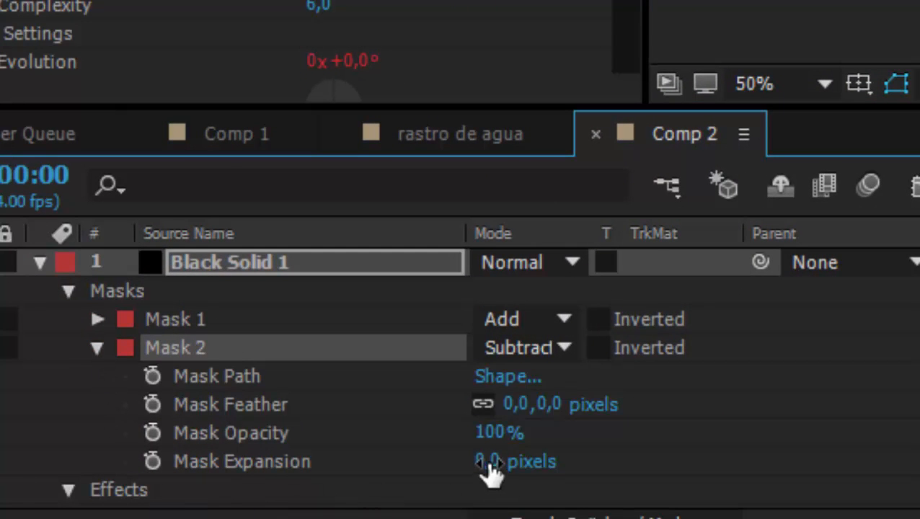
{"action": "left_click_drag", "start_coordinate": [485, 462], "coordinate": [445, 485]}
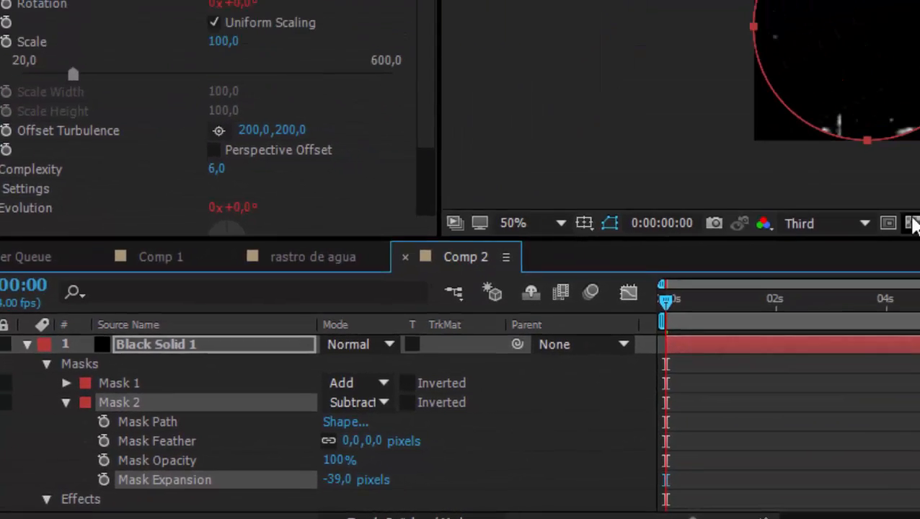
{"action": "left_click", "coordinate": [729, 283]}
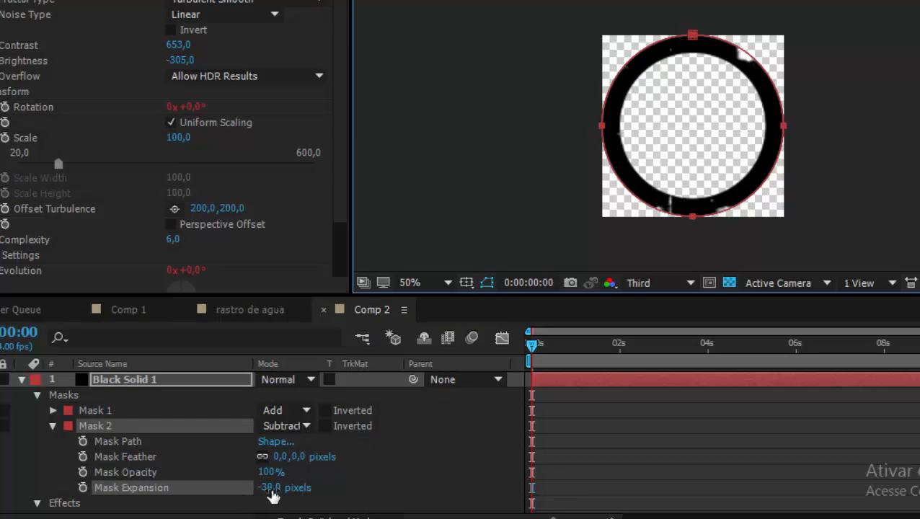
{"action": "mouse_move", "coordinate": [271, 488]}
{"action": "left_mouse_down"}
{"action": "mouse_move", "coordinate": [262, 490]}
{"action": "mouse_move", "coordinate": [269, 495]}
{"action": "left_mouse_up"}
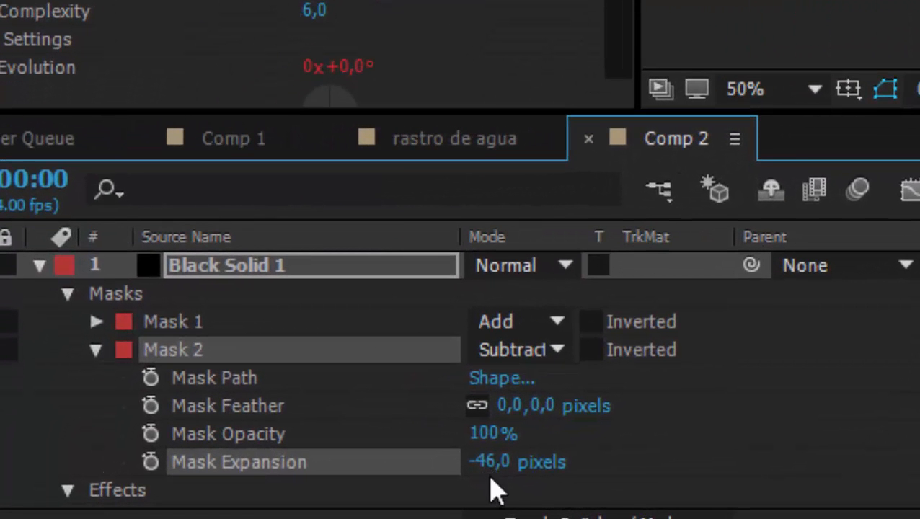
{"action": "key", "text": "space"}
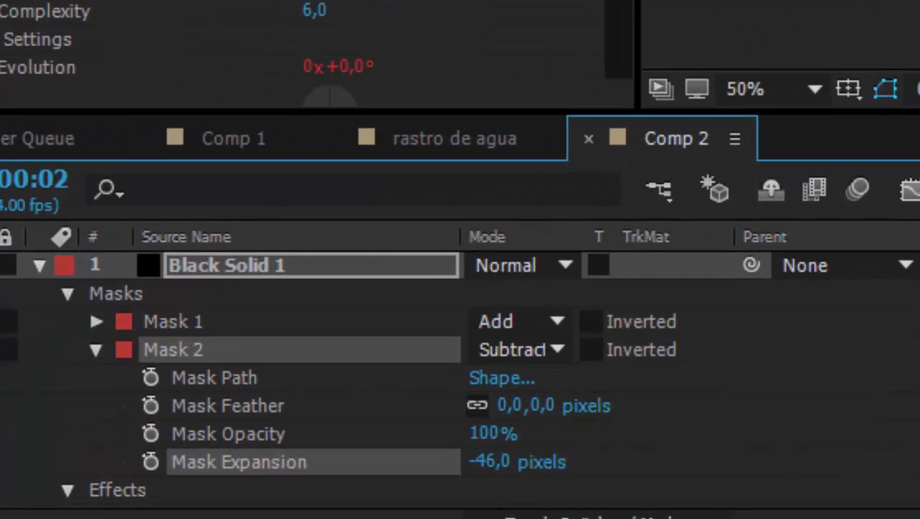
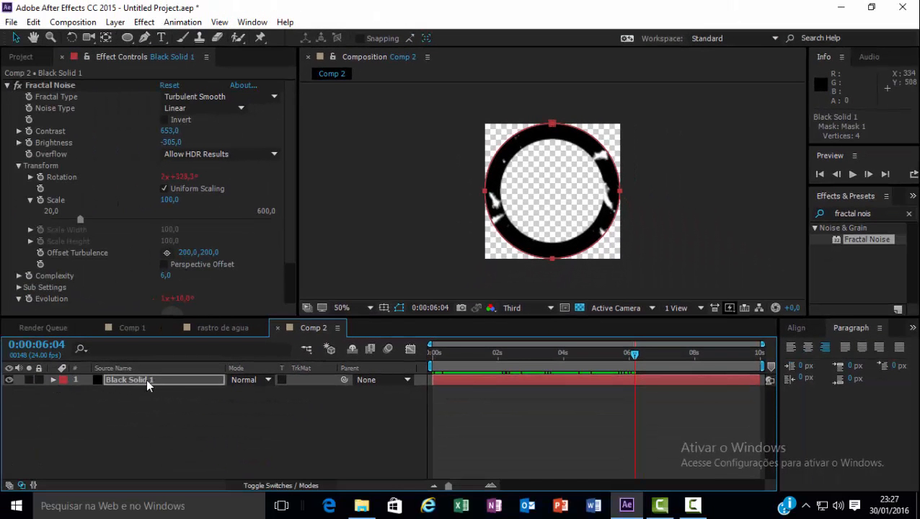
- Duplicate the Black Solid 1 layer, set the lower copy's track matte to Luma Matte and preview the result up to 0:00:02:09
{"action": "left_click", "coordinate": [152, 379]}
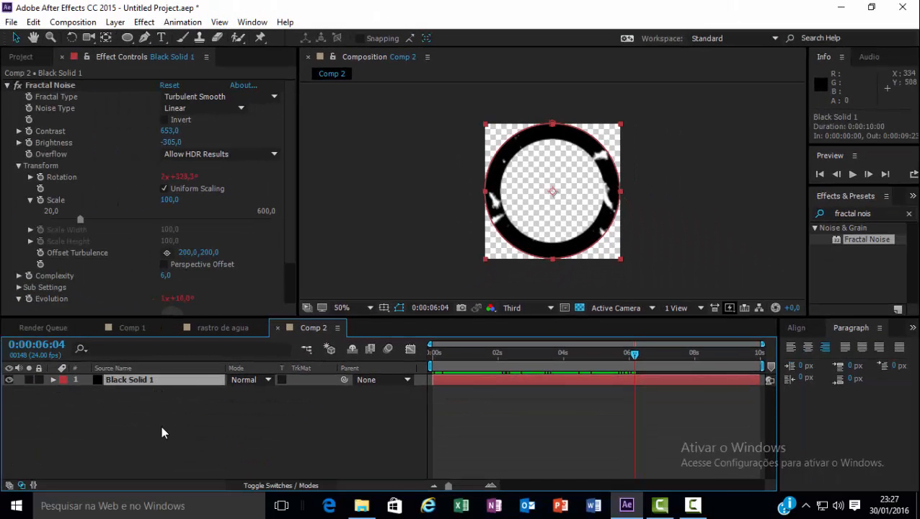
{"action": "key", "text": "ctrl+d"}
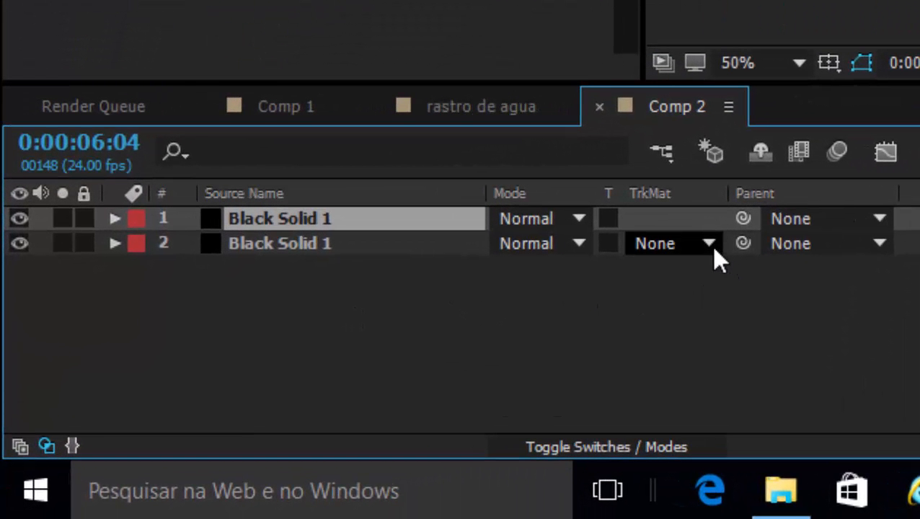
{"action": "left_click", "coordinate": [708, 243]}
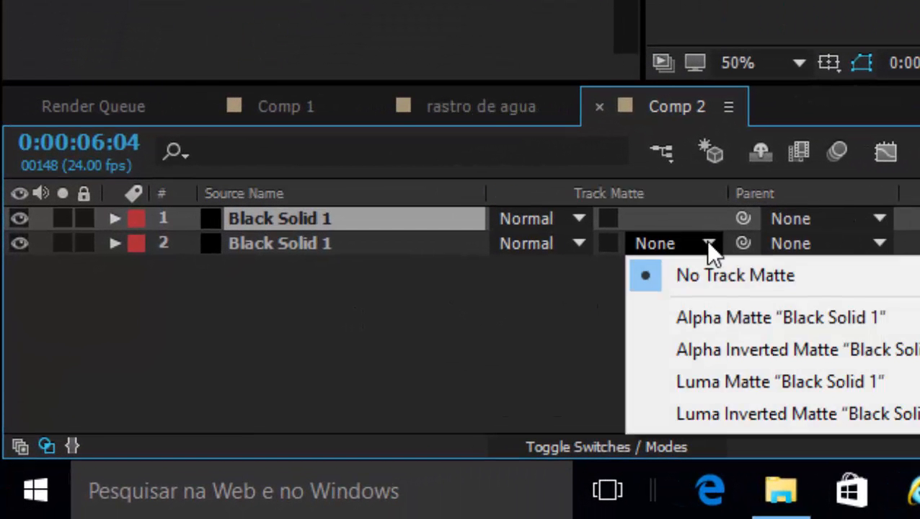
{"action": "left_click", "coordinate": [858, 380]}
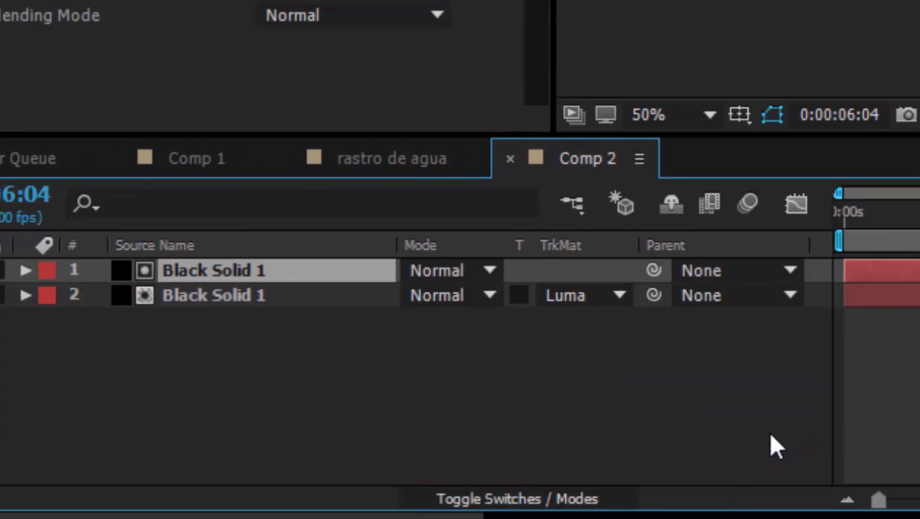
{"action": "key", "text": "slash"}
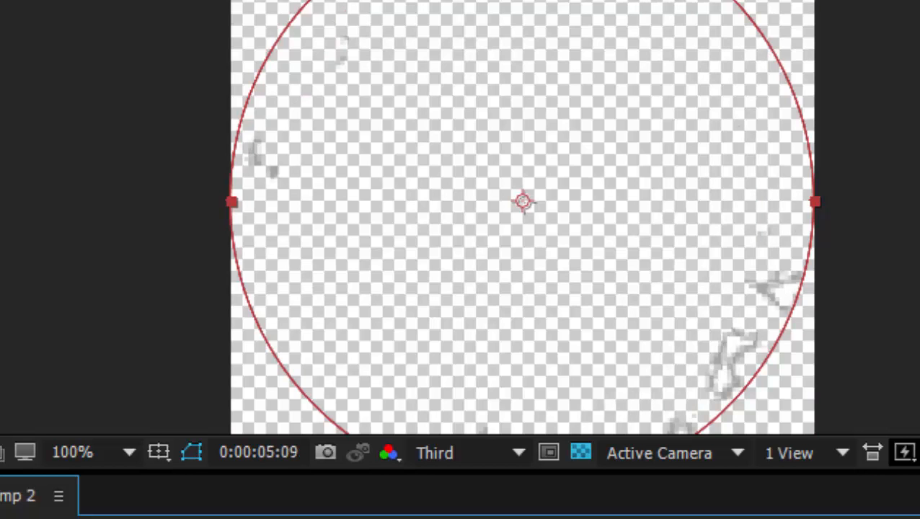
{"action": "left_click_drag", "start_coordinate": [609, 355], "coordinate": [511, 355]}
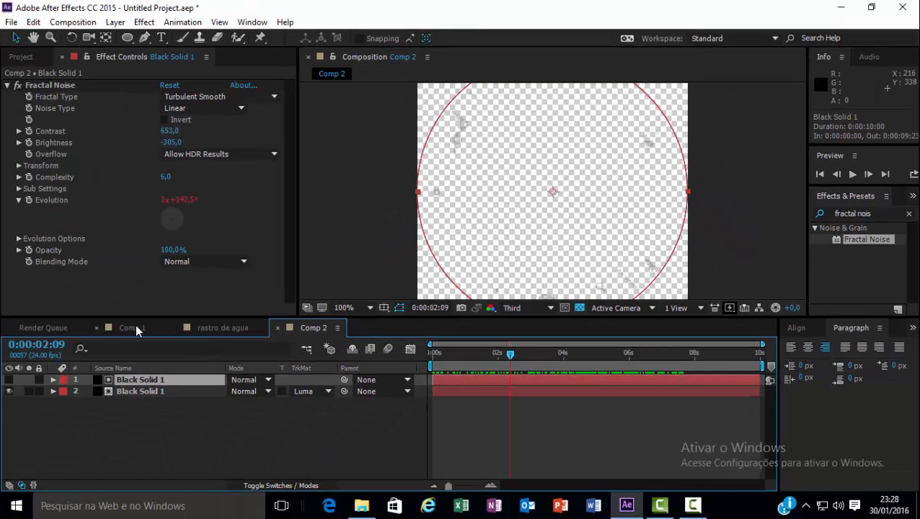
- Check Comp 1 at 0:00:03:03, and delete the Position XY keyframes of the particula layer in rastro de agua
{"action": "left_click", "coordinate": [132, 328]}
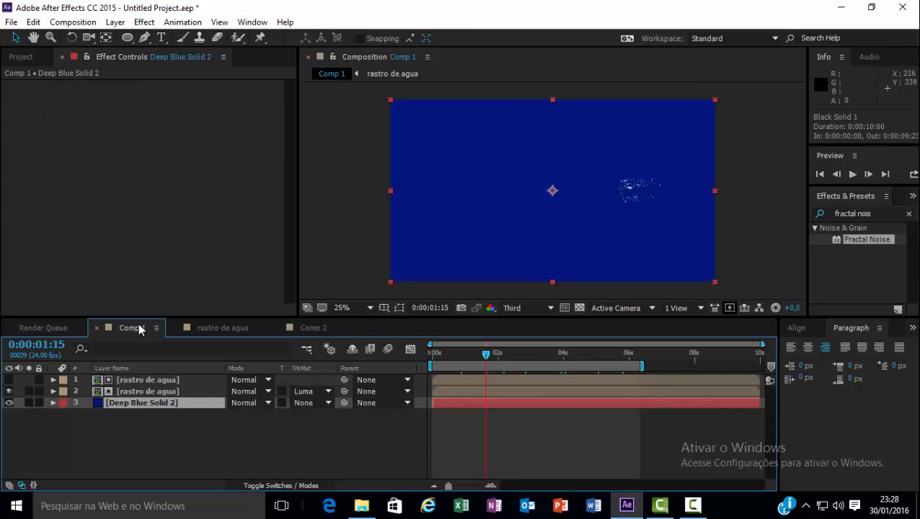
{"action": "left_click_drag", "start_coordinate": [485, 355], "coordinate": [535, 355]}
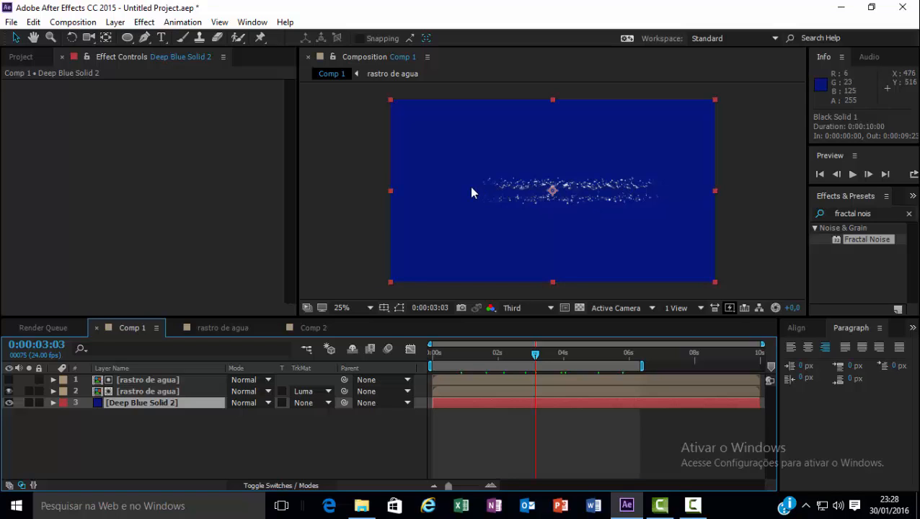
{"action": "left_click", "coordinate": [234, 327]}
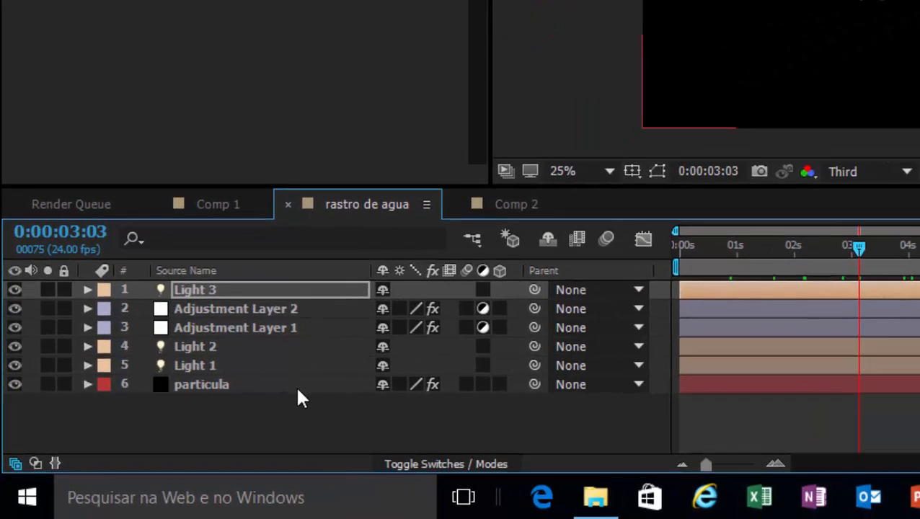
{"action": "left_click", "coordinate": [179, 438]}
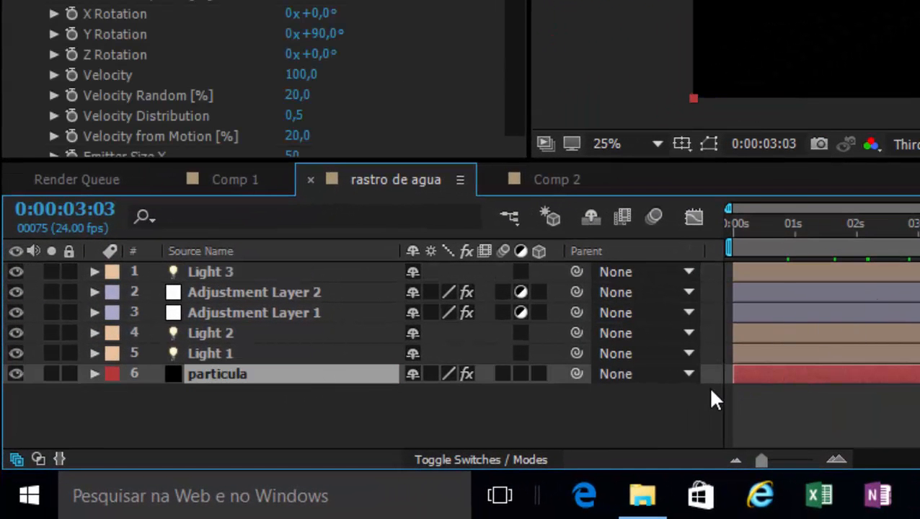
{"action": "key", "text": "u"}
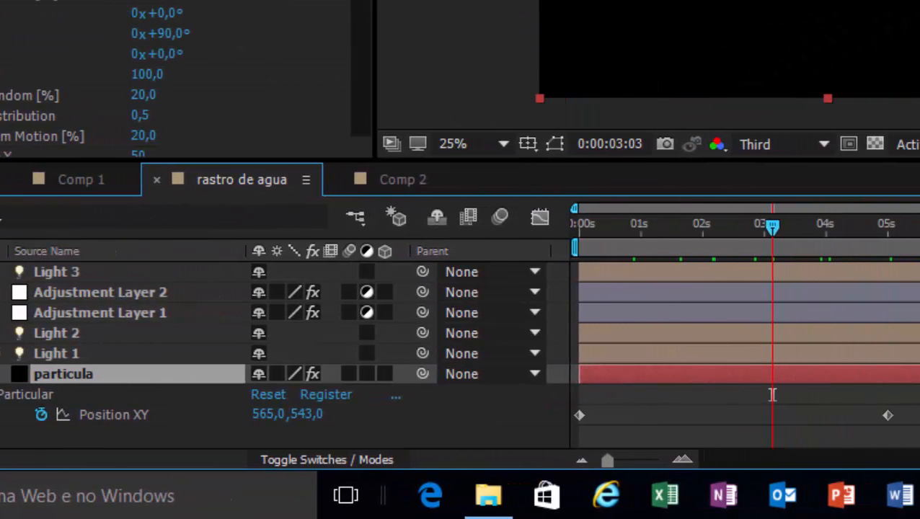
{"action": "left_click_drag", "start_coordinate": [917, 404], "coordinate": [552, 425]}
{"action": "key", "text": "Delete"}
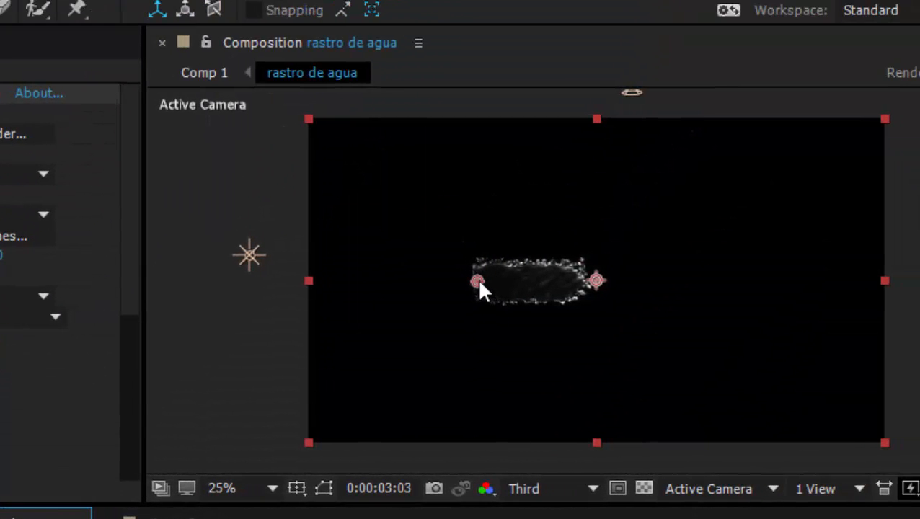
- Move the Particular emitter to the composition centre at about 957, 547 and set the current time to 0:00:03:00
{"action": "left_click_drag", "start_coordinate": [477, 278], "coordinate": [595, 282]}
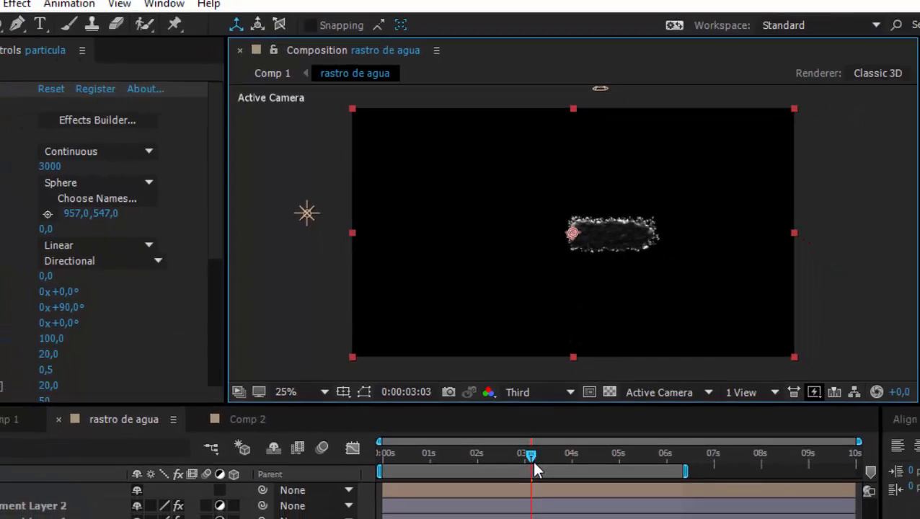
{"action": "mouse_move", "coordinate": [522, 357]}
{"action": "left_mouse_down"}
{"action": "mouse_move", "coordinate": [591, 366]}
{"action": "mouse_move", "coordinate": [517, 371]}
{"action": "left_mouse_up"}
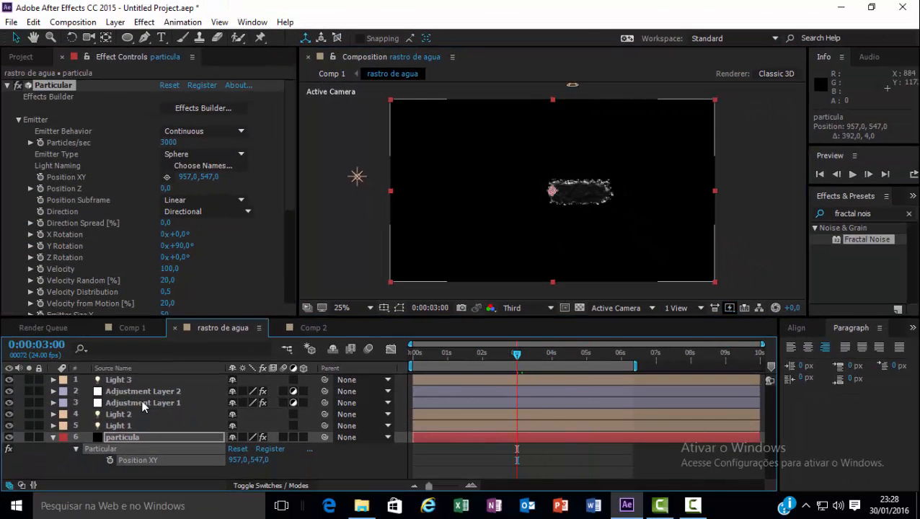
{"action": "left_click", "coordinate": [52, 438]}
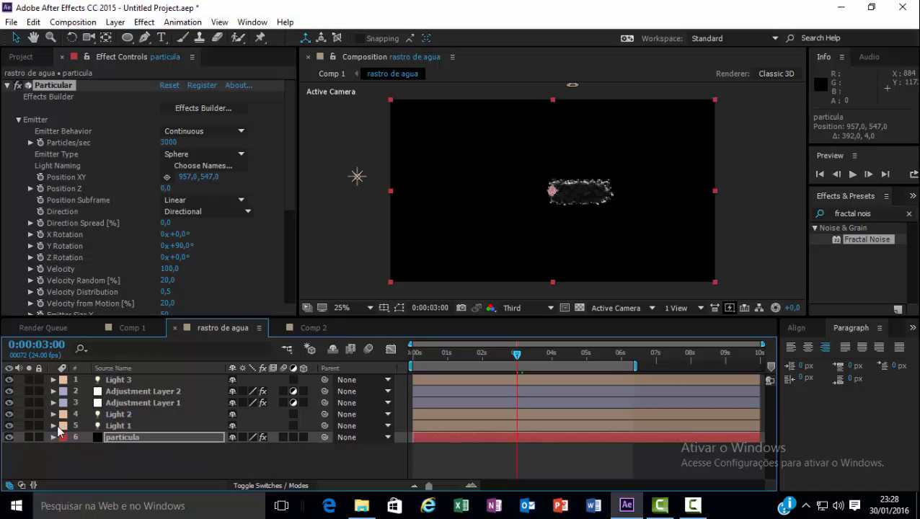
- Rename Comp 2 in the project as emissao de agua
{"action": "left_click", "coordinate": [21, 57]}
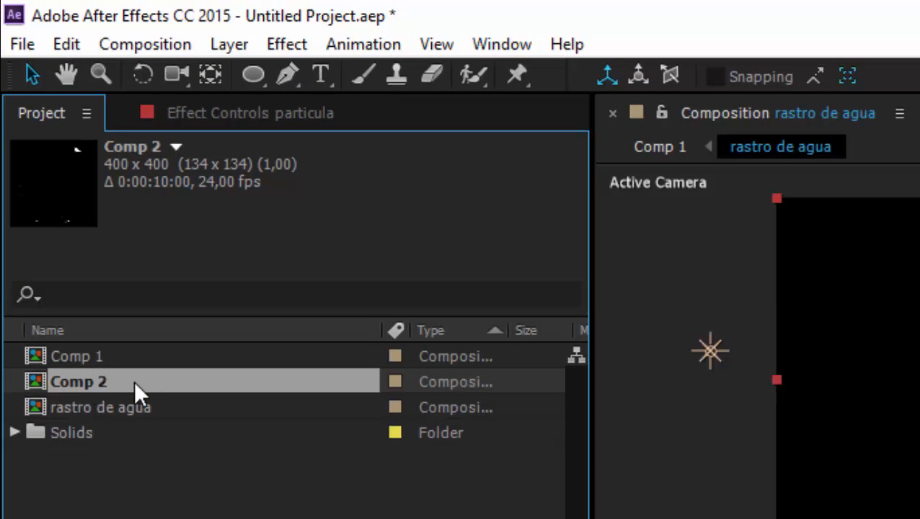
{"action": "key", "text": "Return"}
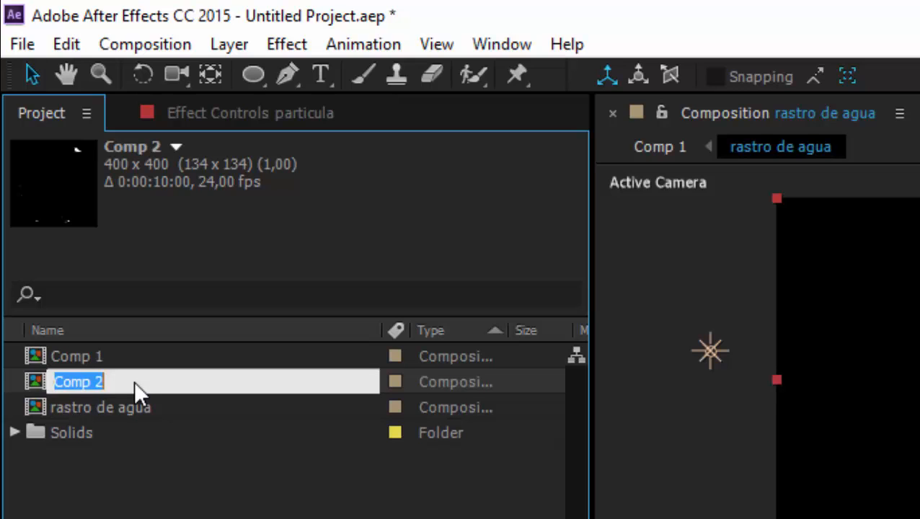
{"action": "type", "text": "emitt"}
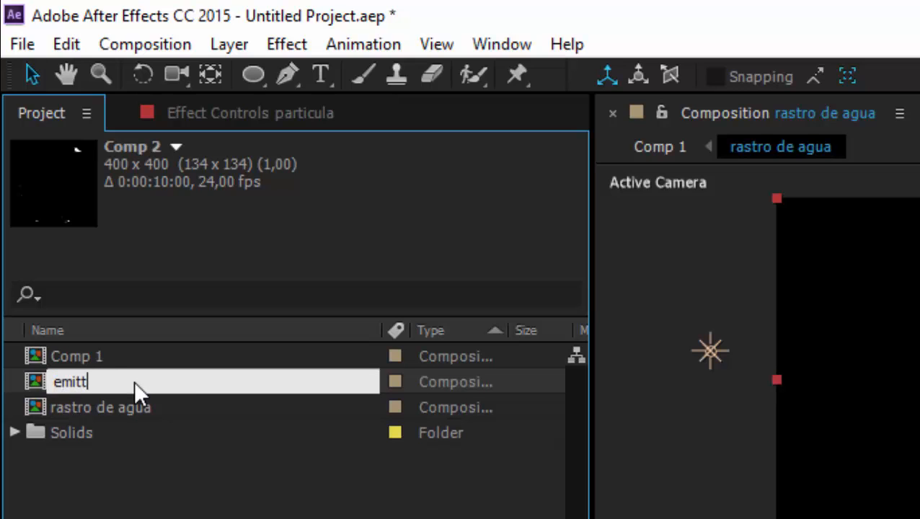
{"action": "key", "text": "BackSpace"}
{"action": "key", "text": "BackSpace"}
{"action": "key", "text": "BackSpace"}
{"action": "key", "text": "BackSpace"}
{"action": "key", "text": "BackSpace"}
{"action": "type", "text": "emissao de agua"}
{"action": "key", "text": "Return"}
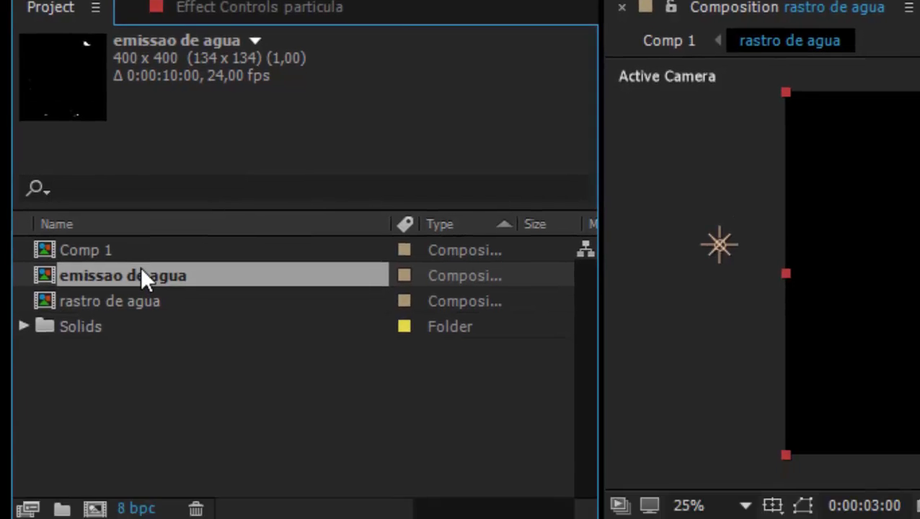
- Add emissao de agua to rastro de agua as a 3D layer below particula, with its Y Rotation at -90°
{"action": "left_click_drag", "start_coordinate": [133, 382], "coordinate": [173, 389]}
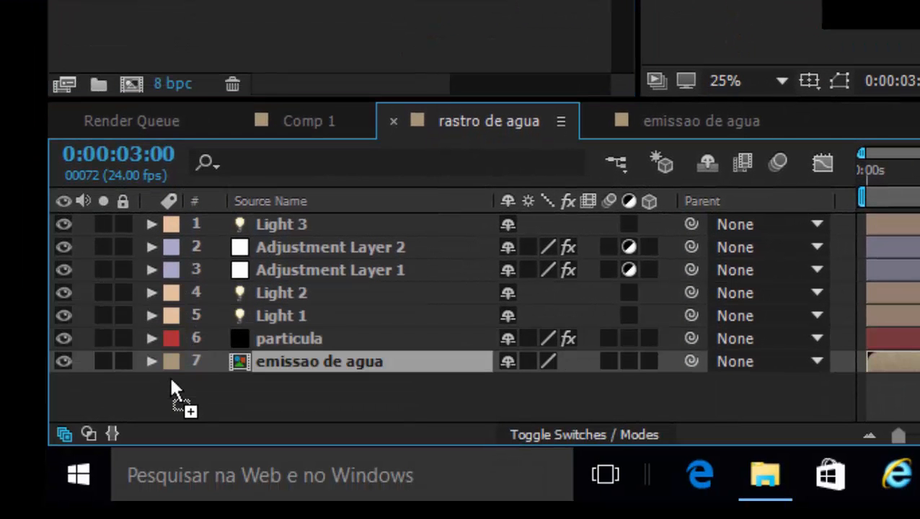
{"action": "left_click", "coordinate": [649, 361]}
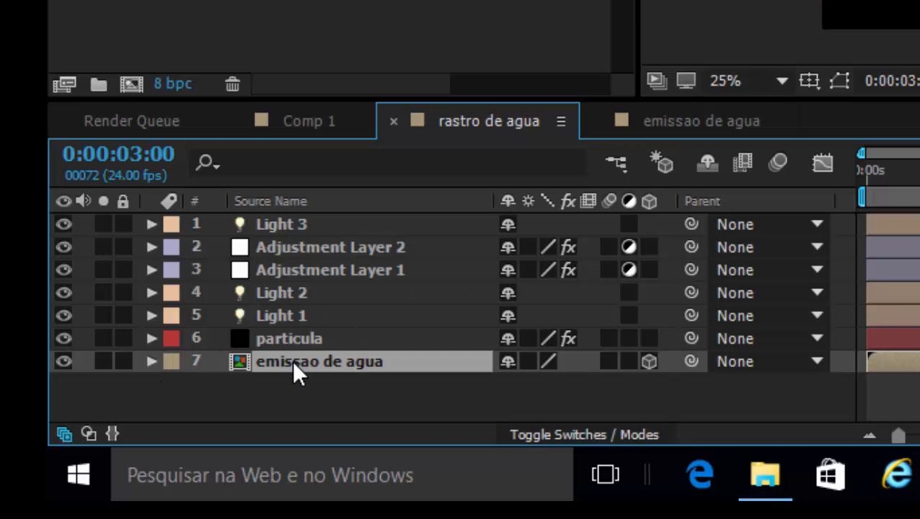
{"action": "key", "text": "r"}
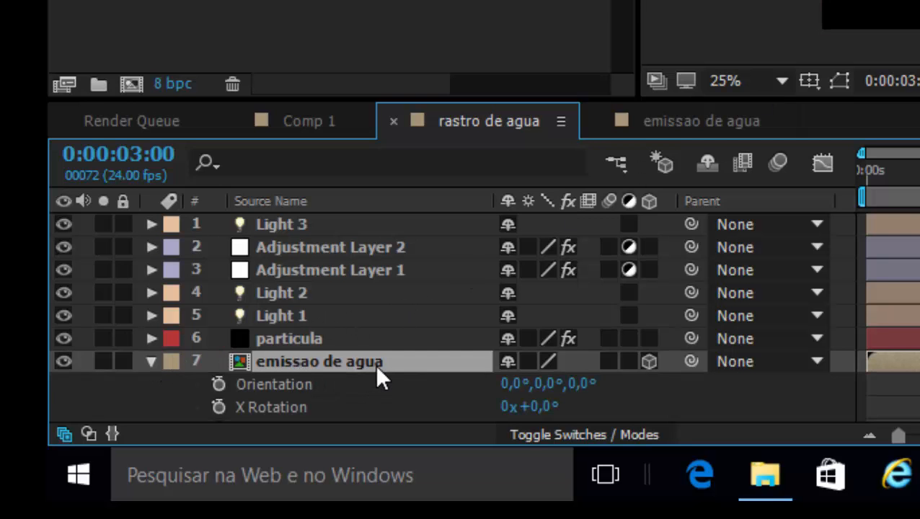
{"action": "scroll", "coordinate": [380, 376], "scroll_direction": "down", "scroll_amount": 2}
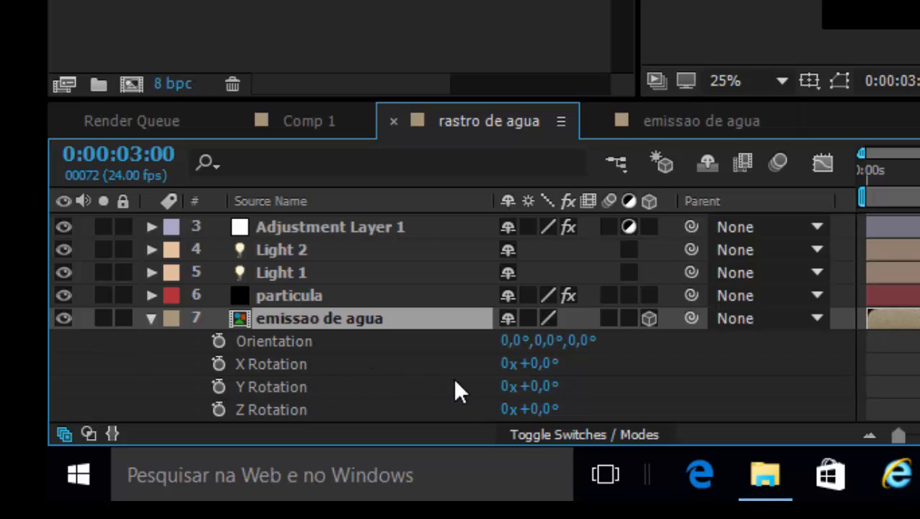
{"action": "left_click", "coordinate": [541, 388]}
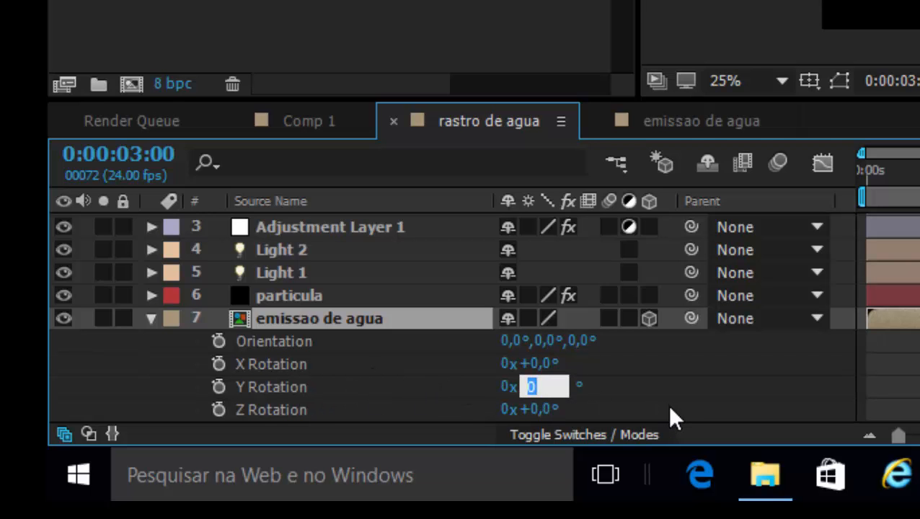
{"action": "type", "text": "-90"}
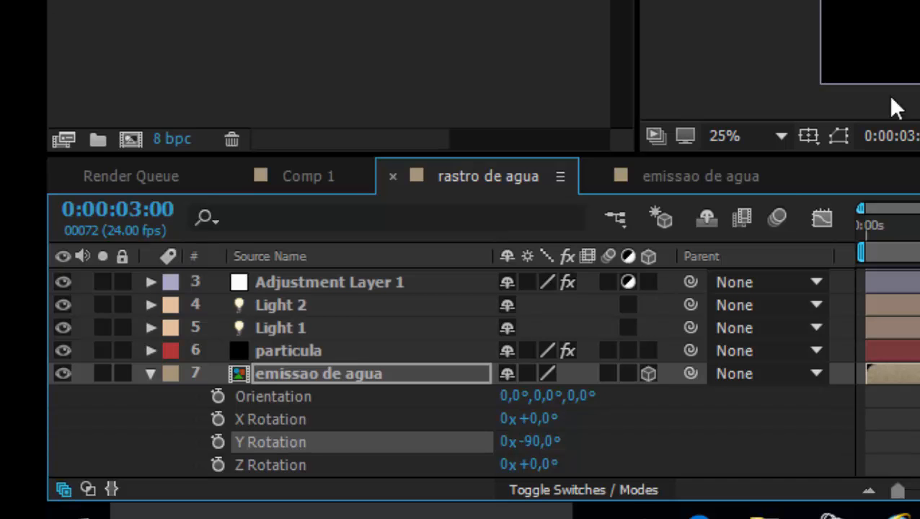
{"action": "left_click", "coordinate": [151, 373]}
- Scale the emissao de agua layer uniformly to 52%
{"action": "left_click", "coordinate": [299, 429]}
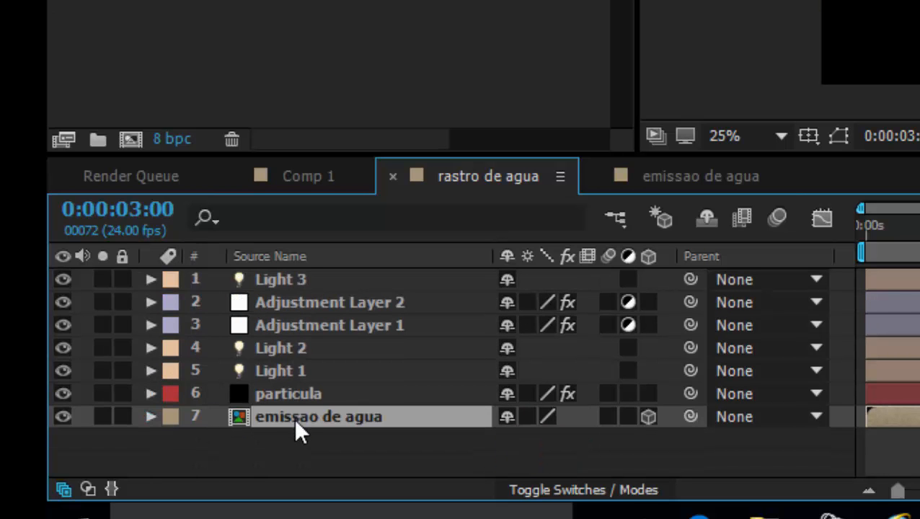
{"action": "key", "text": "s"}
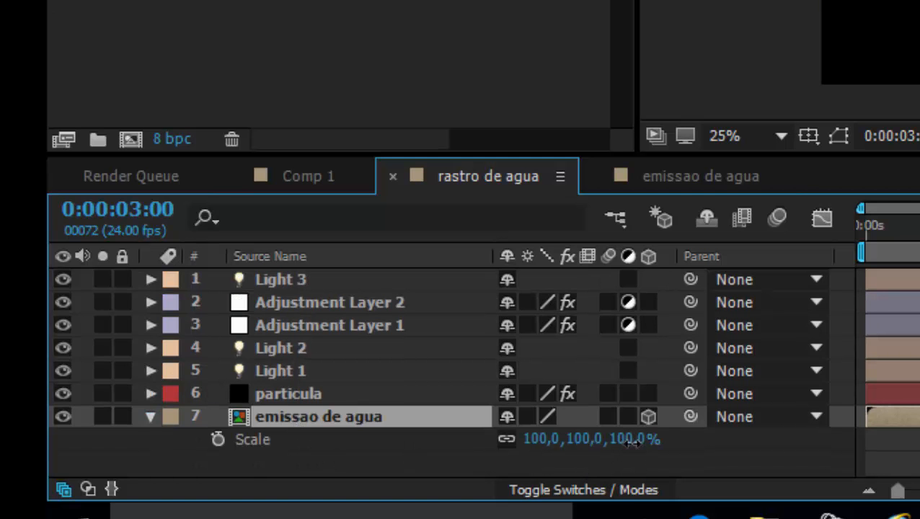
{"action": "left_click", "coordinate": [632, 439]}
{"action": "type", "text": "52"}
{"action": "key", "text": "Return"}
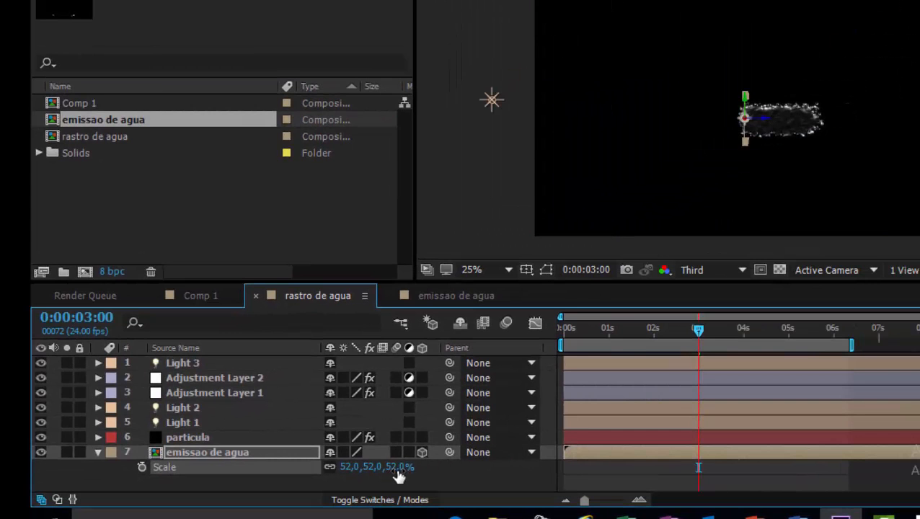
- Slightly reduce the emissao de agua layer's scale and set particula's Particular Emitter Type to Layer
{"action": "mouse_move", "coordinate": [399, 470]}
{"action": "left_mouse_down"}
{"action": "mouse_move", "coordinate": [380, 475]}
{"action": "mouse_move", "coordinate": [485, 468]}
{"action": "mouse_move", "coordinate": [396, 468]}
{"action": "left_mouse_up"}
{"action": "left_click", "coordinate": [98, 452]}
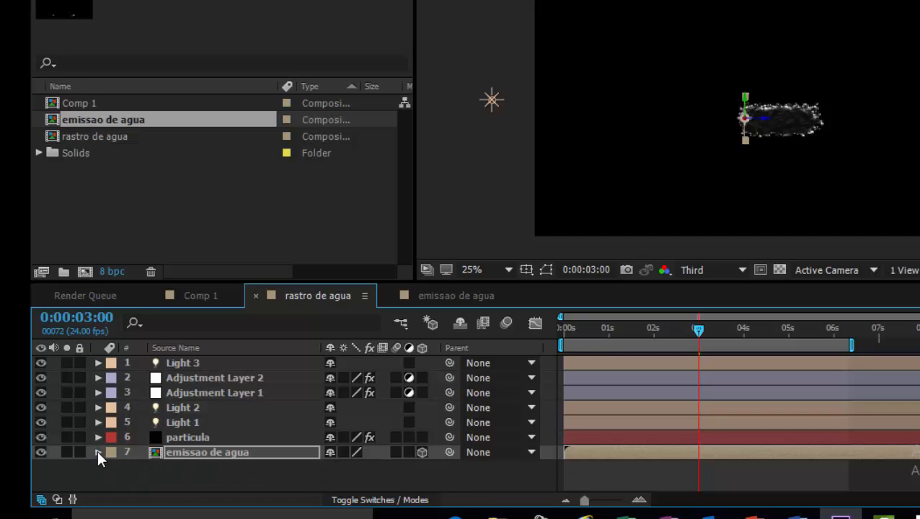
{"action": "left_click", "coordinate": [230, 456]}
{"action": "left_click", "coordinate": [202, 433]}
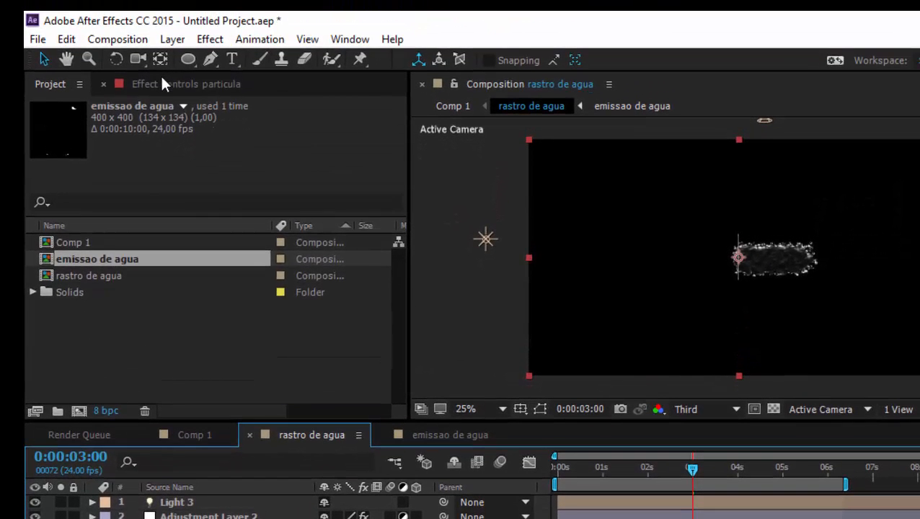
{"action": "left_click", "coordinate": [163, 83]}
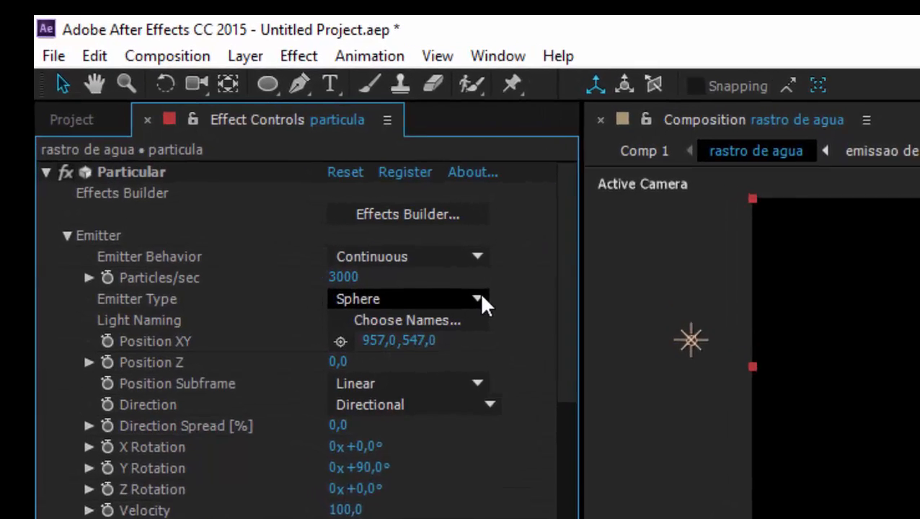
{"action": "left_click", "coordinate": [479, 296]}
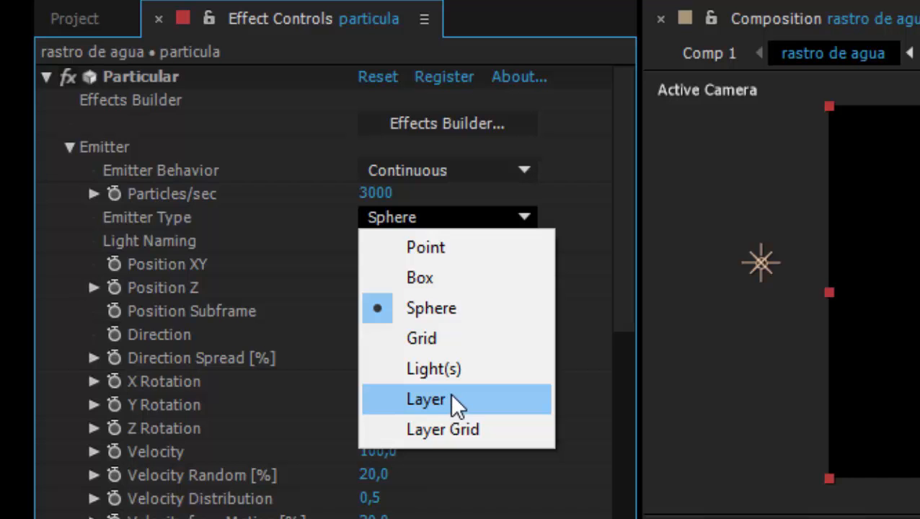
{"action": "left_click", "coordinate": [450, 392]}
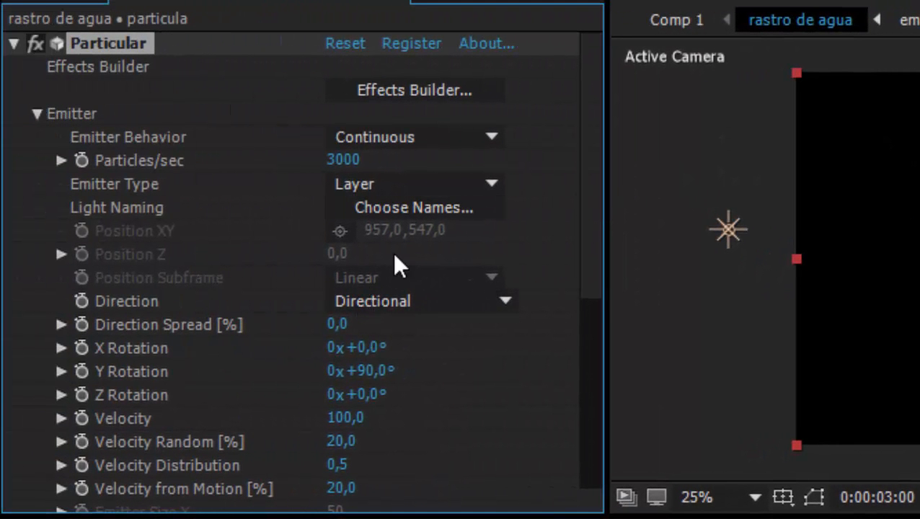
- Assign emissao de agua as the source layer in Particular's Layer Emitter settings
{"action": "left_click_drag", "start_coordinate": [590, 169], "coordinate": [583, 278]}
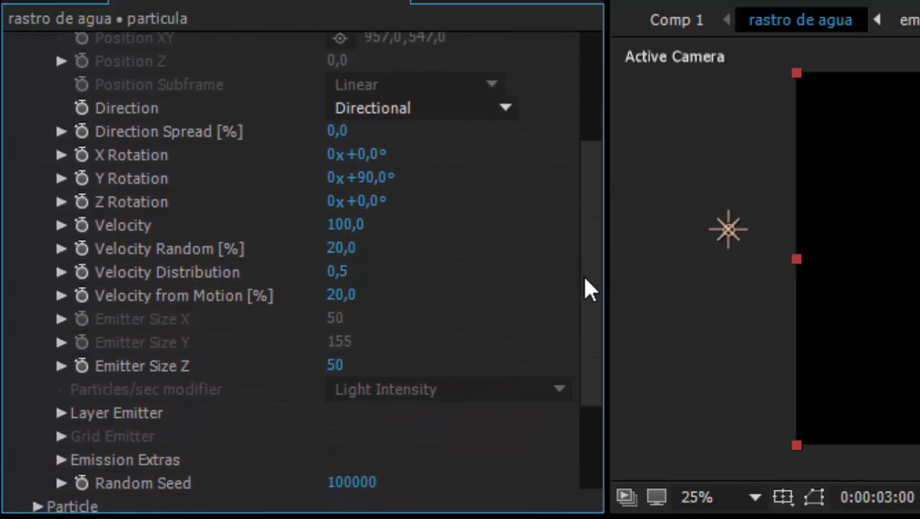
{"action": "left_click", "coordinate": [60, 411]}
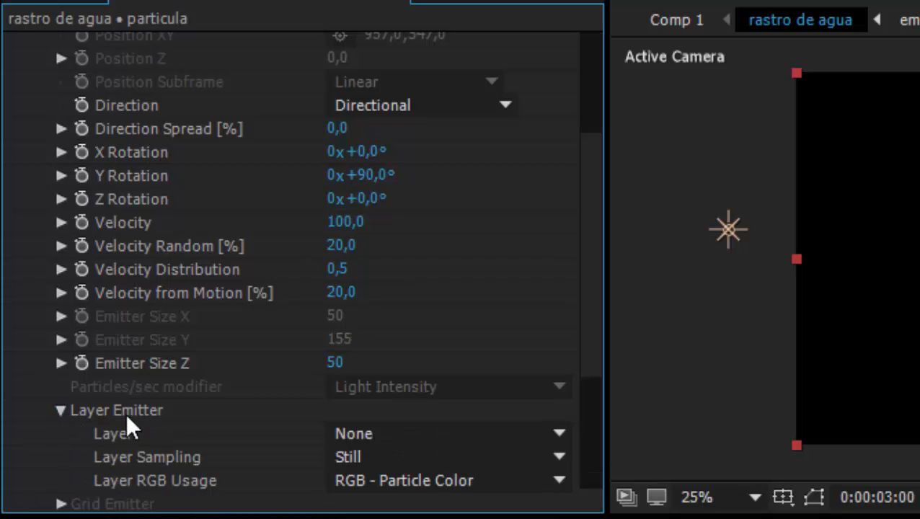
{"action": "left_click", "coordinate": [557, 433]}
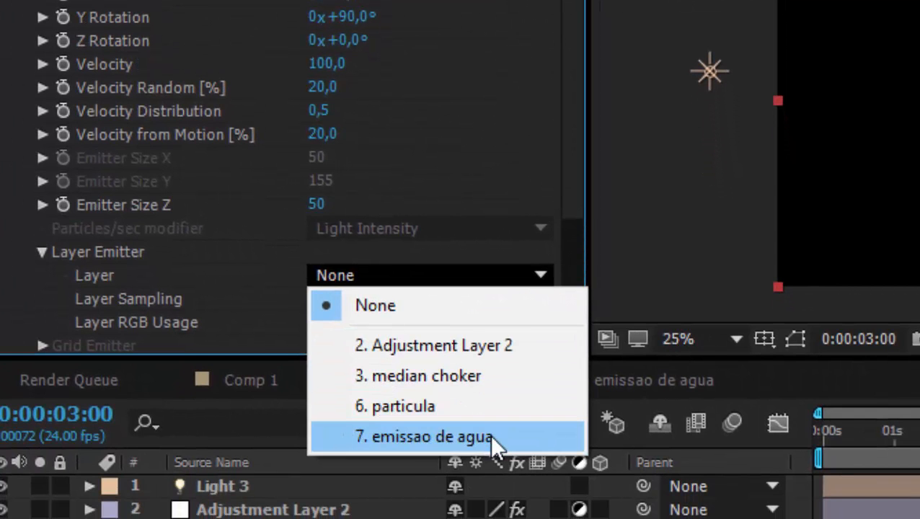
{"action": "left_click", "coordinate": [489, 434]}
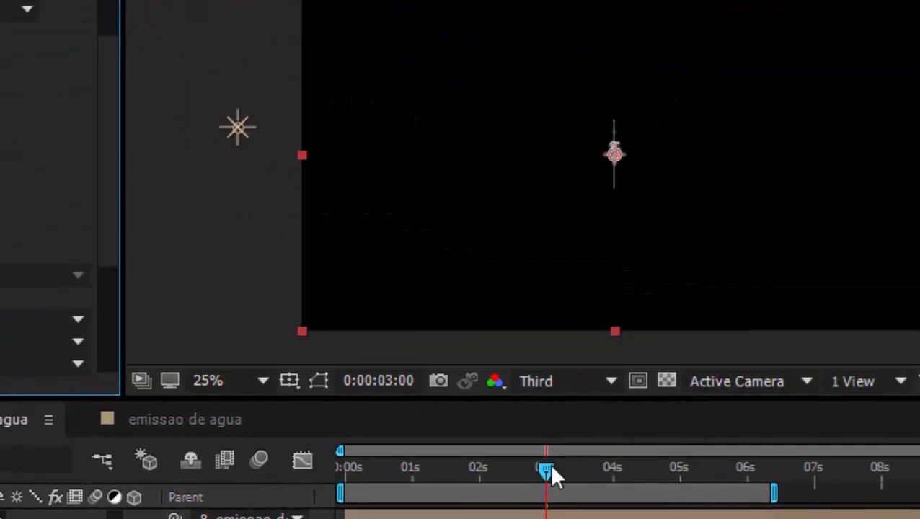
- Examine the layer-emitted particles in rastro de agua at several times, through playback and at different magnifications
{"action": "left_click_drag", "start_coordinate": [549, 475], "coordinate": [671, 476]}
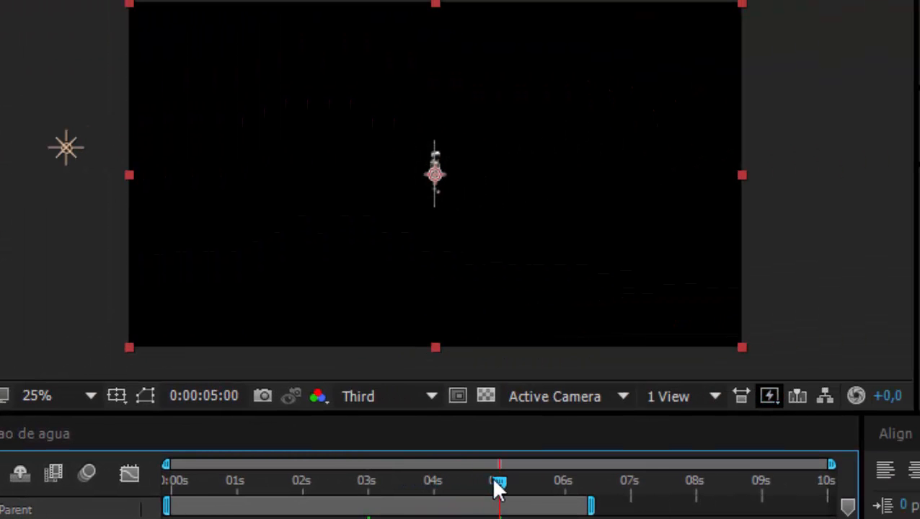
{"action": "left_click_drag", "start_coordinate": [493, 487], "coordinate": [428, 505]}
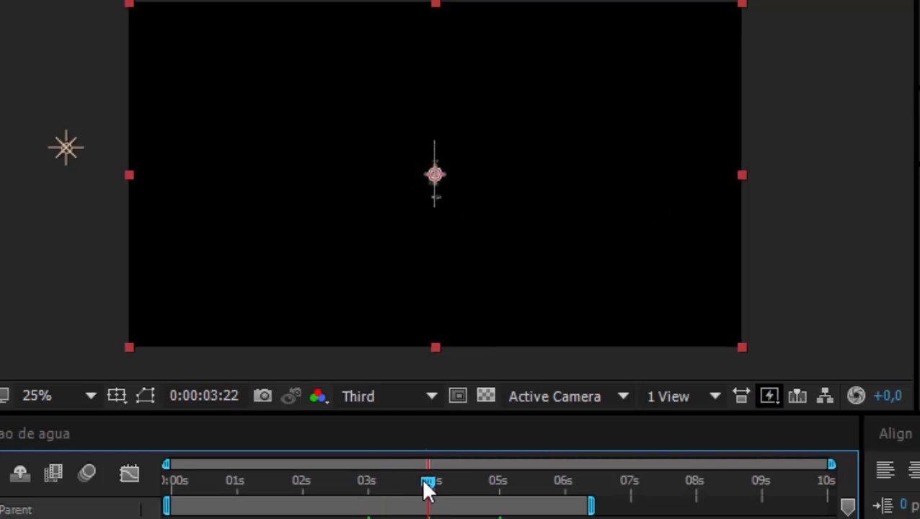
{"action": "left_click_drag", "start_coordinate": [434, 495], "coordinate": [465, 495]}
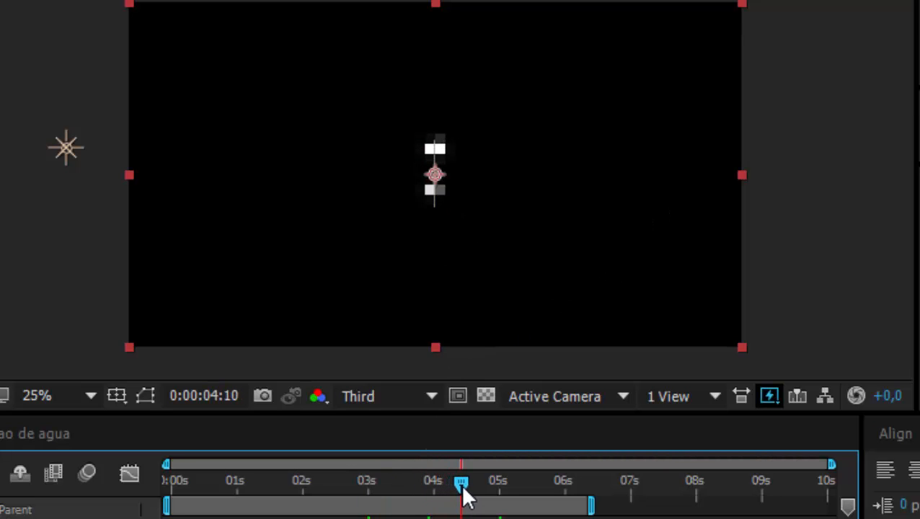
{"action": "scroll", "coordinate": [470, 222], "scroll_direction": "up", "scroll_amount": 2}
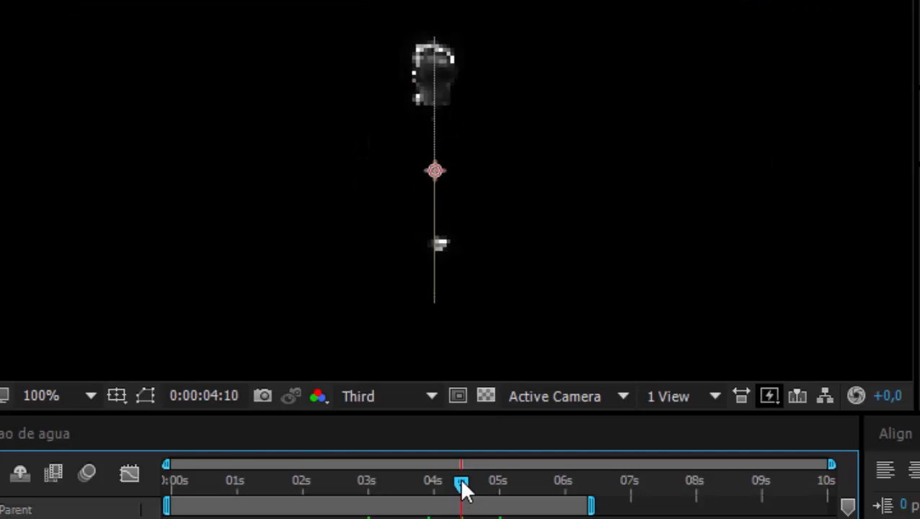
{"action": "left_click_drag", "start_coordinate": [460, 487], "coordinate": [325, 501]}
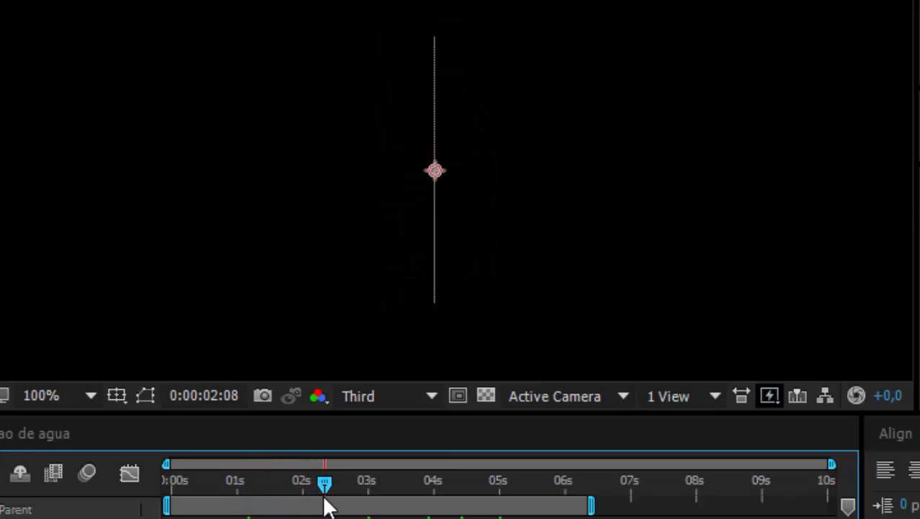
{"action": "key", "text": "space"}
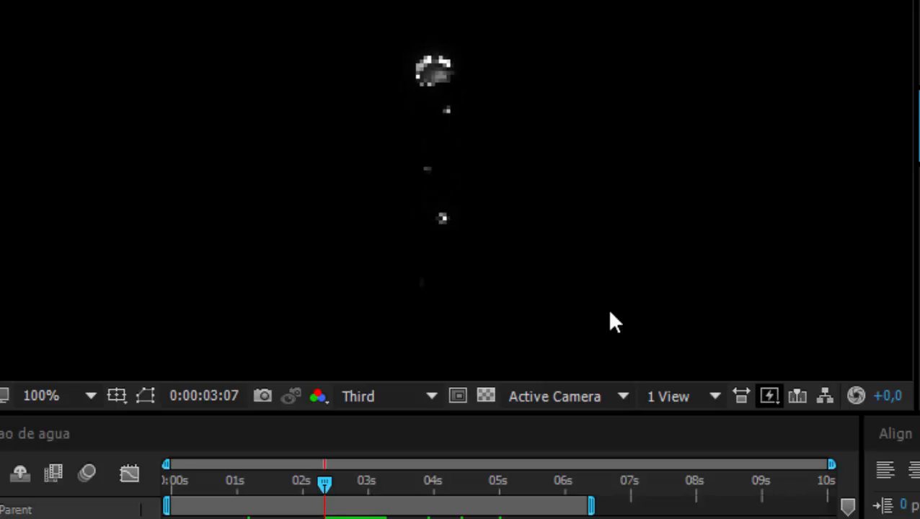
{"action": "left_click", "coordinate": [535, 483]}
{"action": "left_click_drag", "start_coordinate": [535, 483], "coordinate": [168, 490]}
{"action": "scroll", "coordinate": [490, 150], "scroll_direction": "down", "scroll_amount": 1}
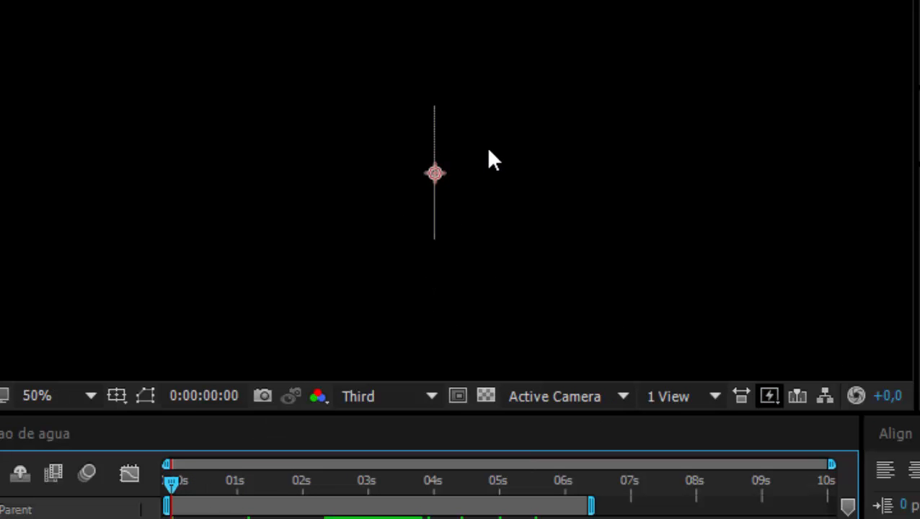
{"action": "scroll", "coordinate": [490, 151], "scroll_direction": "up", "scroll_amount": 1}
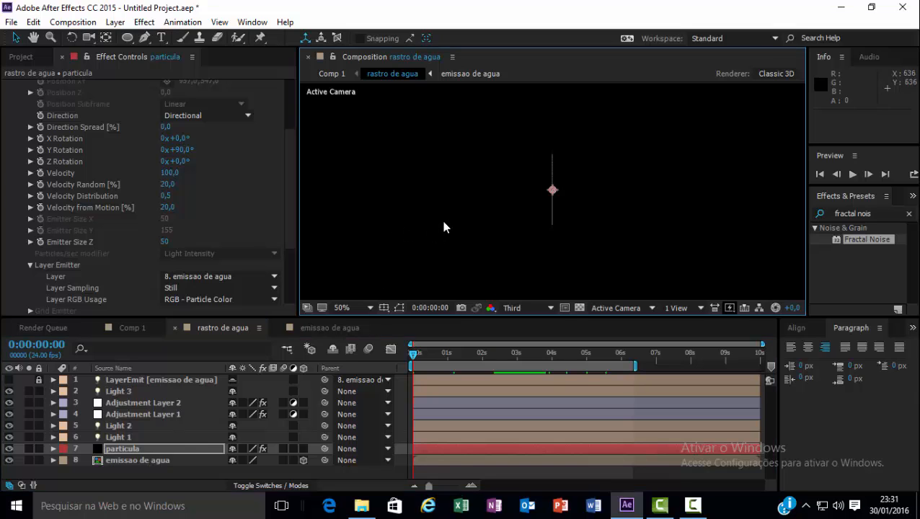
{"action": "scroll", "coordinate": [443, 224], "scroll_direction": "down", "scroll_amount": 6}
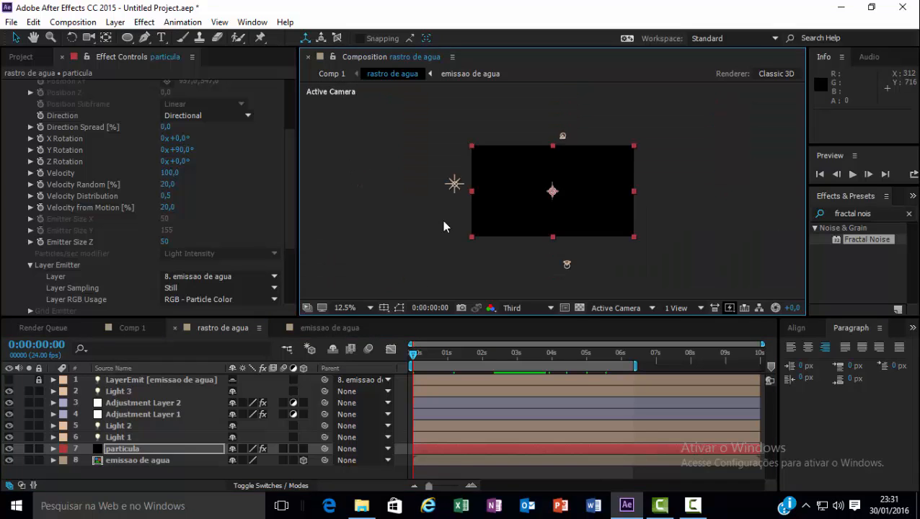
- Move the emissao de agua layer horizontally past the frame's right edge to position 2032, 540, 0, with the current time at 0:00:00:00
{"action": "left_click", "coordinate": [133, 460]}
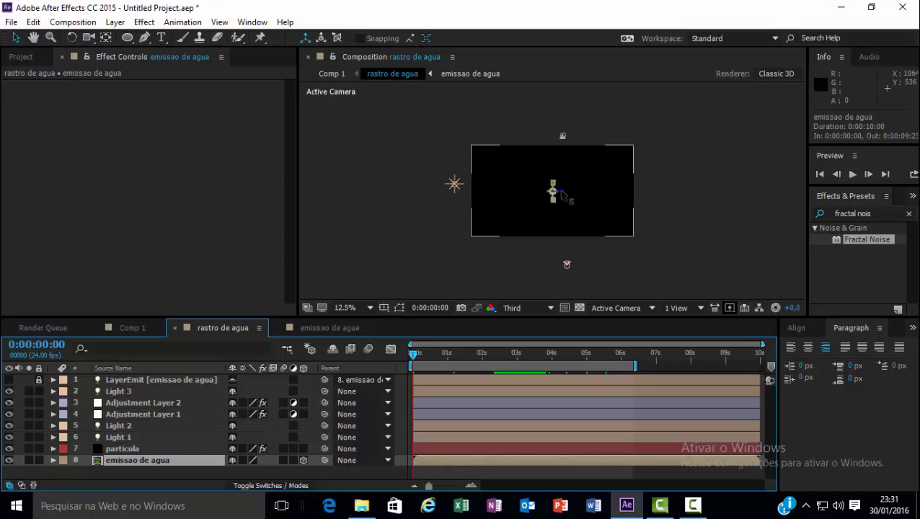
{"action": "left_click_drag", "start_coordinate": [562, 192], "coordinate": [654, 189]}
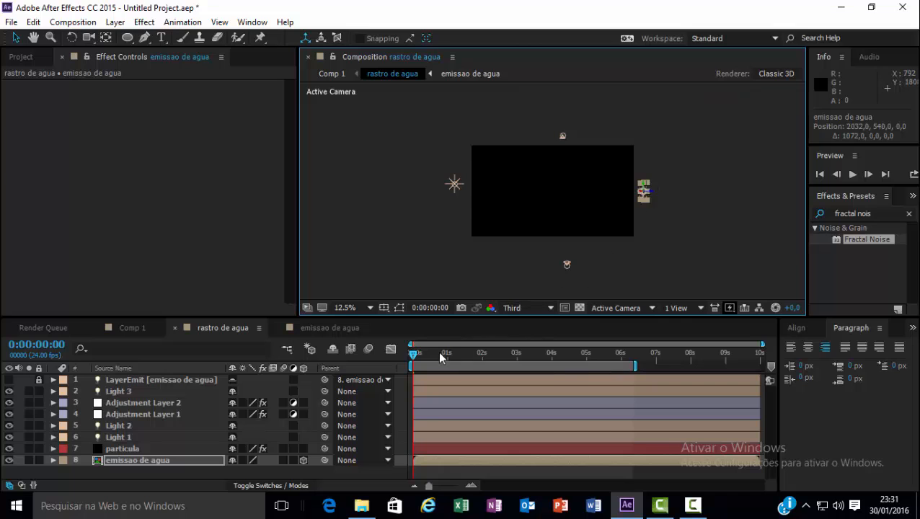
{"action": "left_click_drag", "start_coordinate": [414, 354], "coordinate": [586, 367]}
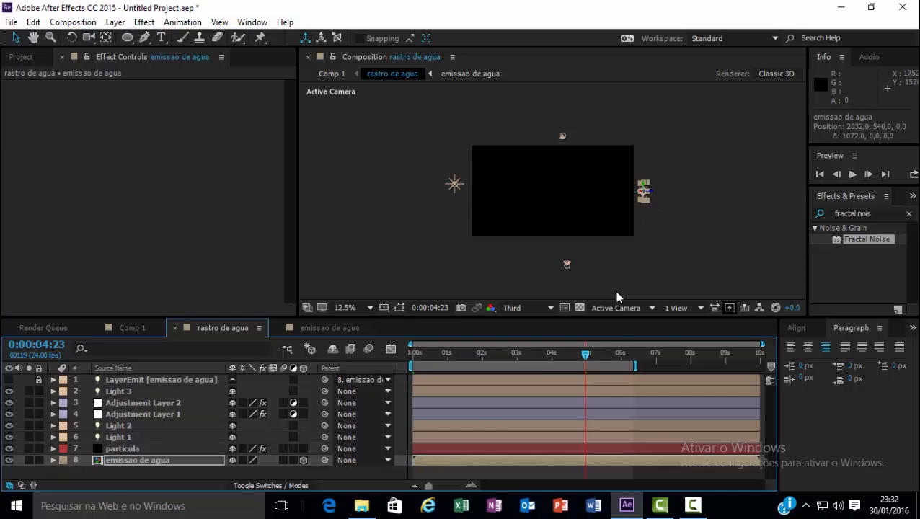
{"action": "left_click_drag", "start_coordinate": [585, 356], "coordinate": [397, 374]}
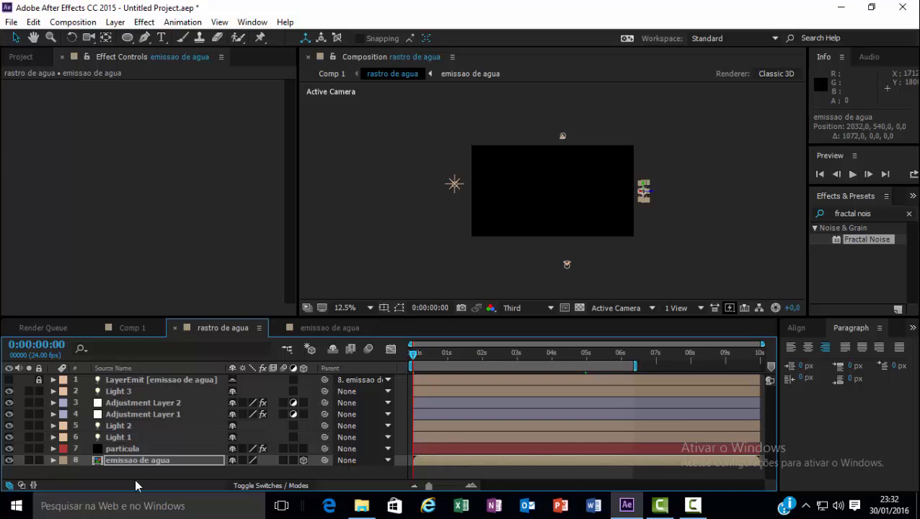
- Keyframe the emissao de agua Position from 2032, 540, 0 at 0:00:00:00 to -264, 540, 0 at 0:00:05:00
{"action": "key", "text": "p"}
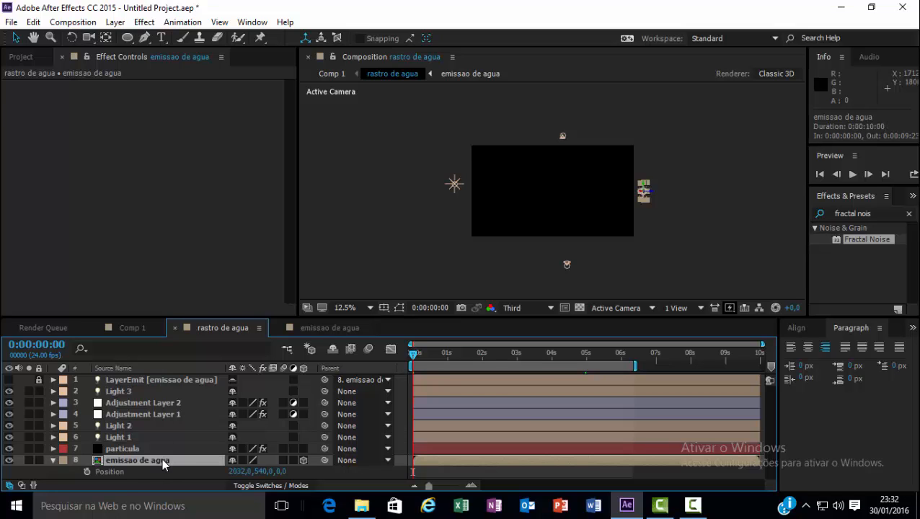
{"action": "left_click", "coordinate": [88, 471]}
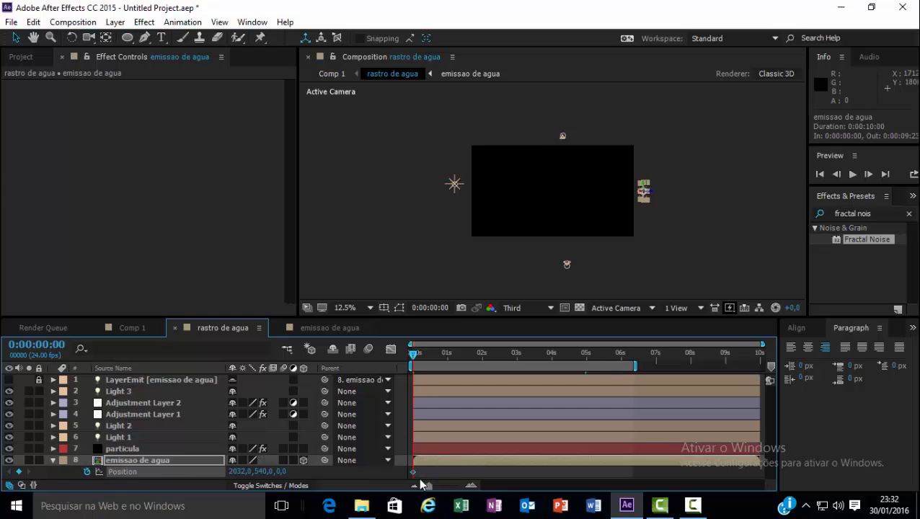
{"action": "left_click_drag", "start_coordinate": [415, 353], "coordinate": [588, 365]}
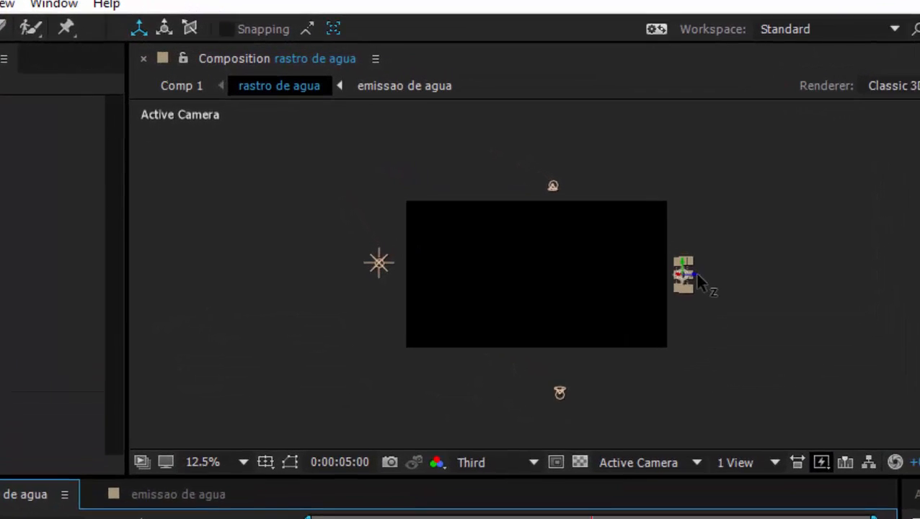
{"action": "left_click_drag", "start_coordinate": [707, 294], "coordinate": [373, 305]}
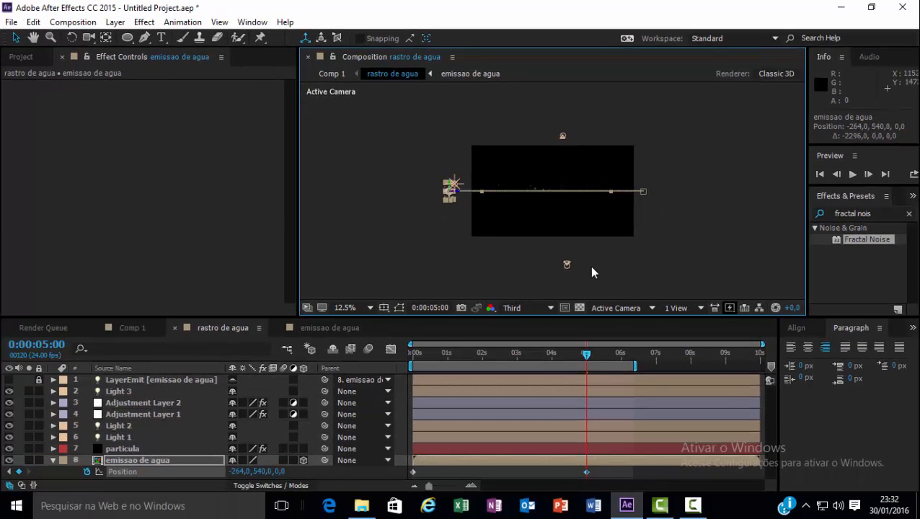
- Preview the moving particle trail in rastro de agua from the start and inspect it around 0:00:02:01
{"action": "key", "text": "period"}
{"action": "key", "text": "comma"}
{"action": "key", "text": "period"}
{"action": "key", "text": "period"}
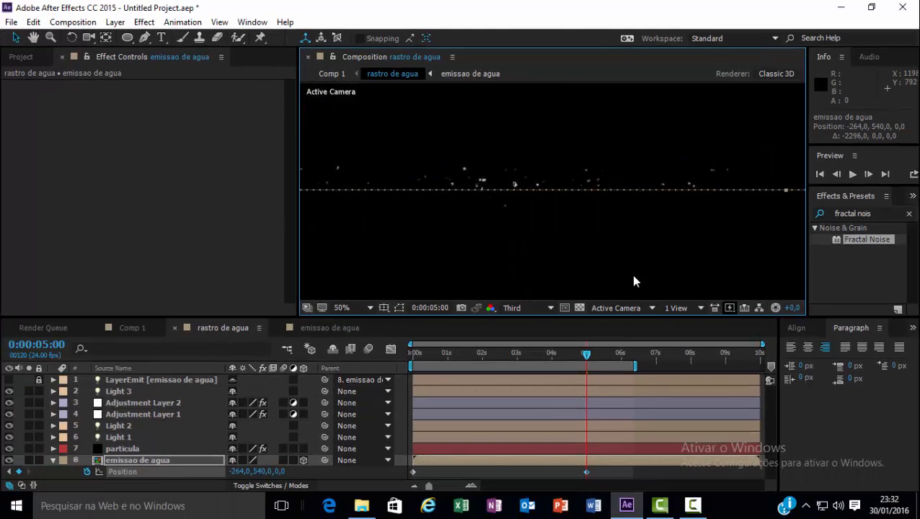
{"action": "key", "text": "comma"}
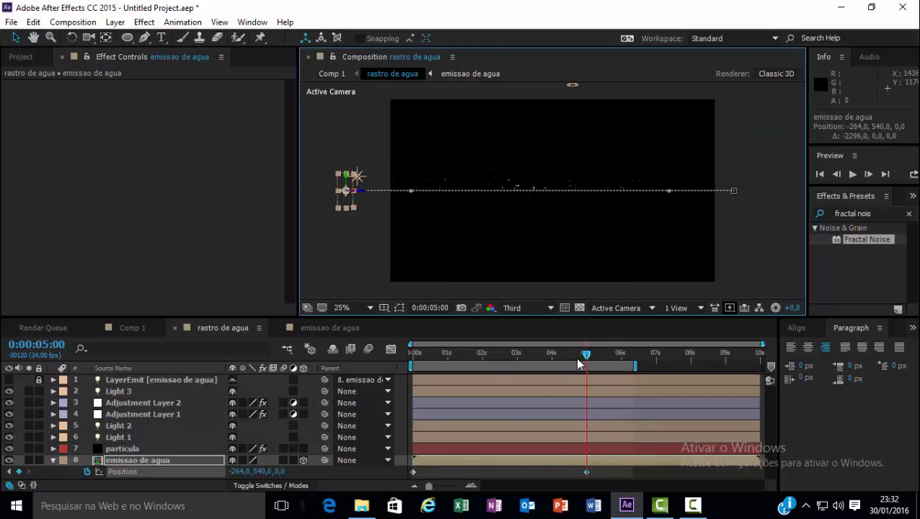
{"action": "left_click_drag", "start_coordinate": [576, 357], "coordinate": [368, 388]}
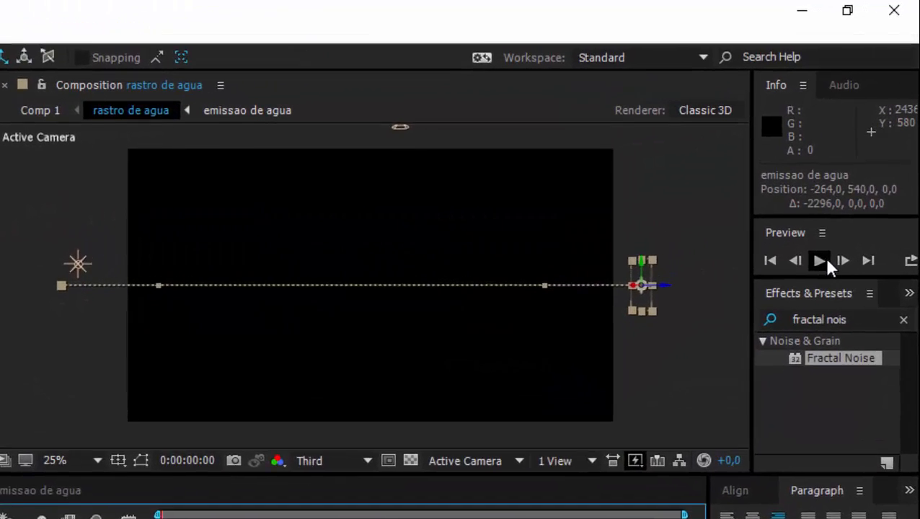
{"action": "left_click", "coordinate": [852, 174]}
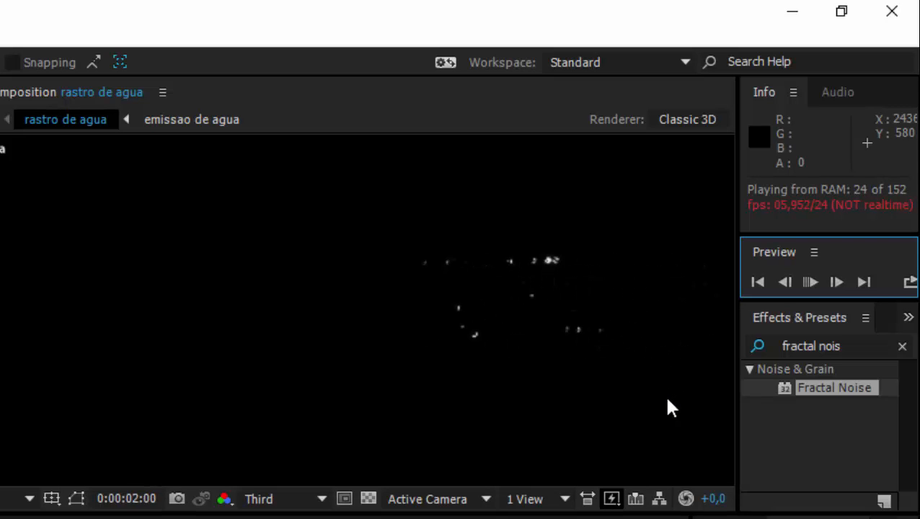
{"action": "left_click", "coordinate": [628, 410]}
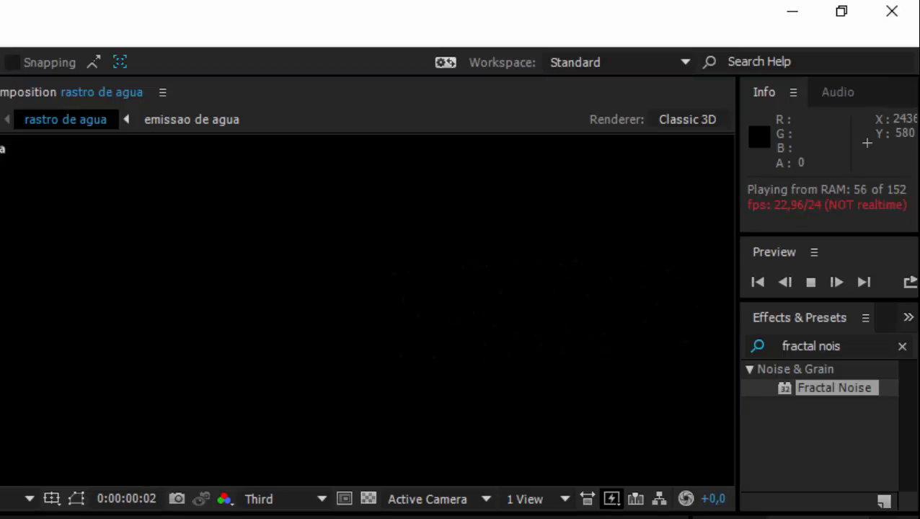
{"action": "key", "text": "space"}
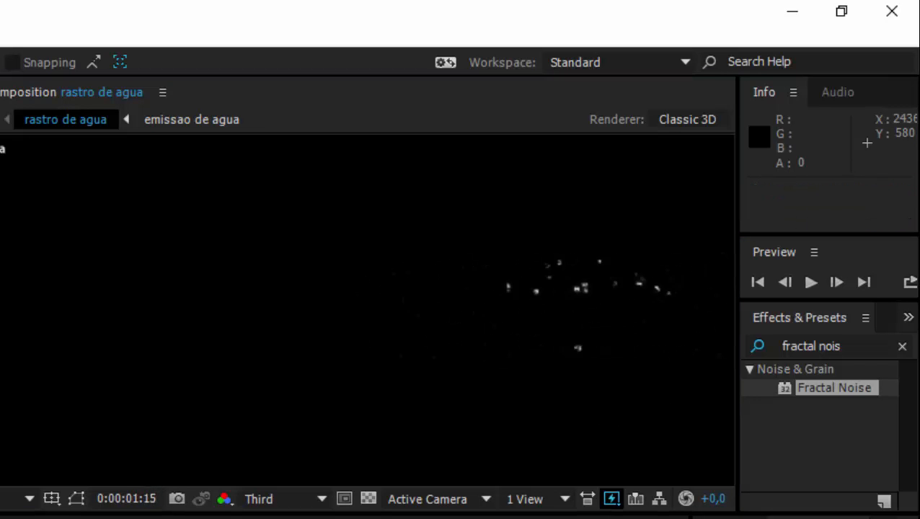
{"action": "key", "text": "space"}
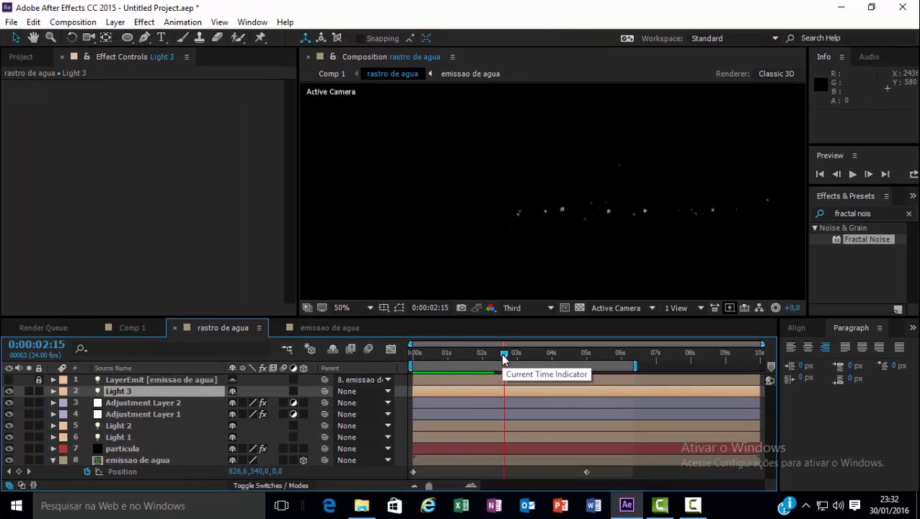
{"action": "left_click_drag", "start_coordinate": [504, 355], "coordinate": [483, 359]}
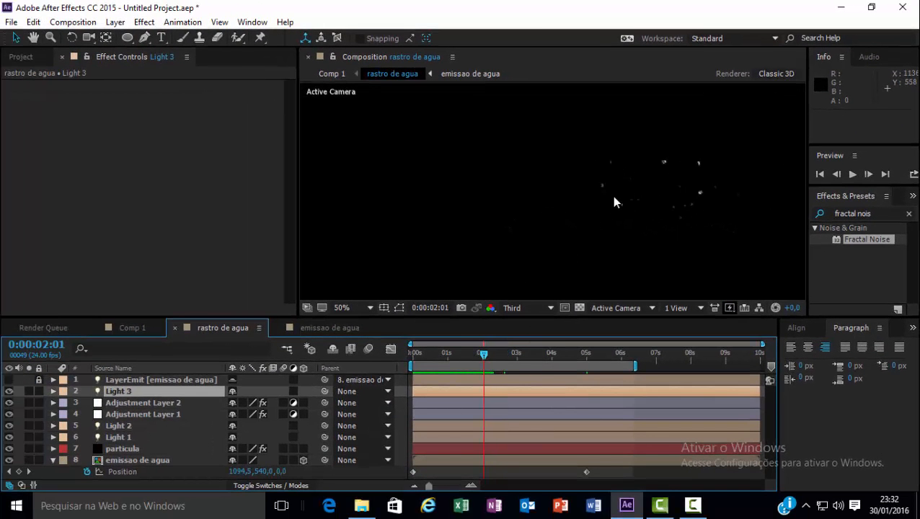
- Set the Particular emitter's Particles/sec to 60000 on the particula layer
{"action": "left_click", "coordinate": [132, 448]}
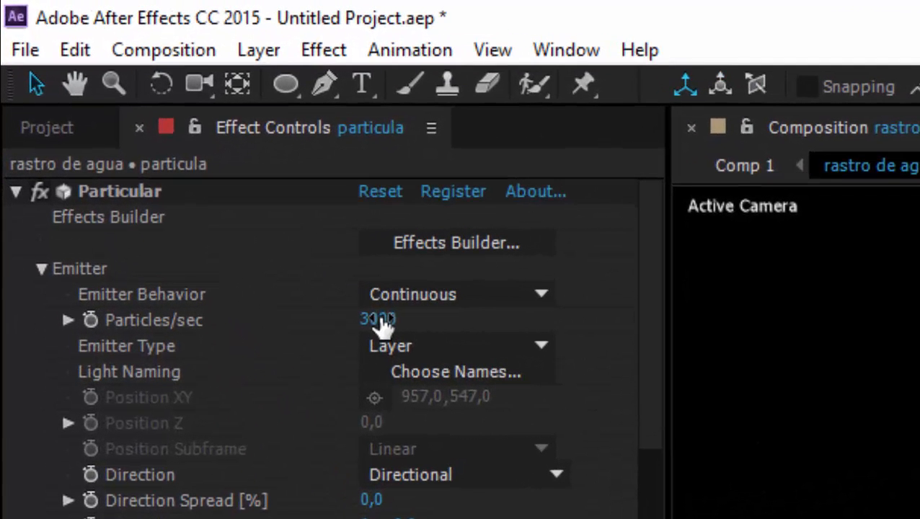
{"action": "left_click", "coordinate": [168, 142]}
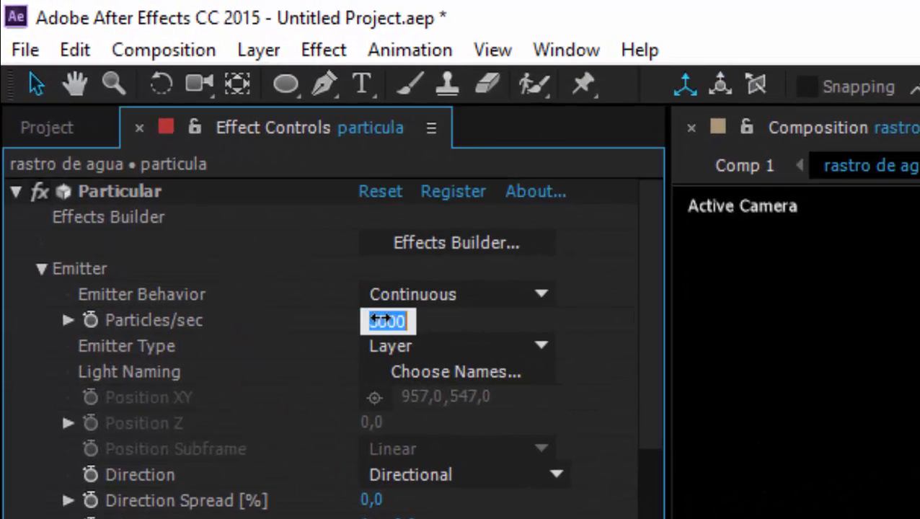
{"action": "type", "text": "6"}
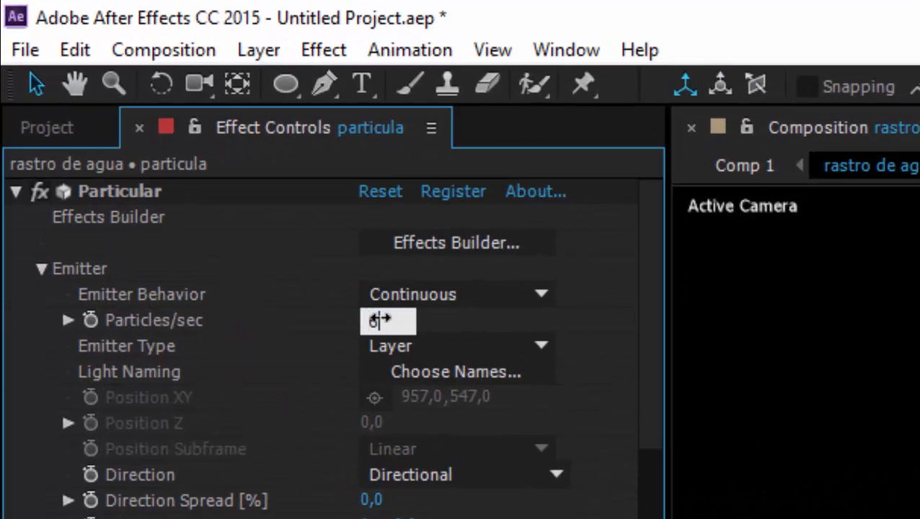
{"action": "key", "text": "Return"}
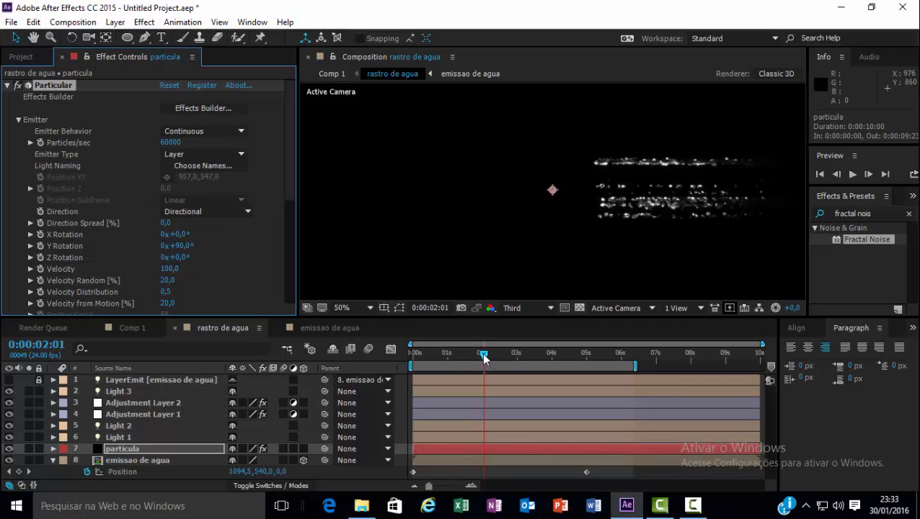
- Preview the denser particle trail from the start with the full frame in view and inspect it at 0:00:03:09
{"action": "left_click_drag", "start_coordinate": [483, 358], "coordinate": [387, 364]}
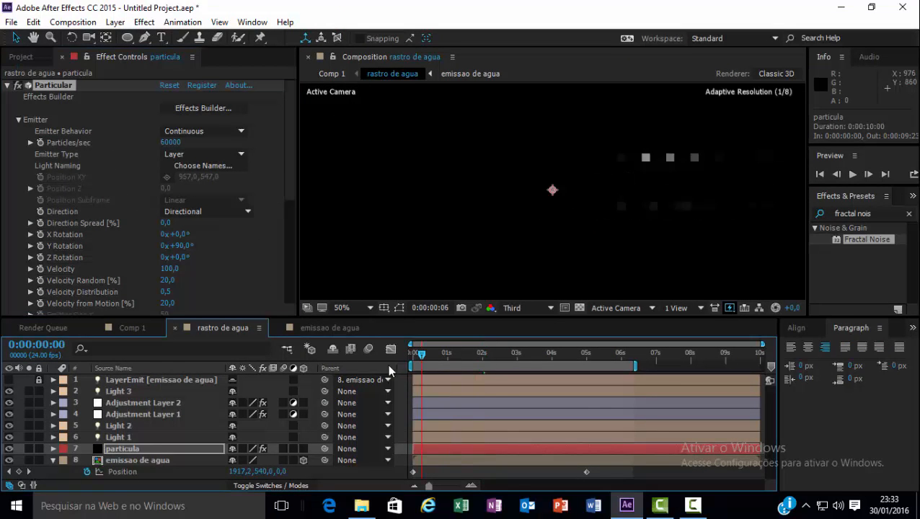
{"action": "left_click", "coordinate": [852, 175]}
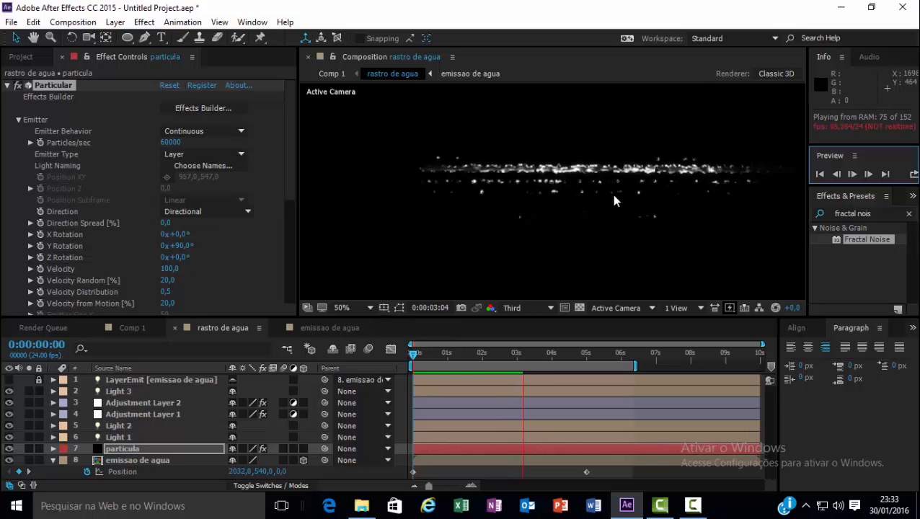
{"action": "scroll", "coordinate": [742, 213], "scroll_direction": "down", "scroll_amount": 2}
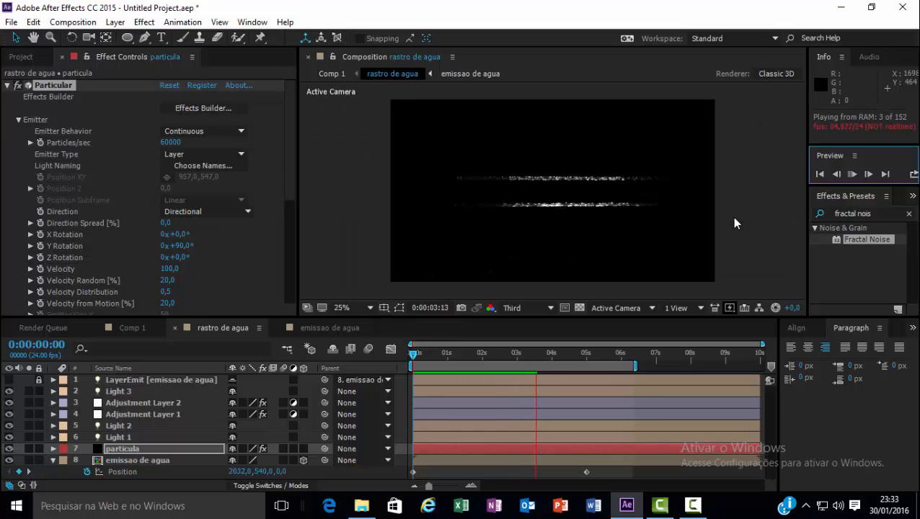
{"action": "key", "text": "space"}
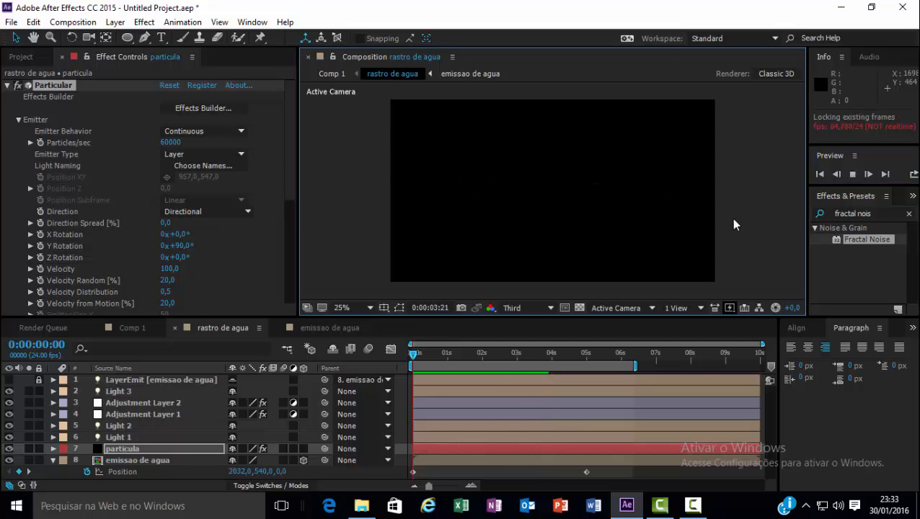
{"action": "key", "text": "space"}
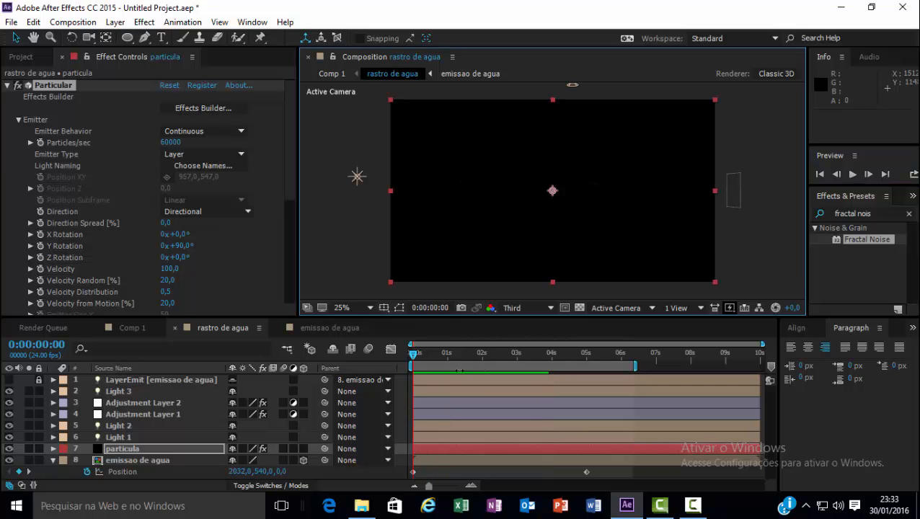
{"action": "left_click_drag", "start_coordinate": [412, 353], "coordinate": [528, 364]}
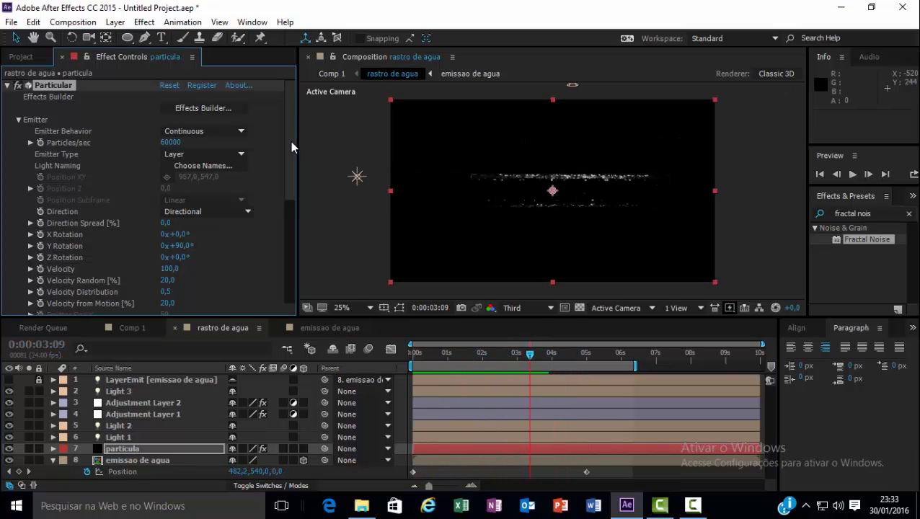
- Add the expression time*25 to Particular's World Transform X Rotation W on the particula layer
{"action": "left_click_drag", "start_coordinate": [290, 140], "coordinate": [289, 274]}
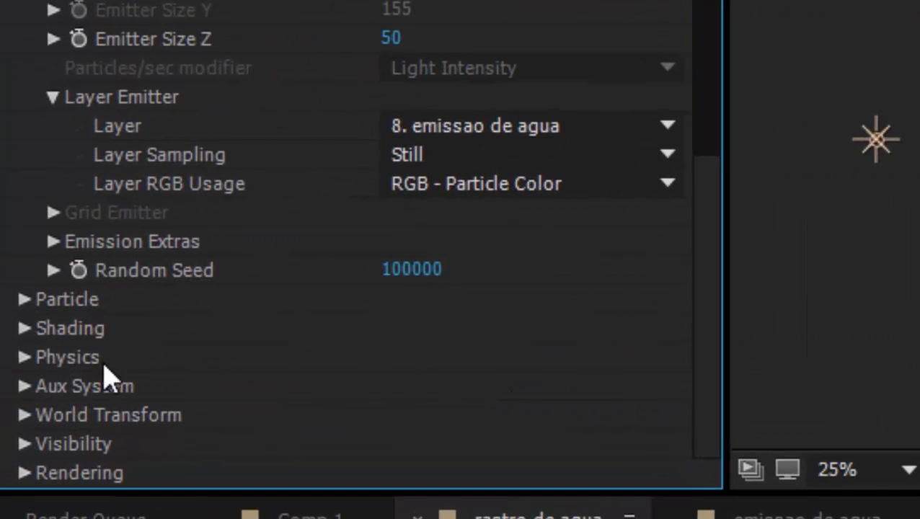
{"action": "left_click", "coordinate": [23, 416]}
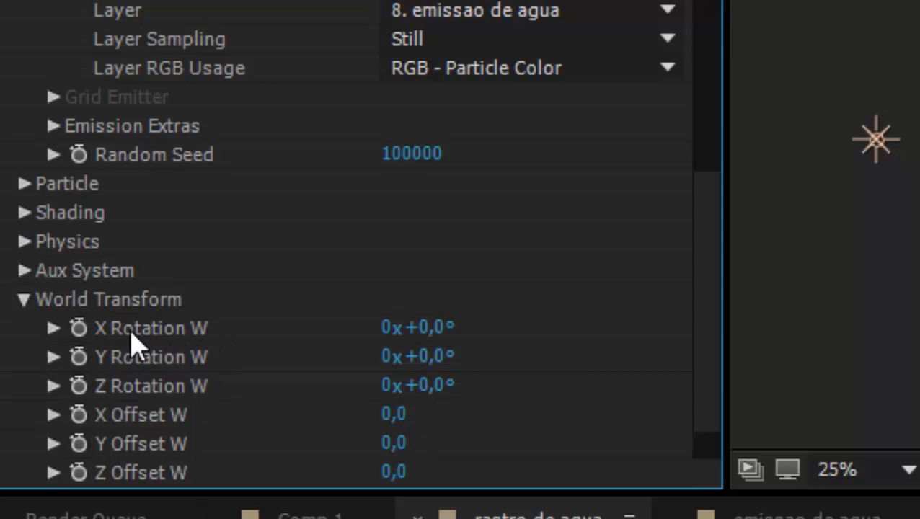
{"action": "left_click", "coordinate": [77, 328]}
{"action": "left_click", "coordinate": [78, 328]}
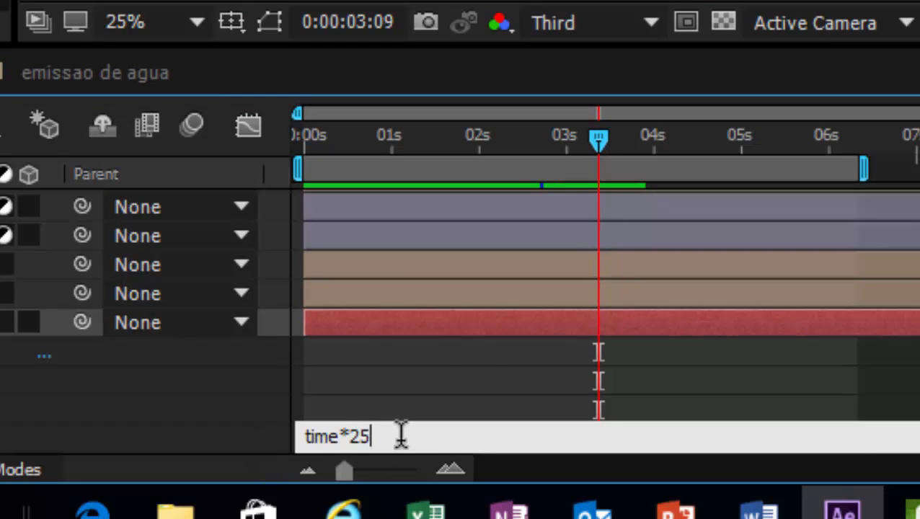
{"action": "left_click", "coordinate": [465, 364]}
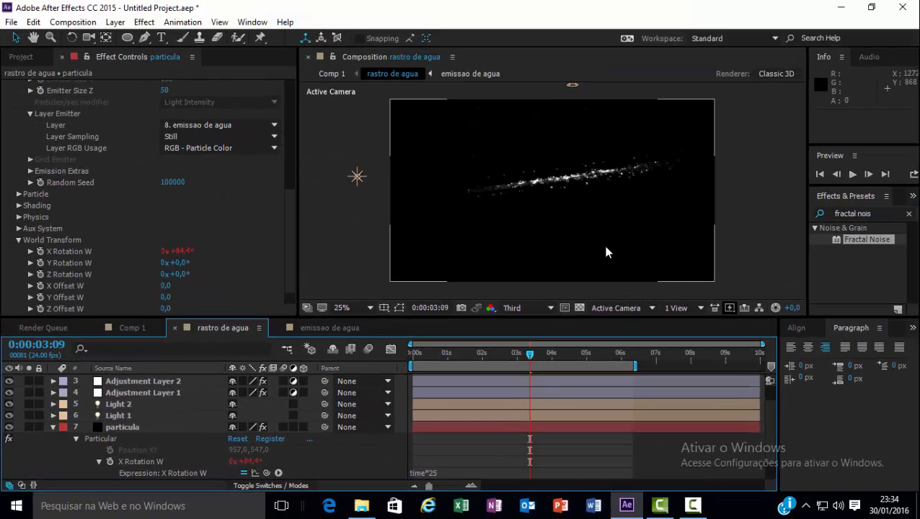
- Preview the trail with the world rotation from 0:00:01:01 and stop at 0:00:02:01
{"action": "left_click_drag", "start_coordinate": [530, 355], "coordinate": [448, 369]}
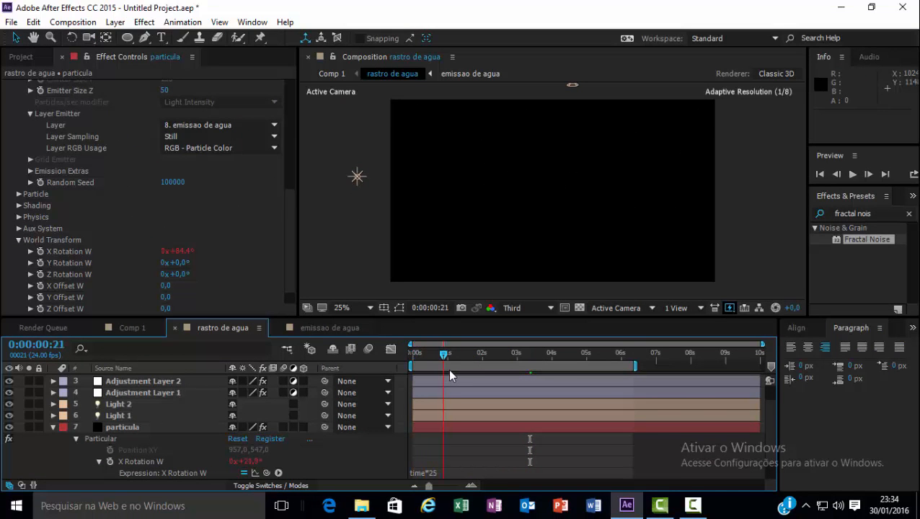
{"action": "left_click", "coordinate": [852, 175]}
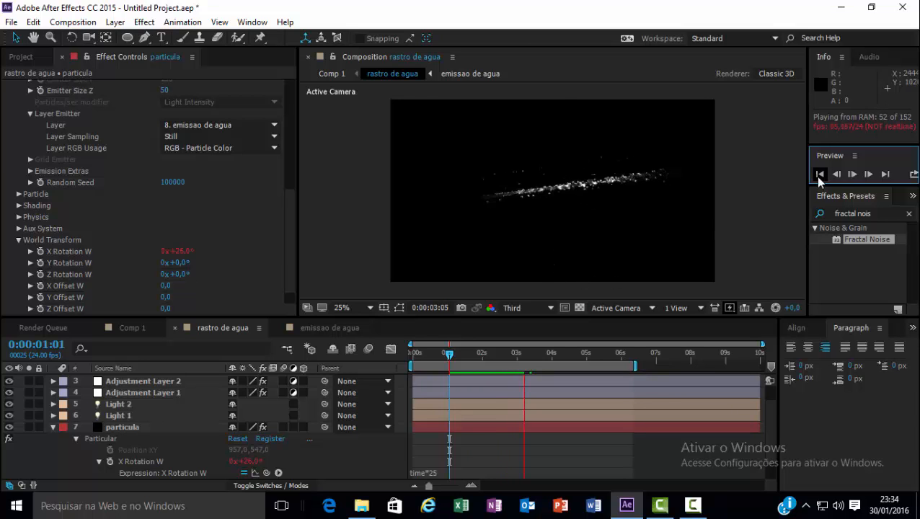
{"action": "left_click", "coordinate": [850, 176]}
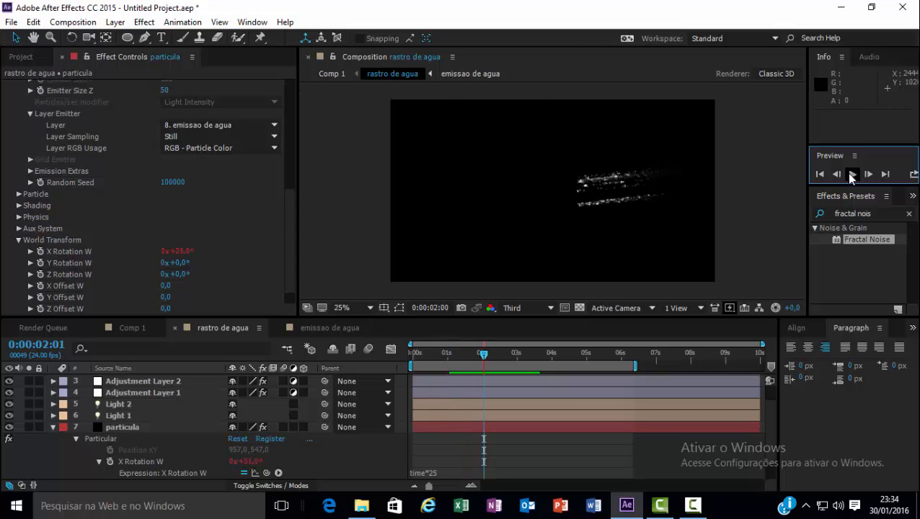
- Set the Particular emitter's Velocity to 0 and play back the resulting trail
{"action": "left_click", "coordinate": [287, 232]}
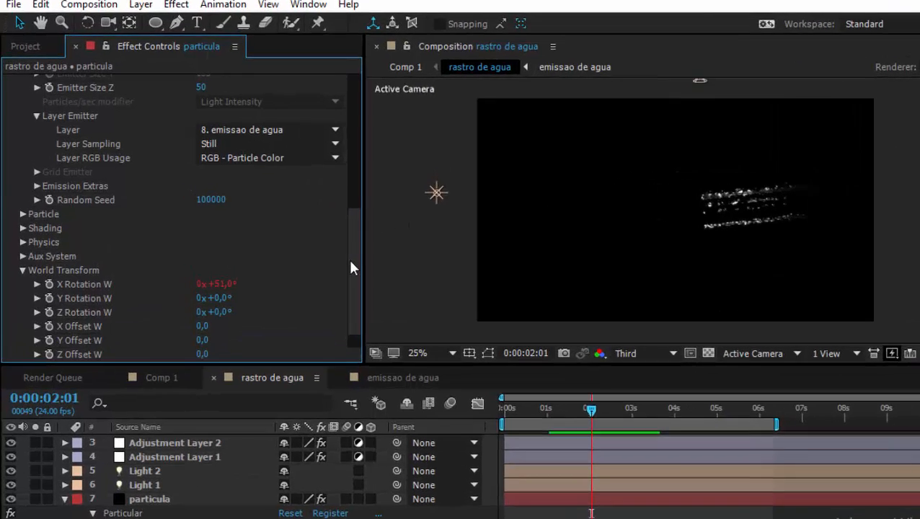
{"action": "left_click_drag", "start_coordinate": [351, 268], "coordinate": [354, 115]}
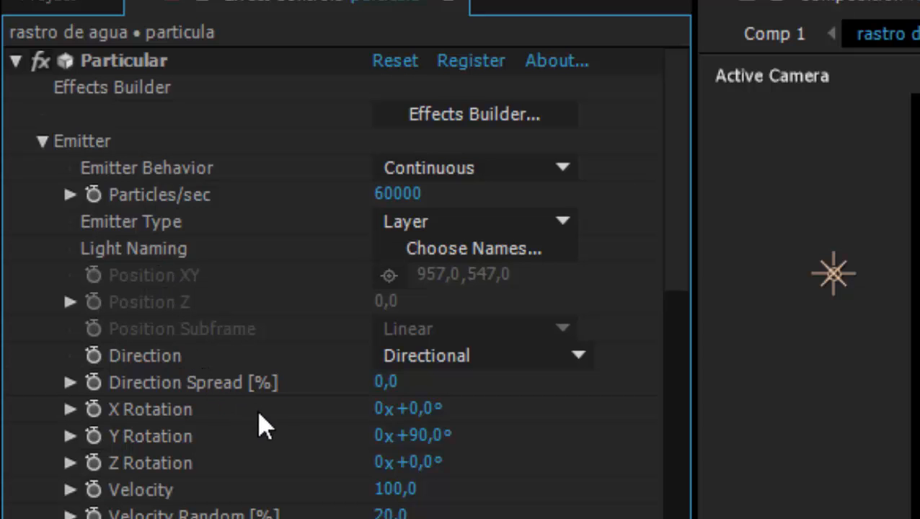
{"action": "left_click", "coordinate": [398, 492]}
{"action": "type", "text": "0"}
{"action": "key", "text": "Return"}
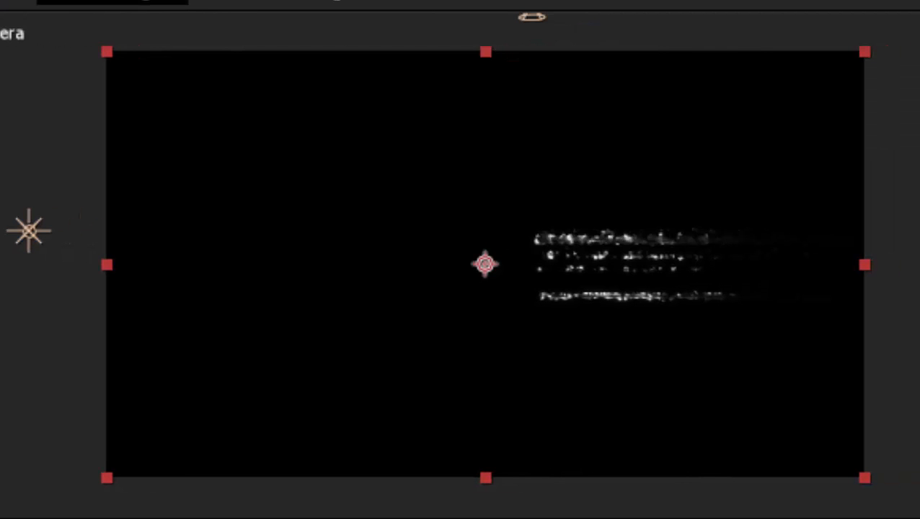
{"action": "key", "text": "space"}
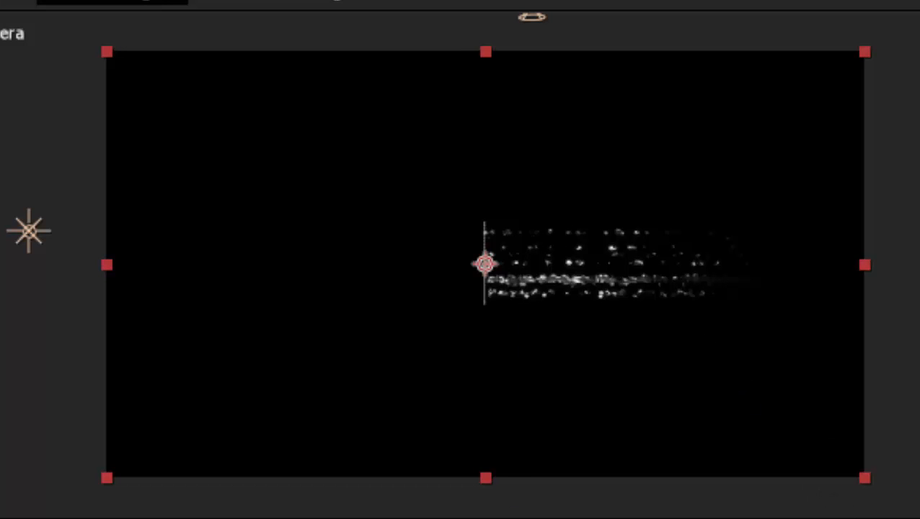
{"action": "key", "text": "space"}
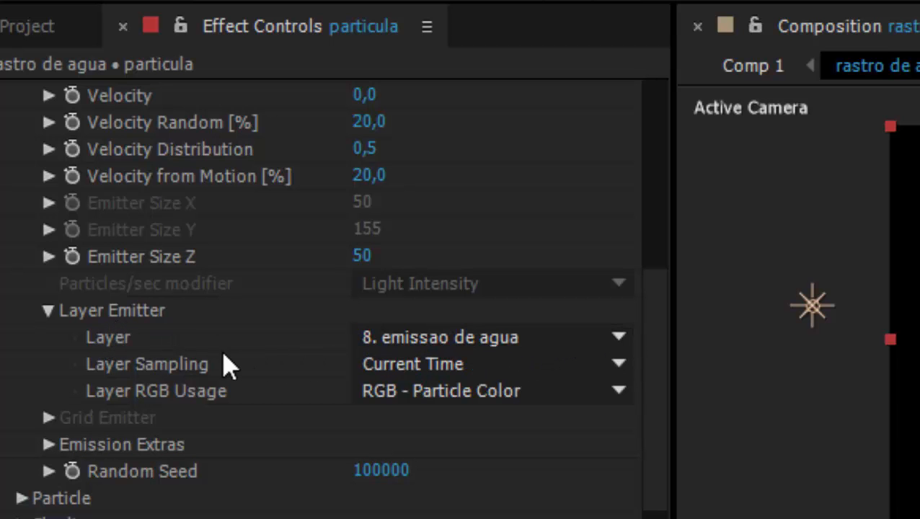
- Set the Layer Emitter's Layer Sampling to Particle Birth Time and its Layer RGB Usage to None
{"action": "left_click", "coordinate": [619, 372]}
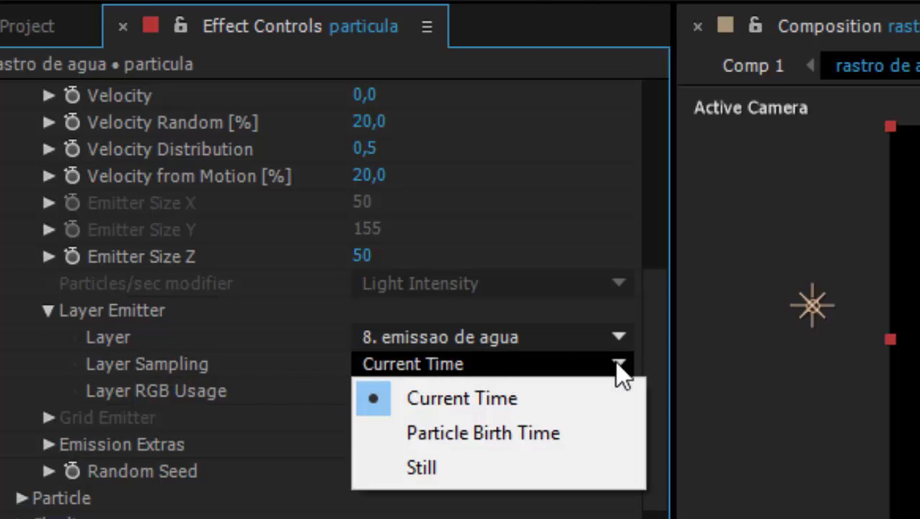
{"action": "left_click", "coordinate": [517, 434]}
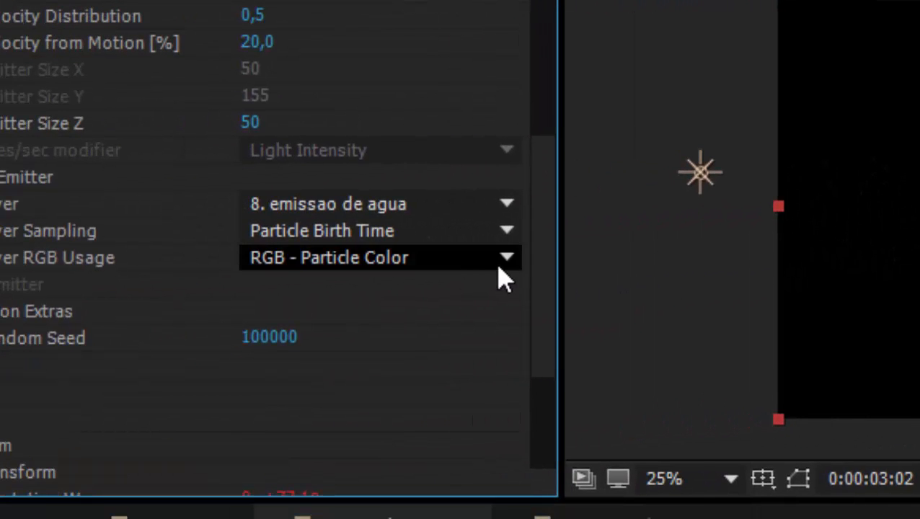
{"action": "left_click", "coordinate": [507, 262]}
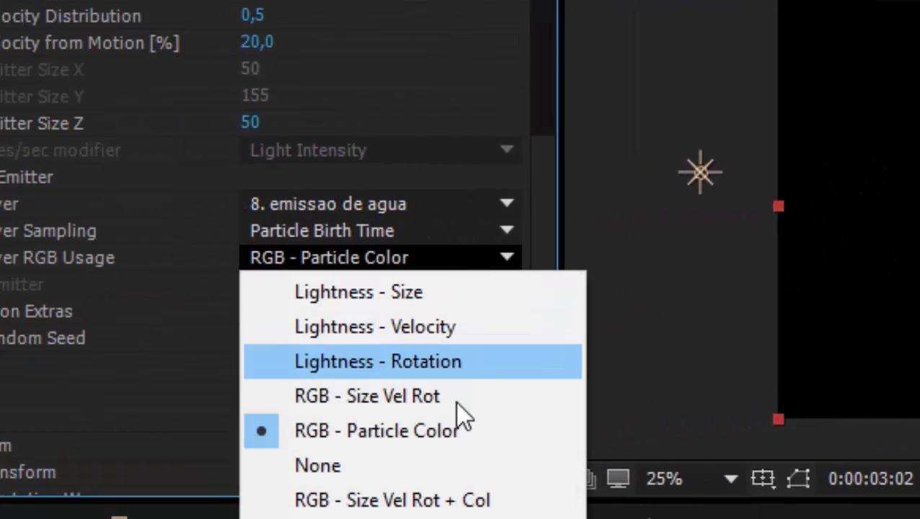
{"action": "left_click", "coordinate": [442, 470]}
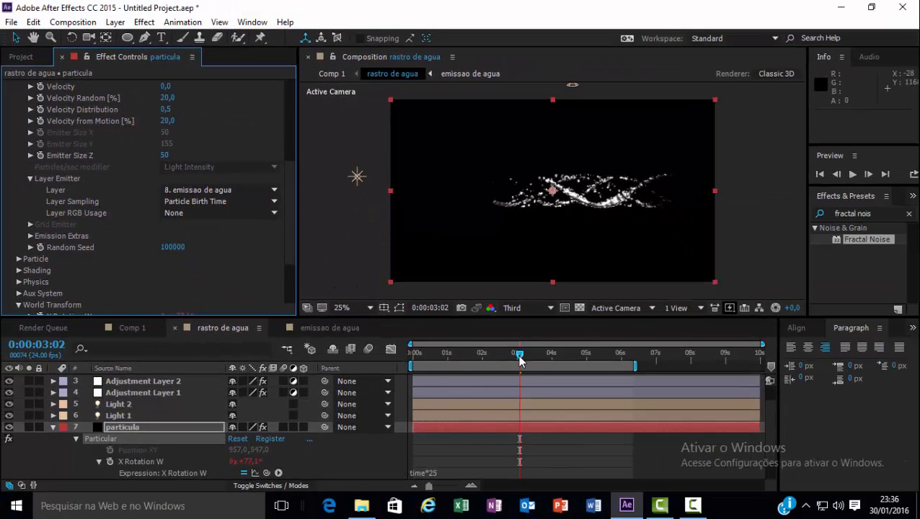
- Preview the twisted particle trail in rastro de agua from 0:00:00:00
{"action": "left_click_drag", "start_coordinate": [521, 361], "coordinate": [389, 369]}
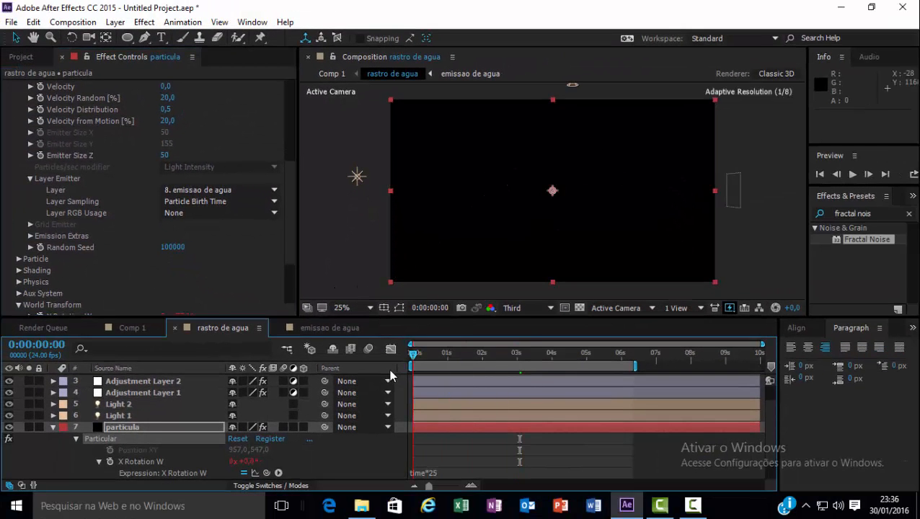
{"action": "left_click", "coordinate": [853, 176]}
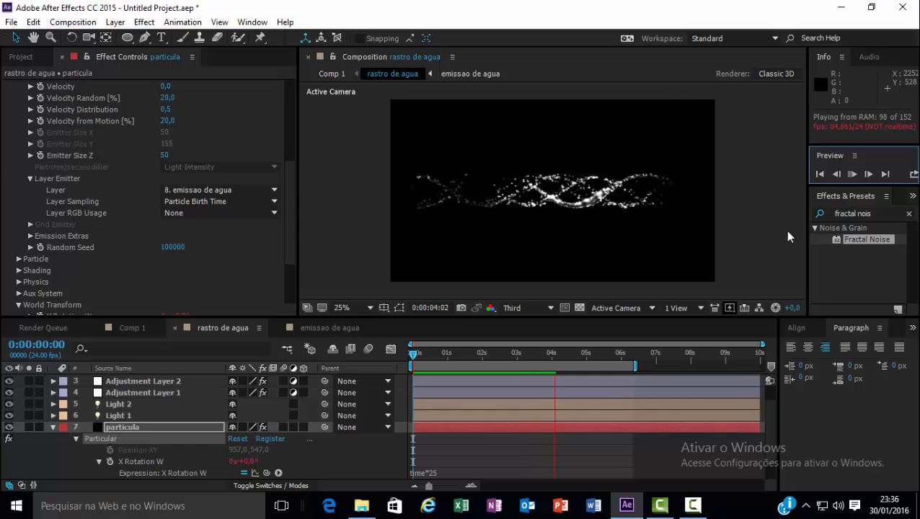
{"action": "key", "text": "space"}
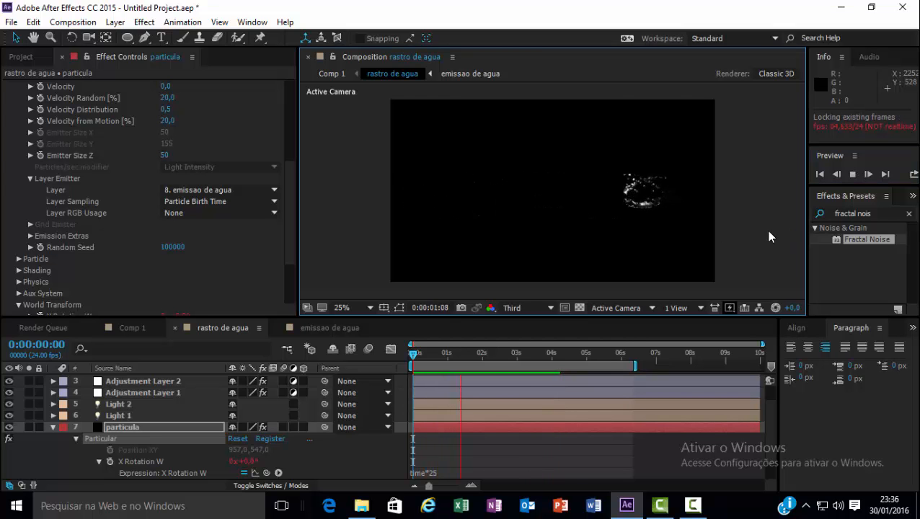
{"action": "key", "text": "space"}
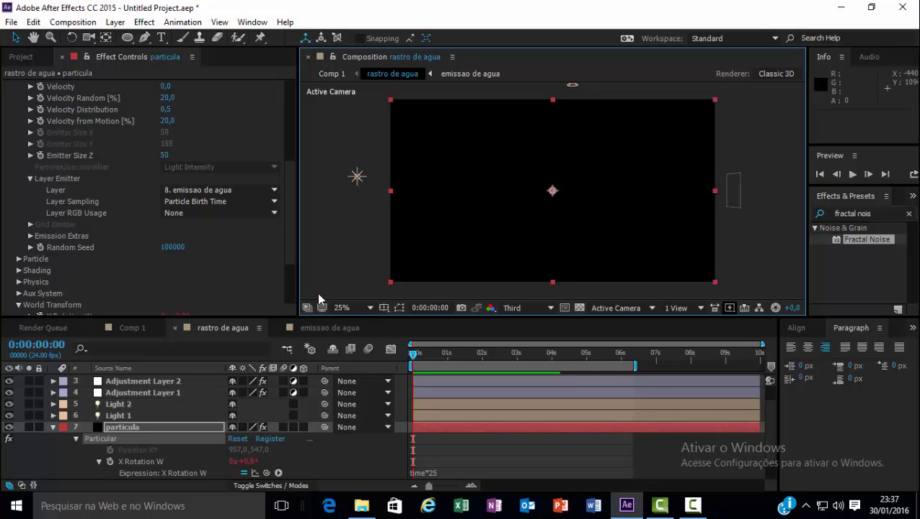
- Preview the trail over the blue background in Comp 1, inspect it at 0:00:02:23, and return to rastro de agua
{"action": "left_click", "coordinate": [131, 329]}
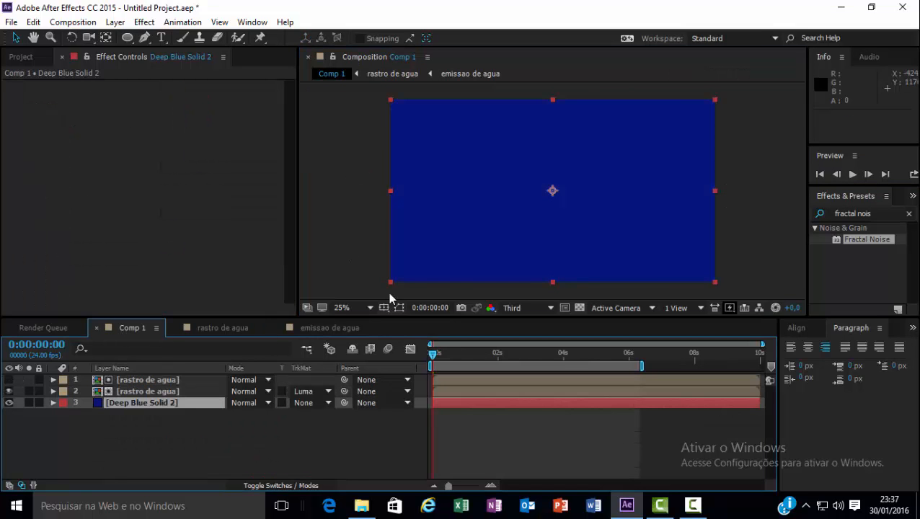
{"action": "left_click", "coordinate": [852, 173]}
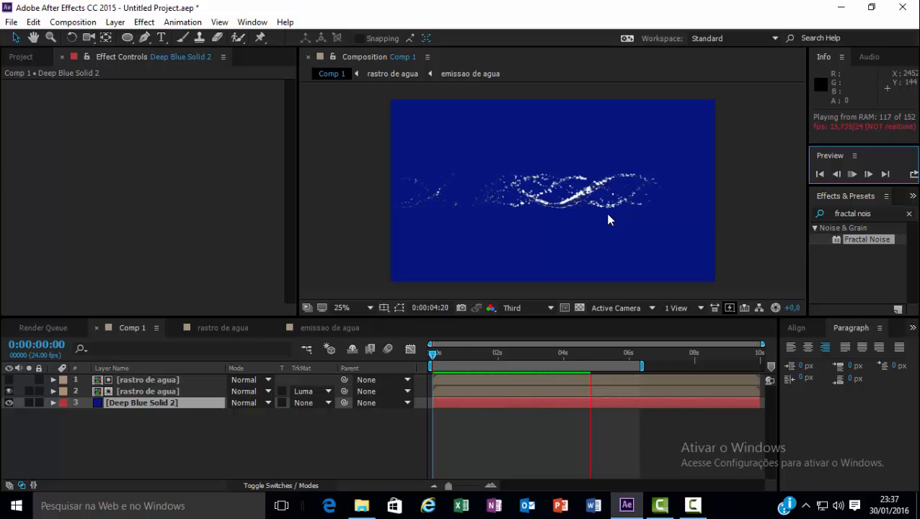
{"action": "left_click", "coordinate": [852, 174]}
{"action": "key", "text": "space"}
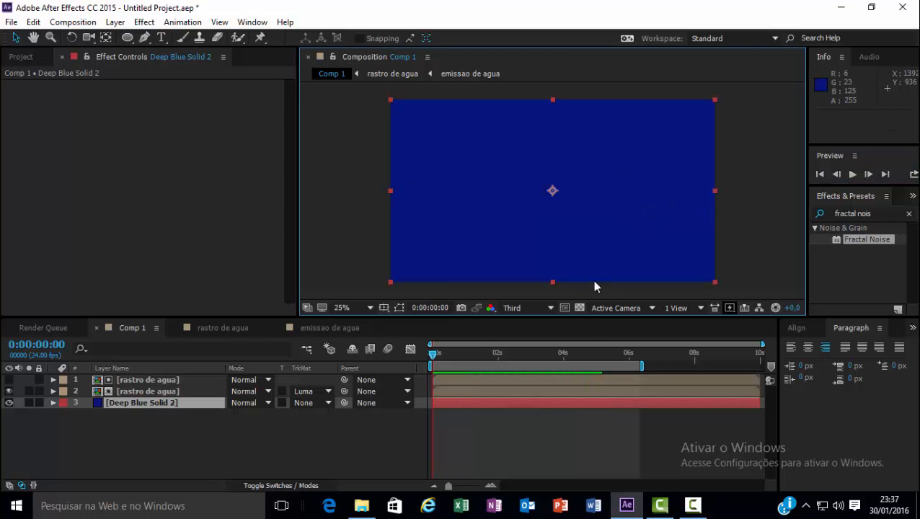
{"action": "left_click_drag", "start_coordinate": [435, 356], "coordinate": [530, 362]}
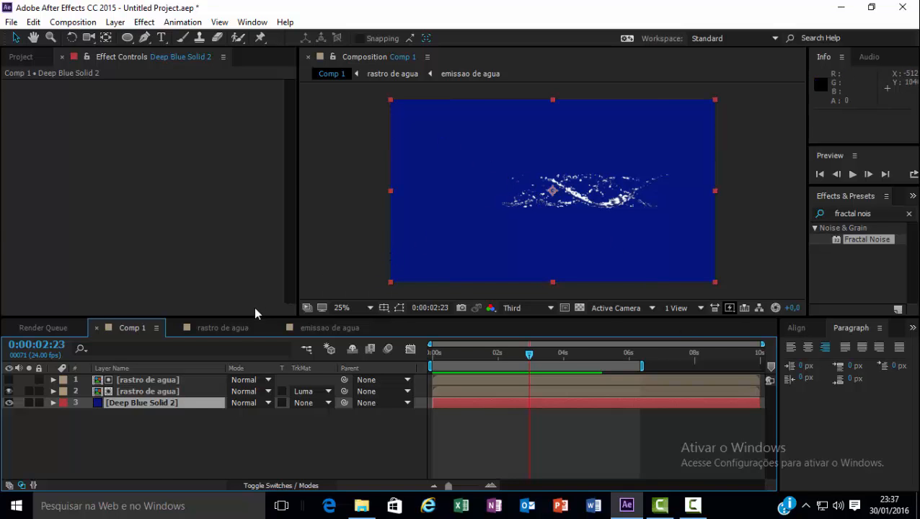
{"action": "left_click", "coordinate": [231, 329]}
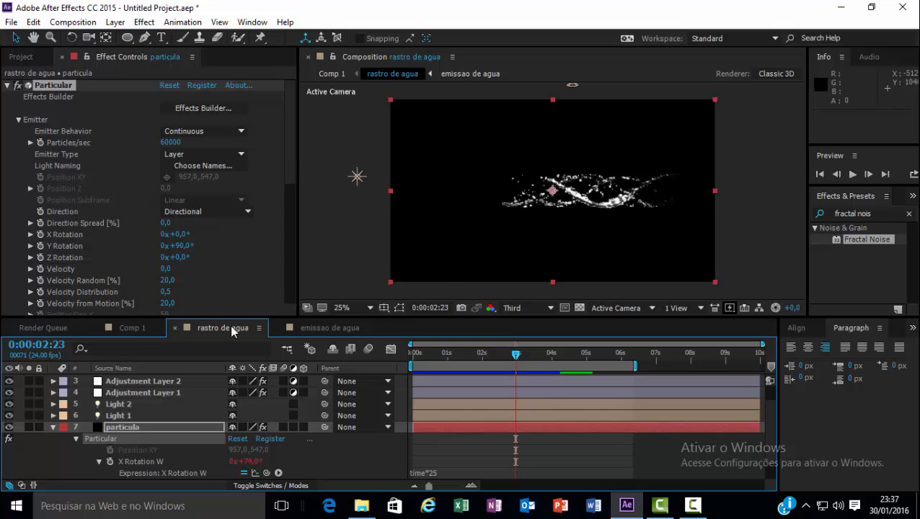
- Expand the Spherical Field settings in the Air physics of particula's Particular effect, collapsing the World Transform and Emitter groups
{"action": "left_click", "coordinate": [52, 427]}
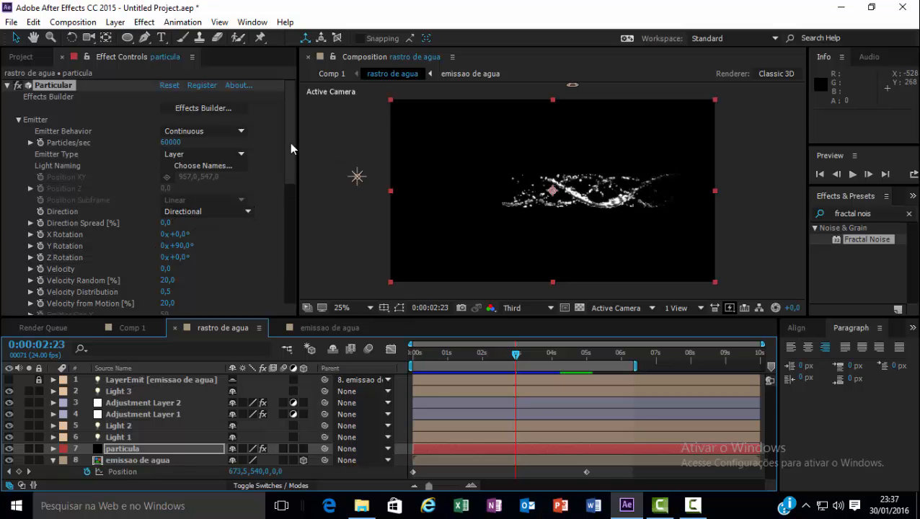
{"action": "left_click_drag", "start_coordinate": [286, 135], "coordinate": [290, 265]}
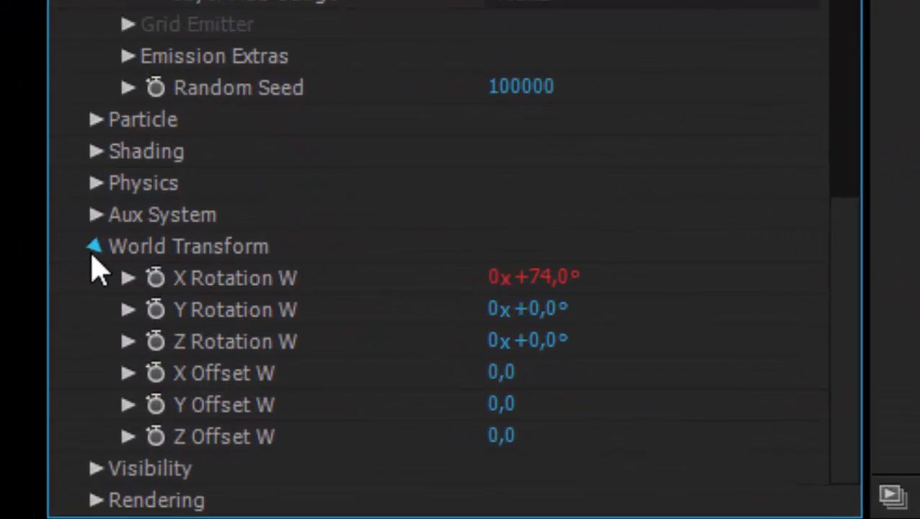
{"action": "left_click", "coordinate": [94, 247]}
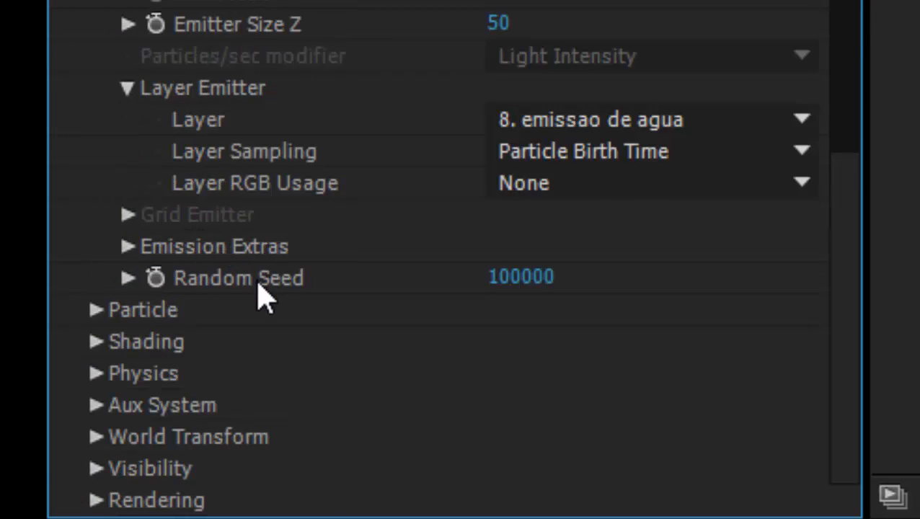
{"action": "scroll", "coordinate": [263, 296], "scroll_direction": "up", "scroll_amount": 7}
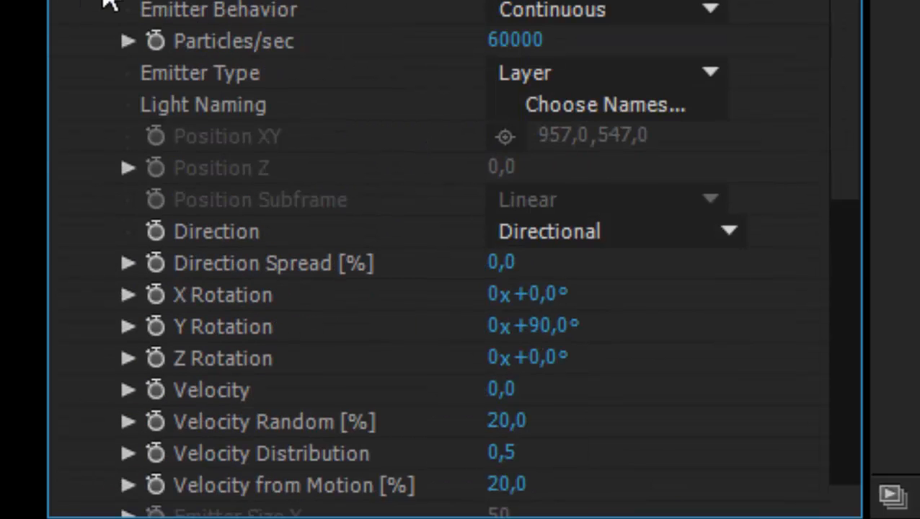
{"action": "left_click", "coordinate": [96, 0]}
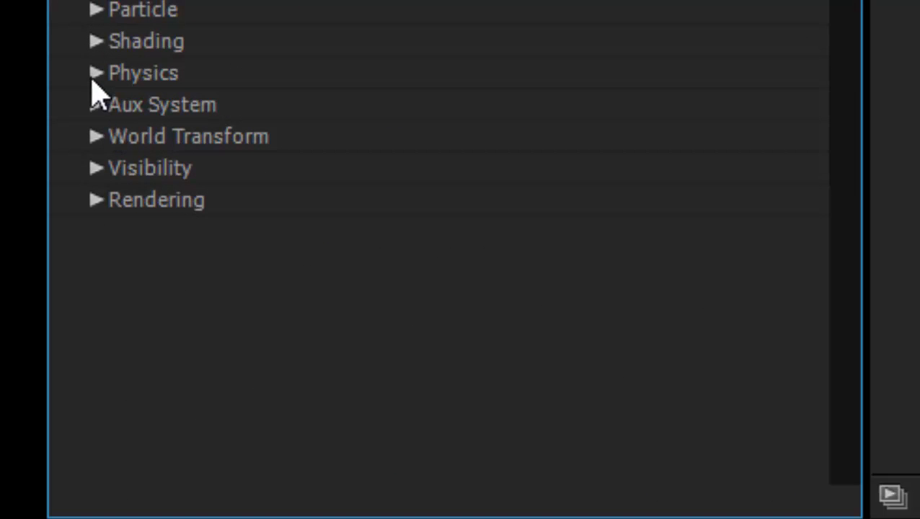
{"action": "left_click", "coordinate": [93, 78]}
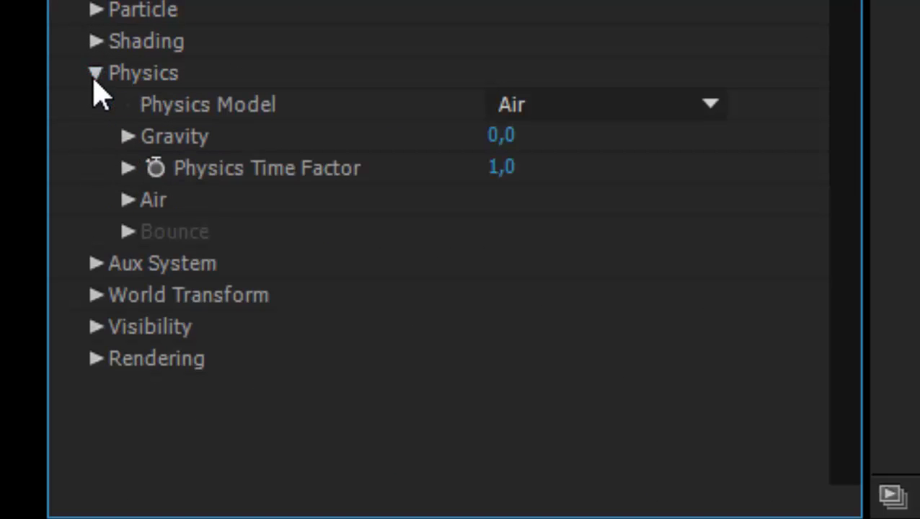
{"action": "left_click", "coordinate": [129, 202]}
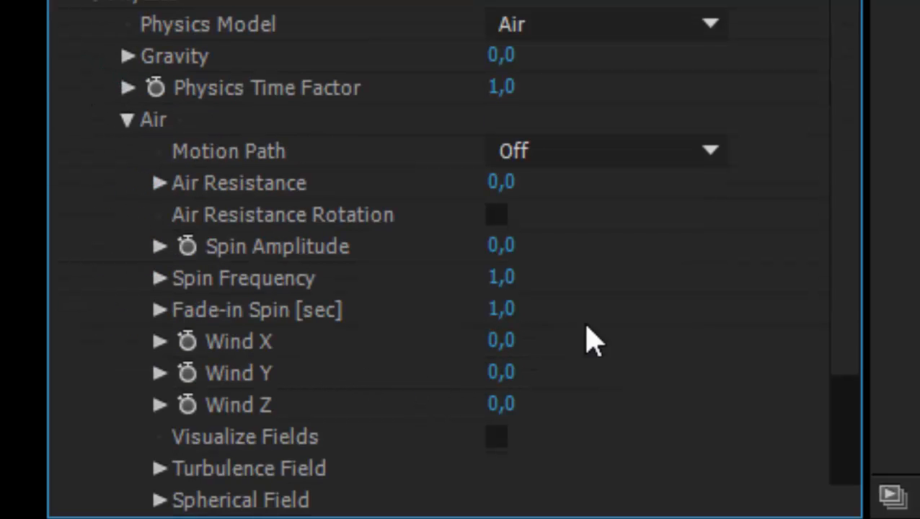
{"action": "scroll", "coordinate": [860, 170], "scroll_direction": "down", "scroll_amount": 3}
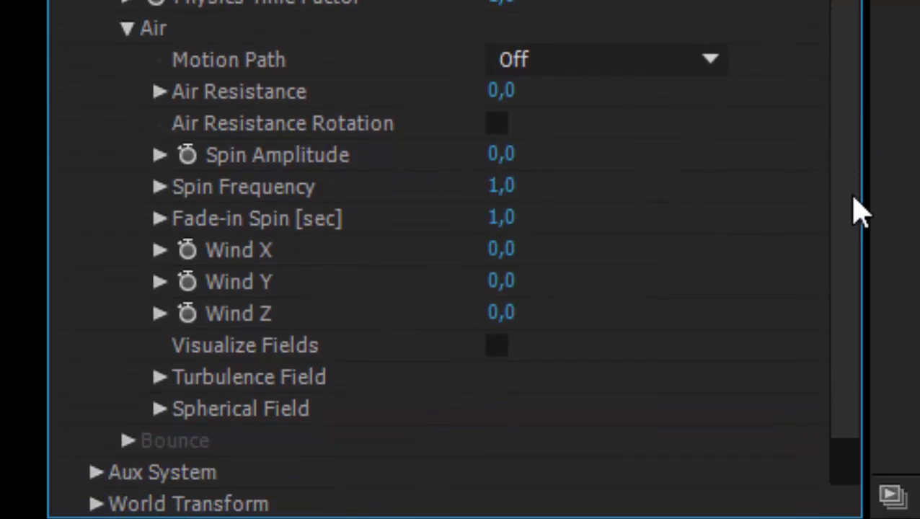
{"action": "scroll", "coordinate": [861, 215], "scroll_direction": "down", "scroll_amount": 1}
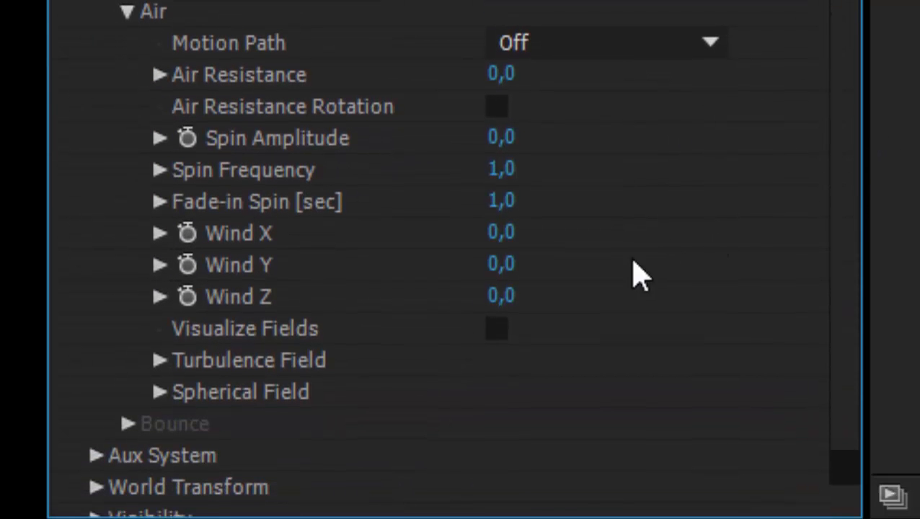
{"action": "left_click", "coordinate": [159, 395]}
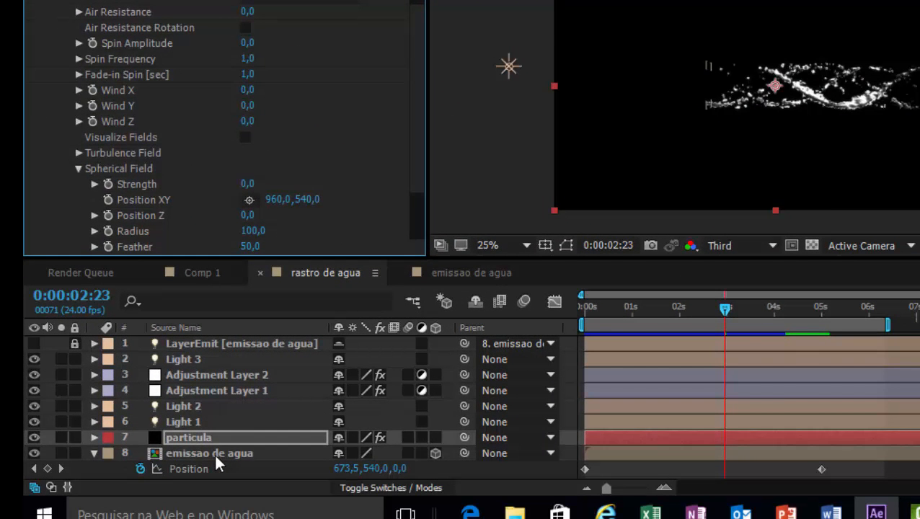
- Link the Spherical Field's Position XY and Position Z to the Position of the emissao de agua layer with expressions
{"action": "left_click", "coordinate": [216, 457]}
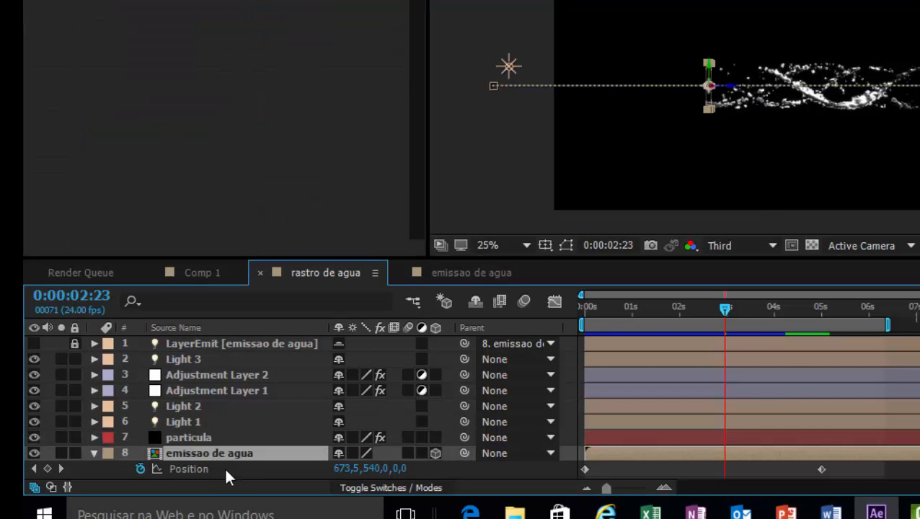
{"action": "key", "text": "p"}
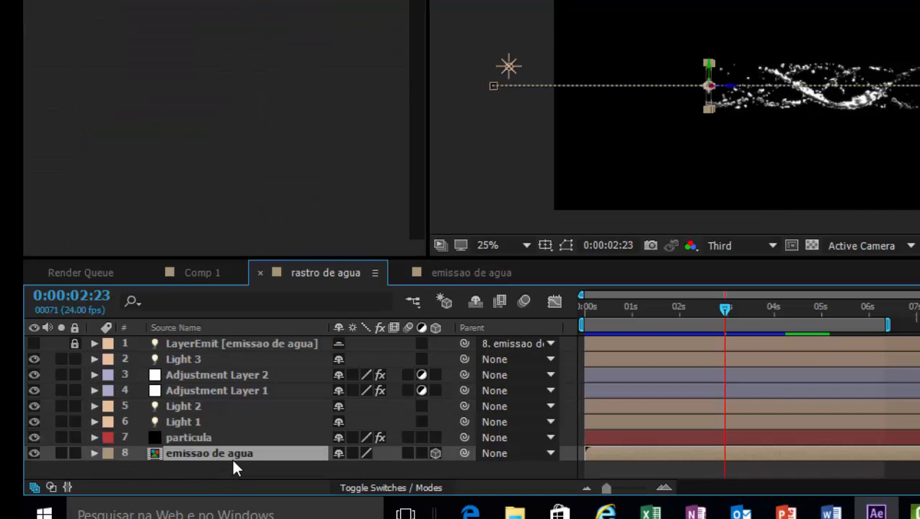
{"action": "key", "text": "p"}
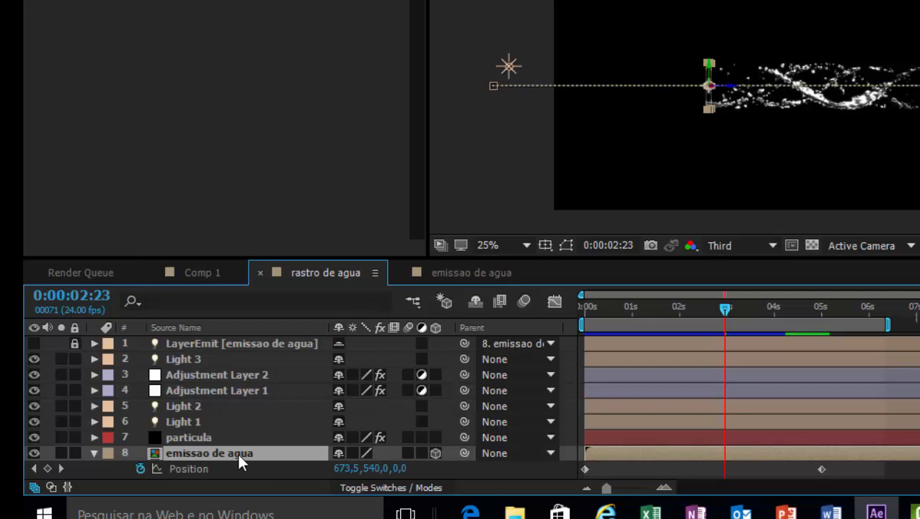
{"action": "left_click", "coordinate": [224, 436]}
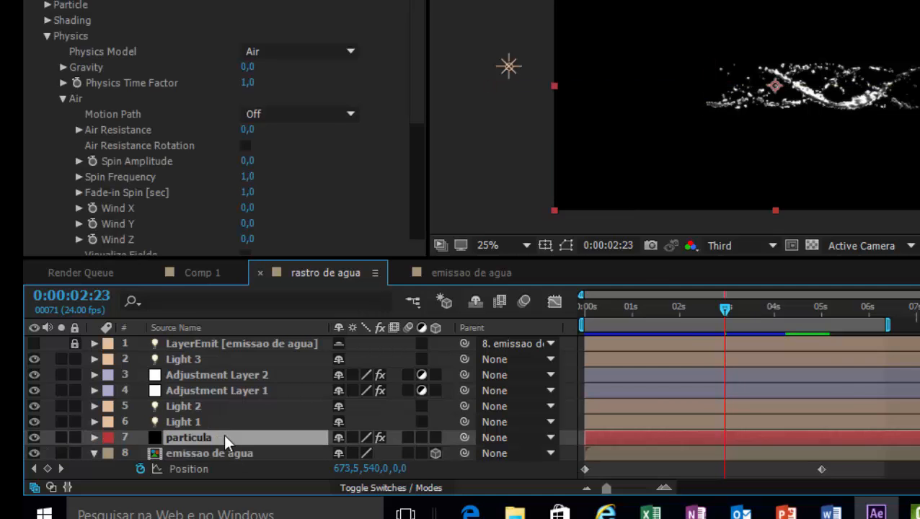
{"action": "left_click_drag", "start_coordinate": [414, 52], "coordinate": [415, 189]}
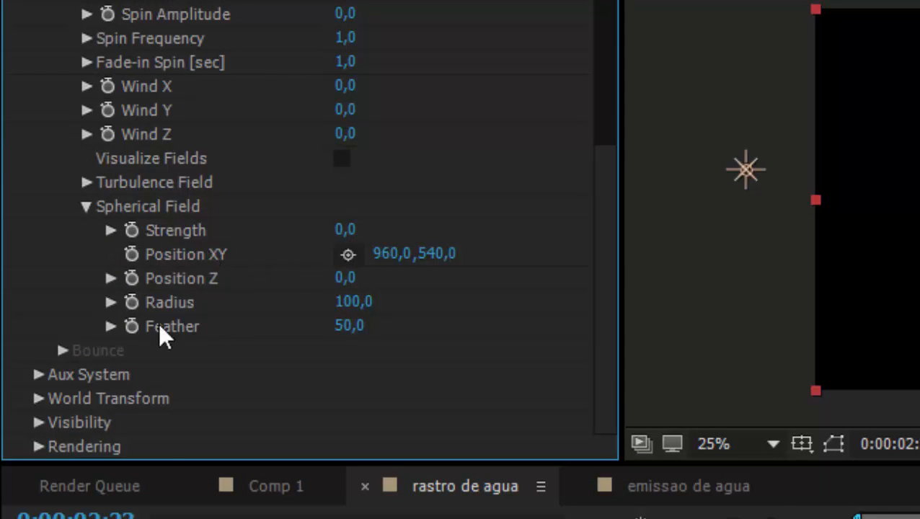
{"action": "left_click", "coordinate": [131, 254]}
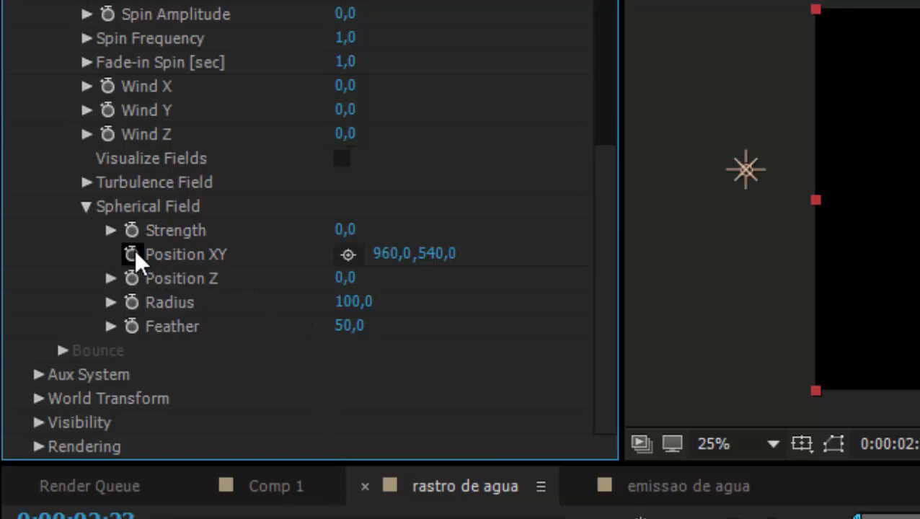
{"action": "left_click", "coordinate": [132, 254], "text": "alt"}
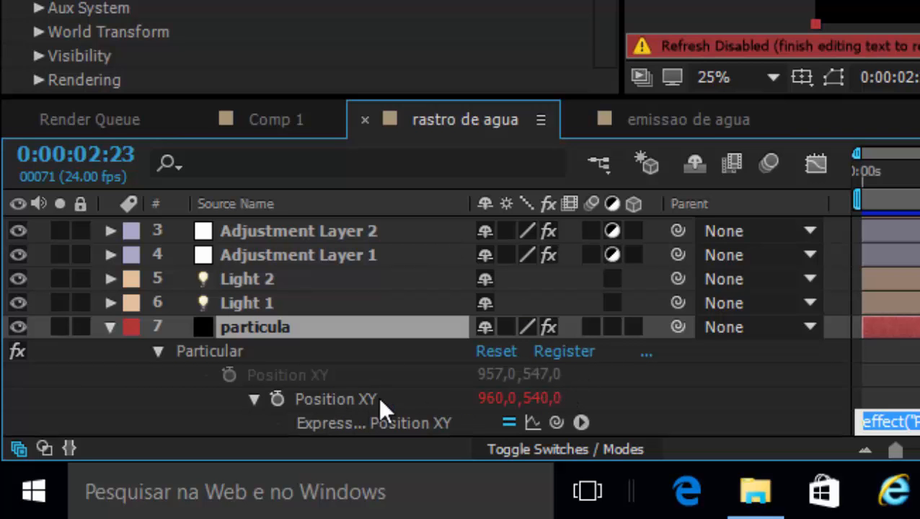
{"action": "left_click_drag", "start_coordinate": [554, 421], "coordinate": [359, 433]}
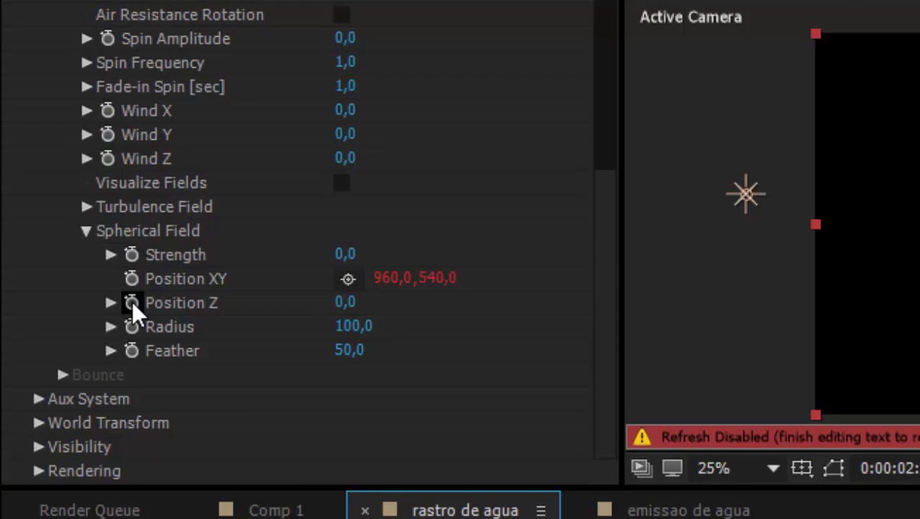
{"action": "left_click", "coordinate": [131, 303], "text": "alt"}
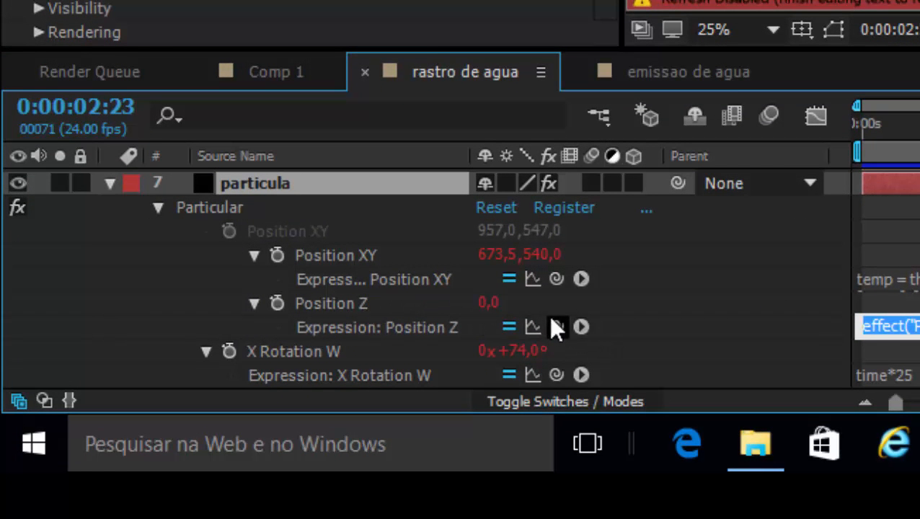
{"action": "left_click_drag", "start_coordinate": [556, 326], "coordinate": [579, 376]}
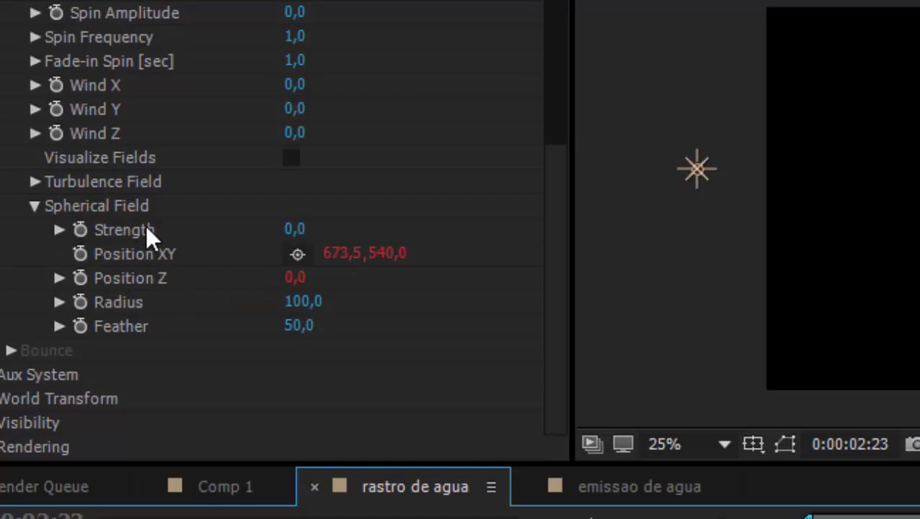
- Set the Spherical Field's Strength to -56 and its Radius to 230
{"action": "left_click", "coordinate": [292, 230]}
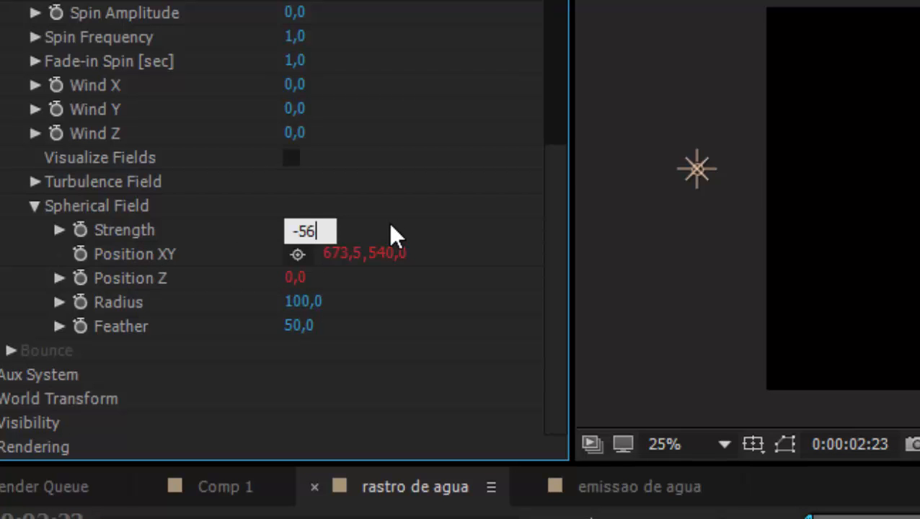
{"action": "key", "text": "Return"}
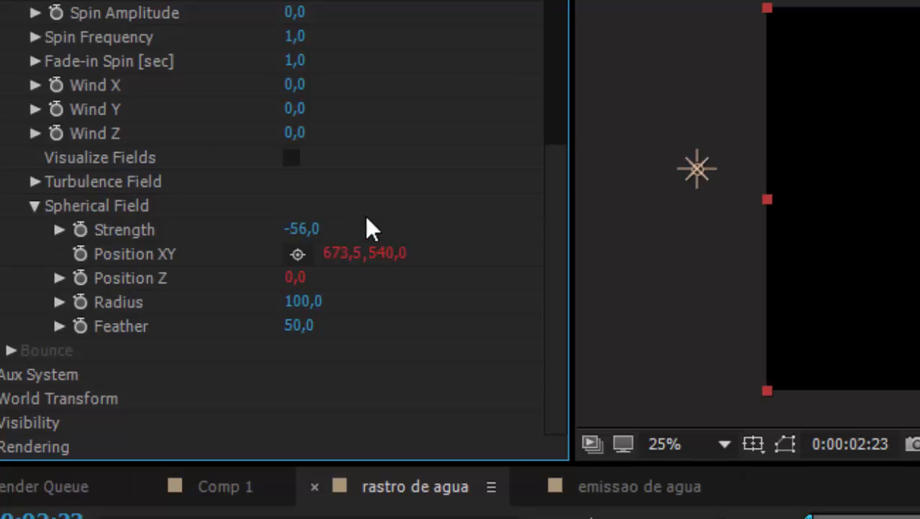
{"action": "left_click", "coordinate": [302, 307]}
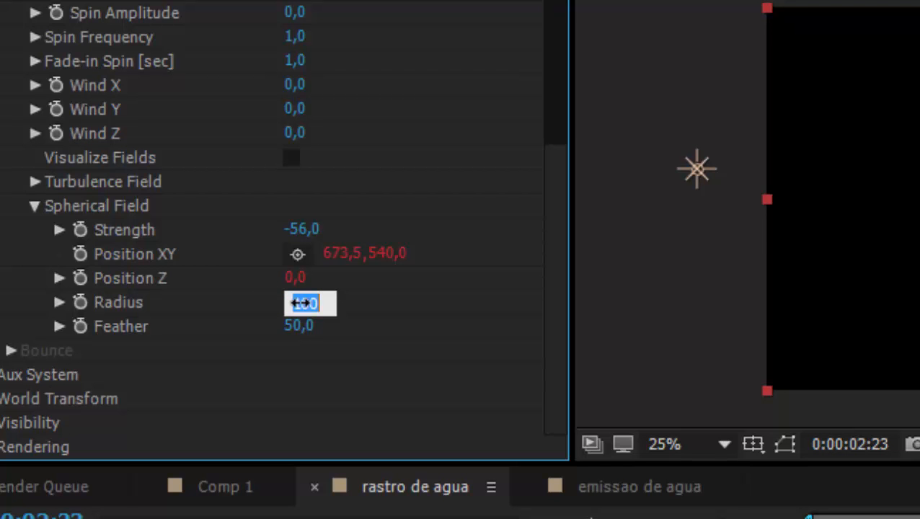
{"action": "type", "text": "230"}
{"action": "key", "text": "Return"}
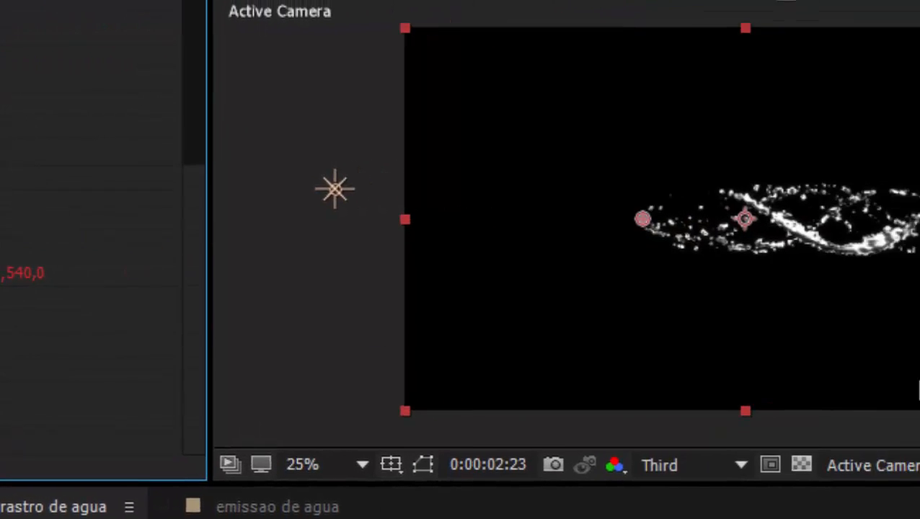
- Deselect the layer, move the time to 0:00:01:01 and preview the particle trail in rastro de agua
{"action": "left_click", "coordinate": [874, 348]}
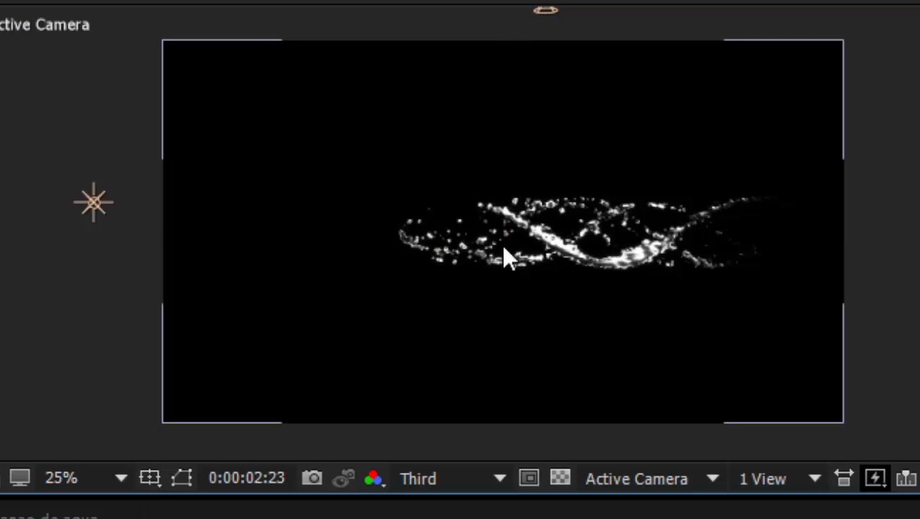
{"action": "left_click_drag", "start_coordinate": [808, 518], "coordinate": [707, 518]}
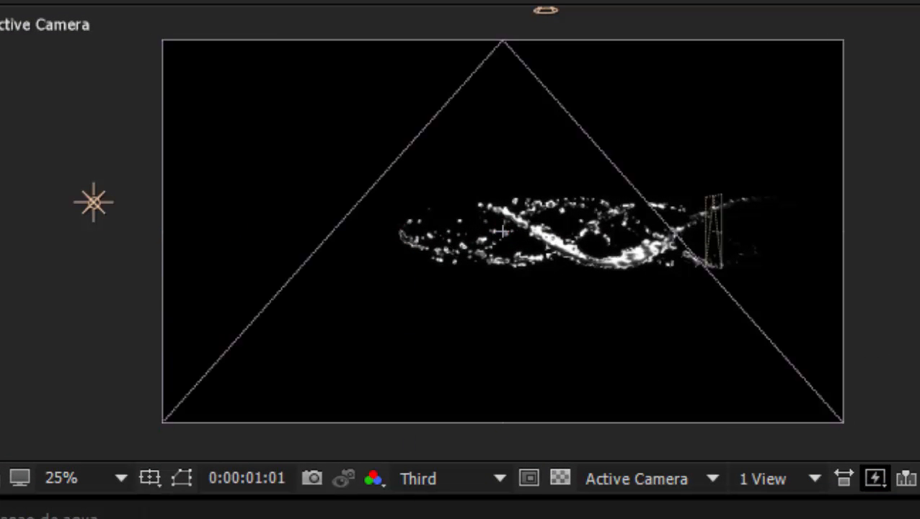
{"action": "key", "text": "space"}
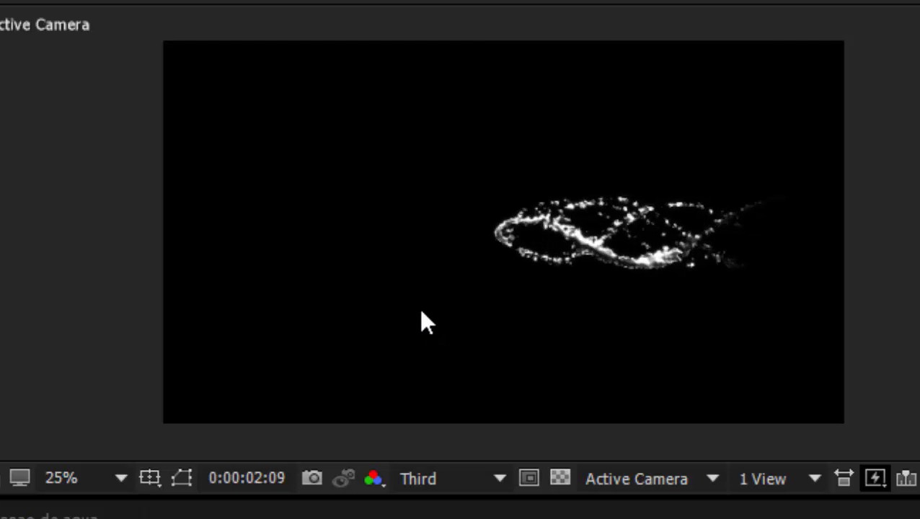
{"action": "key", "text": "space"}
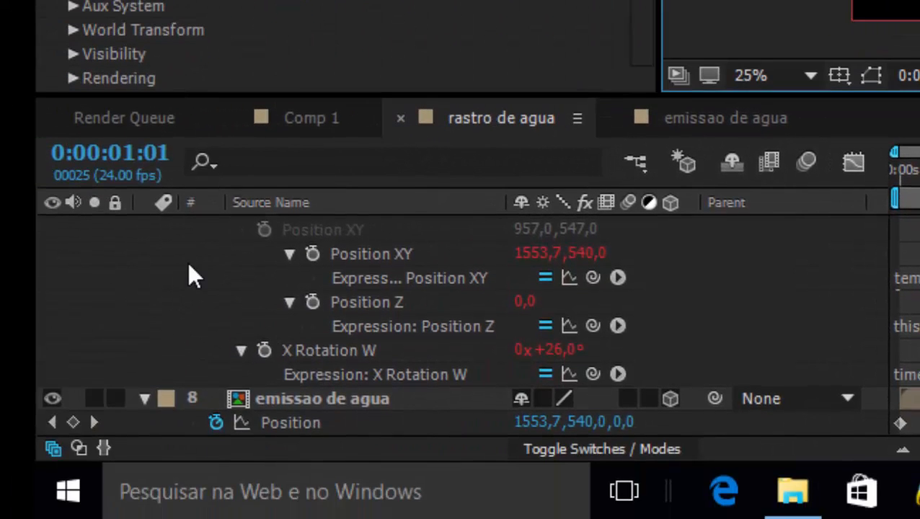
- Collapse the particula layer's properties and preview the trail over the blue background in Comp 1
{"action": "scroll", "coordinate": [195, 252], "scroll_direction": "up", "scroll_amount": 5}
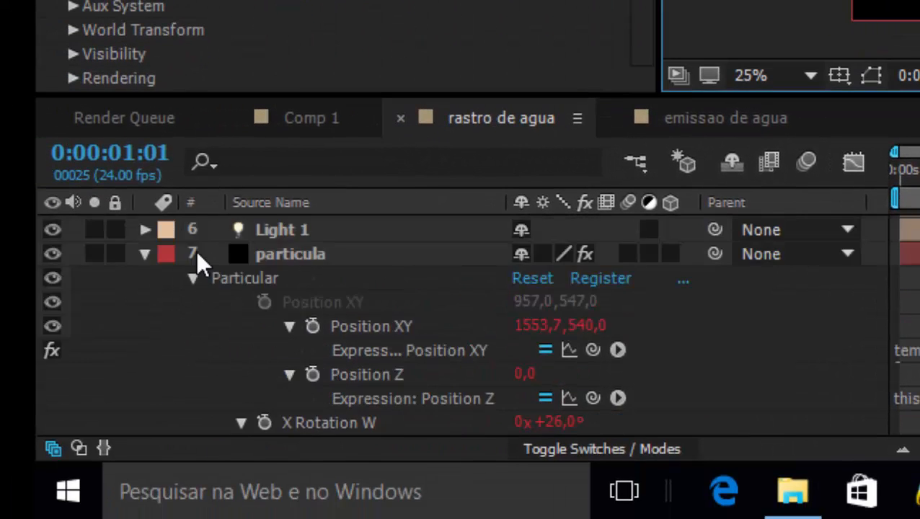
{"action": "left_click", "coordinate": [144, 328]}
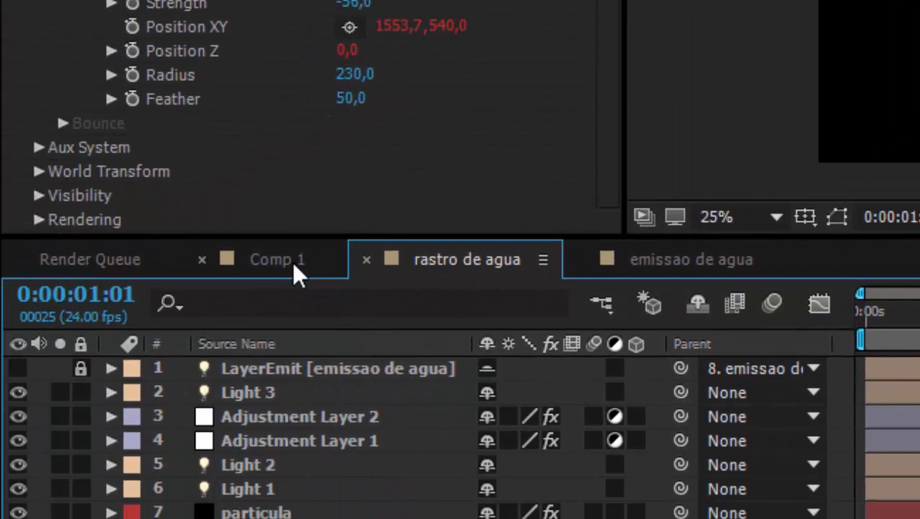
{"action": "left_click", "coordinate": [292, 261]}
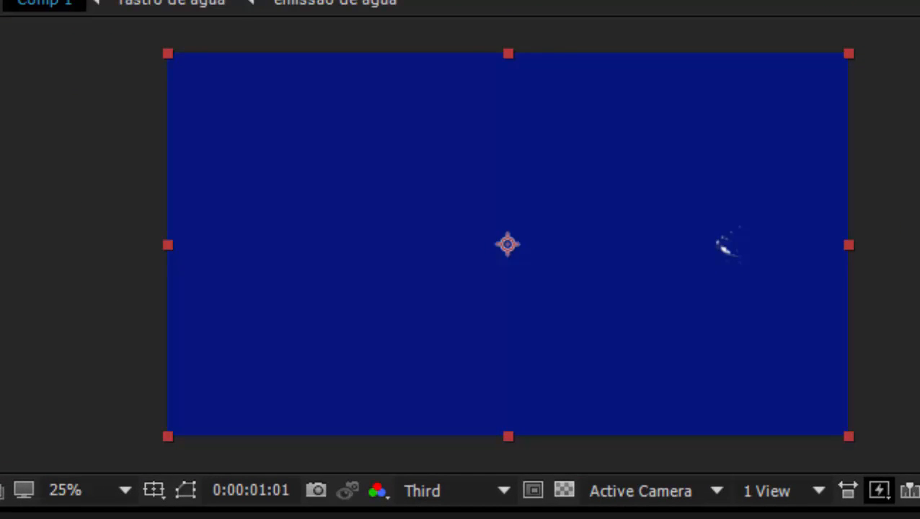
{"action": "key", "text": "space"}
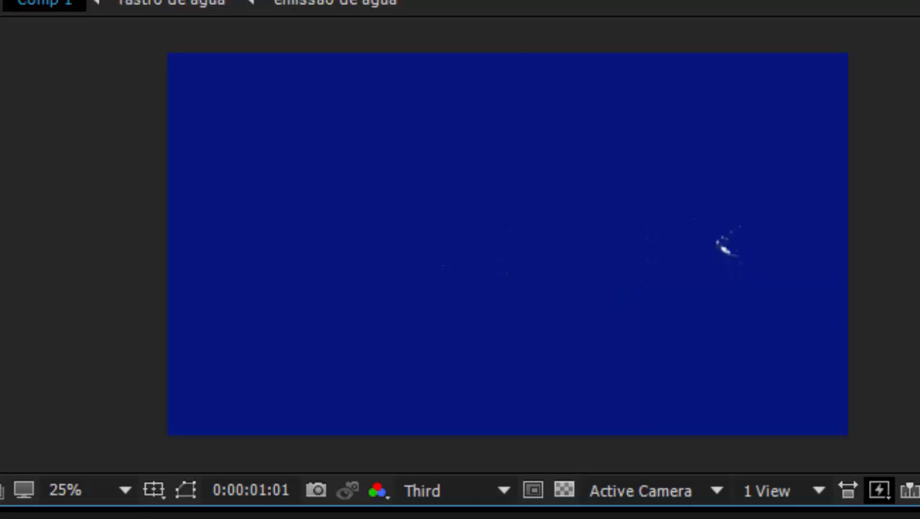
{"action": "key", "text": "space"}
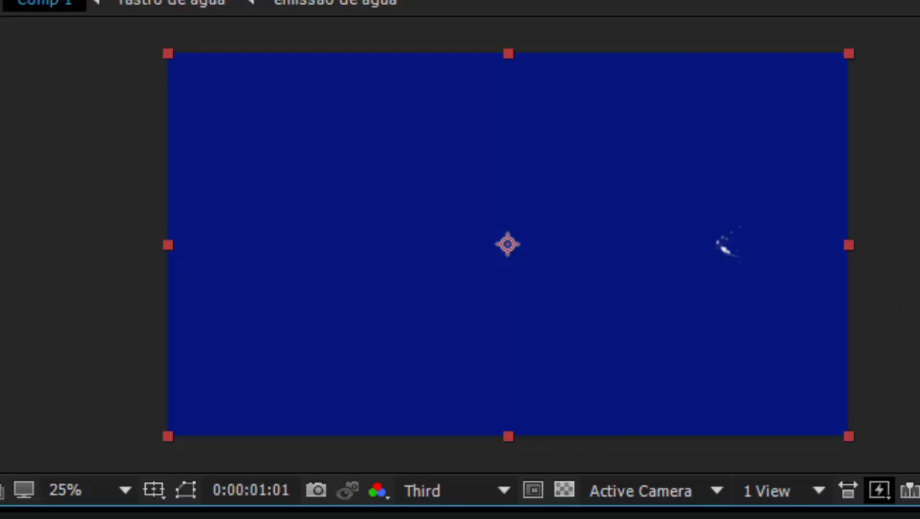
- In File Explorer, find the limao Photoshop file in the Imagens folder and bring it into the After Effects project
{"action": "left_click", "coordinate": [361, 505]}
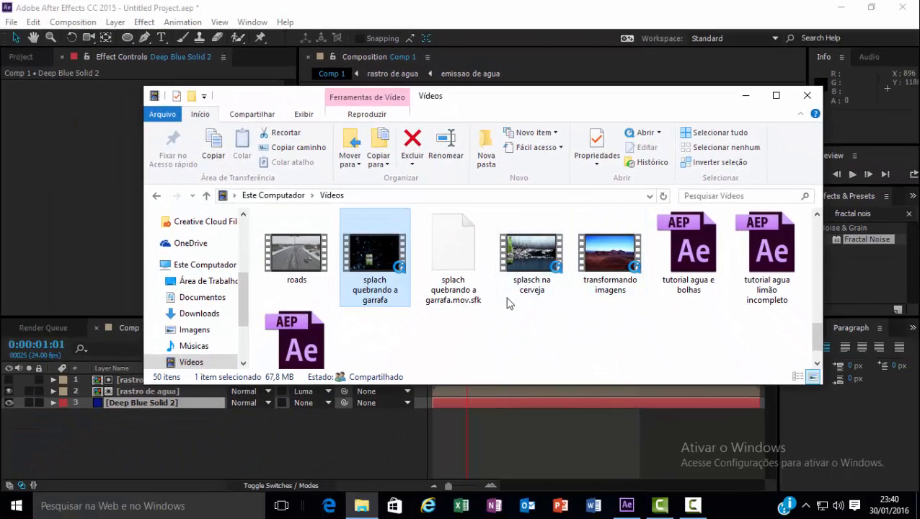
{"action": "scroll", "coordinate": [508, 303], "scroll_direction": "up", "scroll_amount": 1}
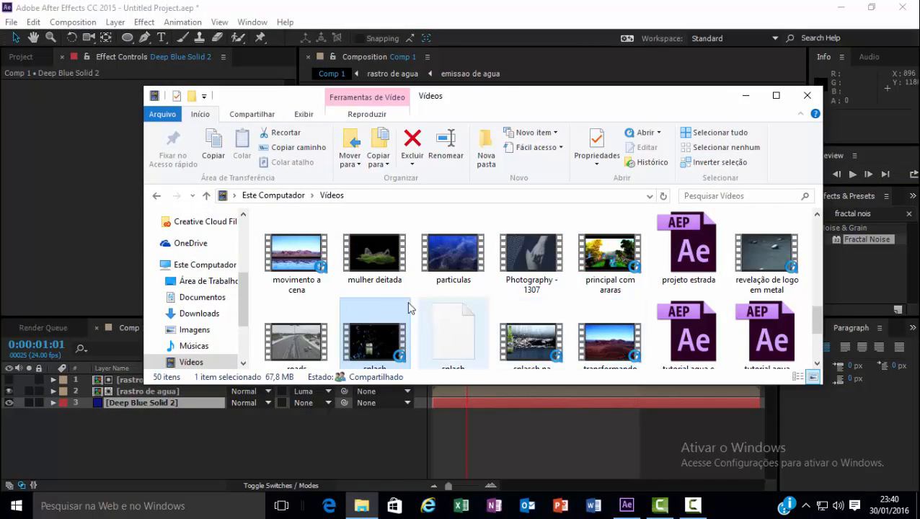
{"action": "left_click", "coordinate": [205, 331]}
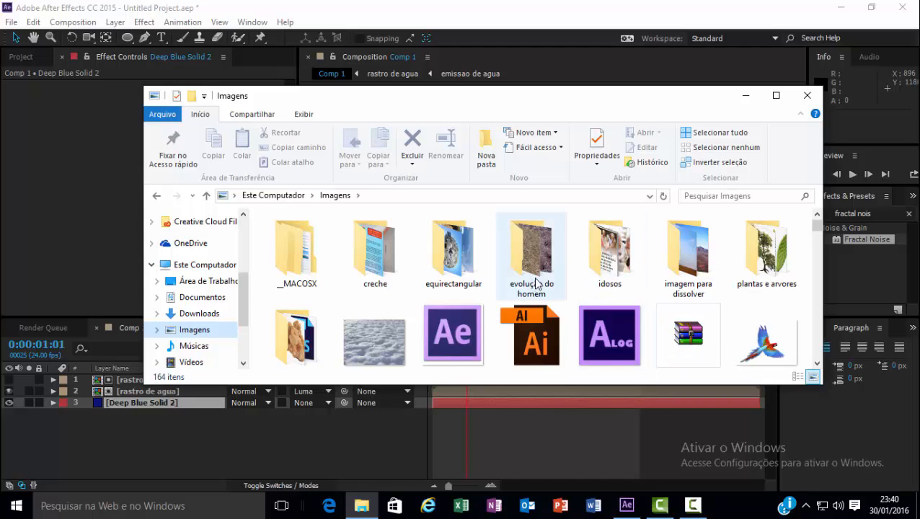
{"action": "scroll", "coordinate": [536, 284], "scroll_direction": "down", "scroll_amount": 10}
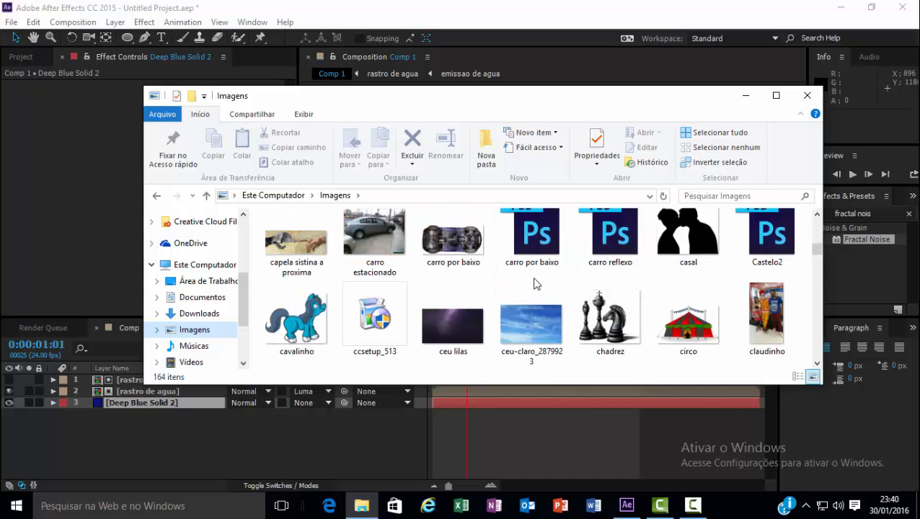
{"action": "scroll", "coordinate": [535, 282], "scroll_direction": "down", "scroll_amount": 1}
{"action": "left_click", "coordinate": [543, 314]}
{"action": "key", "text": "l"}
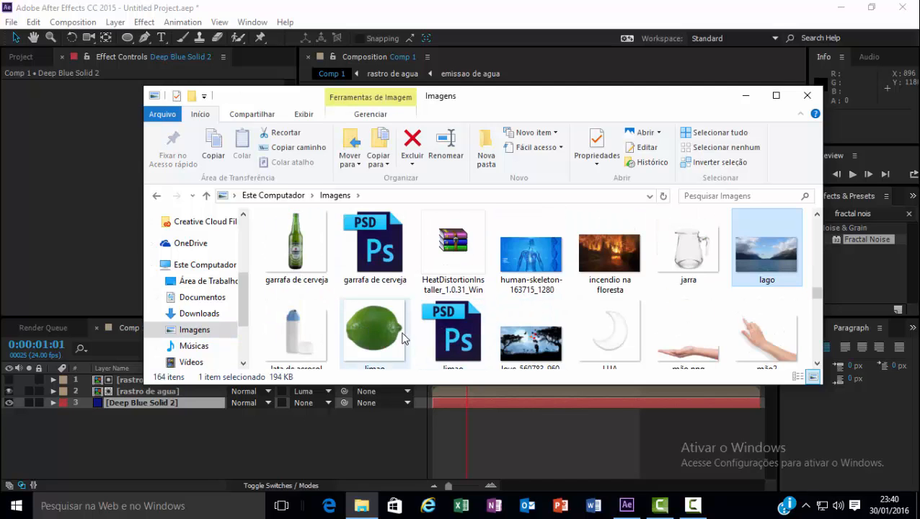
{"action": "scroll", "coordinate": [401, 335], "scroll_direction": "down", "scroll_amount": 1}
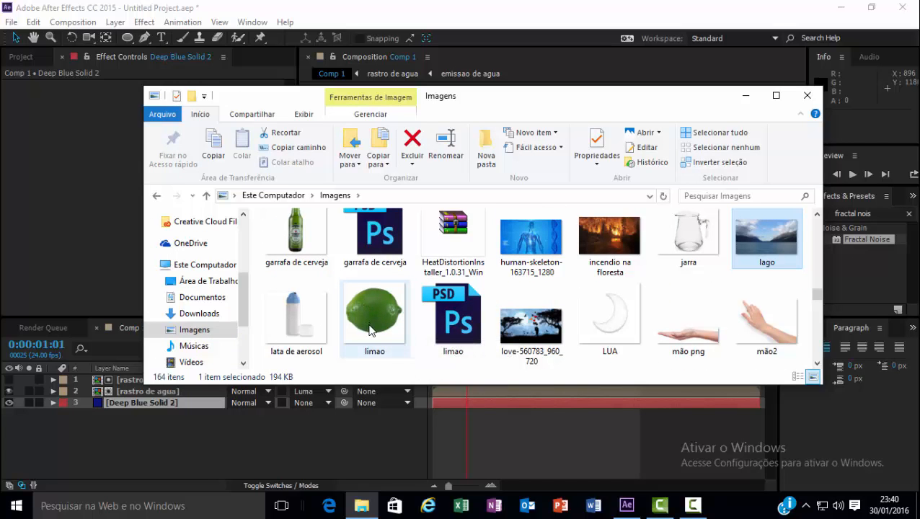
{"action": "left_click", "coordinate": [459, 319]}
{"action": "left_click_drag", "start_coordinate": [460, 320], "coordinate": [55, 284]}
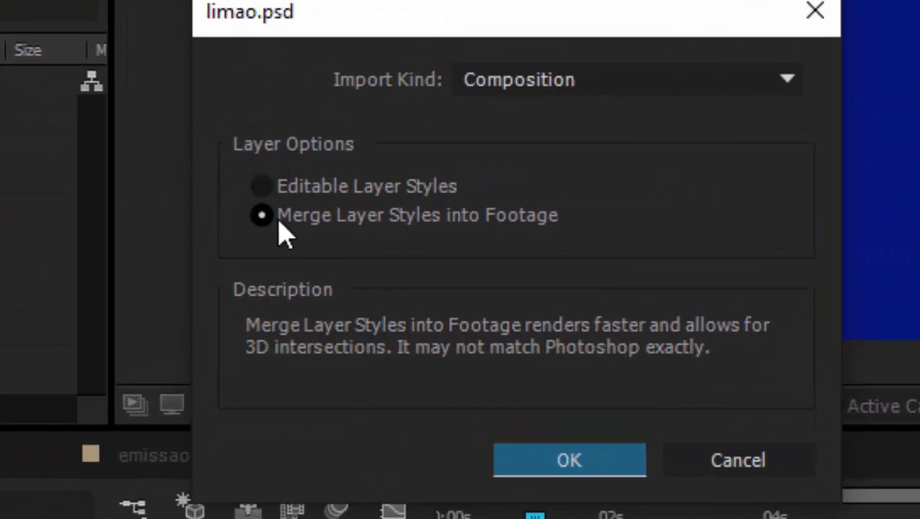
- Import limao.psd as a Composition with layer styles merged into footage, and place it in Comp 1 directly above Deep Blue Solid 2
{"action": "left_click", "coordinate": [261, 186]}
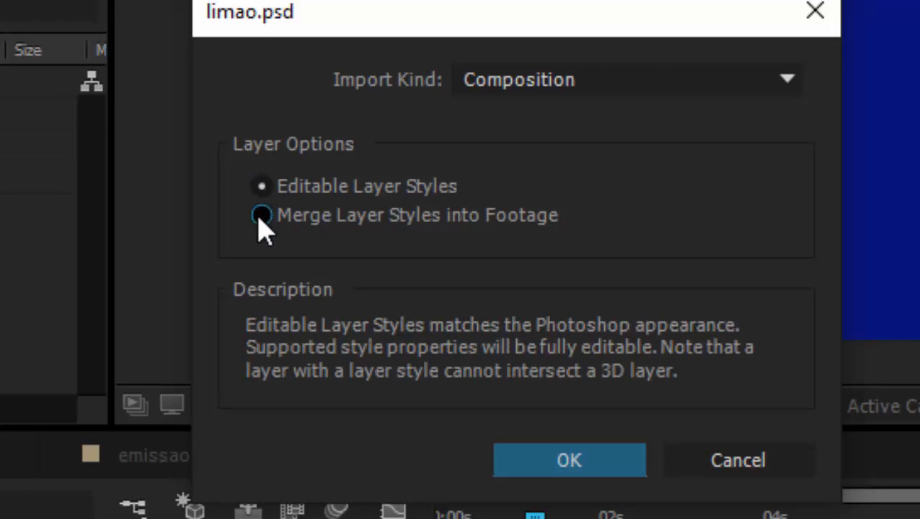
{"action": "left_click", "coordinate": [261, 216]}
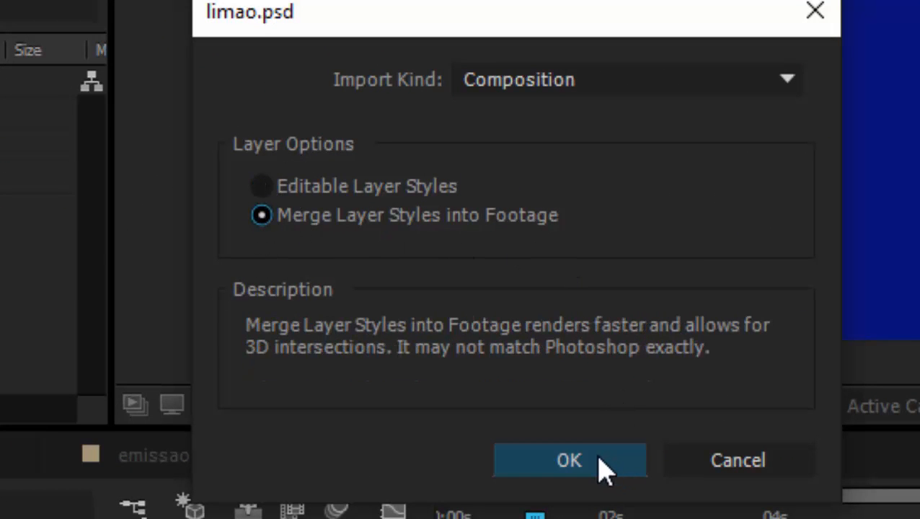
{"action": "left_click", "coordinate": [600, 467]}
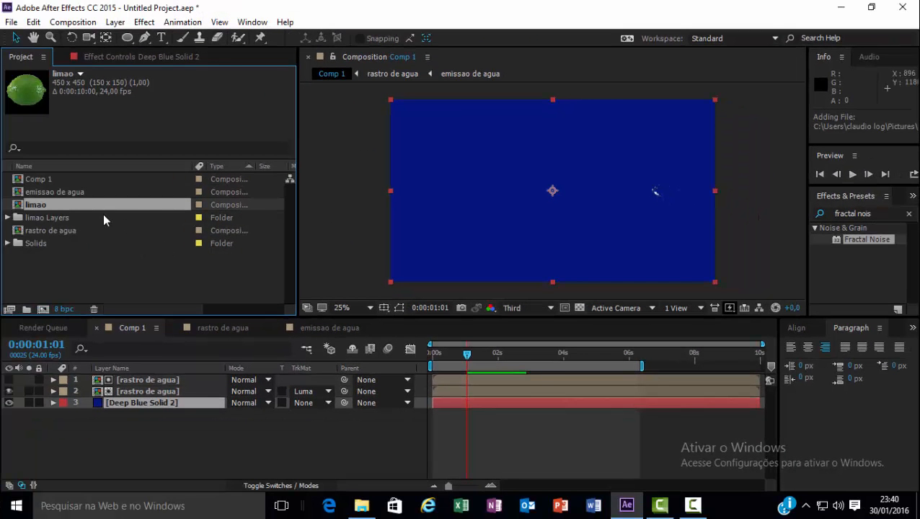
{"action": "left_click_drag", "start_coordinate": [78, 209], "coordinate": [134, 398]}
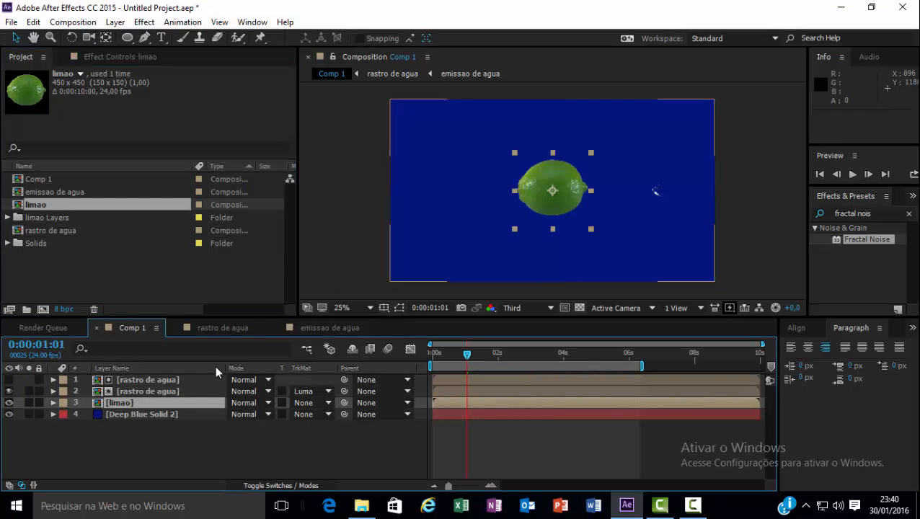
- Scale the limao layer down to 44%
{"action": "left_click", "coordinate": [162, 401]}
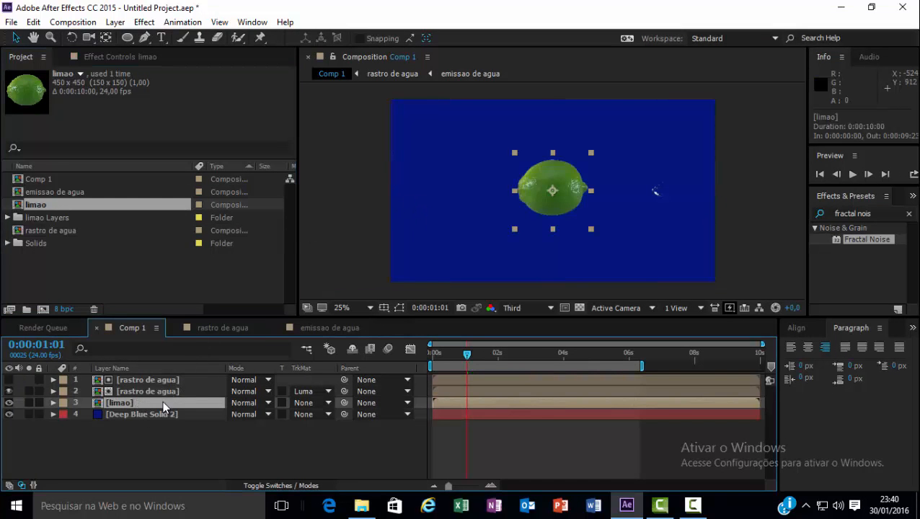
{"action": "key", "text": "s"}
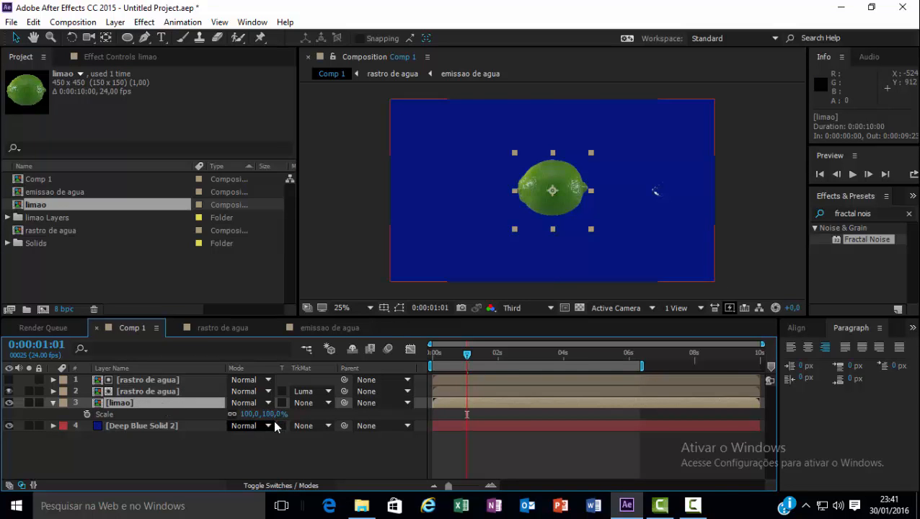
{"action": "left_click_drag", "start_coordinate": [273, 419], "coordinate": [232, 419]}
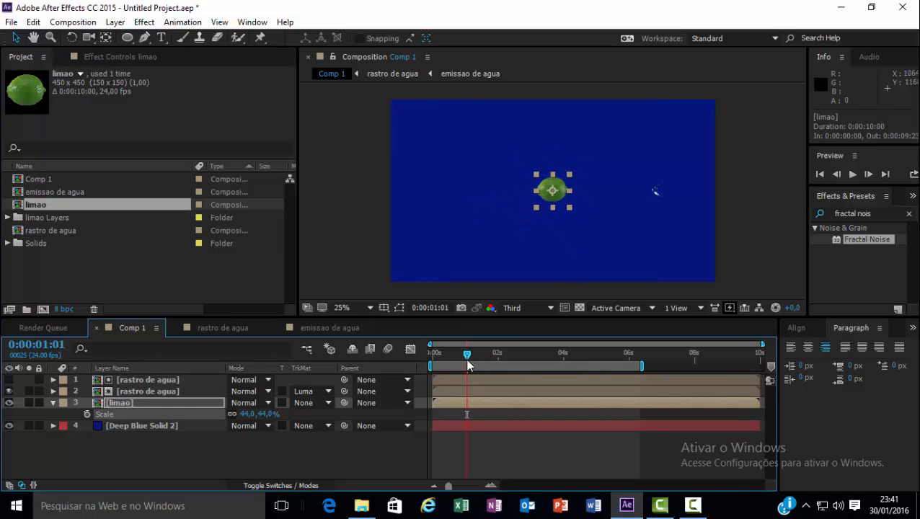
- At 0:00:02:16, move the lime onto the head of the water trail, at about position 956, 552
{"action": "left_click_drag", "start_coordinate": [468, 361], "coordinate": [521, 362]}
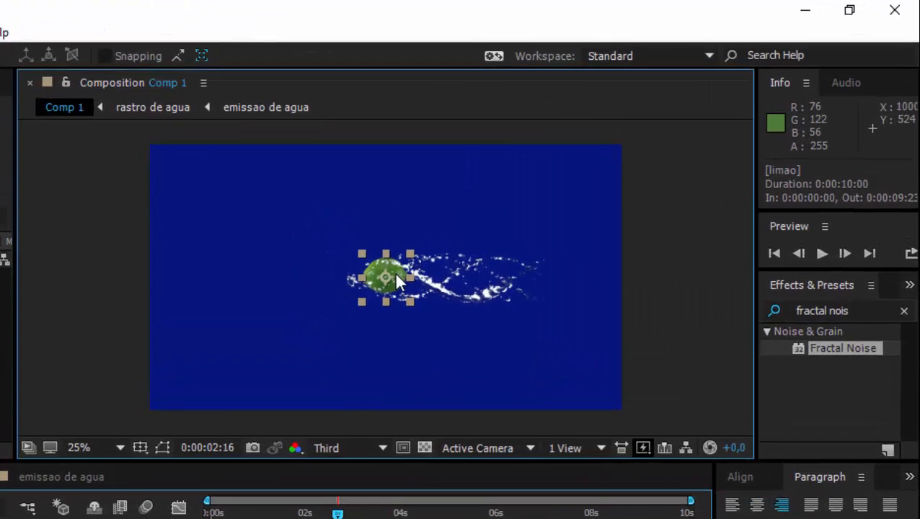
{"action": "left_click_drag", "start_coordinate": [395, 274], "coordinate": [396, 277]}
{"action": "left_click_drag", "start_coordinate": [288, 339], "coordinate": [285, 339]}
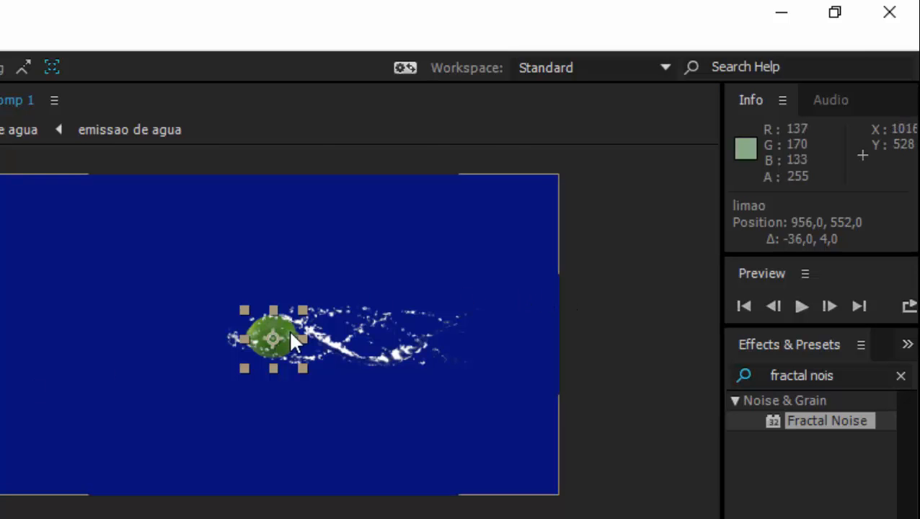
- Move the limao layer's anchor point from its centre to the middle of its left edge with the Pan Behind tool
{"action": "scroll", "coordinate": [289, 339], "scroll_direction": "up", "scroll_amount": 1}
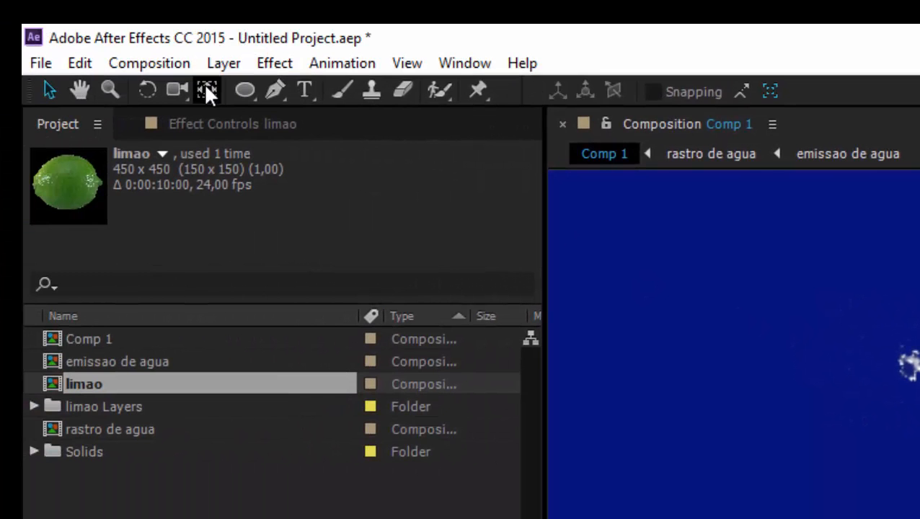
{"action": "left_click", "coordinate": [207, 92]}
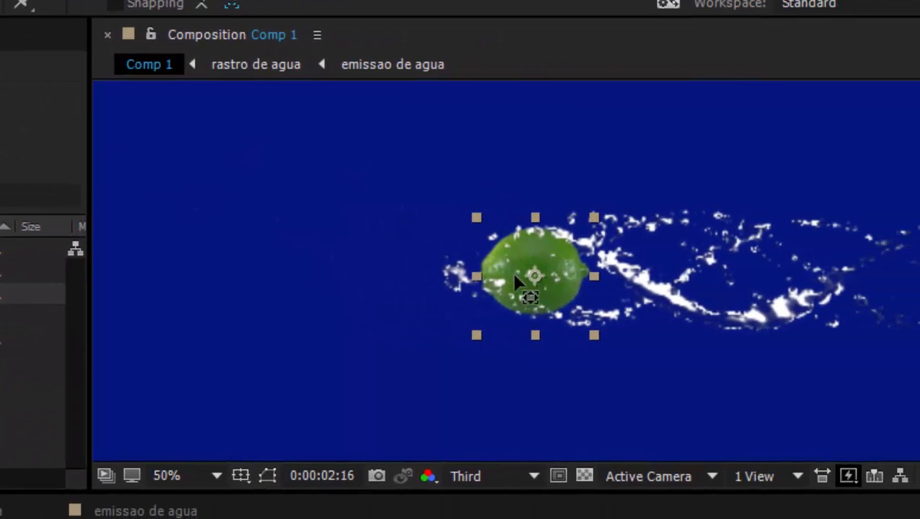
{"action": "left_click_drag", "start_coordinate": [534, 276], "coordinate": [475, 278]}
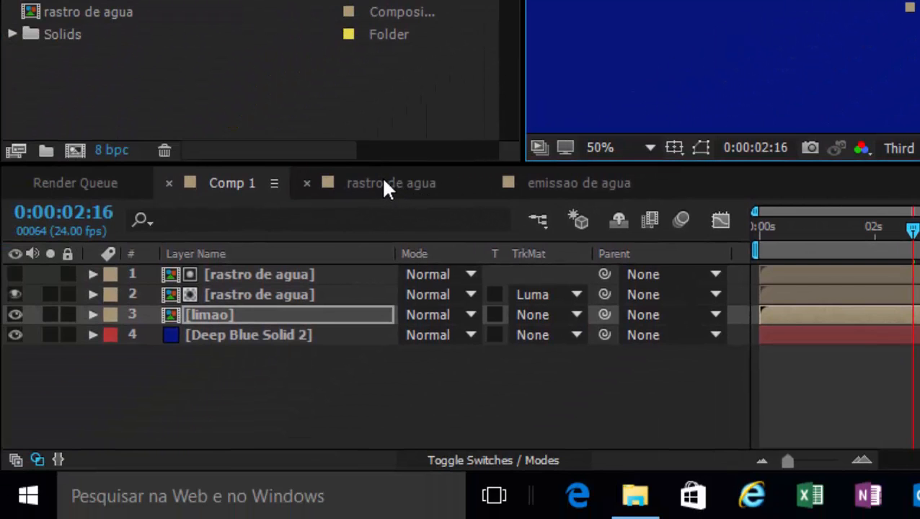
- Reveal limao's Position, copy the Position keyframes of emissao de agua from rastro de agua, and return to Comp 1
{"action": "left_click", "coordinate": [294, 321]}
{"action": "key", "text": "p"}
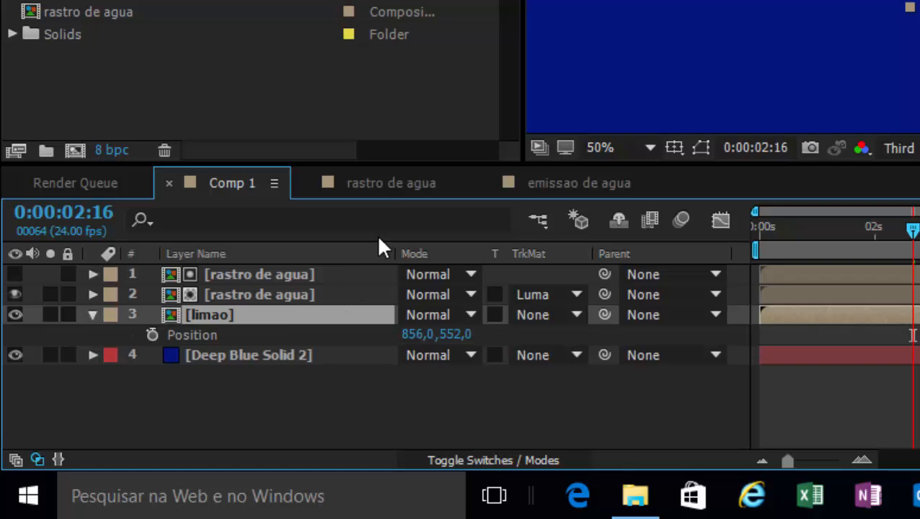
{"action": "left_click", "coordinate": [411, 186]}
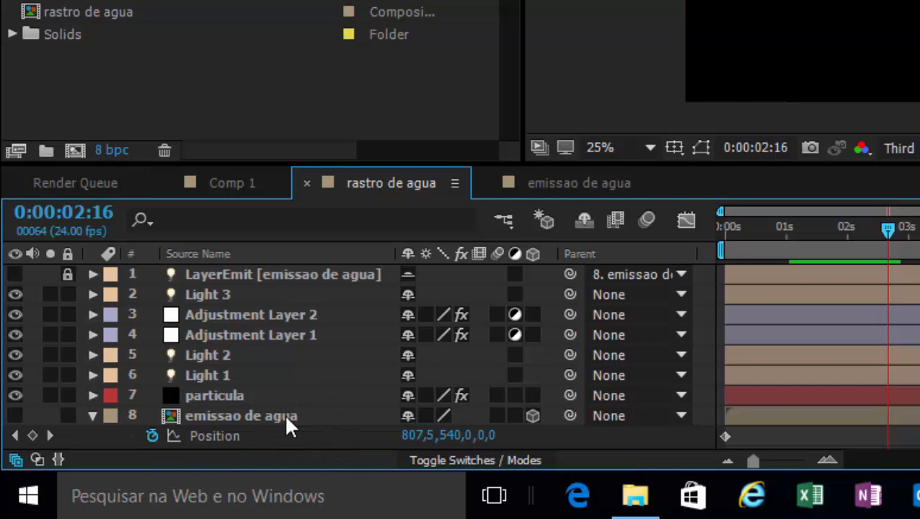
{"action": "left_click", "coordinate": [258, 438]}
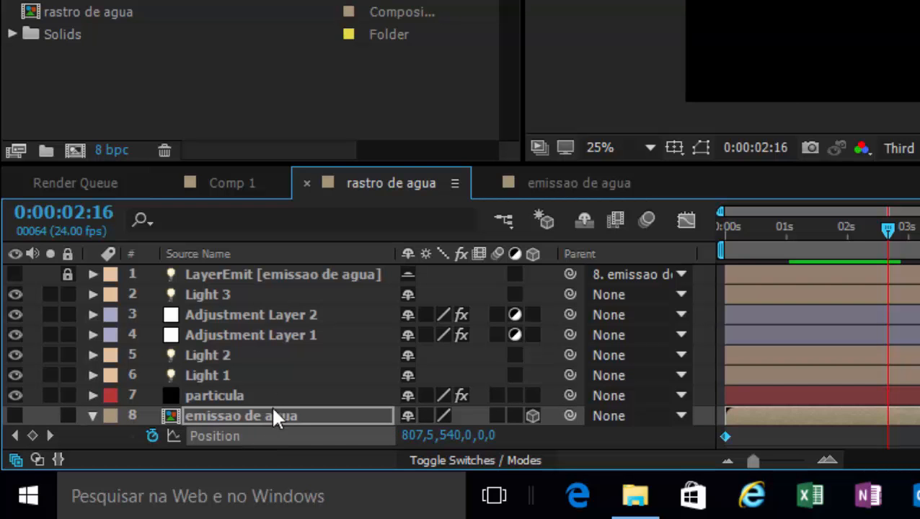
{"action": "left_click", "coordinate": [231, 184]}
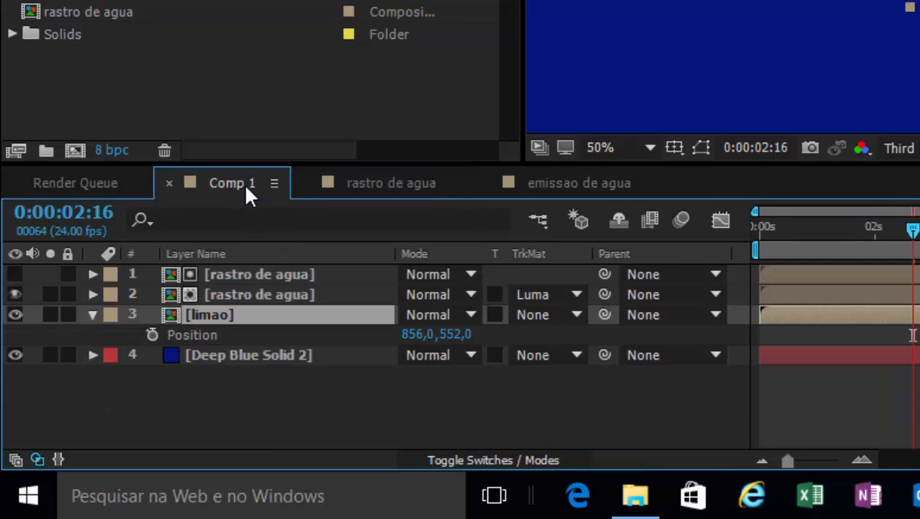
{"action": "left_click", "coordinate": [238, 336]}
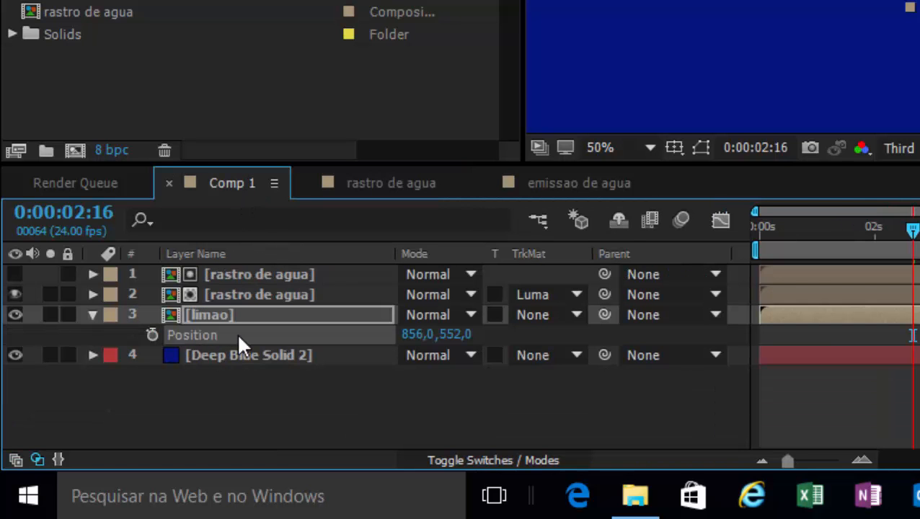
{"action": "key", "text": "ctrl+v"}
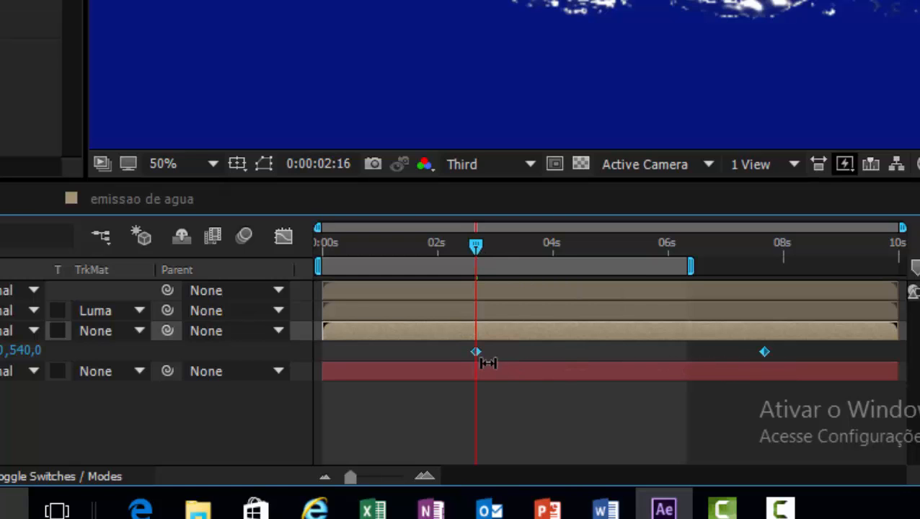
{"action": "key", "text": "a"}
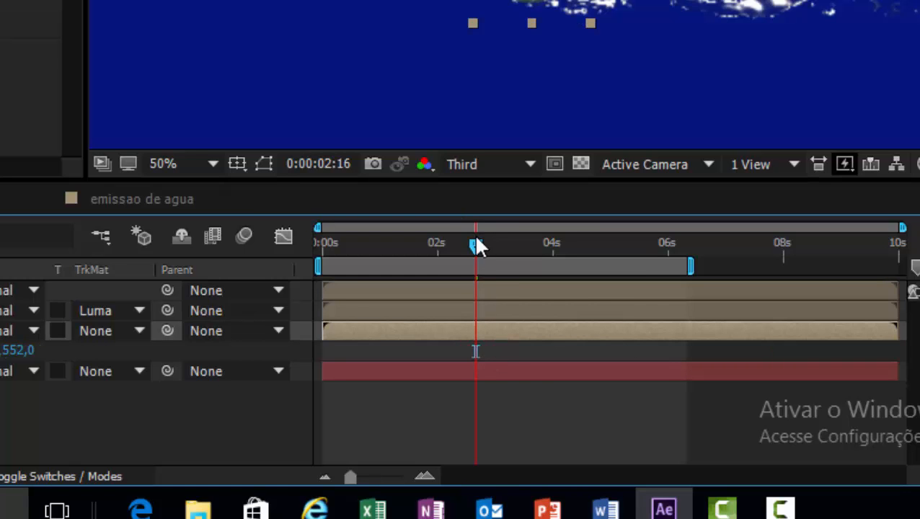
- Paste the copied keyframes onto limao's Position at 0:00:00:00 and preview the animation in Comp 1
{"action": "left_click_drag", "start_coordinate": [472, 249], "coordinate": [290, 247]}
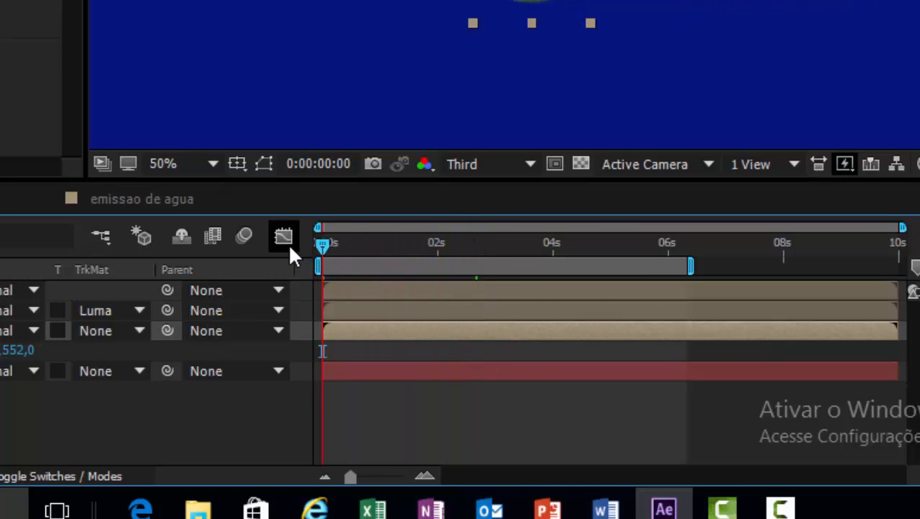
{"action": "key", "text": "p"}
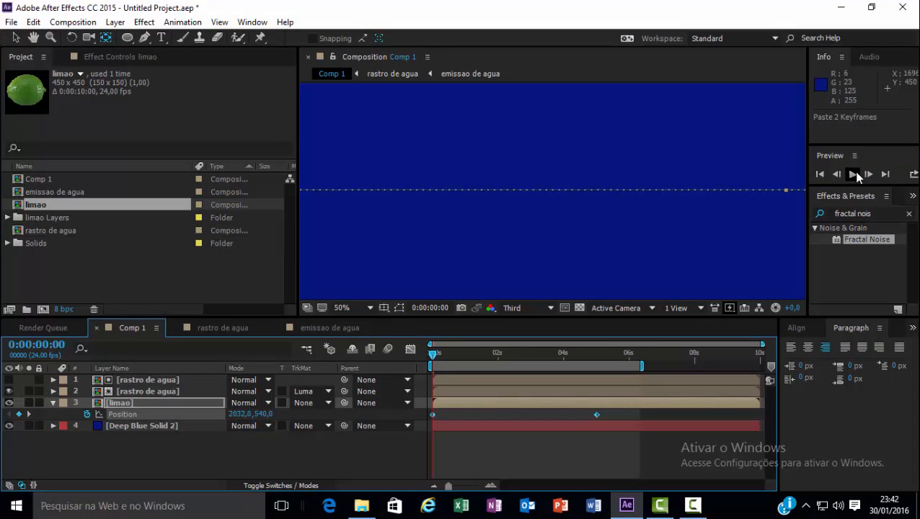
{"action": "left_click", "coordinate": [857, 175]}
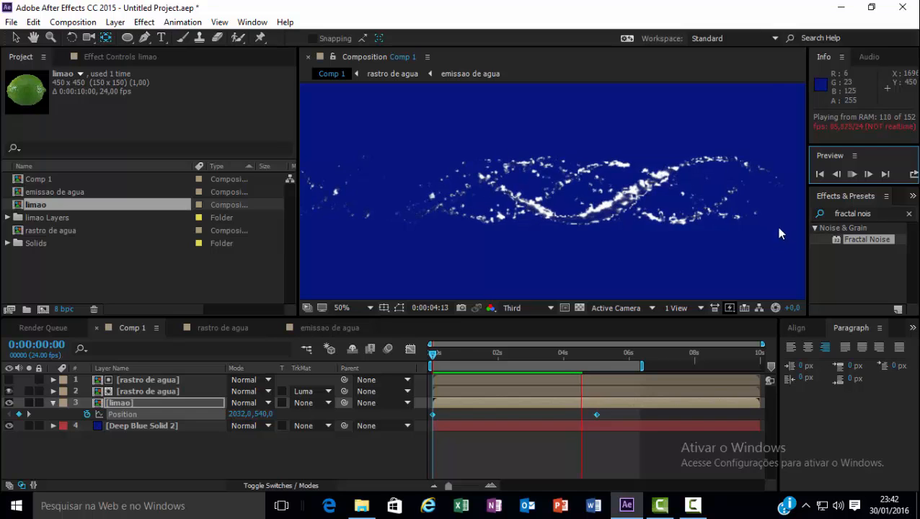
- Replay the preview of the lime with its whole water trail in frame and hide the Deep Blue Solid 2 layer
{"action": "key", "text": "comma"}
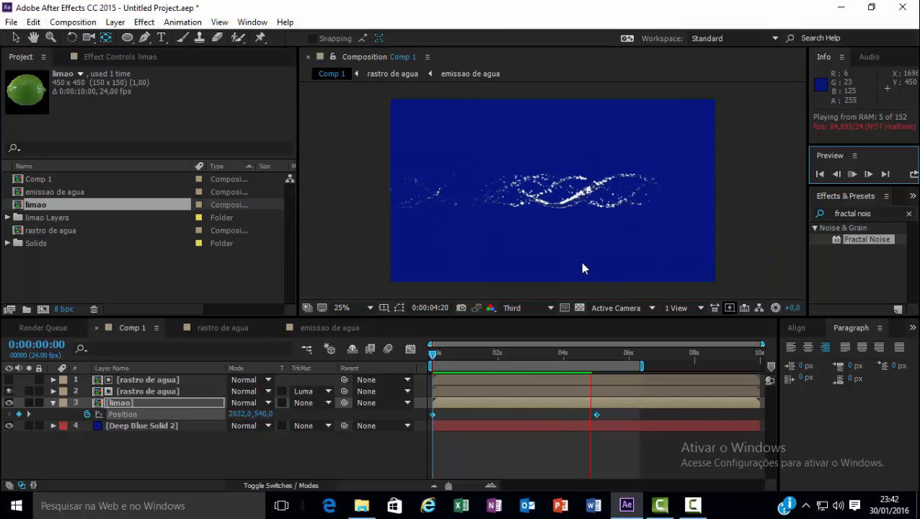
{"action": "left_click", "coordinate": [611, 265]}
{"action": "key", "text": "space"}
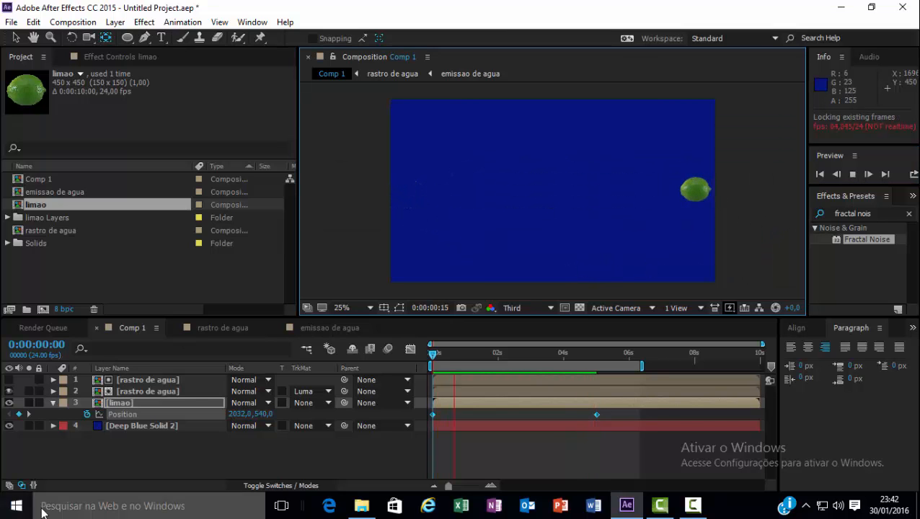
{"action": "left_click", "coordinate": [9, 426]}
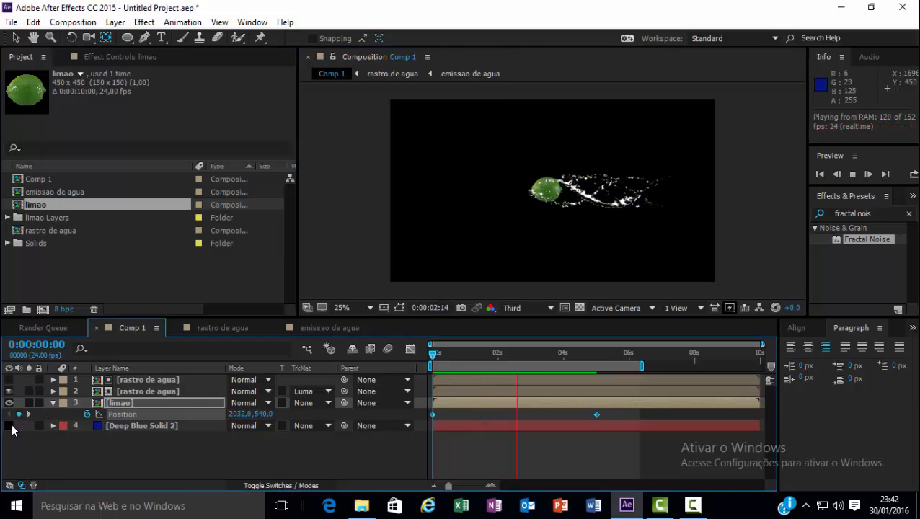